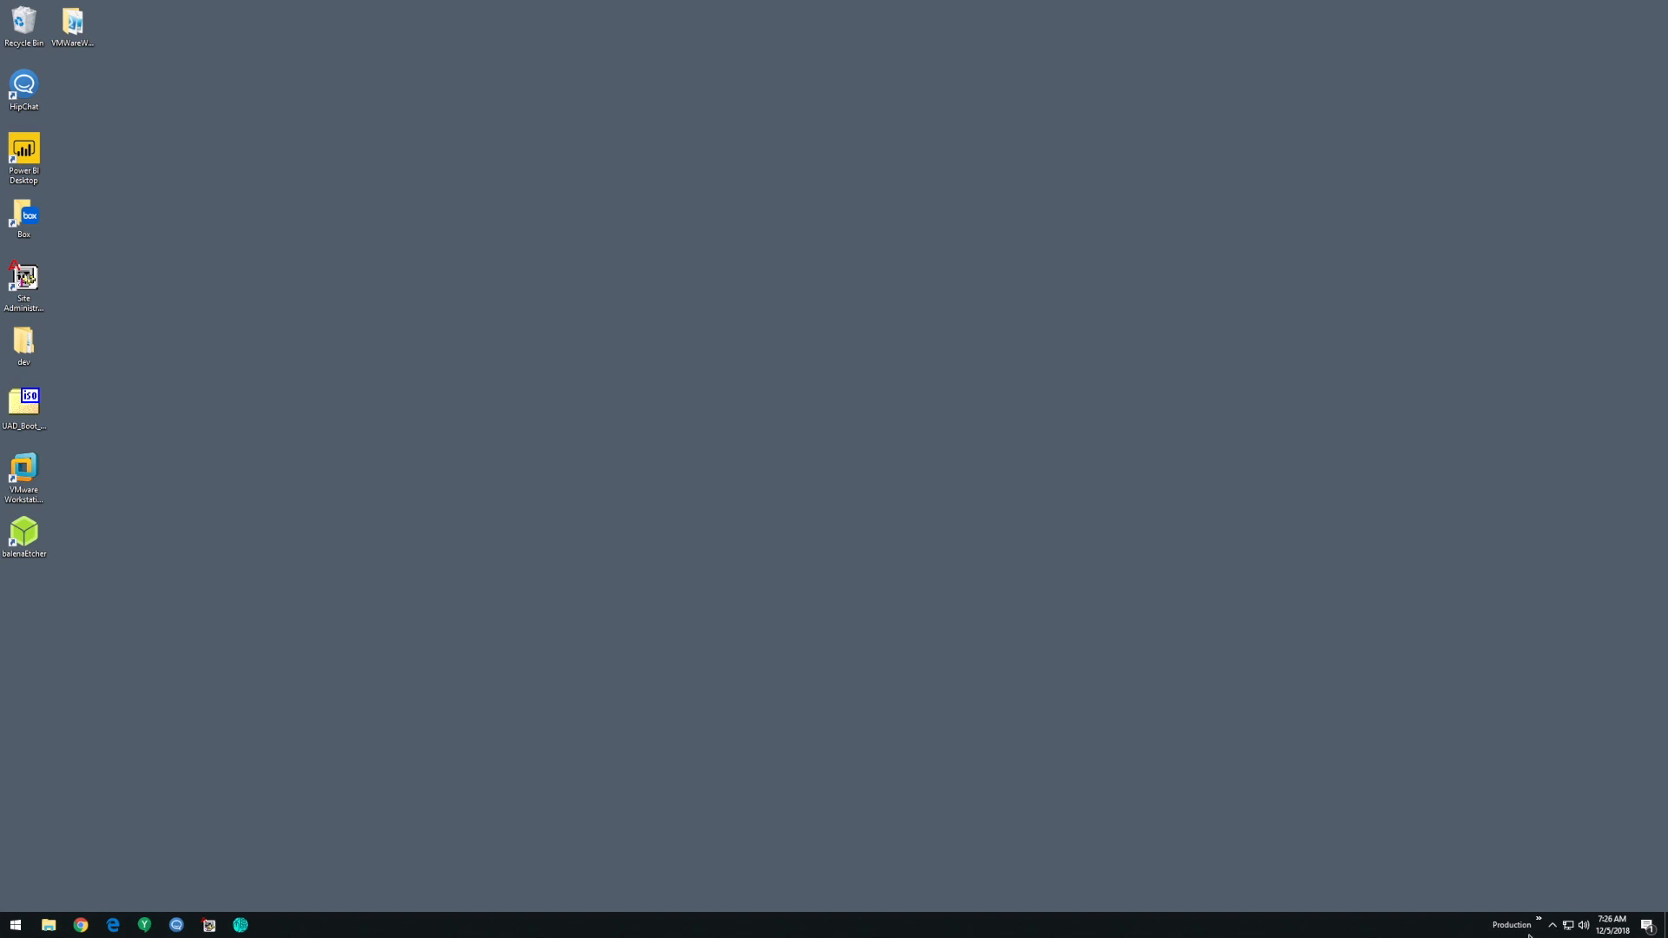
# - Open Chrome, dismiss the prompt to restore pages, and move the browser window toward the middle of the desktop
pyautogui.click(1540, 926)
pyautogui.click(1242, 751)
pyautogui.click(80, 926)
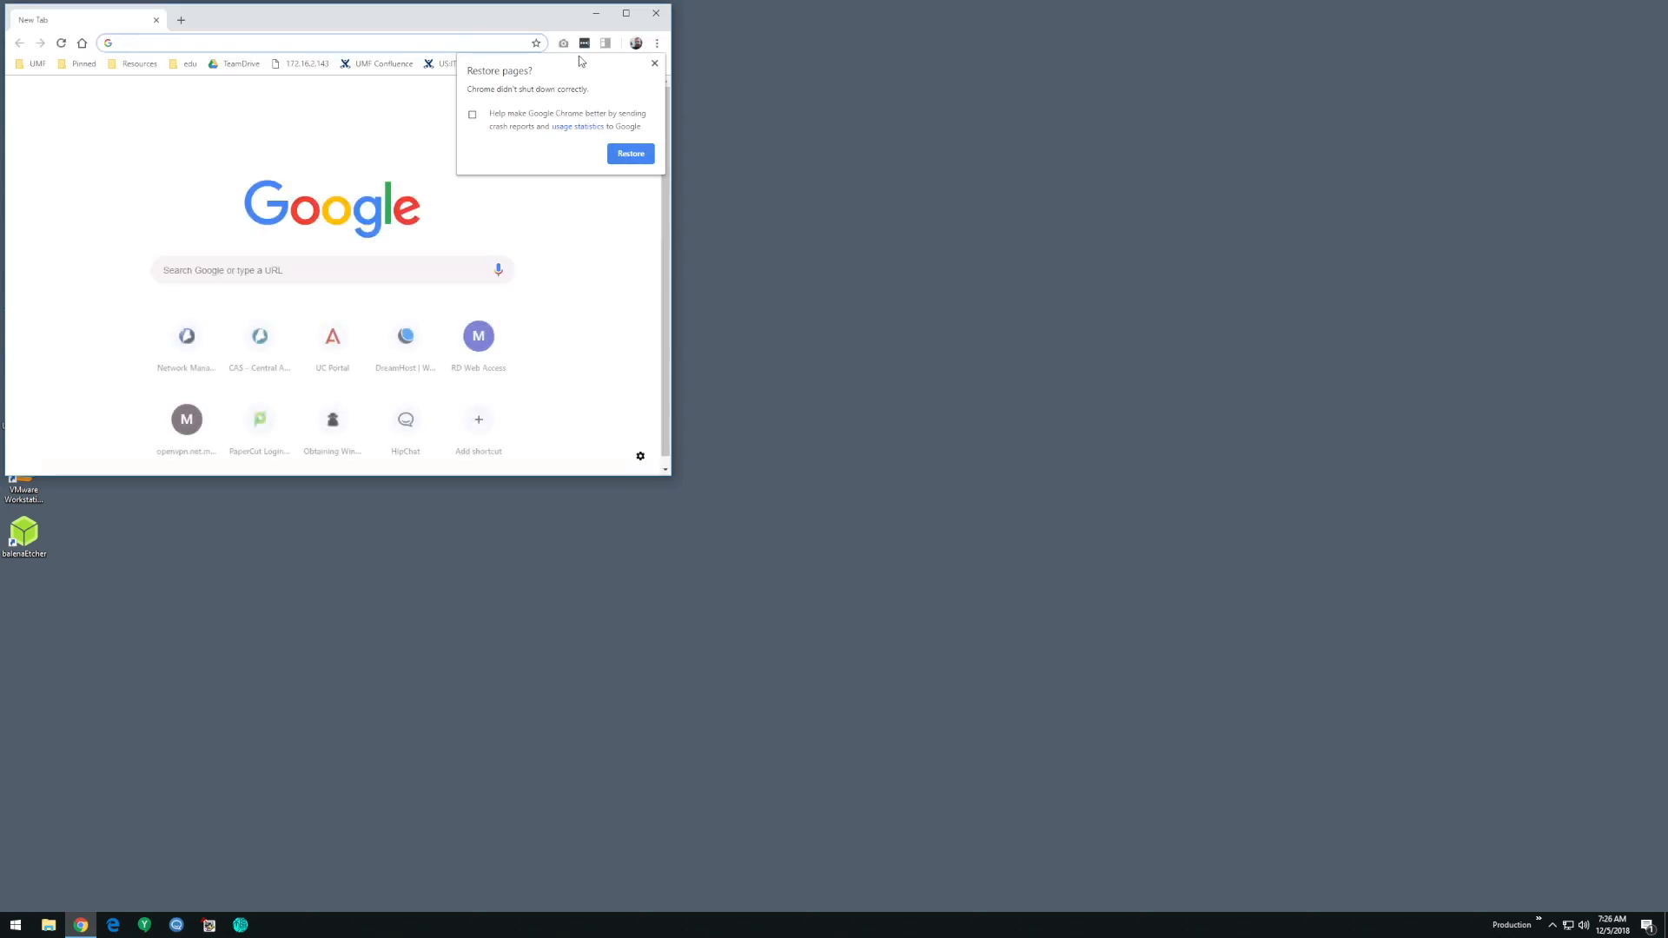
pyautogui.click(654, 64)
pyautogui.moveTo(217, 21); pyautogui.dragTo(623, 145)
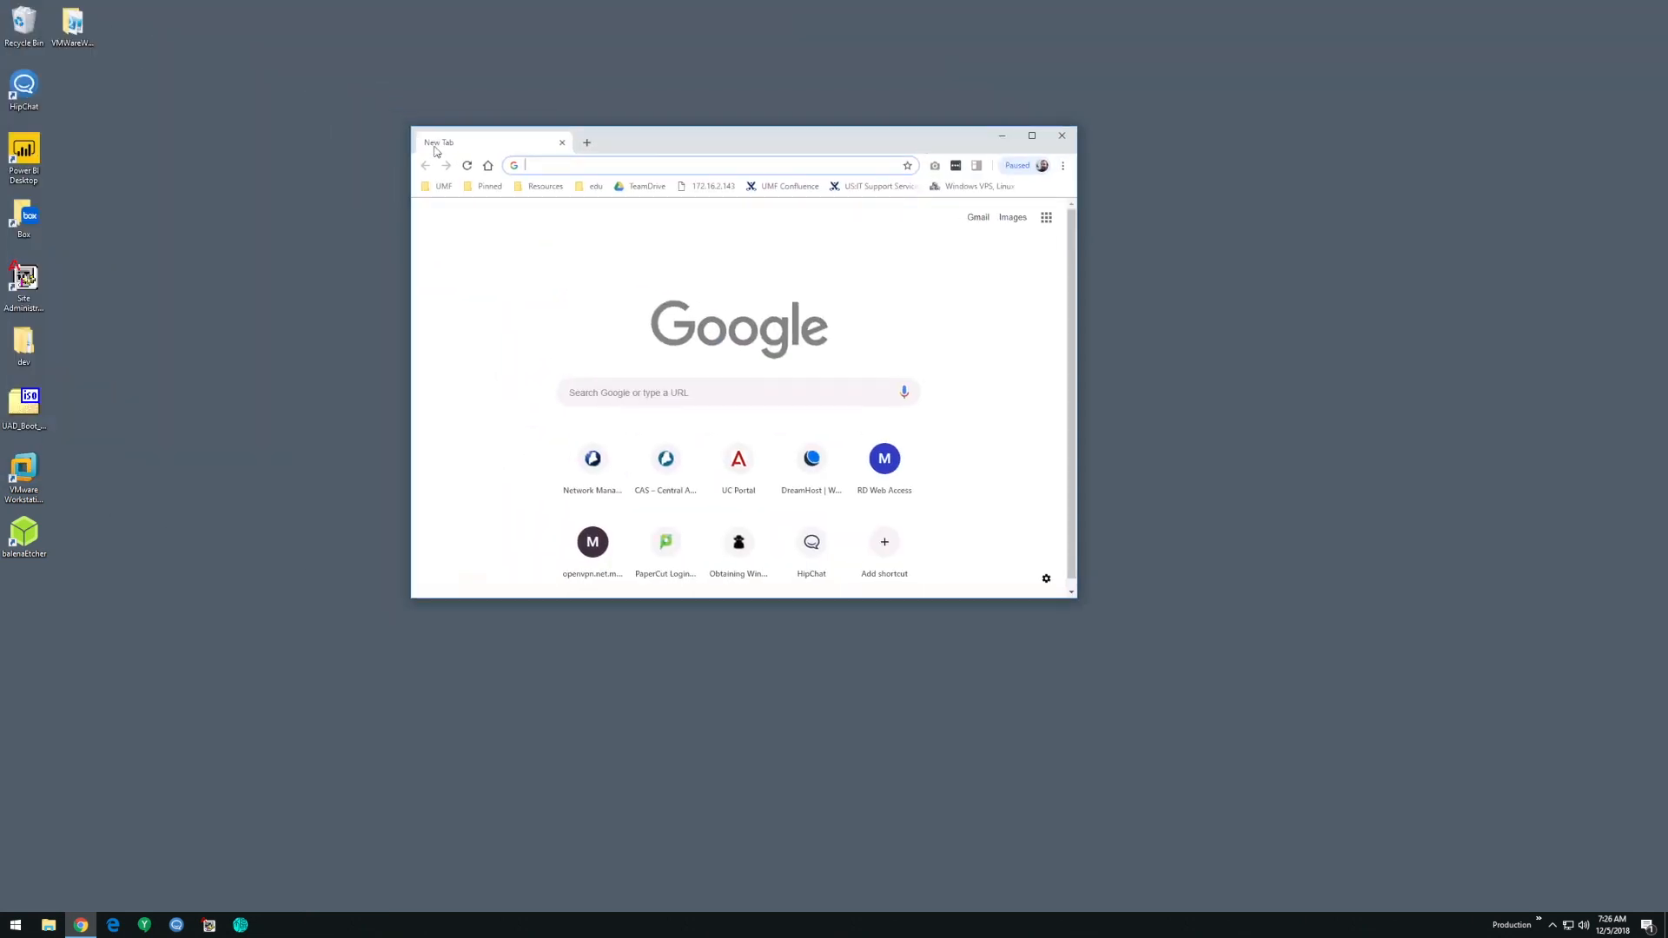
# - Load the RD Web Access bookmark from the Resources folder and enlarge the browser window to fit the sign-in page
pyautogui.click(492, 187)
pyautogui.moveTo(527, 190)
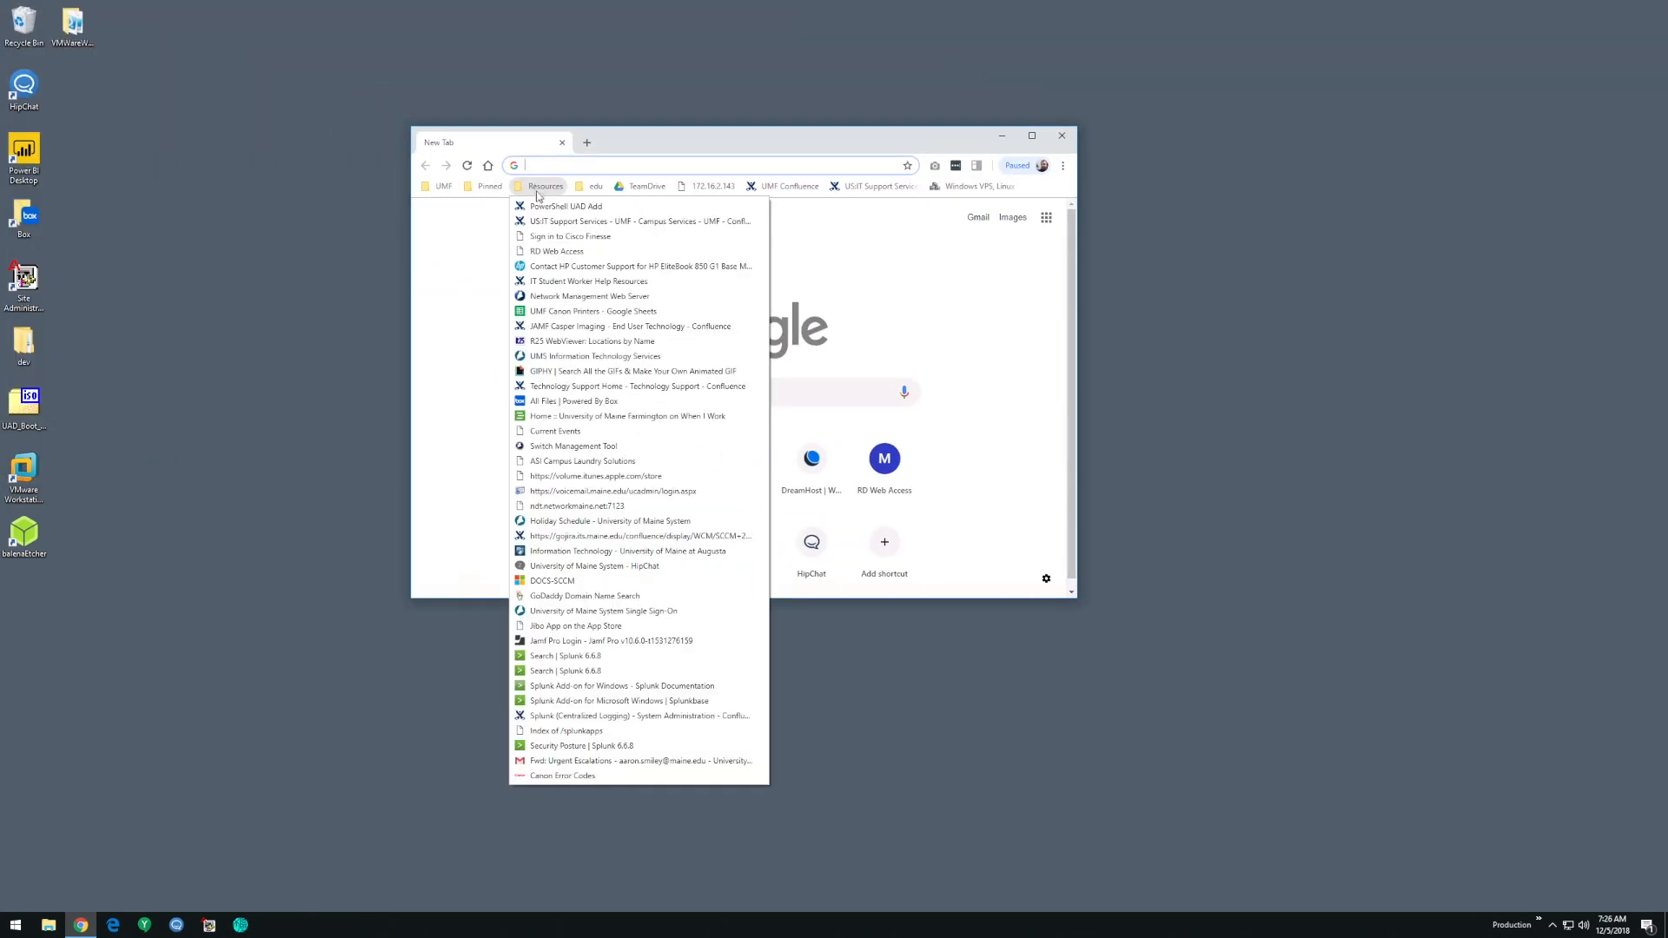
pyautogui.click(565, 251)
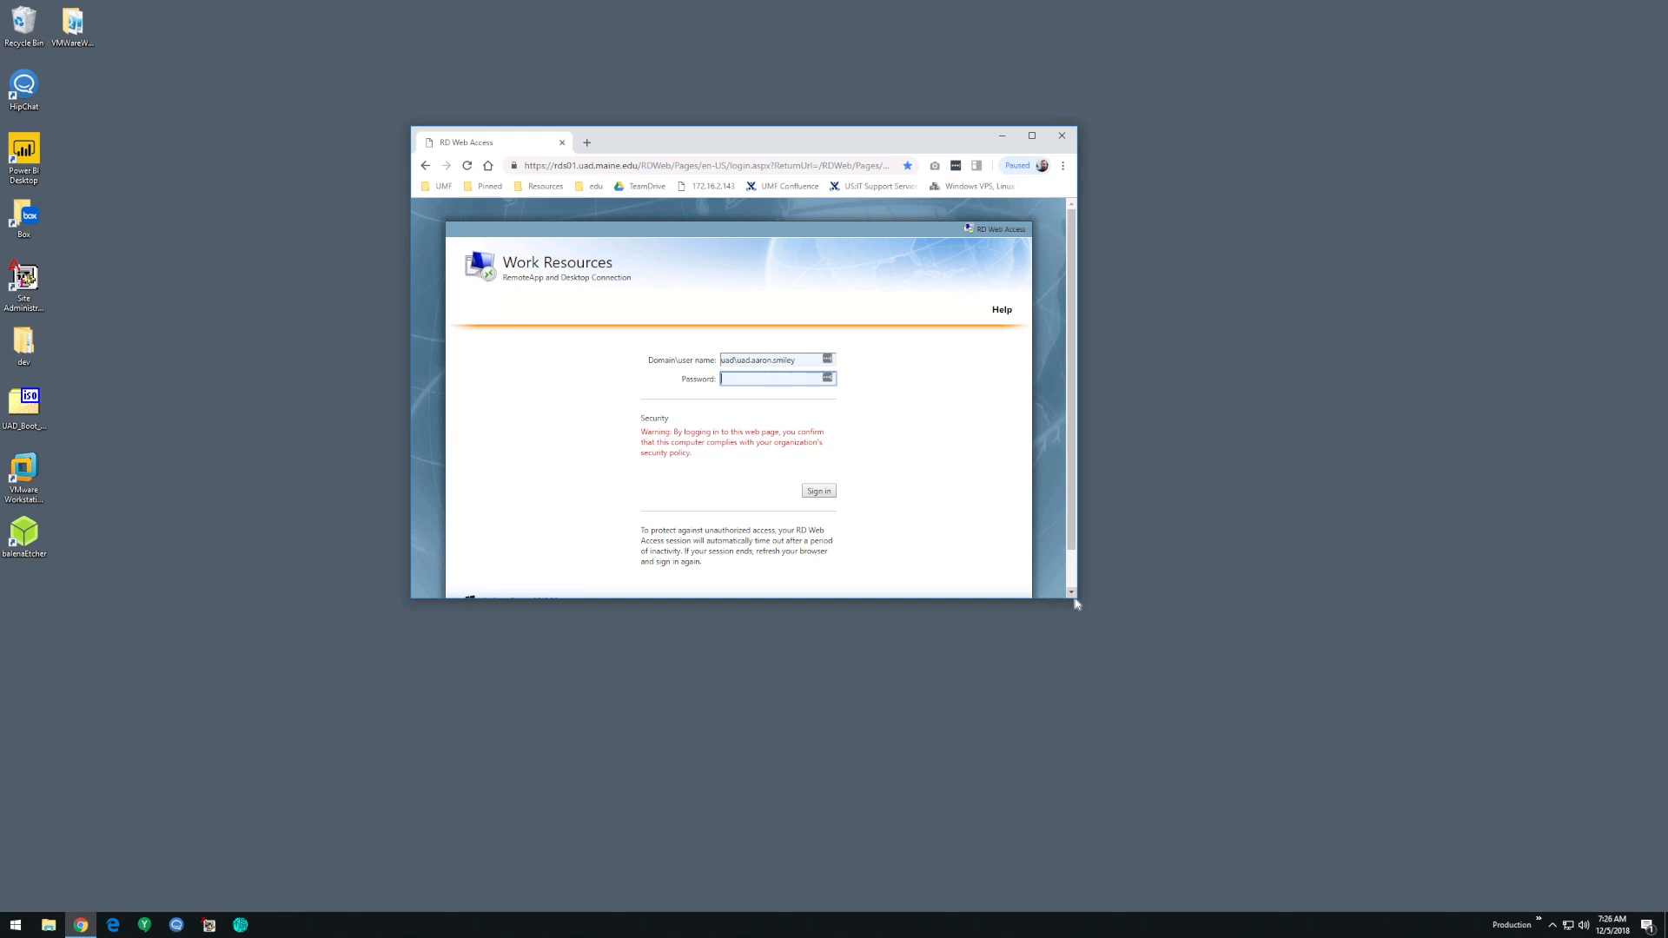
pyautogui.moveTo(1077, 601); pyautogui.dragTo(1208, 734)
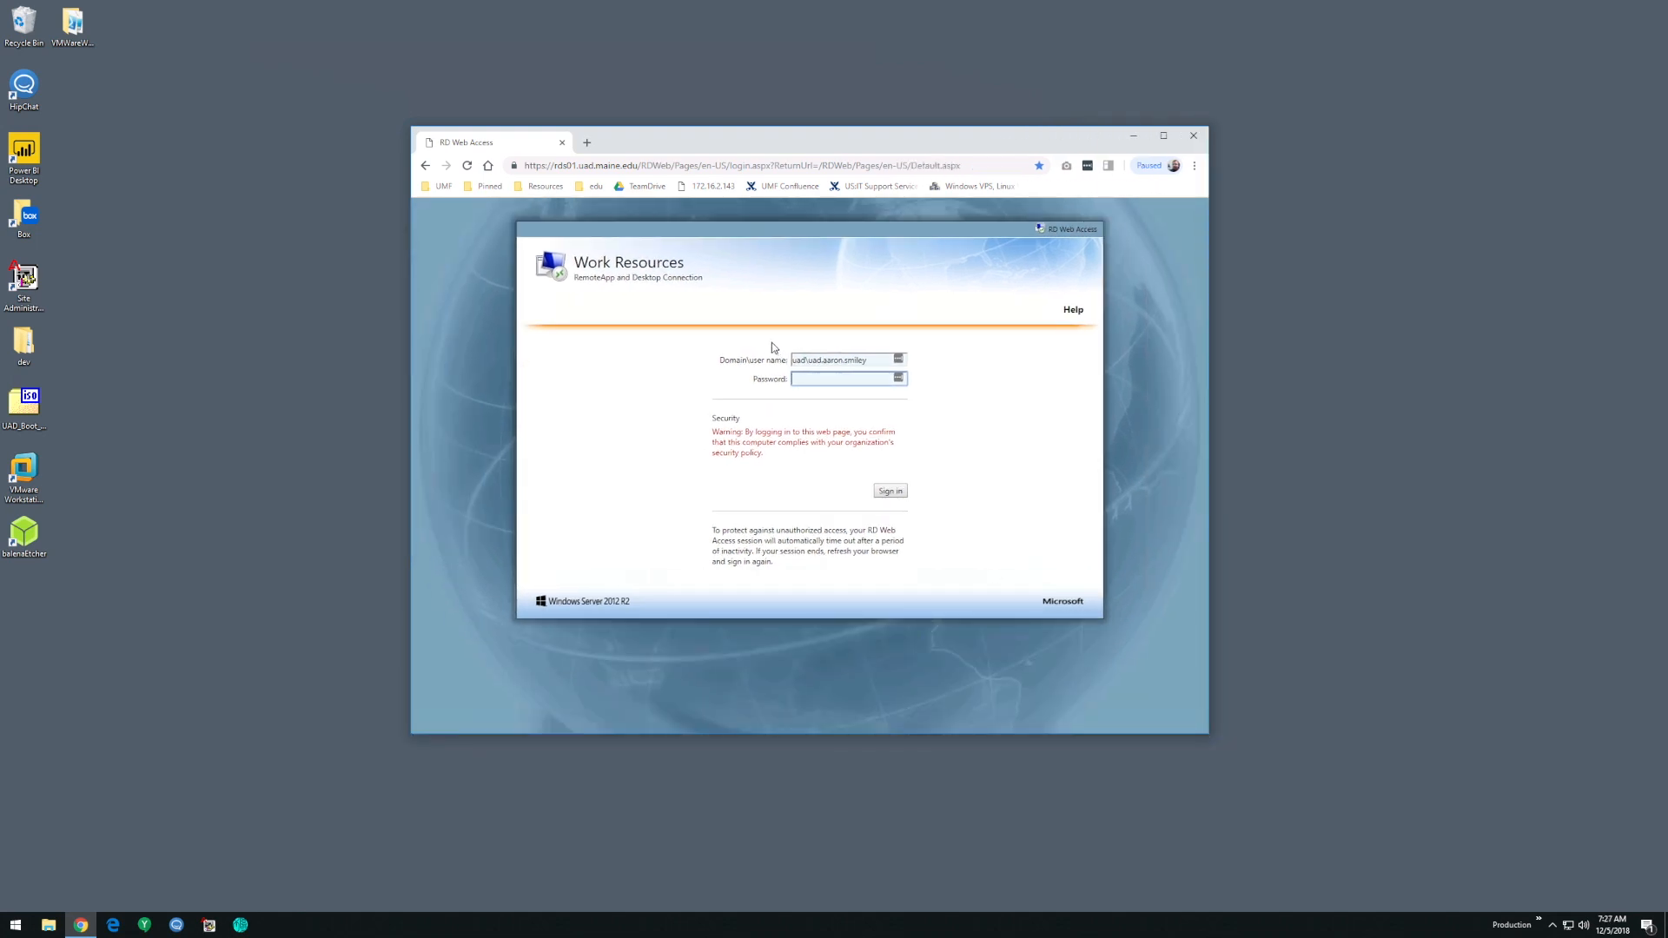
# - Search Windows for Control Panel and open it
pyautogui.rightClick(16, 924)
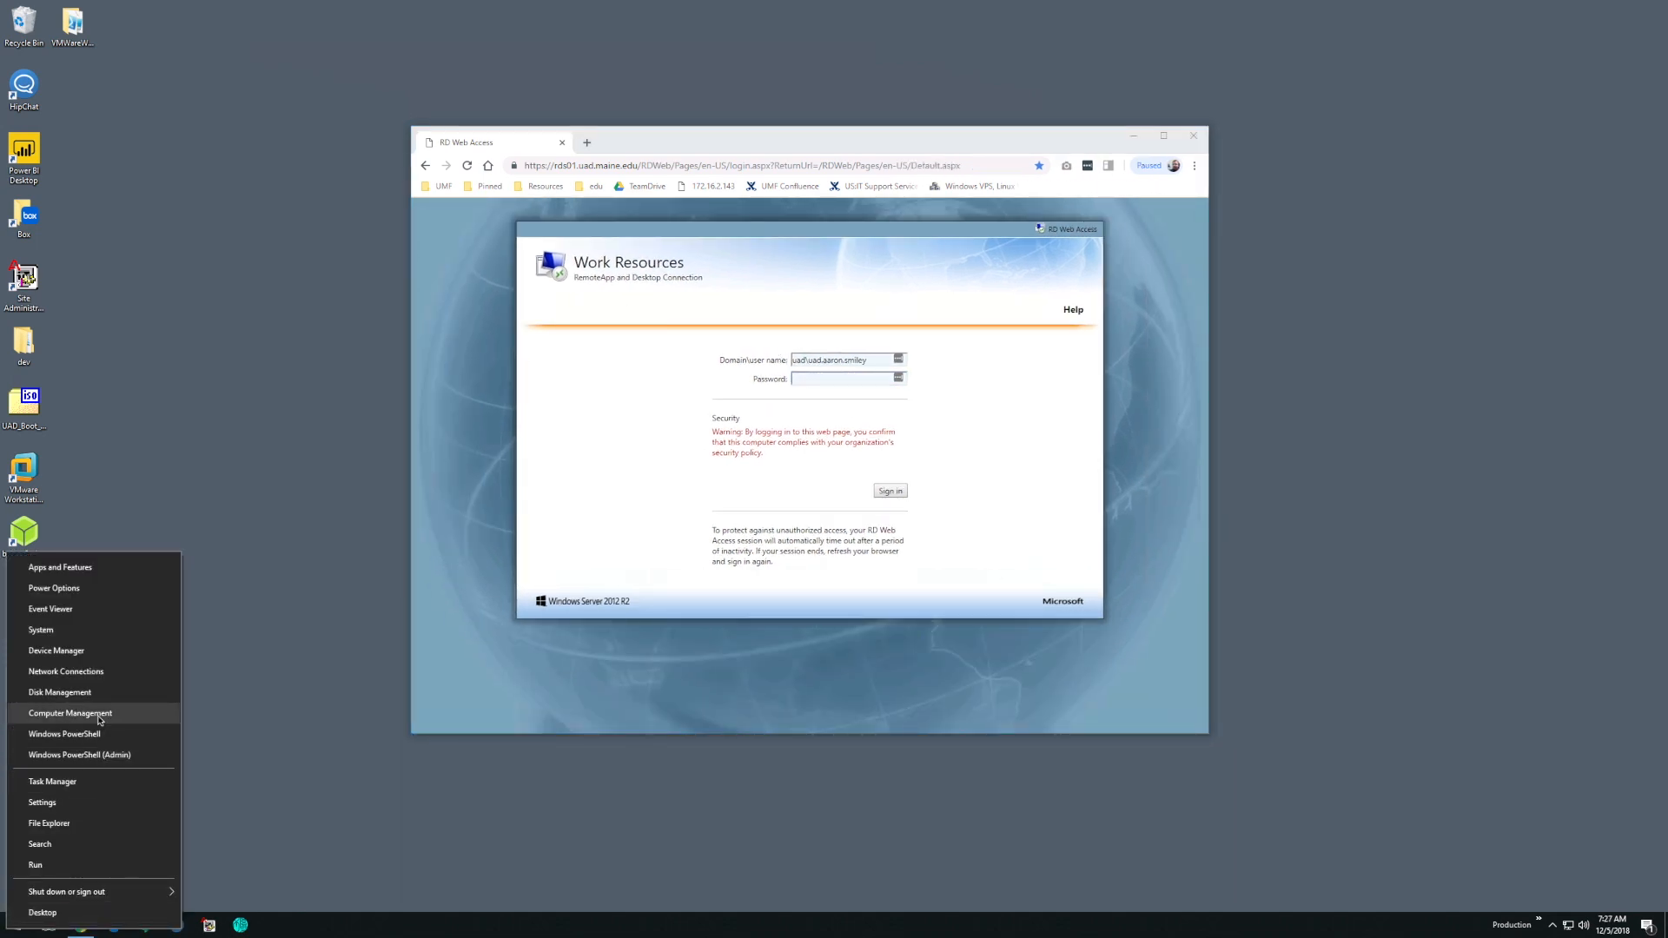
pyautogui.click(246, 642)
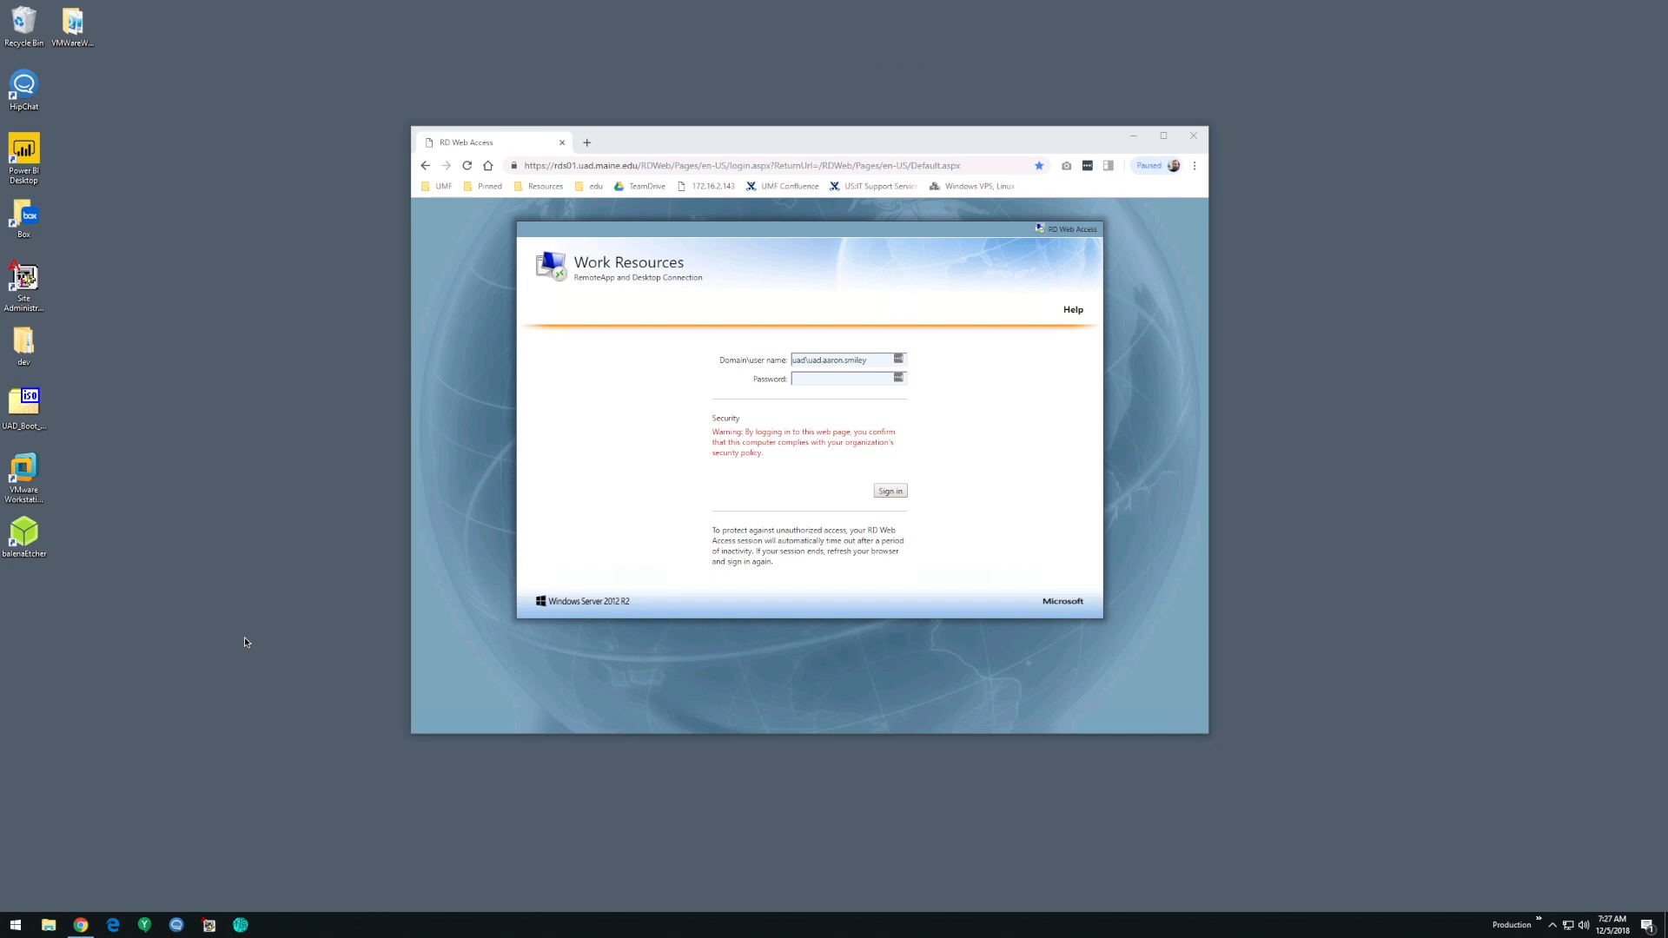
pyautogui.press('super')
pyautogui.write('contro')
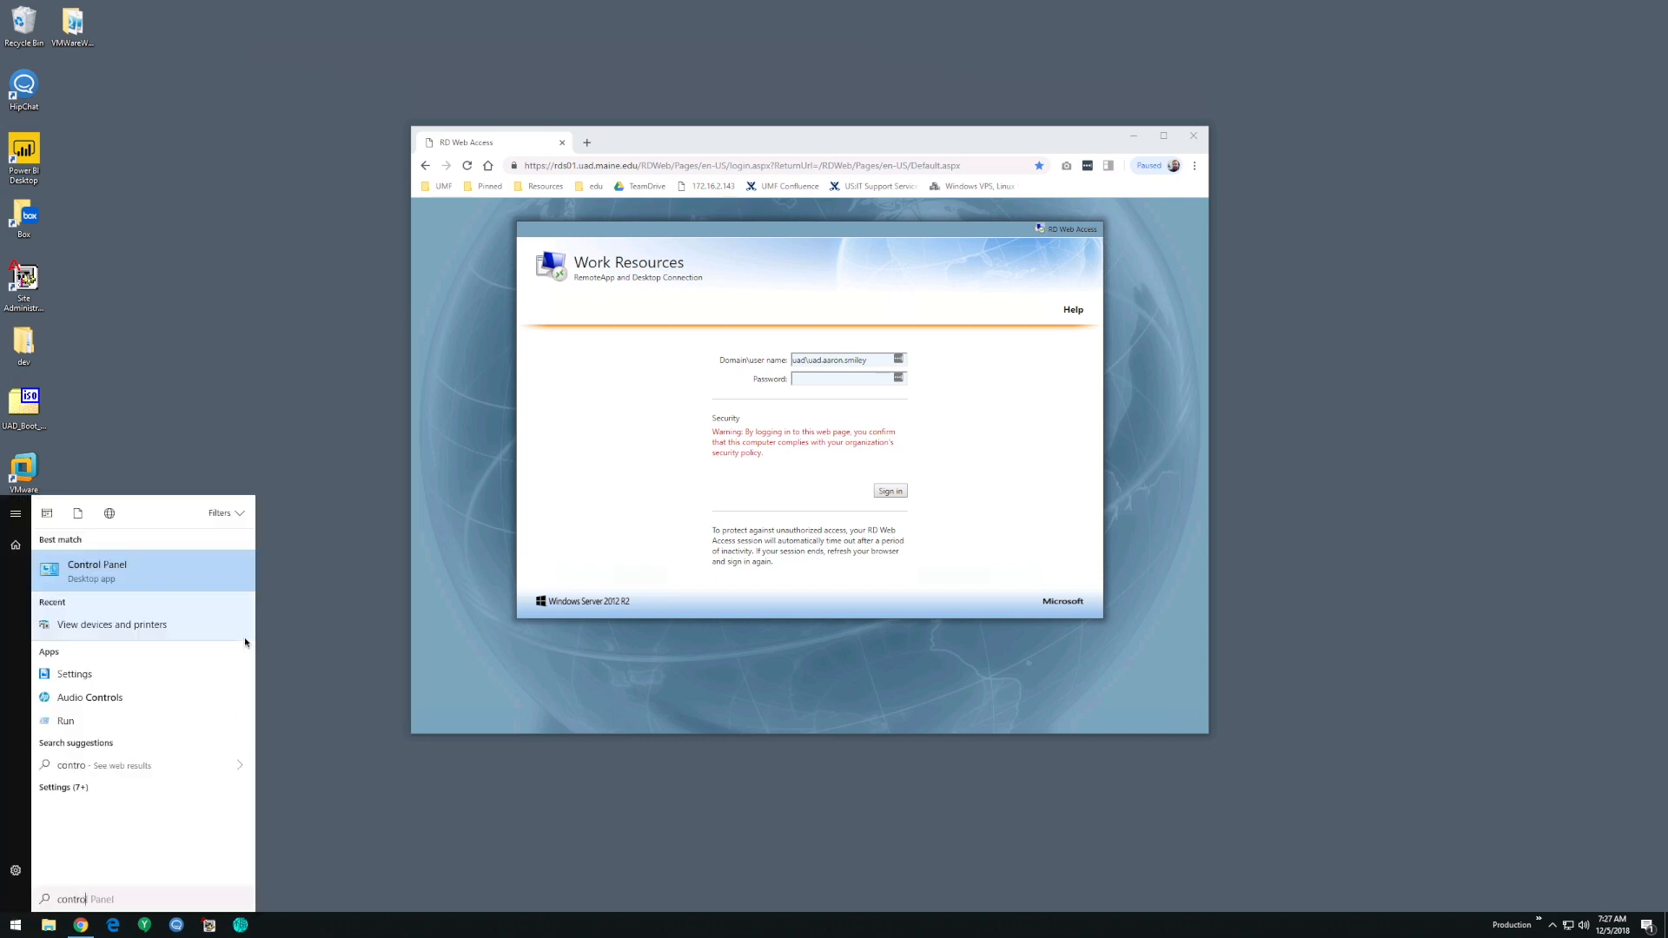
pyautogui.press('Return')
# - Show the Control Panel items as large icons and open RemoteApp and Desktop Connections
pyautogui.click(1456, 548)
pyautogui.click(1466, 585)
pyautogui.moveTo(1368, 497); pyautogui.dragTo(982, 369)
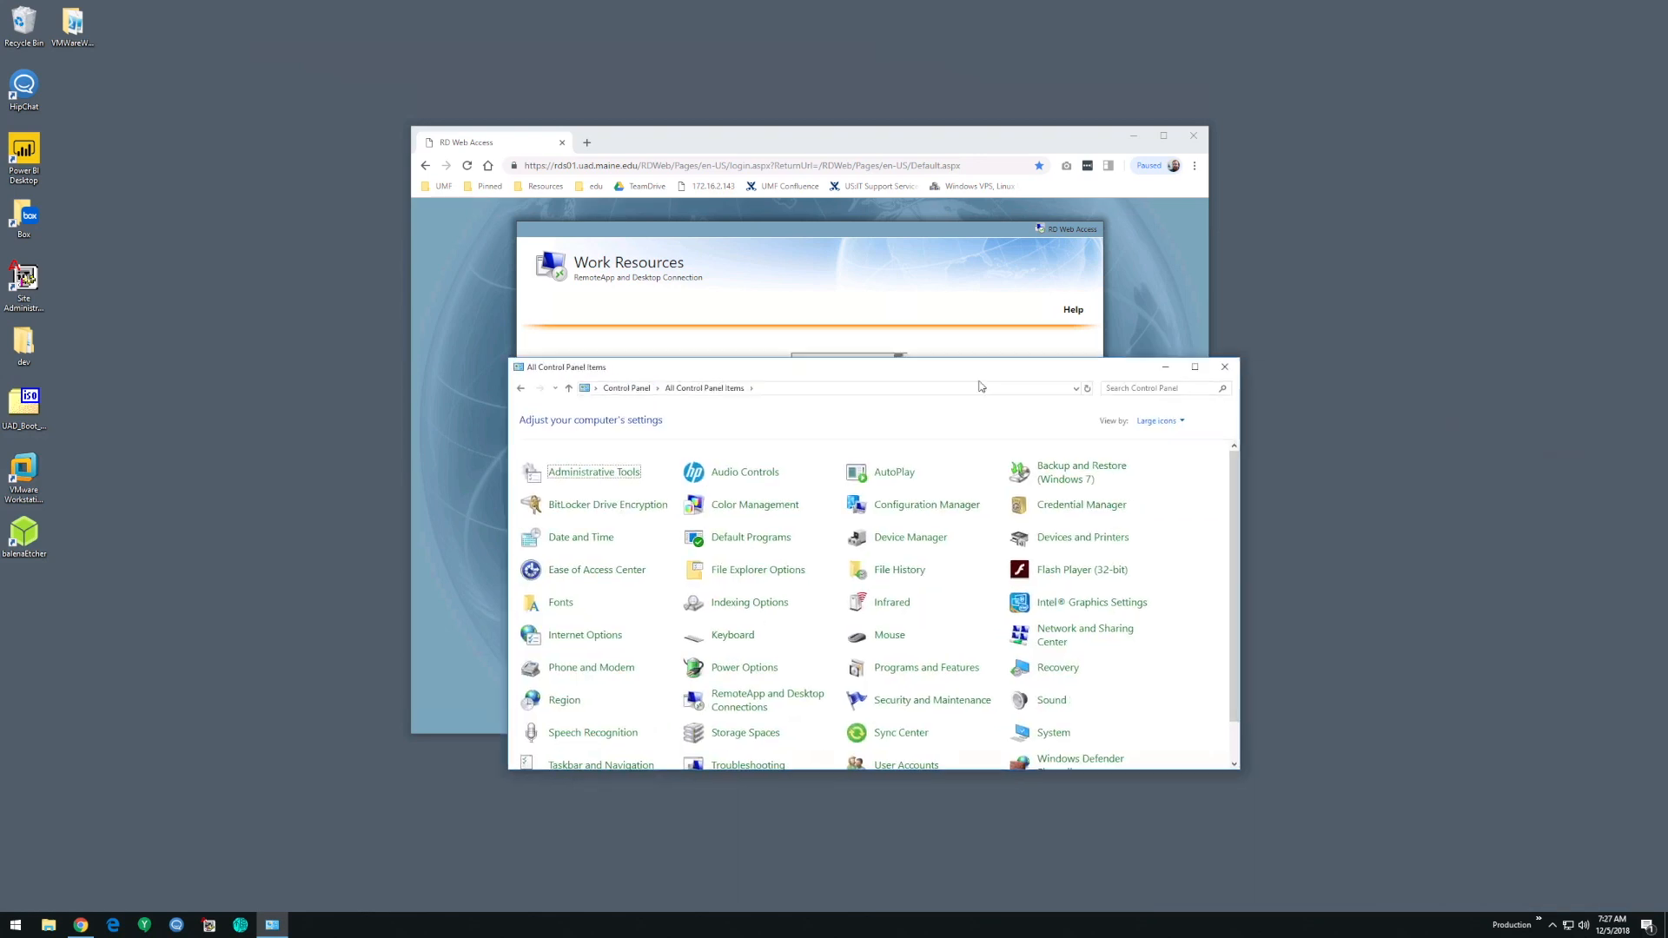
pyautogui.click(736, 695)
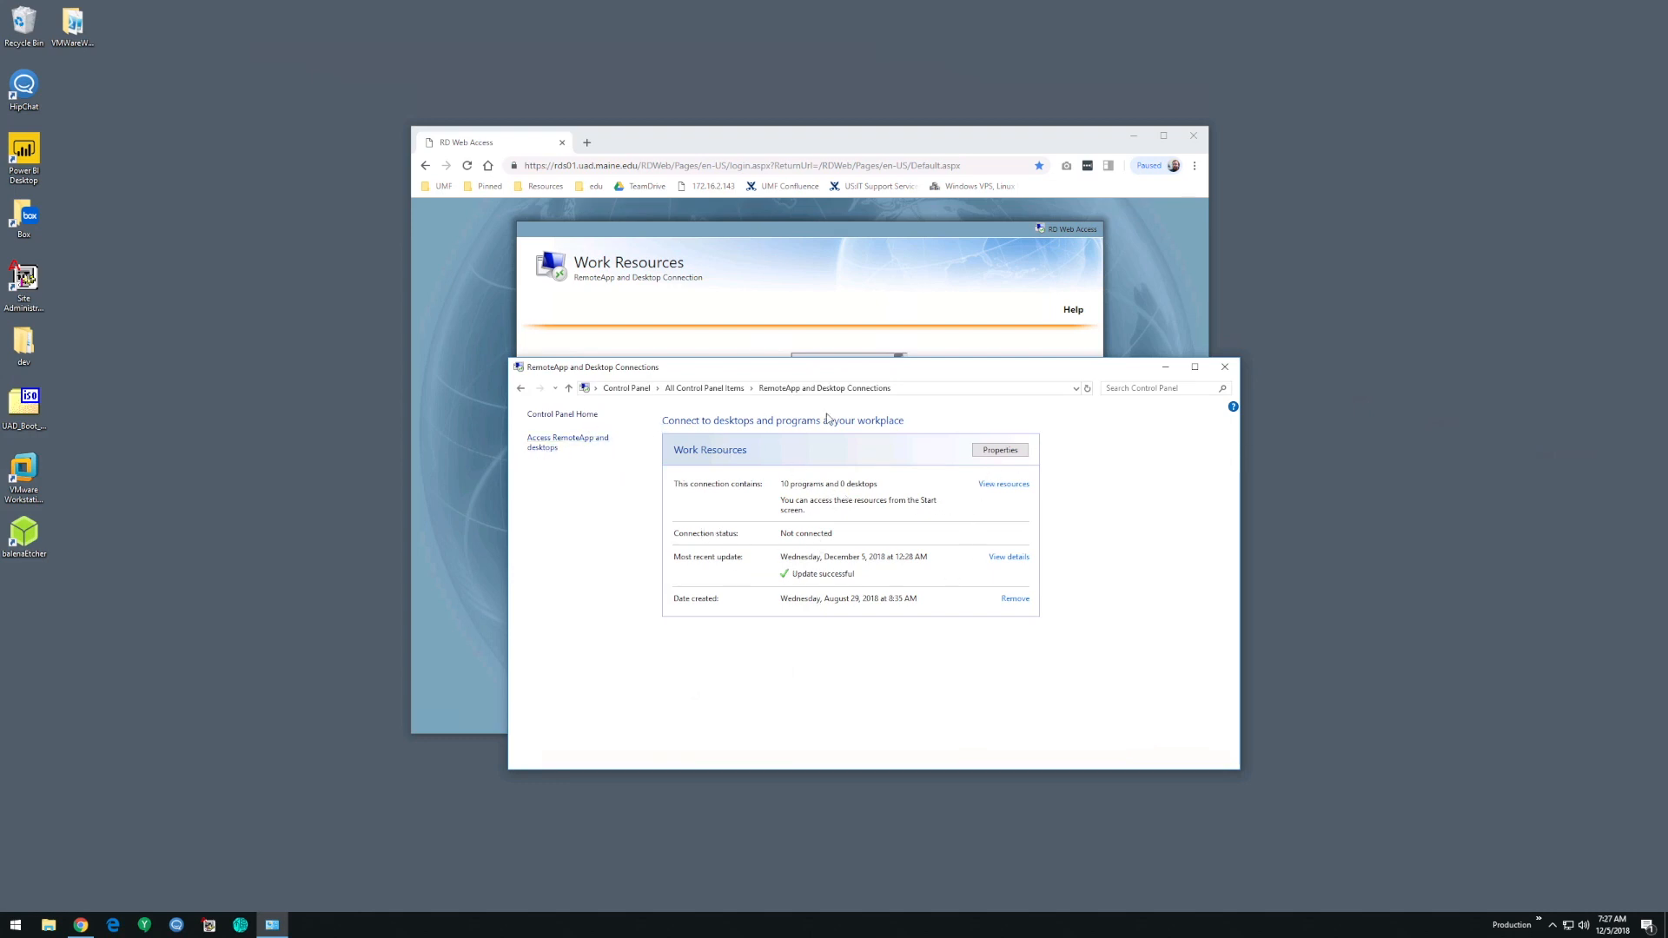
pyautogui.click(579, 435)
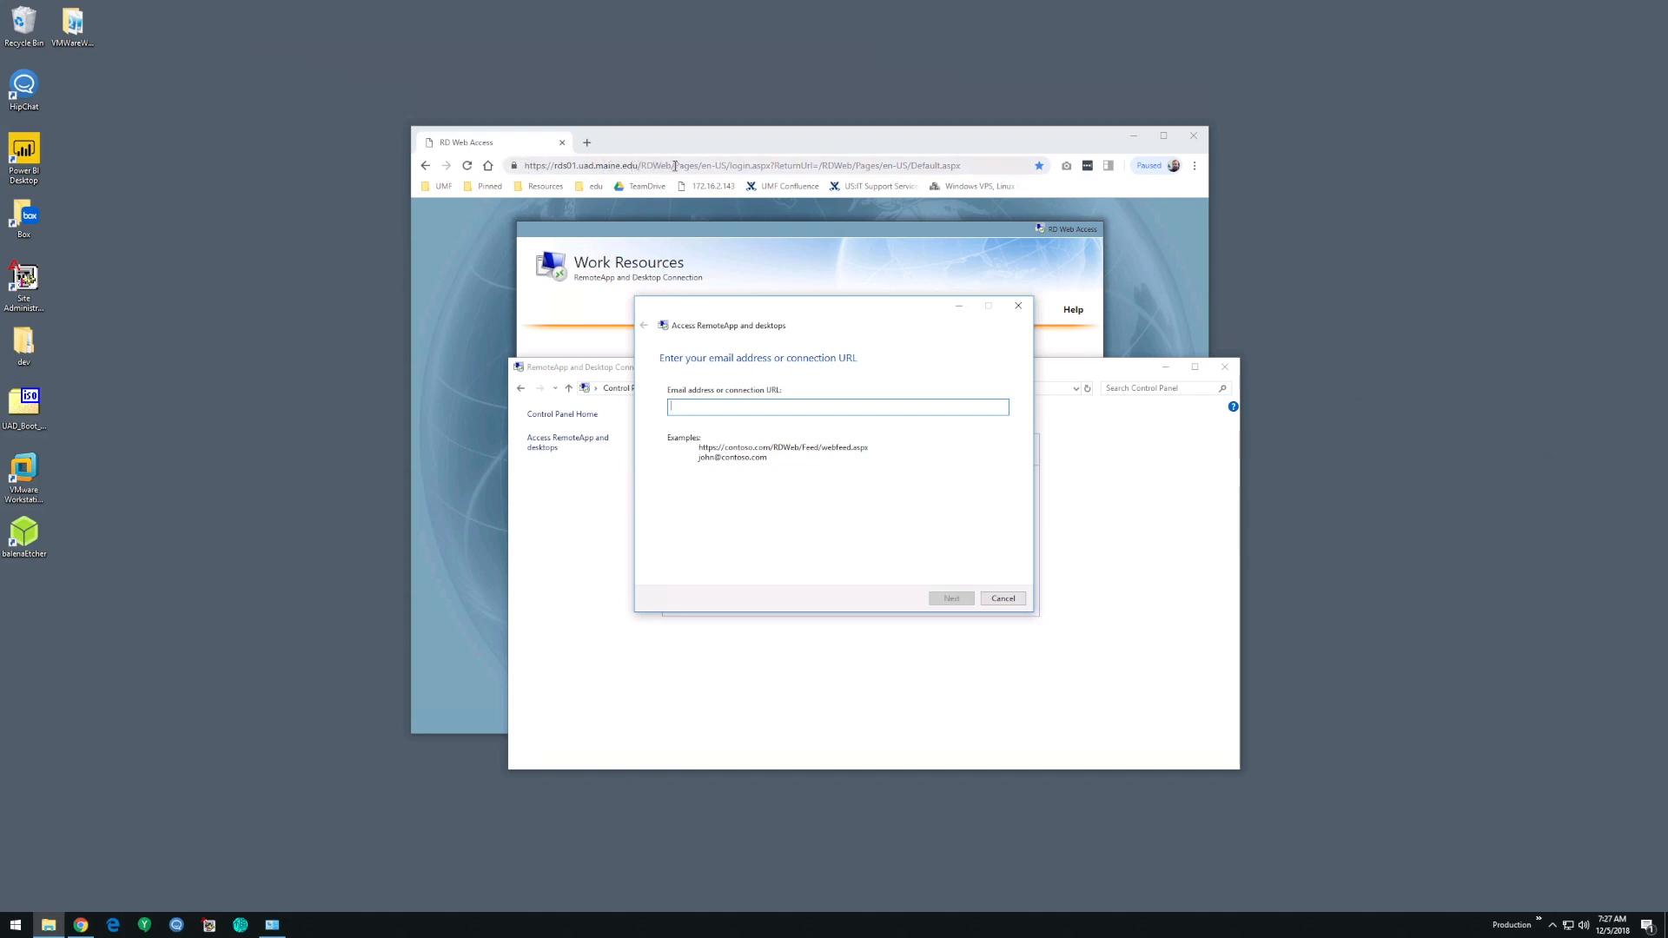
pyautogui.moveTo(675, 165); pyautogui.dragTo(520, 166)
pyautogui.hotkey('ctrl', 'c')
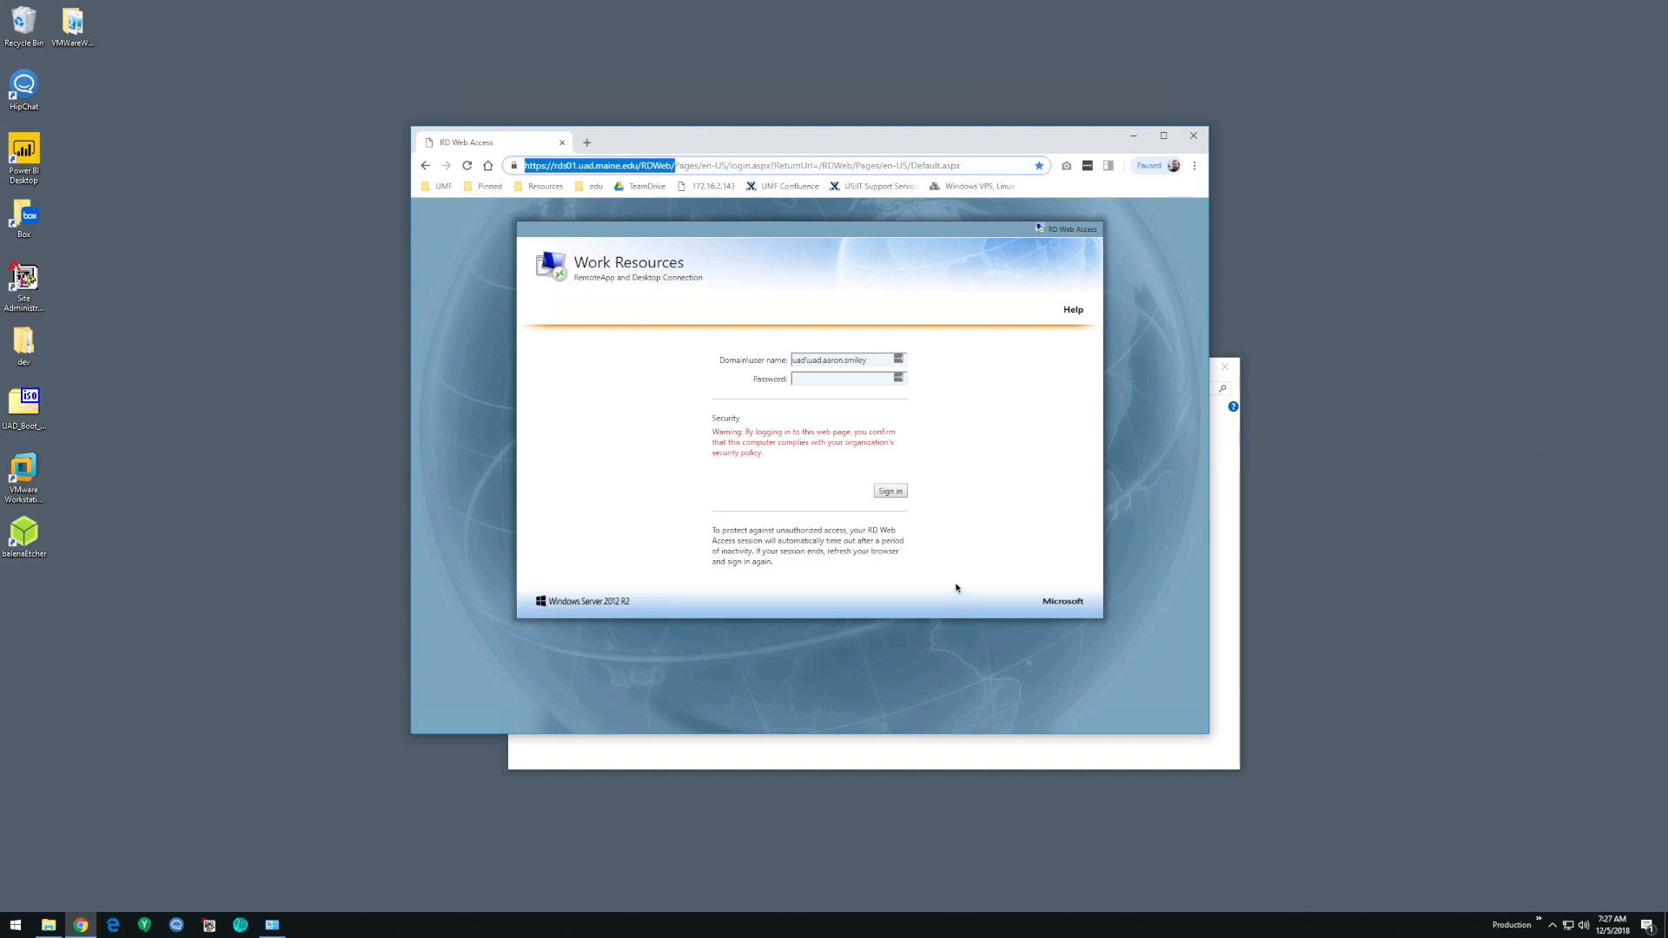
pyautogui.click(1229, 615)
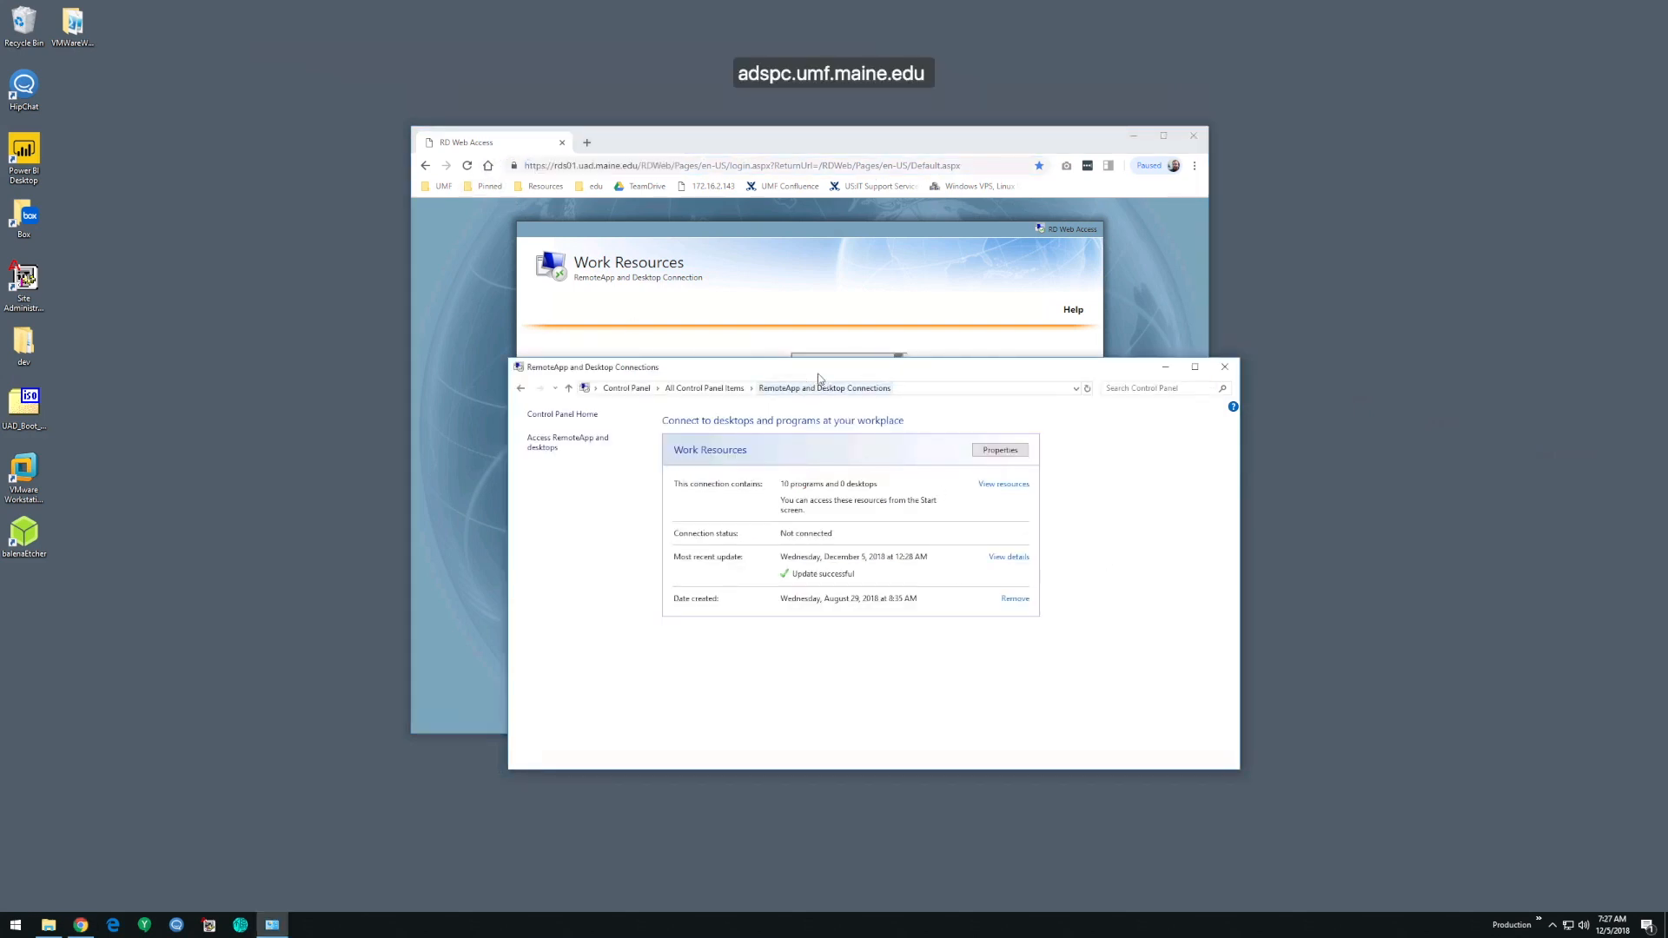
pyautogui.click(1134, 135)
pyautogui.click(800, 405)
pyautogui.hotkey('ctrl', 'v')
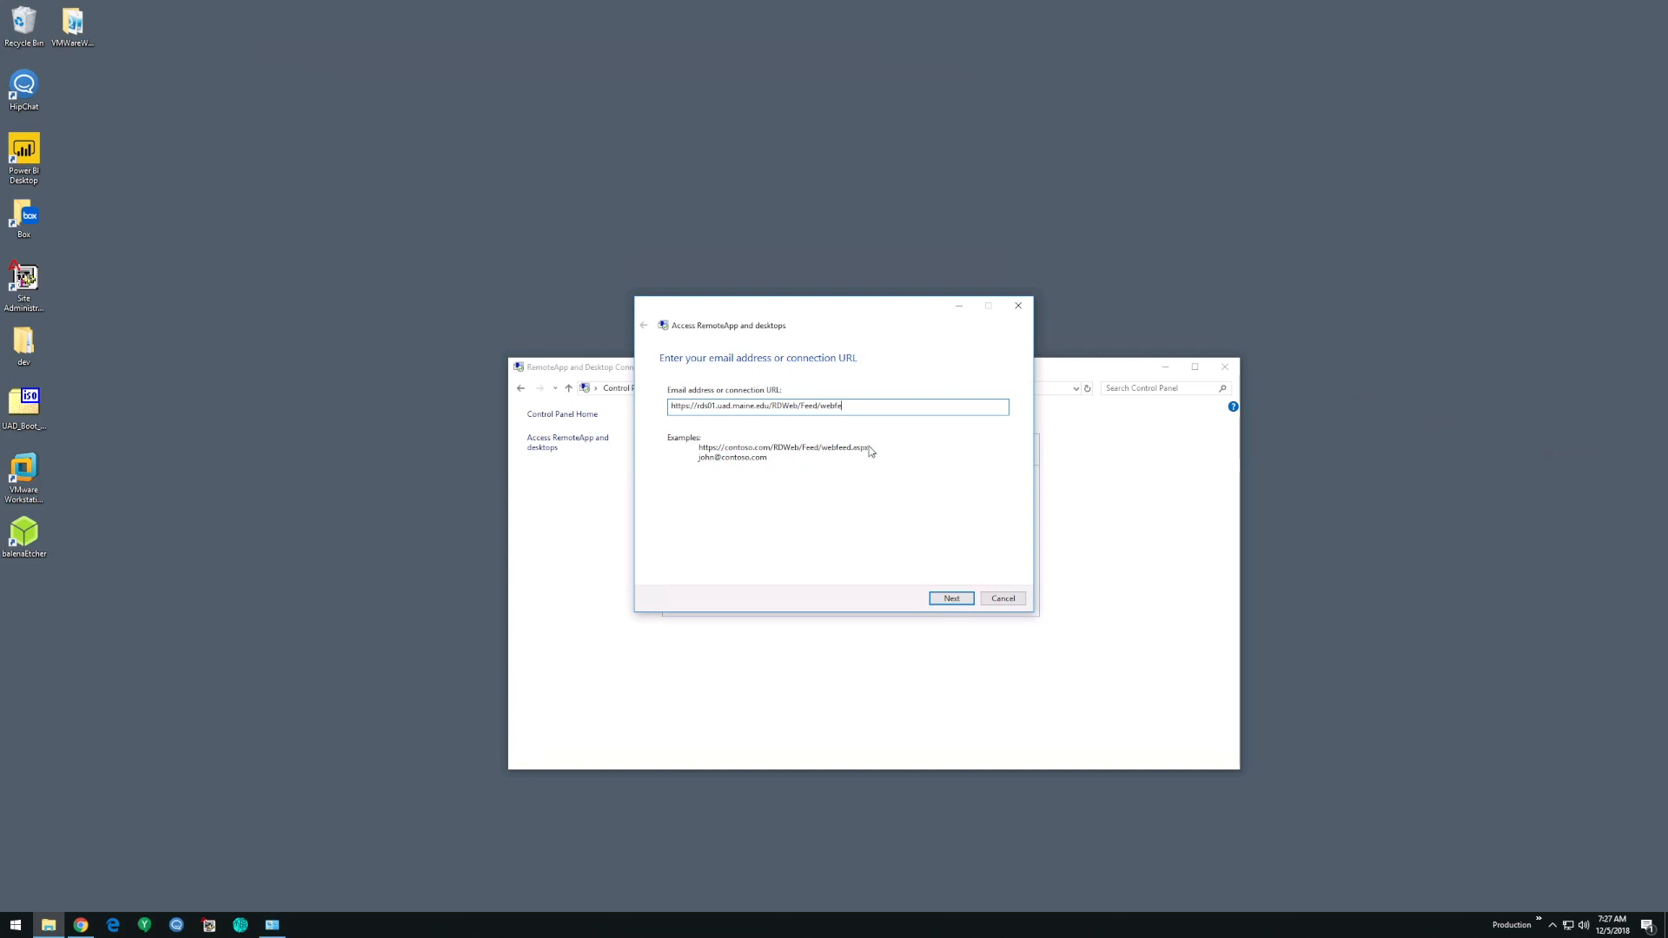
pyautogui.click(1005, 598)
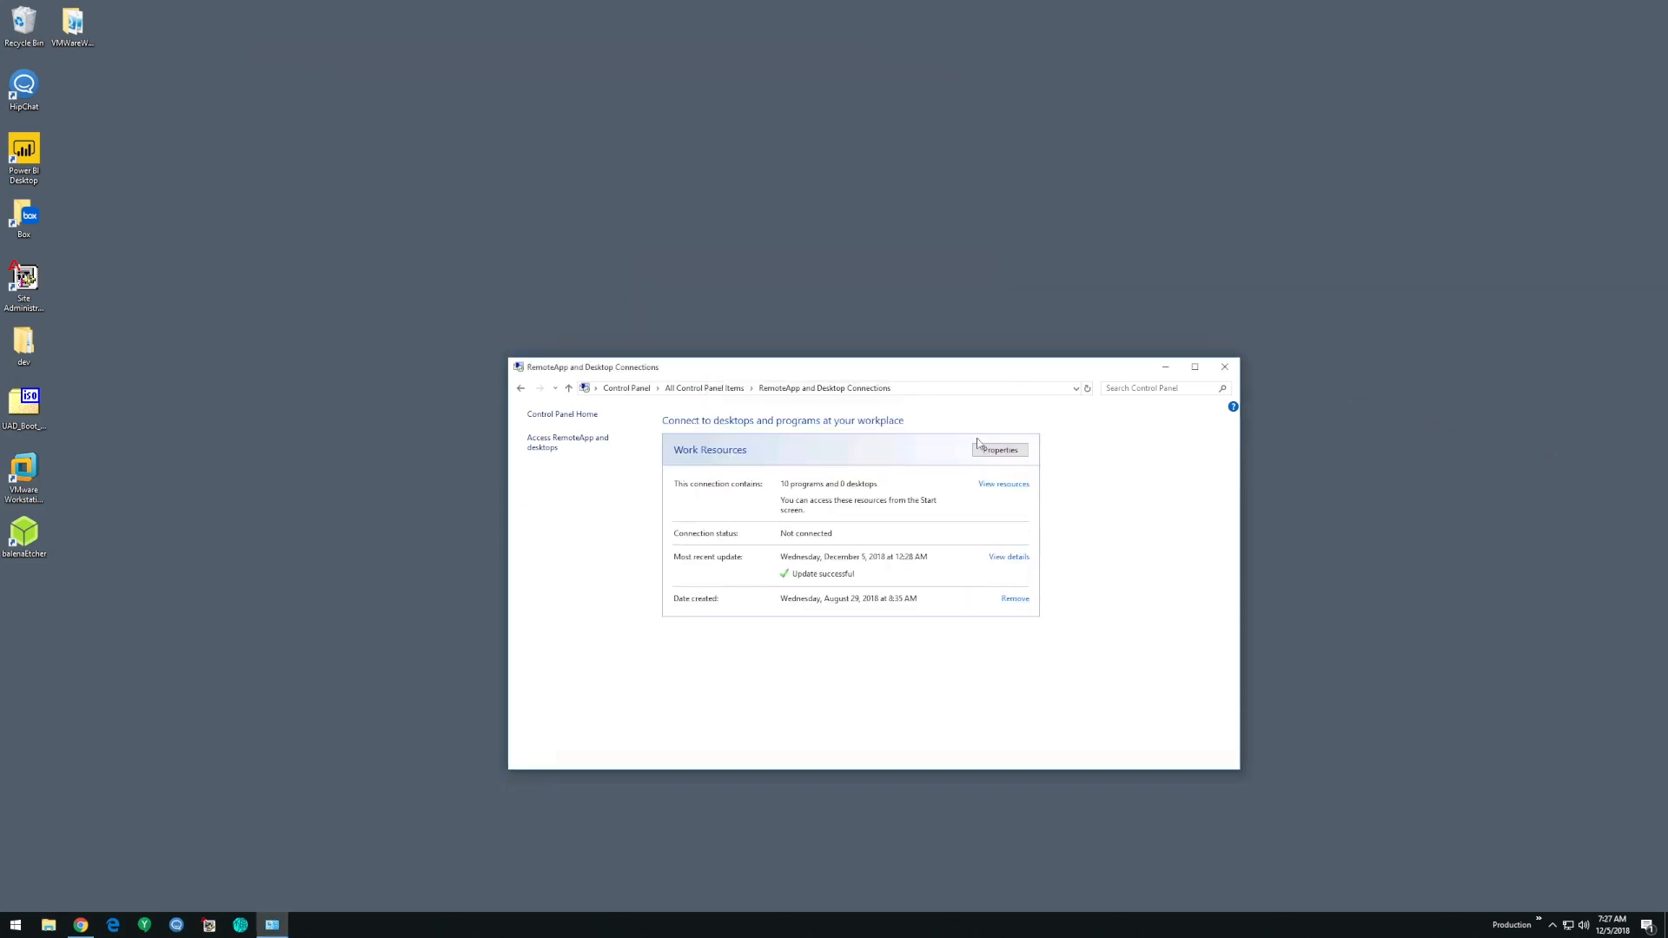
pyautogui.click(1224, 369)
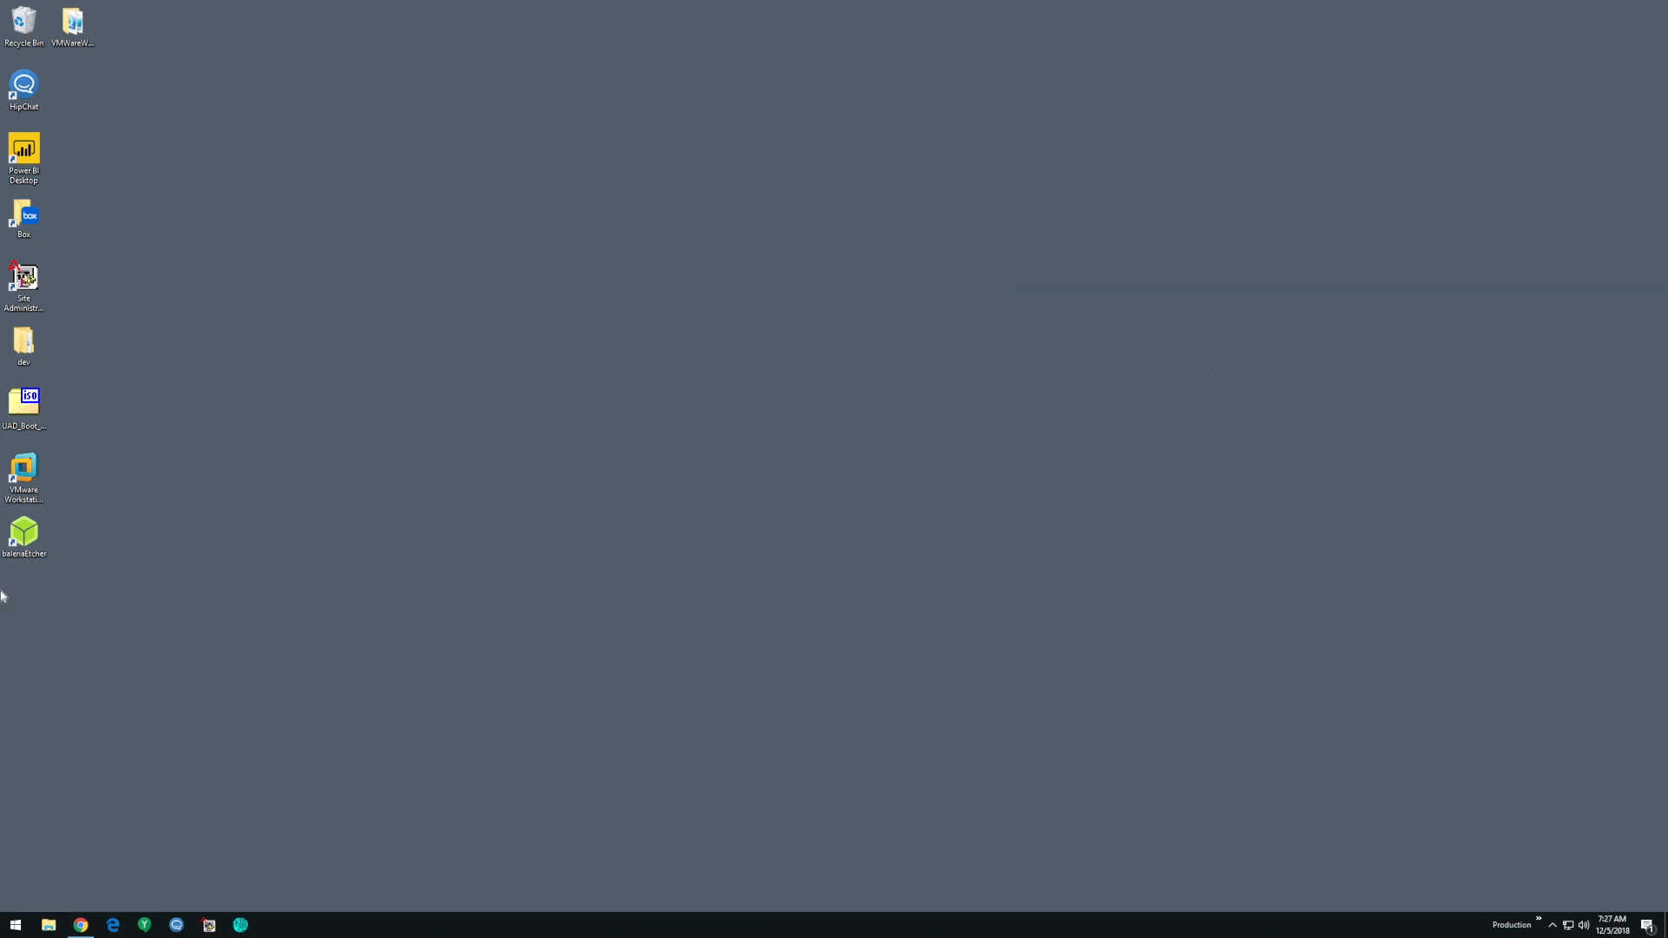
# - Examine the taskbar's options for adding a new toolbar and the programs listed in the Production toolbar
pyautogui.rightClick(1434, 926)
pyautogui.click(1277, 786)
pyautogui.rightClick(1468, 926)
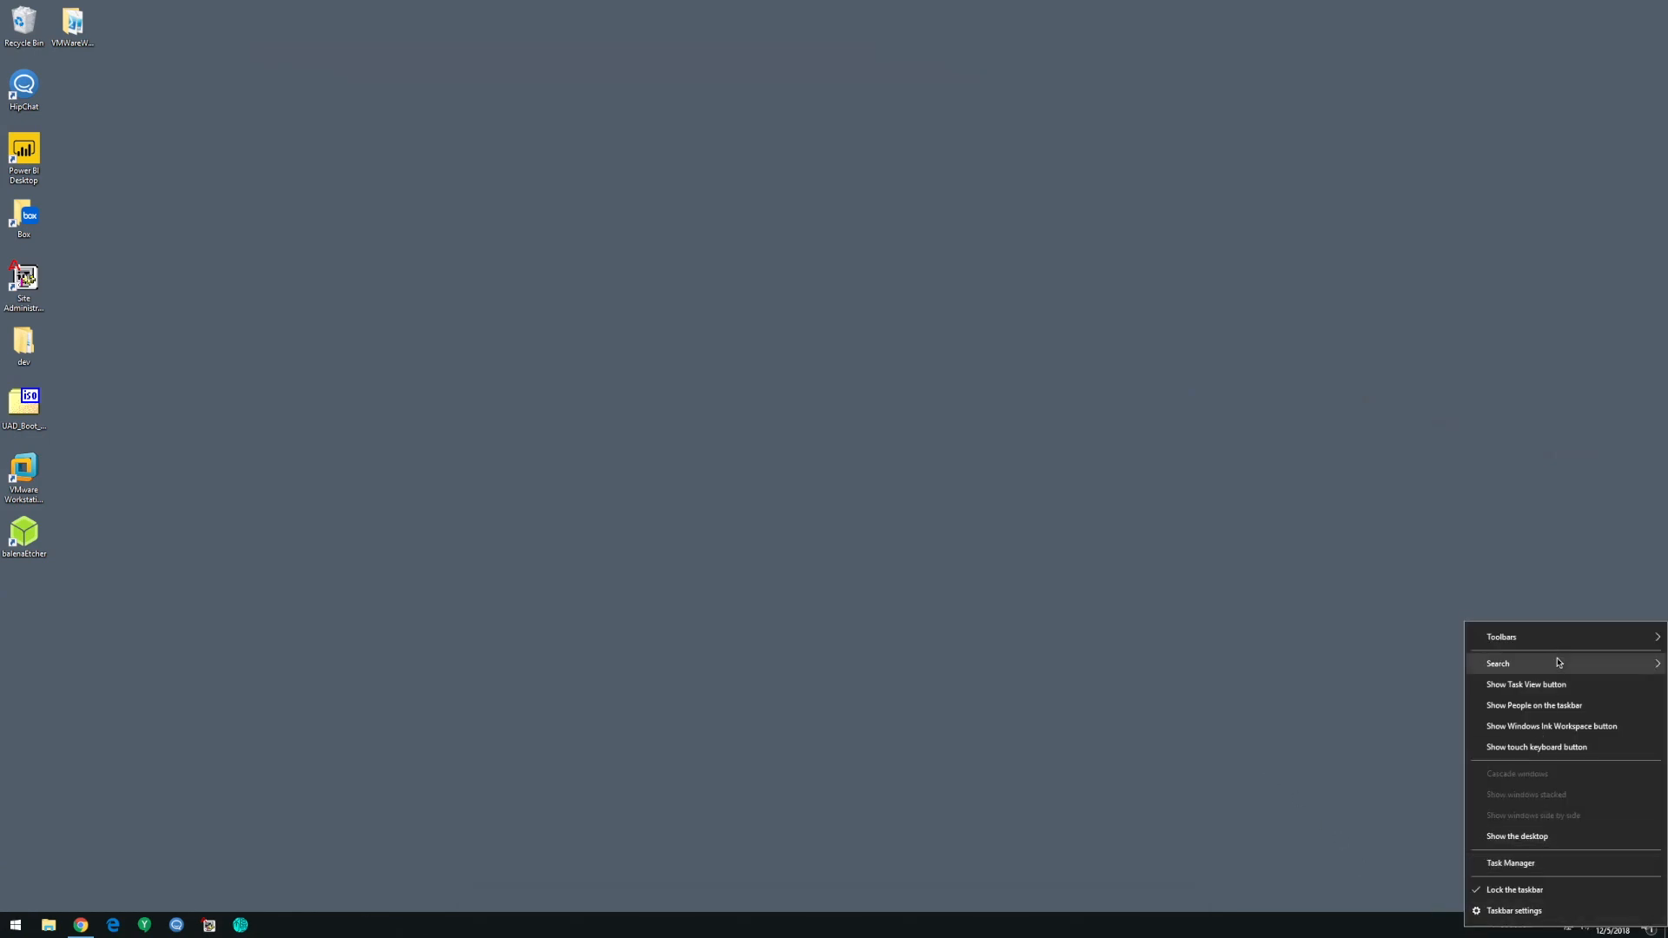
pyautogui.moveTo(1560, 640)
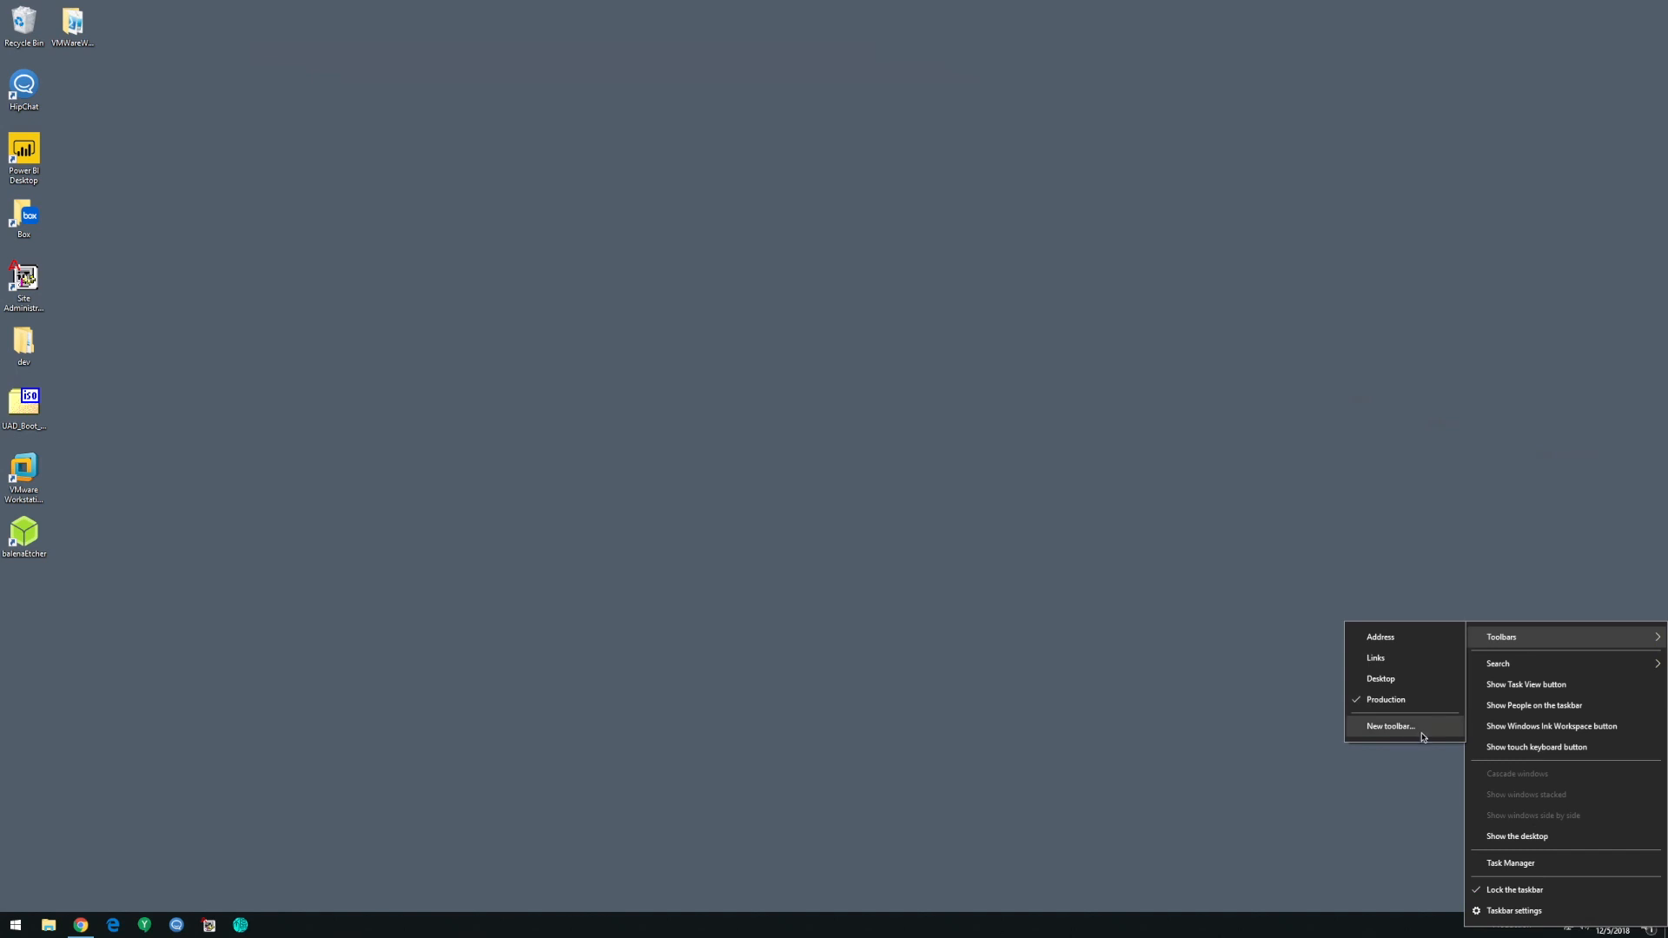
pyautogui.click(1281, 838)
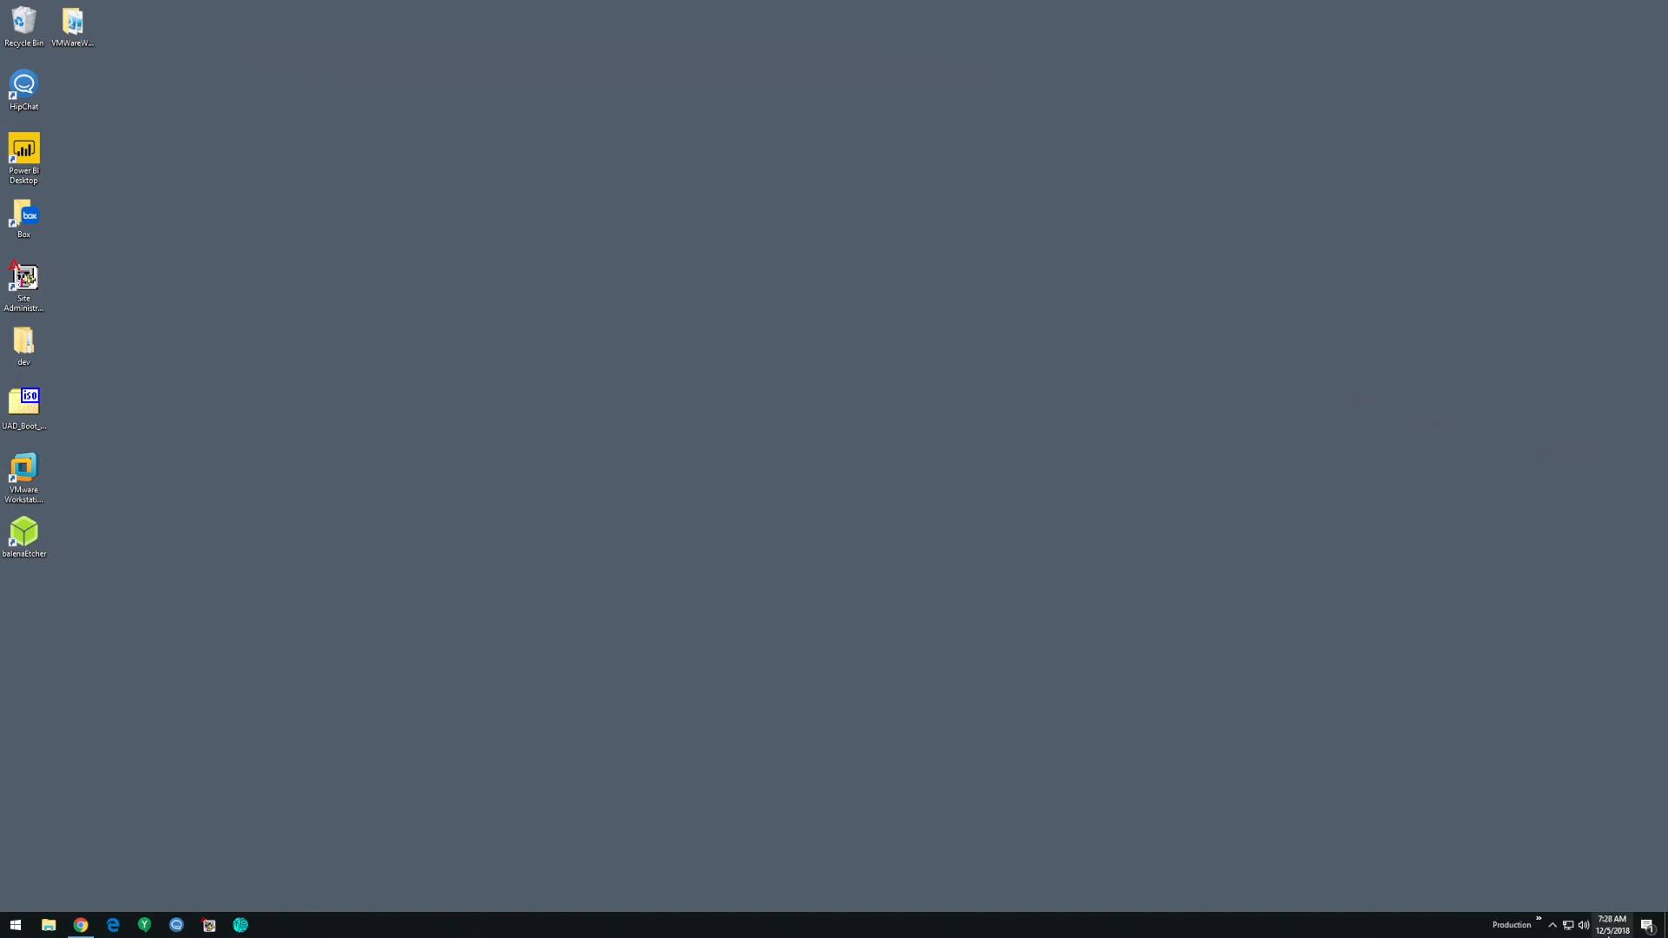
pyautogui.click(1543, 928)
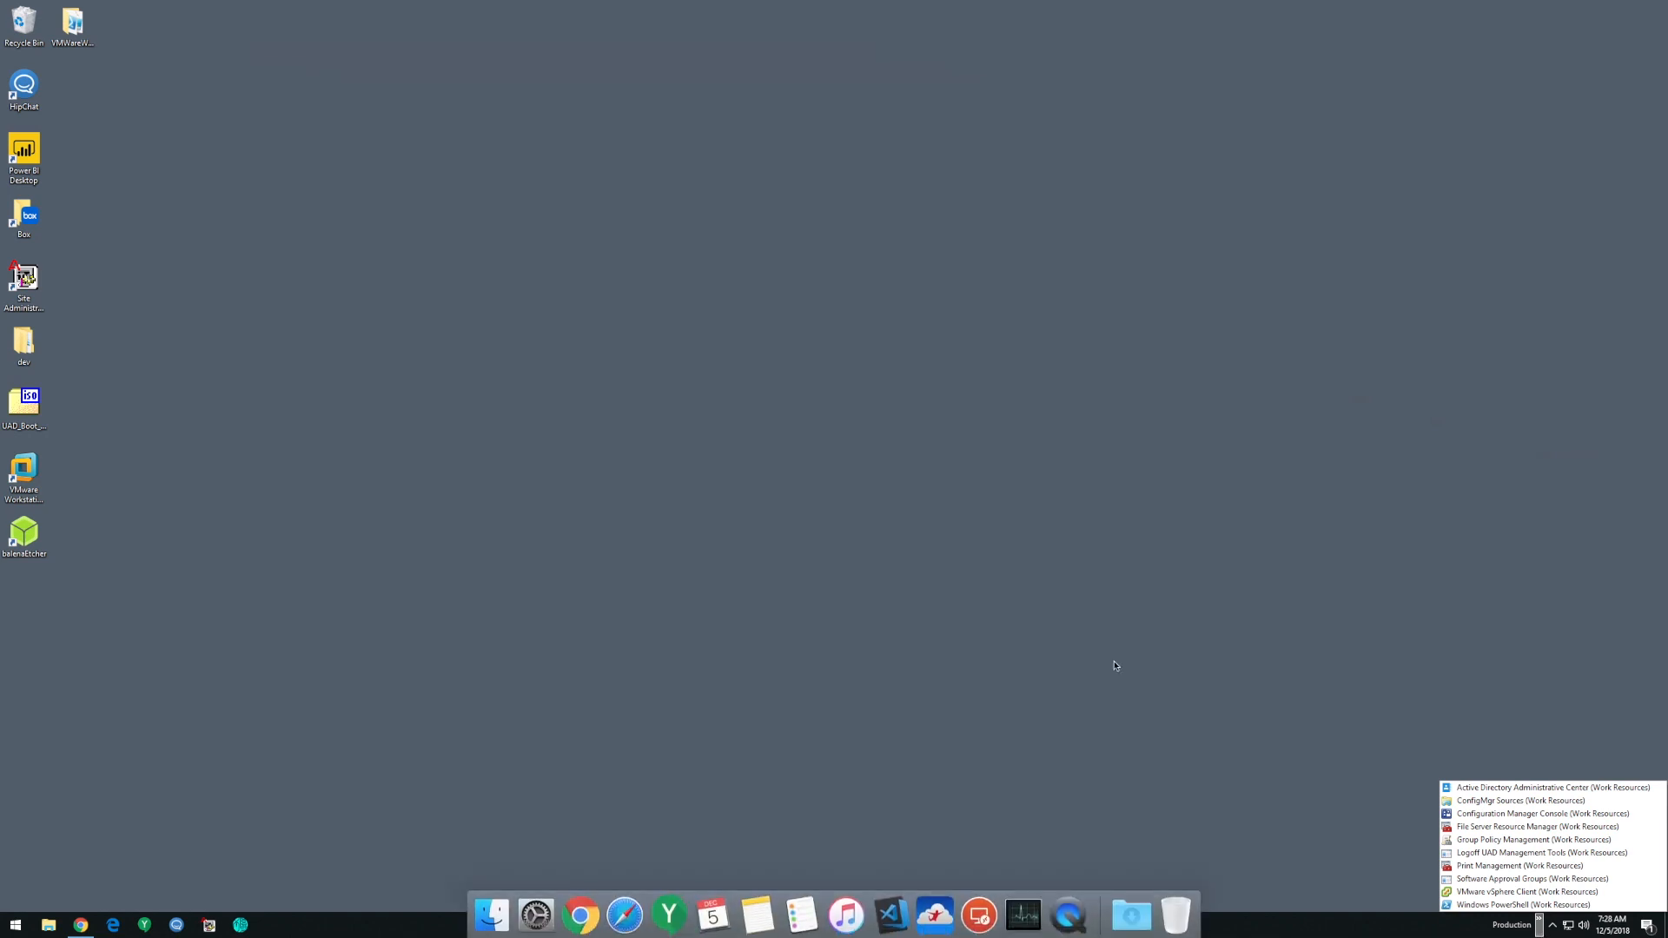
pyautogui.click(961, 593)
# - Look through the Start menu's app list down to the entries under W, and close it
pyautogui.click(17, 924)
pyautogui.scroll(-10, 135, 692)
pyautogui.scroll(-12, 135, 692)
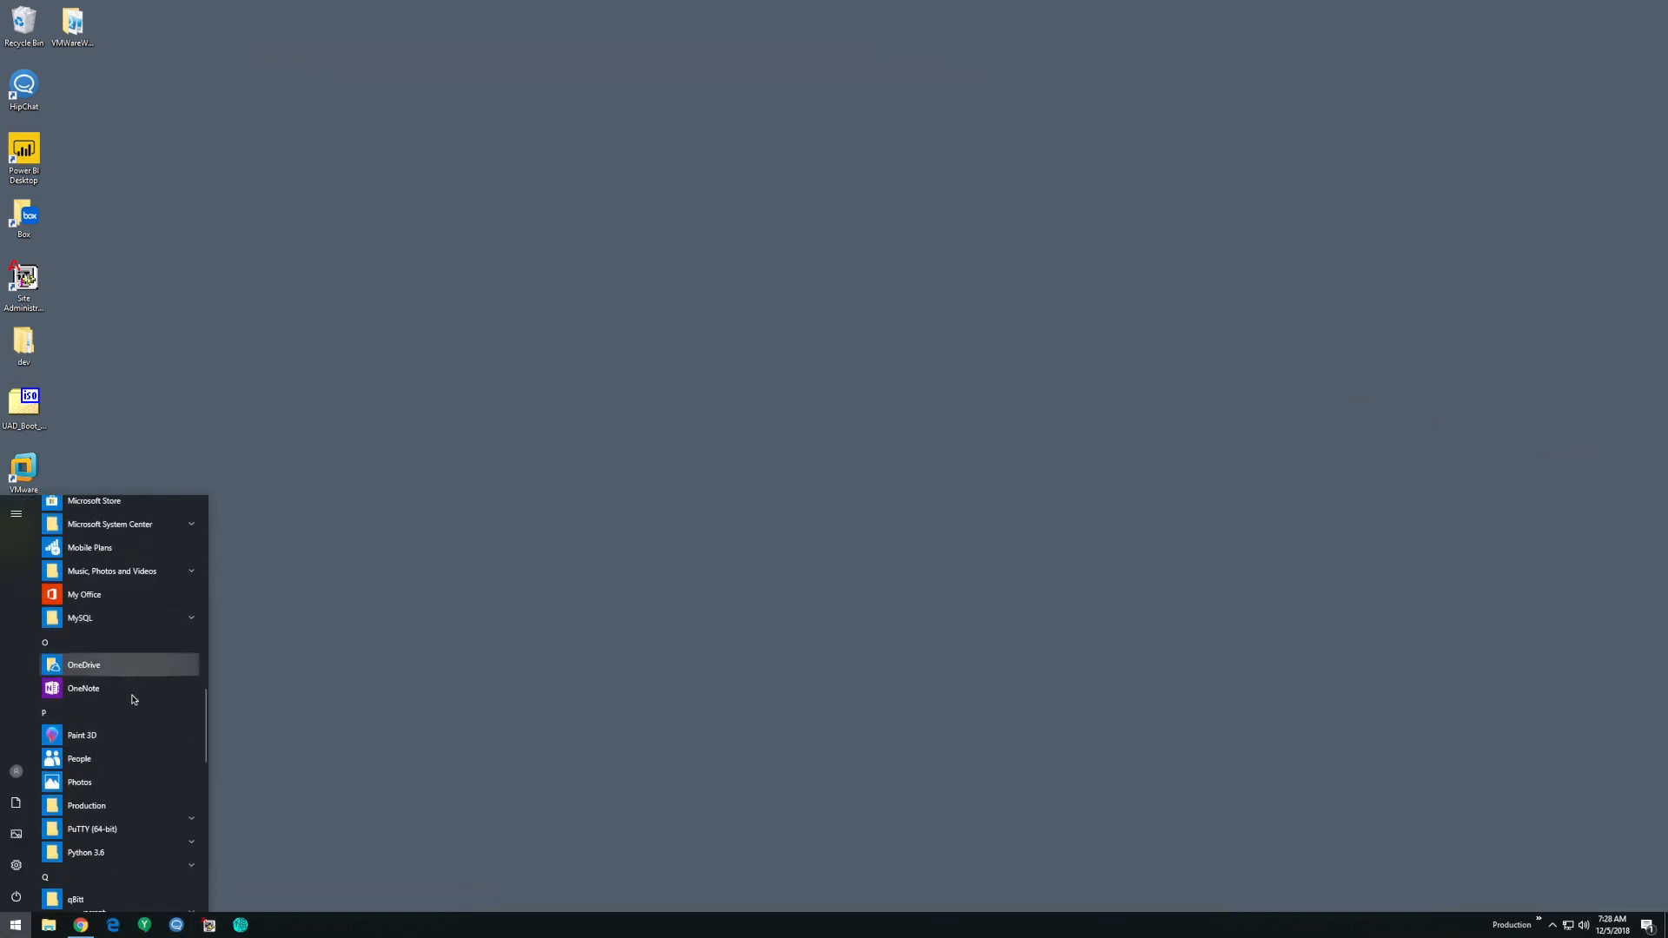
pyautogui.scroll(-5, 134, 699)
pyautogui.scroll(4, 135, 697)
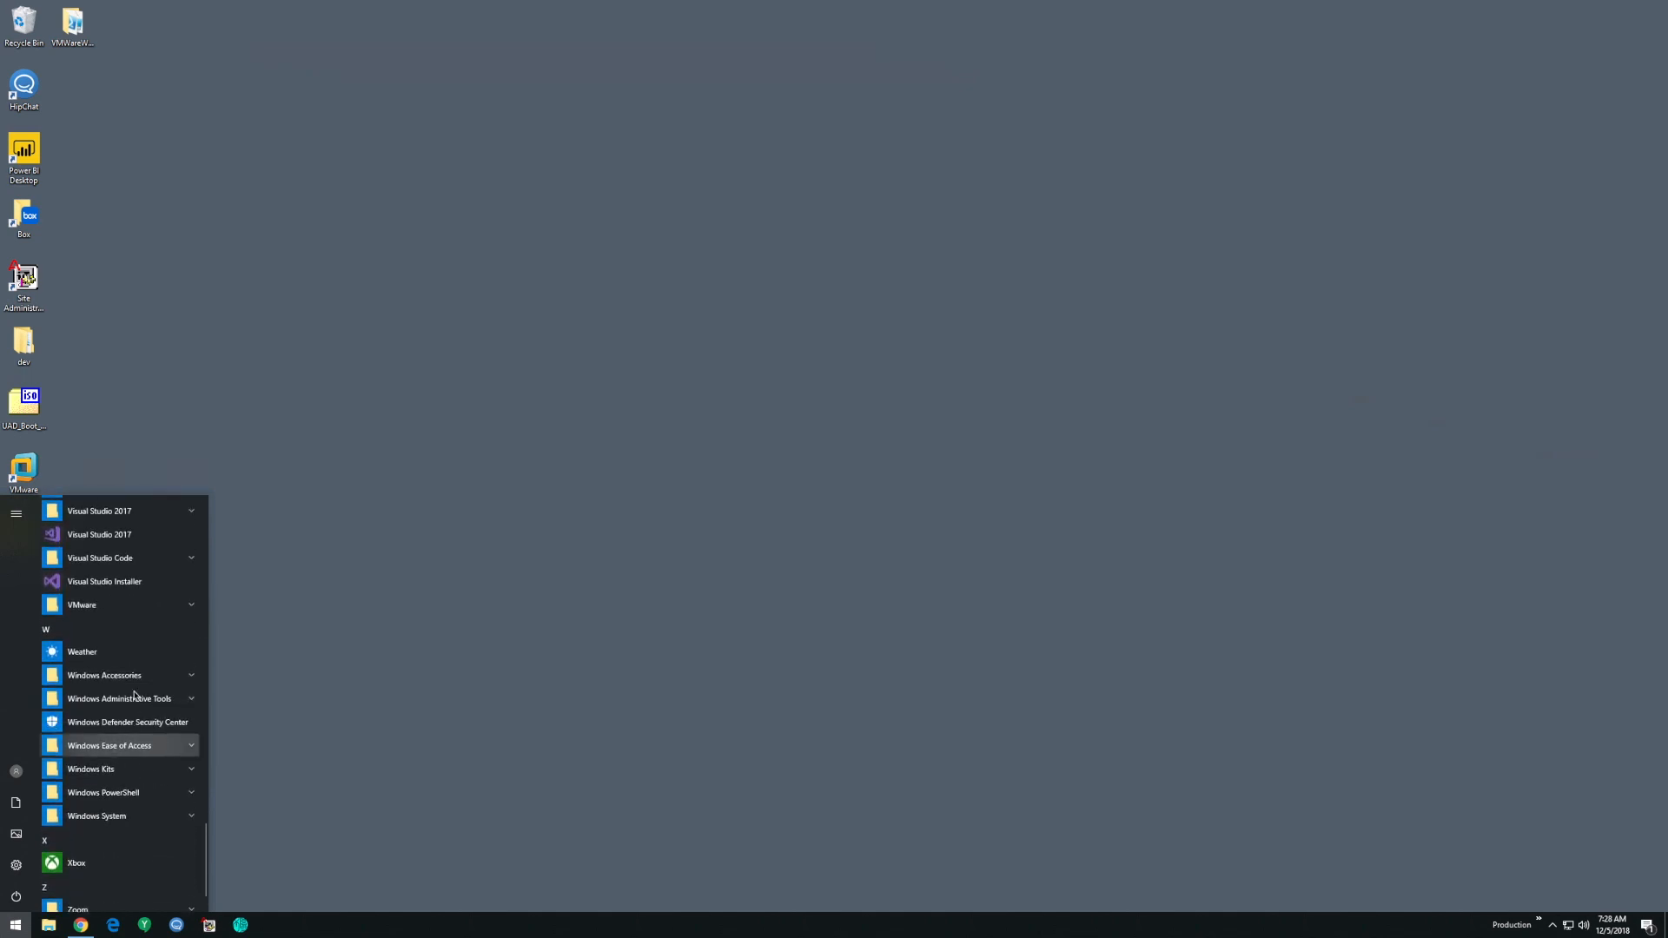
pyautogui.scroll(-4, 134, 695)
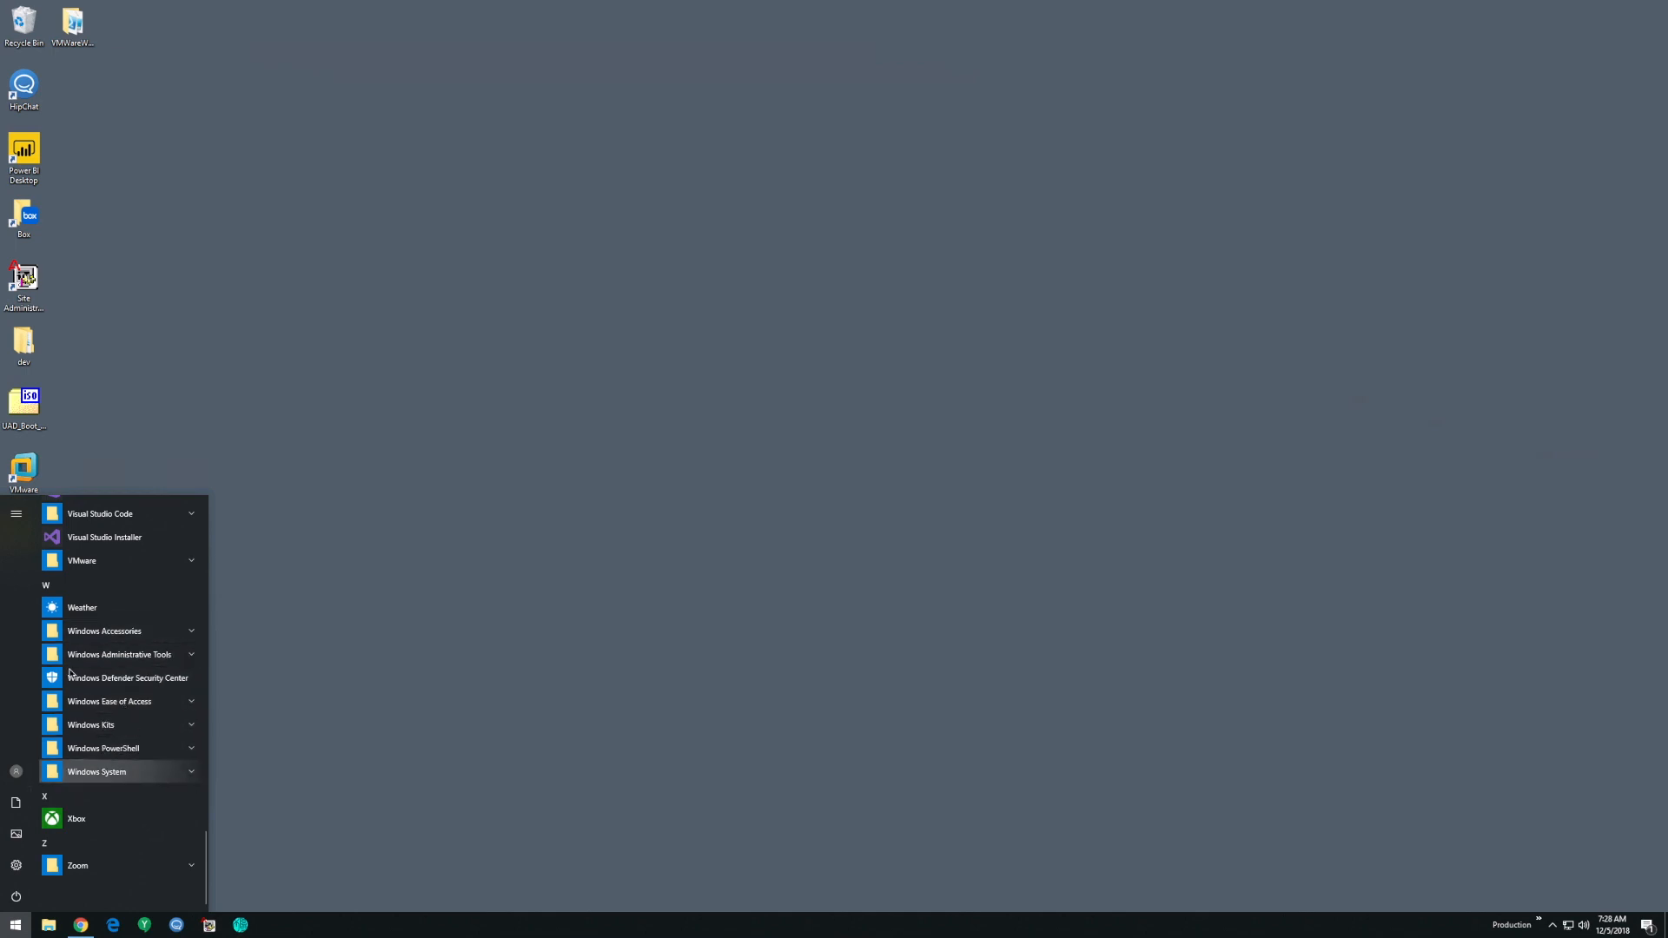
pyautogui.scroll(4, 96, 671)
pyautogui.click(1471, 829)
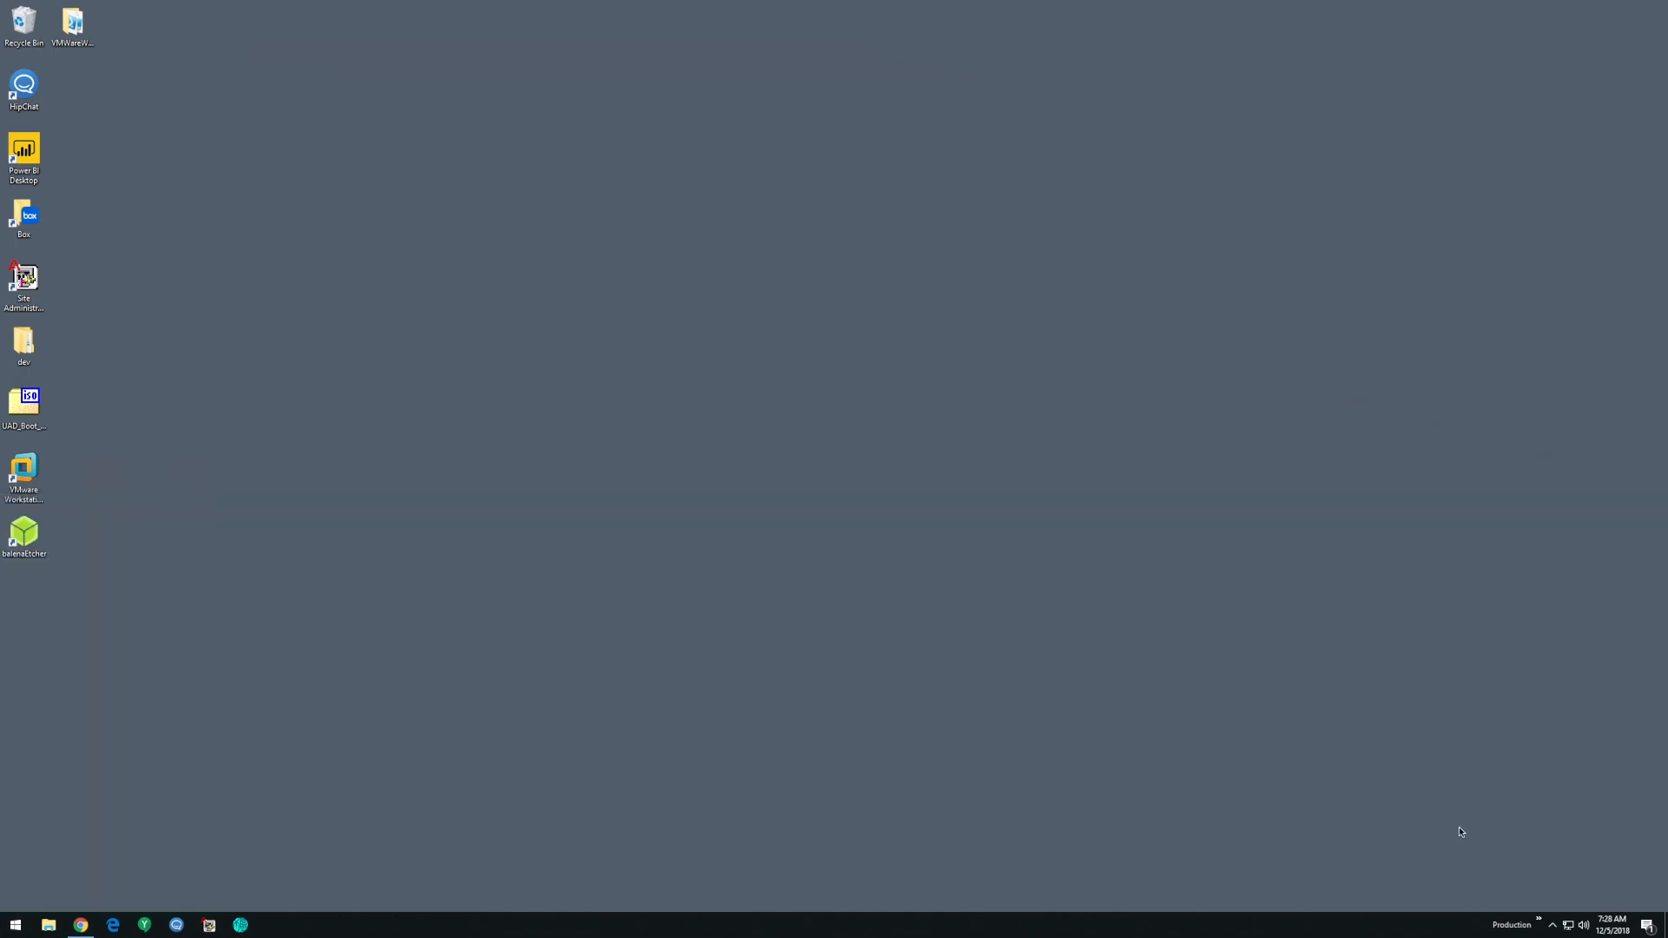
# - Launch Configuration Manager Console from the Production toolbar, connect to the RemoteApp and accept the authorized-access notice
pyautogui.click(1539, 919)
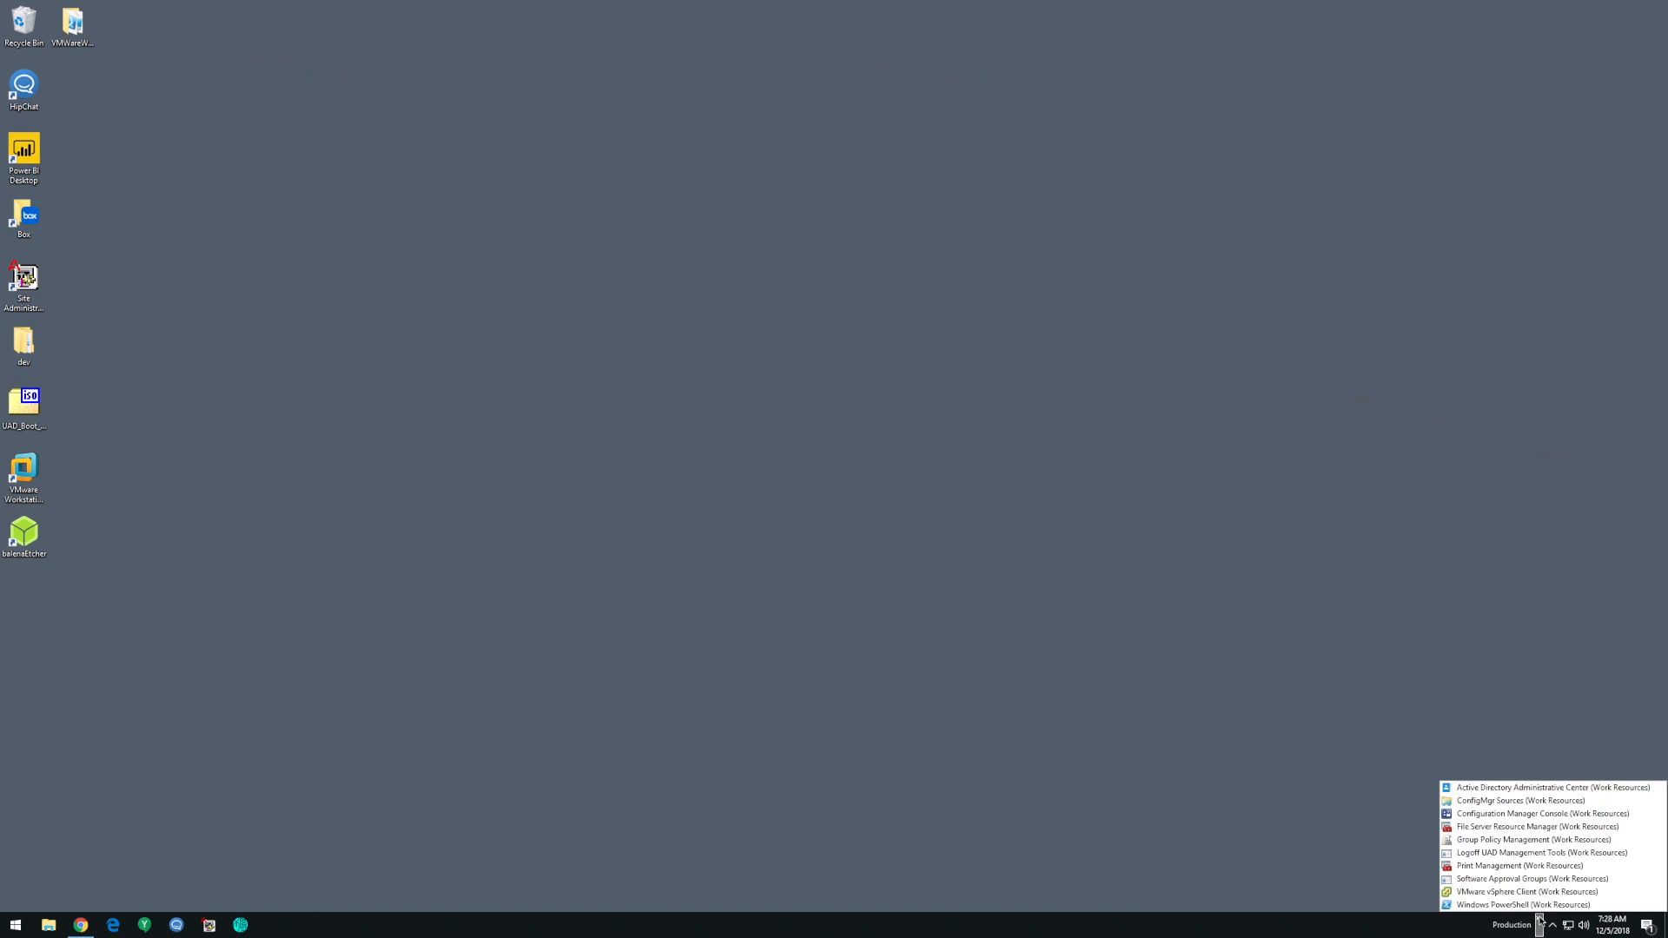
pyautogui.click(1508, 815)
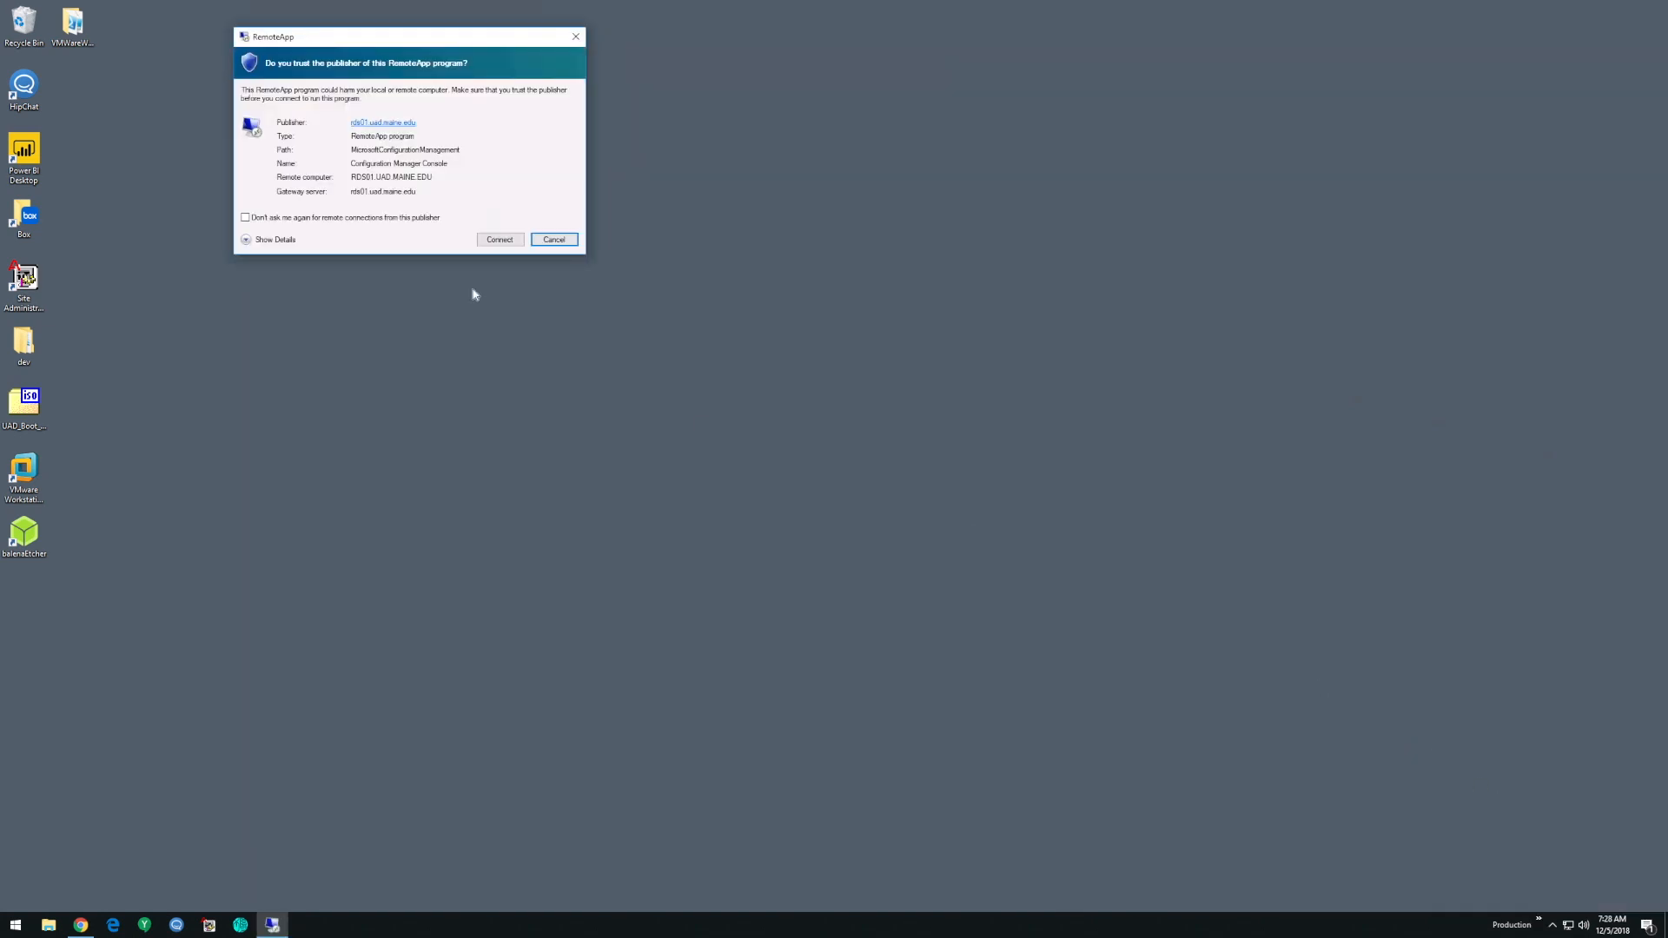
pyautogui.click(496, 242)
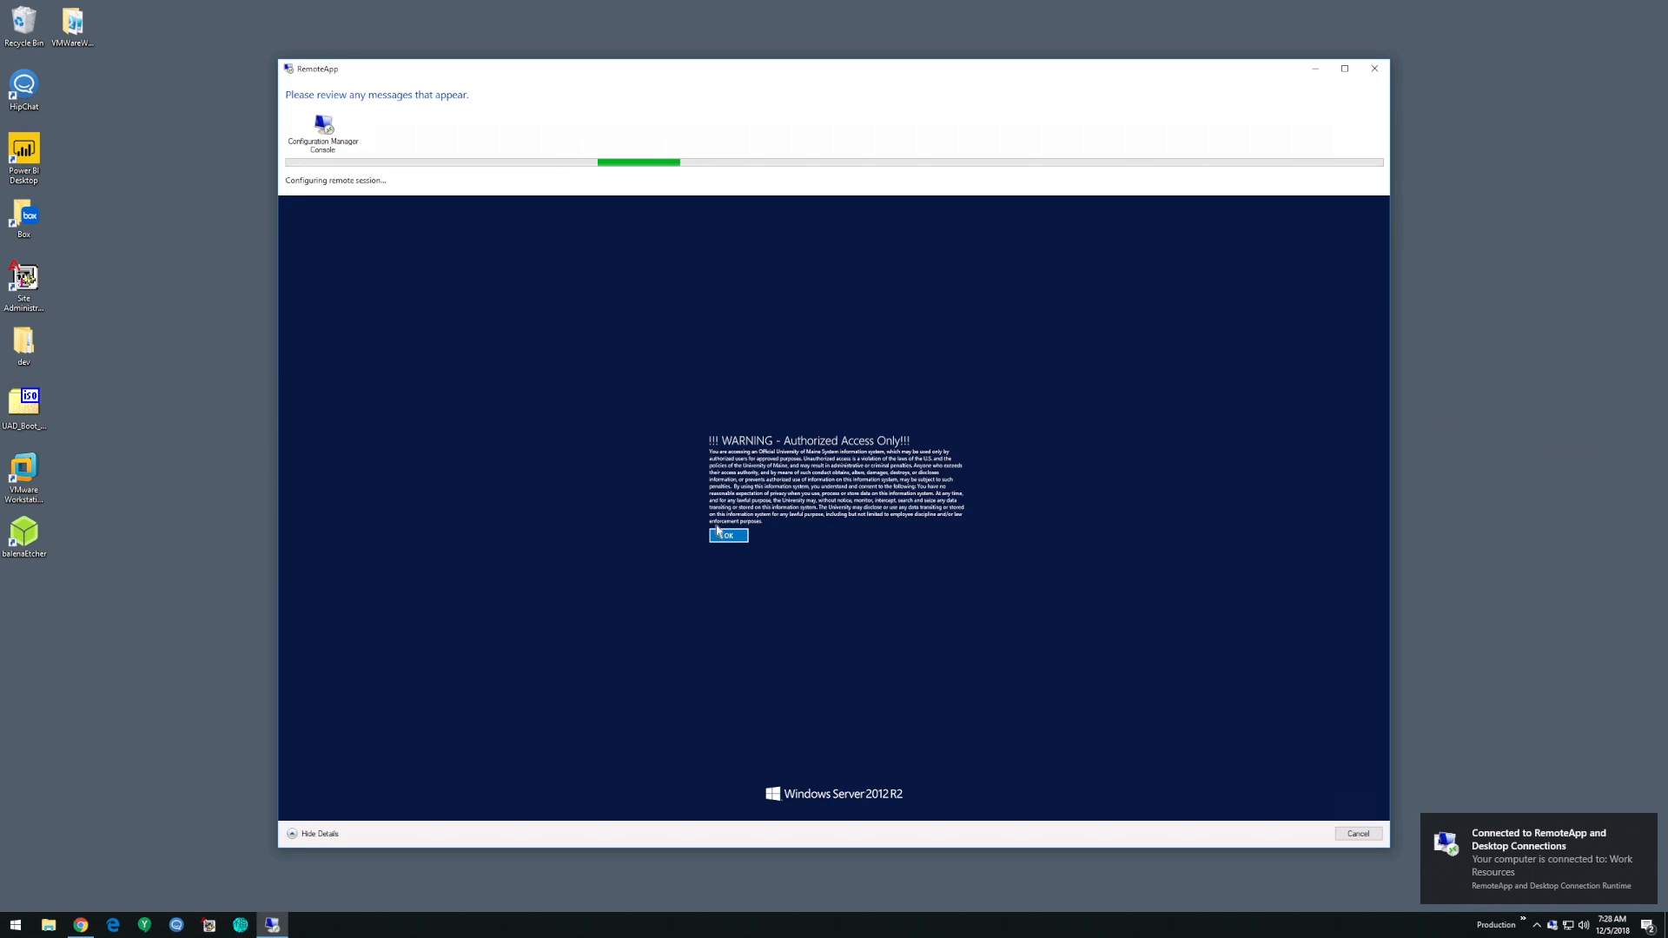
pyautogui.click(726, 536)
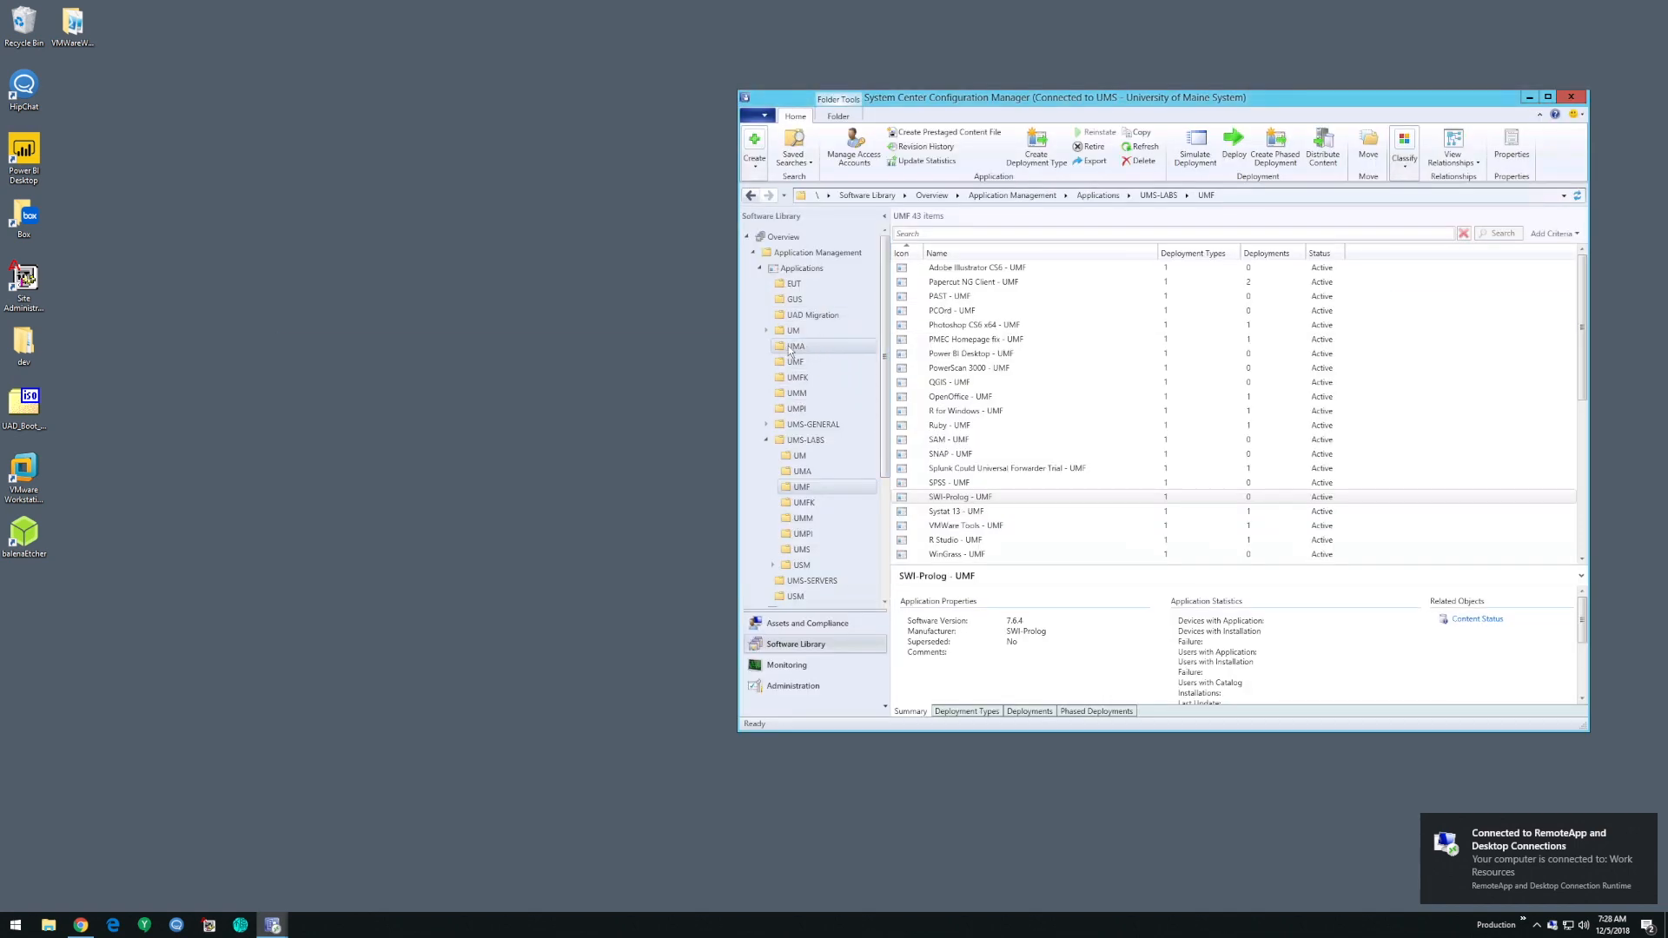
# - Add the Created Date column to the UMF application list, sort it newest first, and select SWI-Prolog - UMF
pyautogui.click(1017, 354)
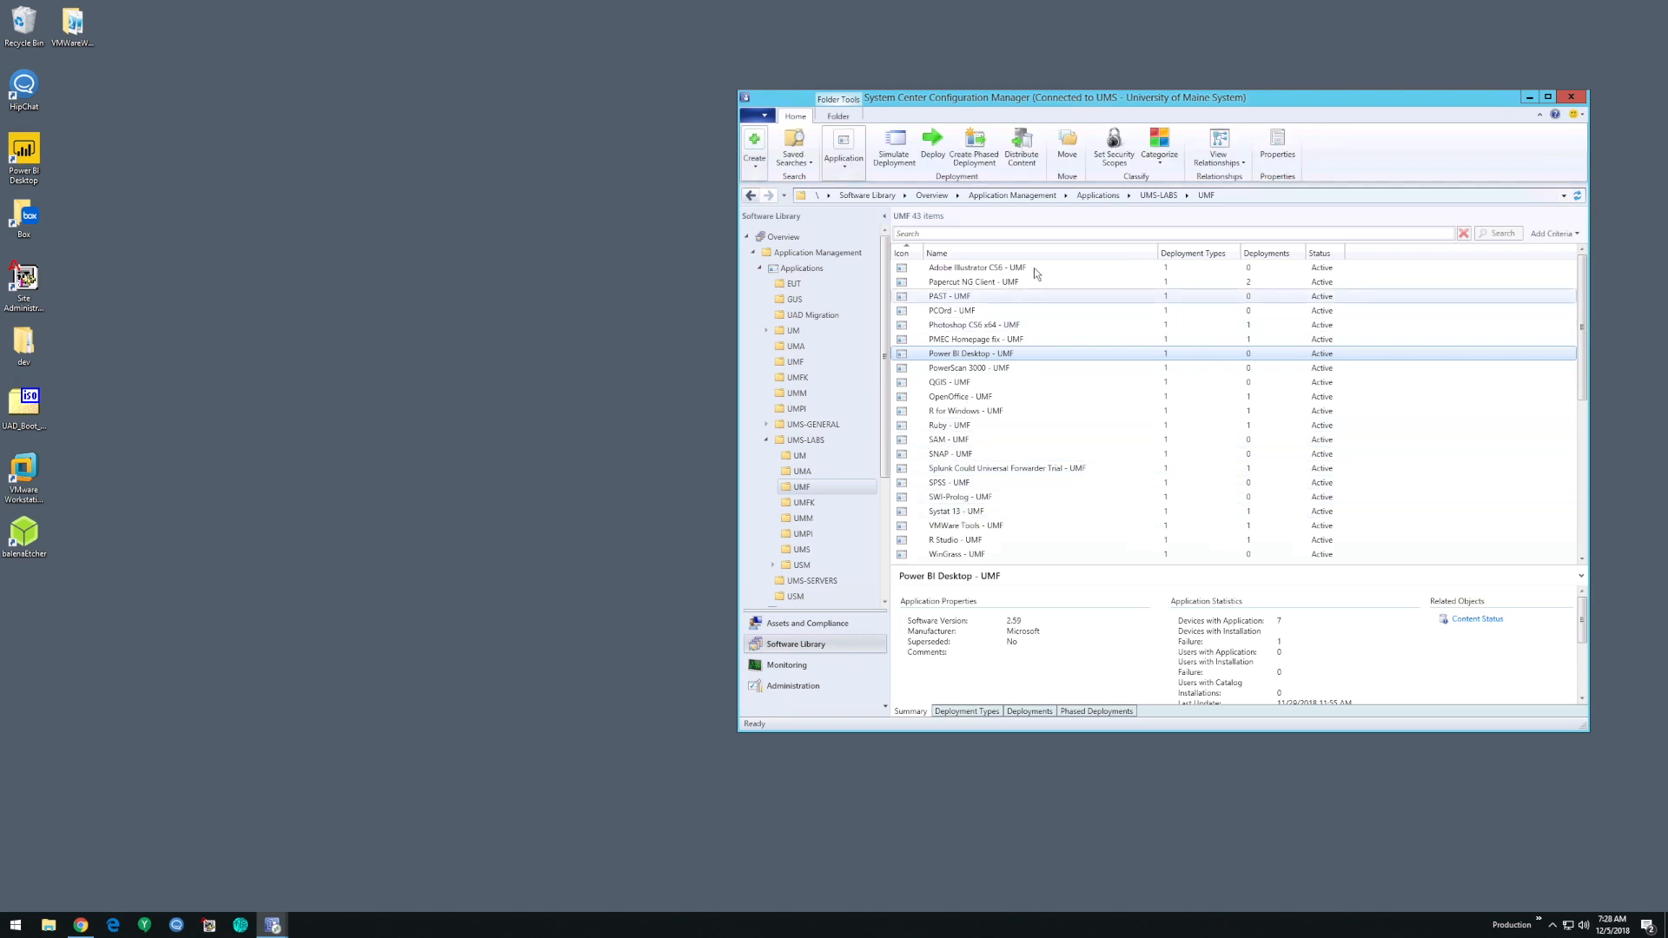
pyautogui.rightClick(1363, 256)
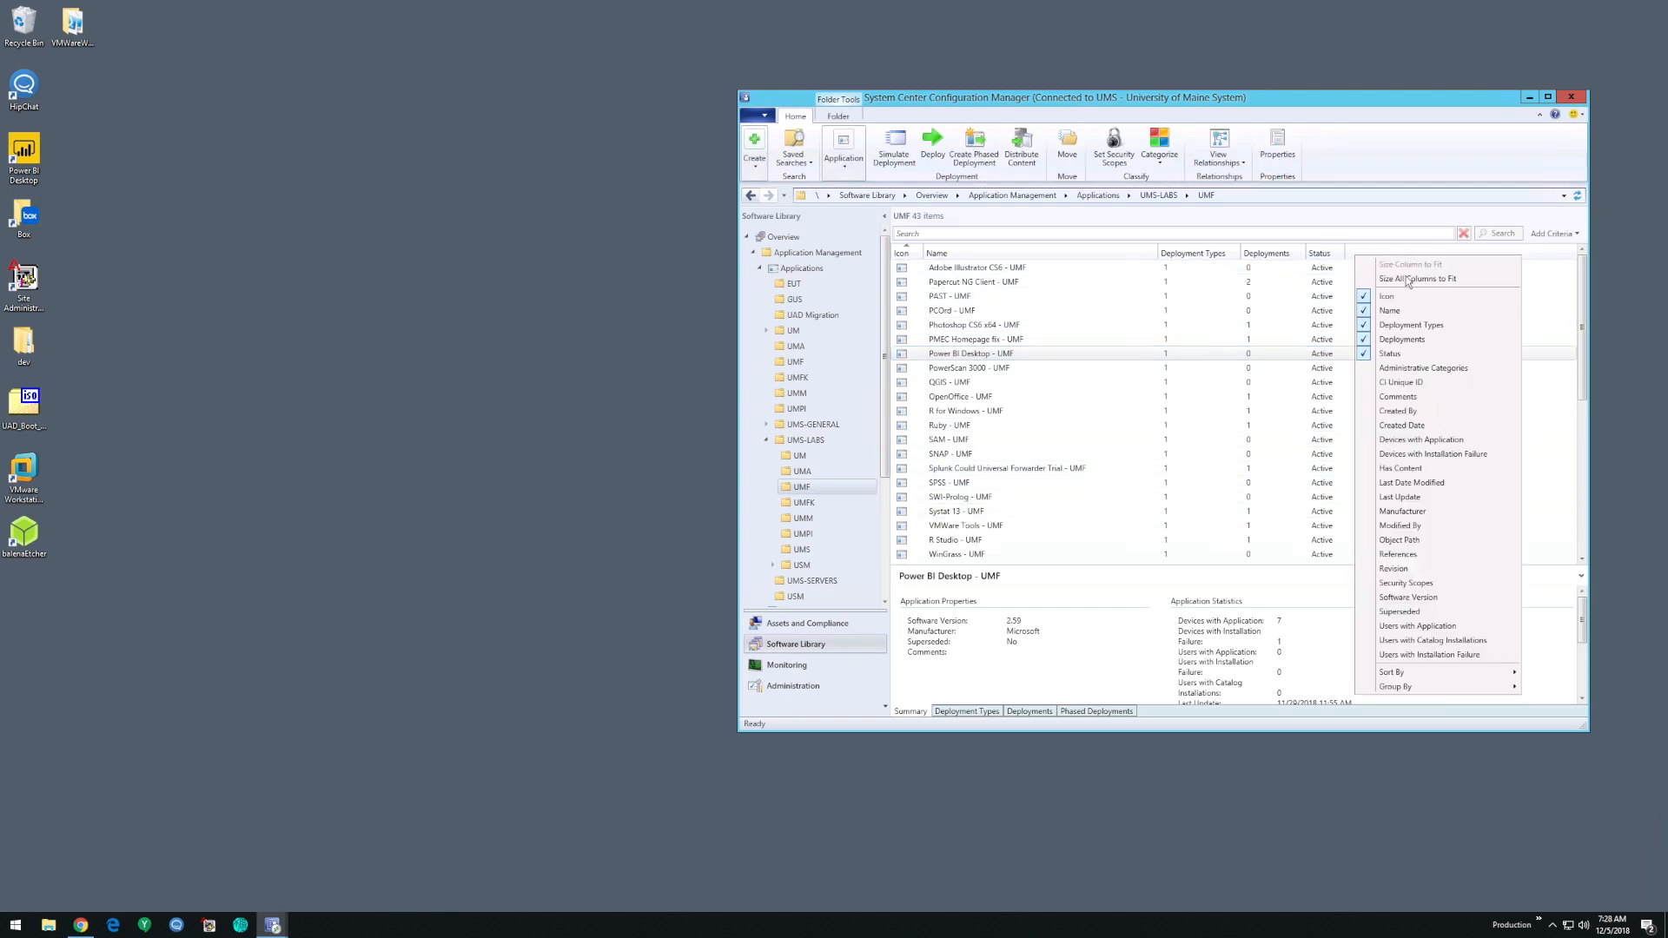
pyautogui.click(1421, 425)
pyautogui.click(1381, 255)
pyautogui.scroll(3, 1158, 324)
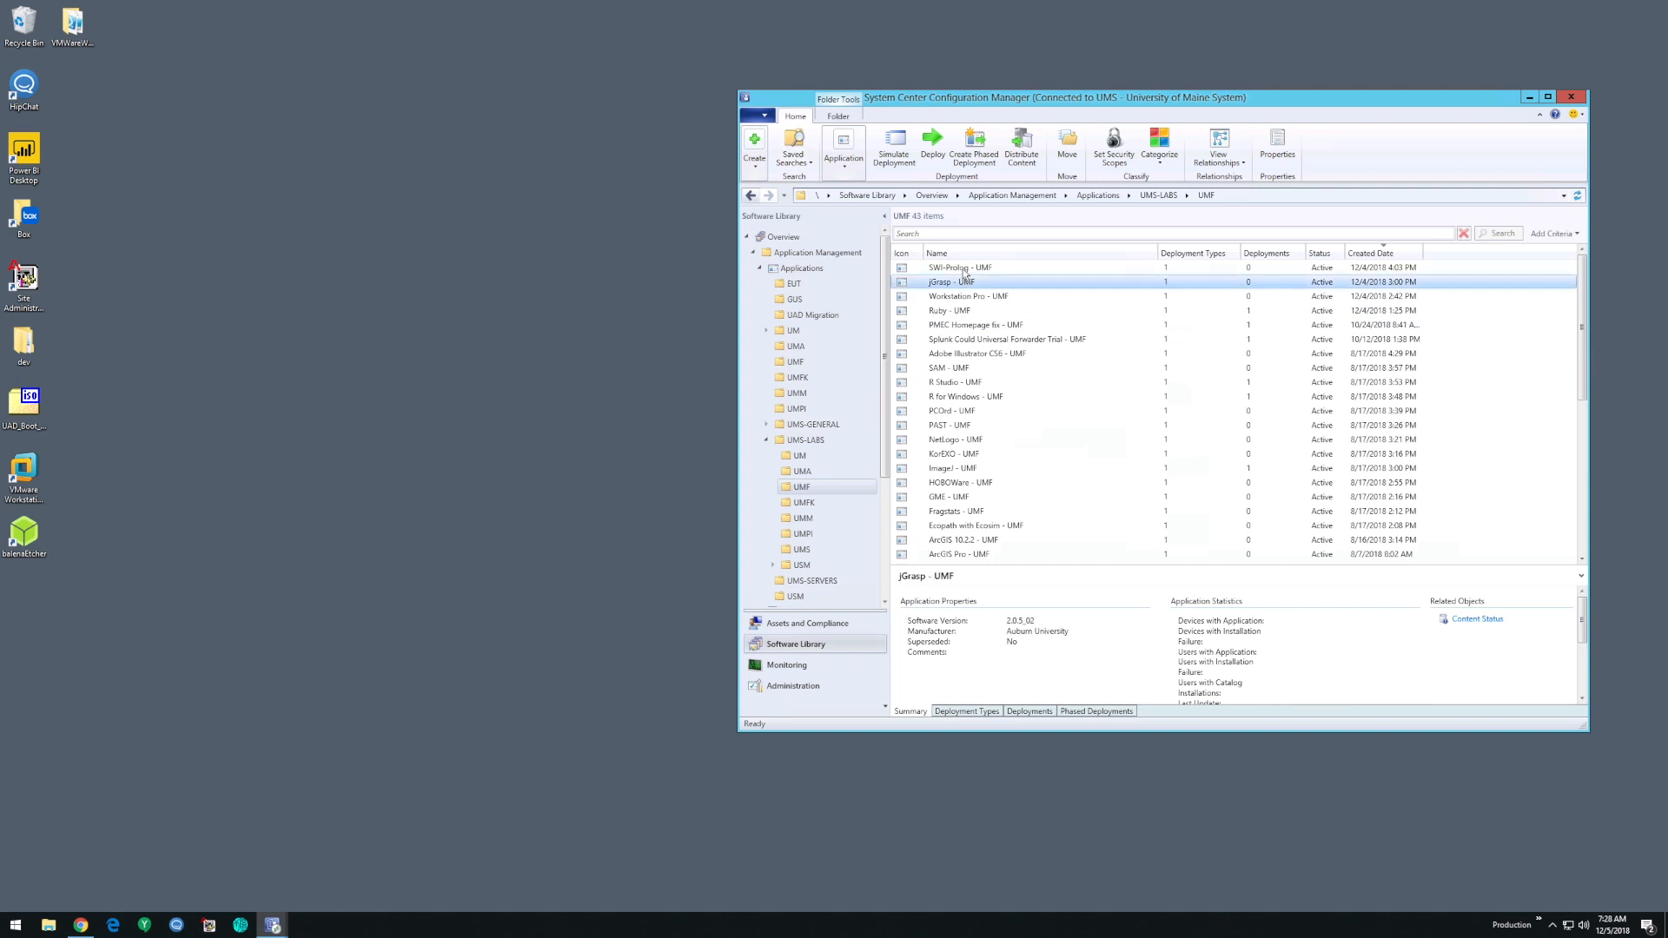
pyautogui.click(963, 268)
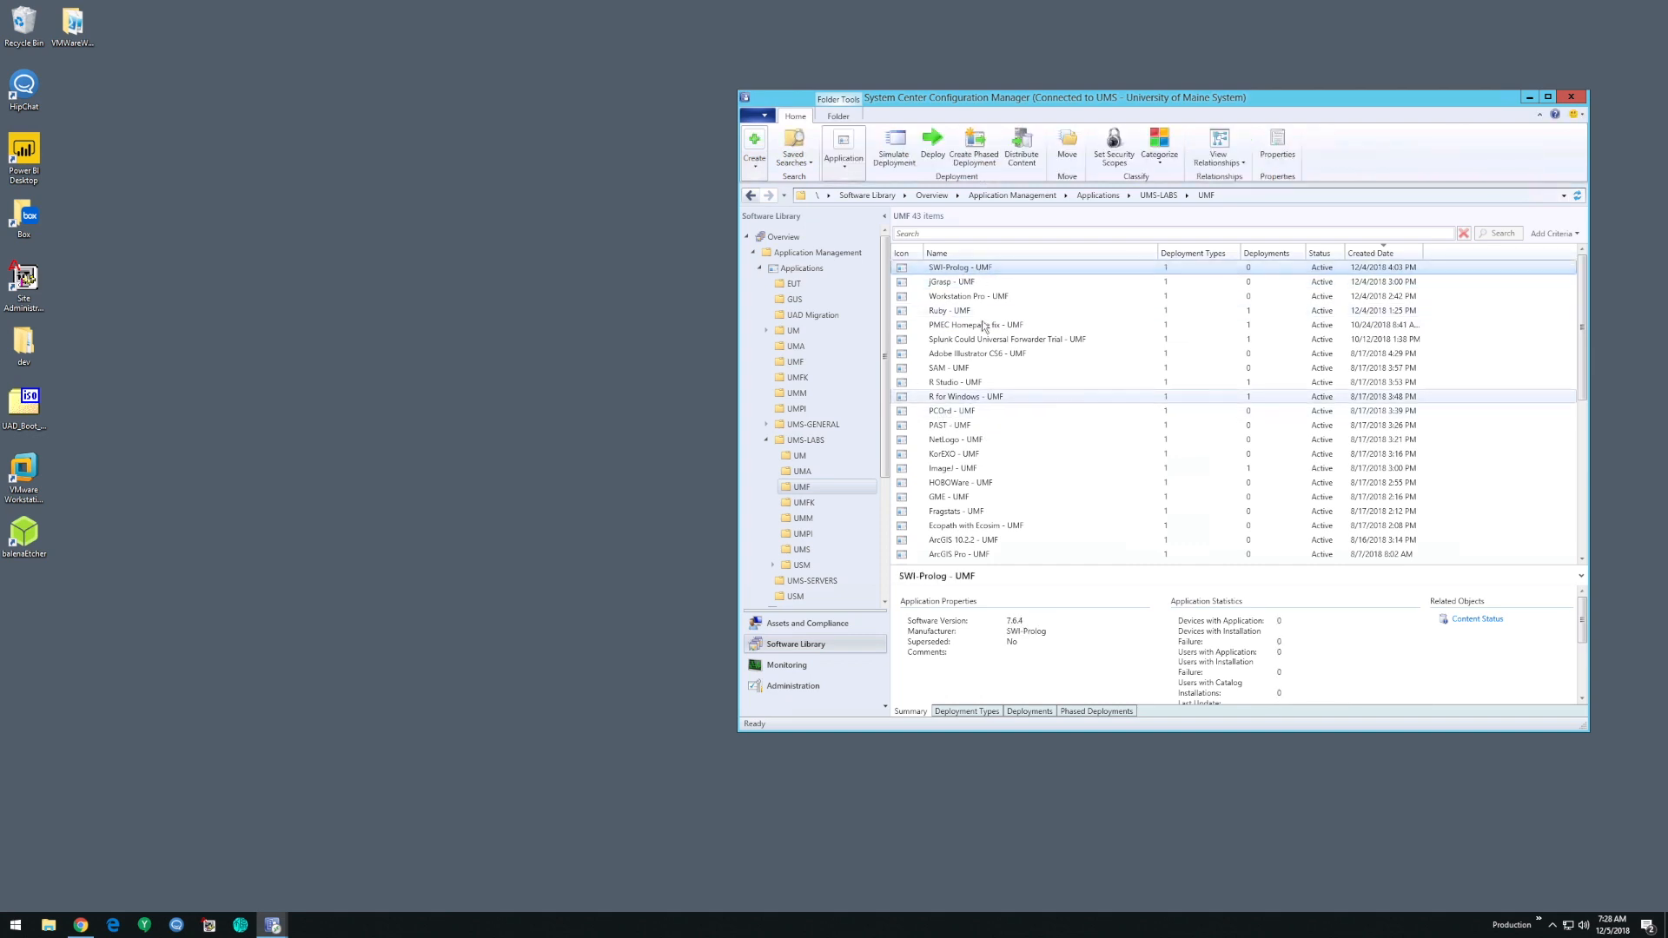
pyautogui.moveTo(1263, 100); pyautogui.dragTo(1104, 71)
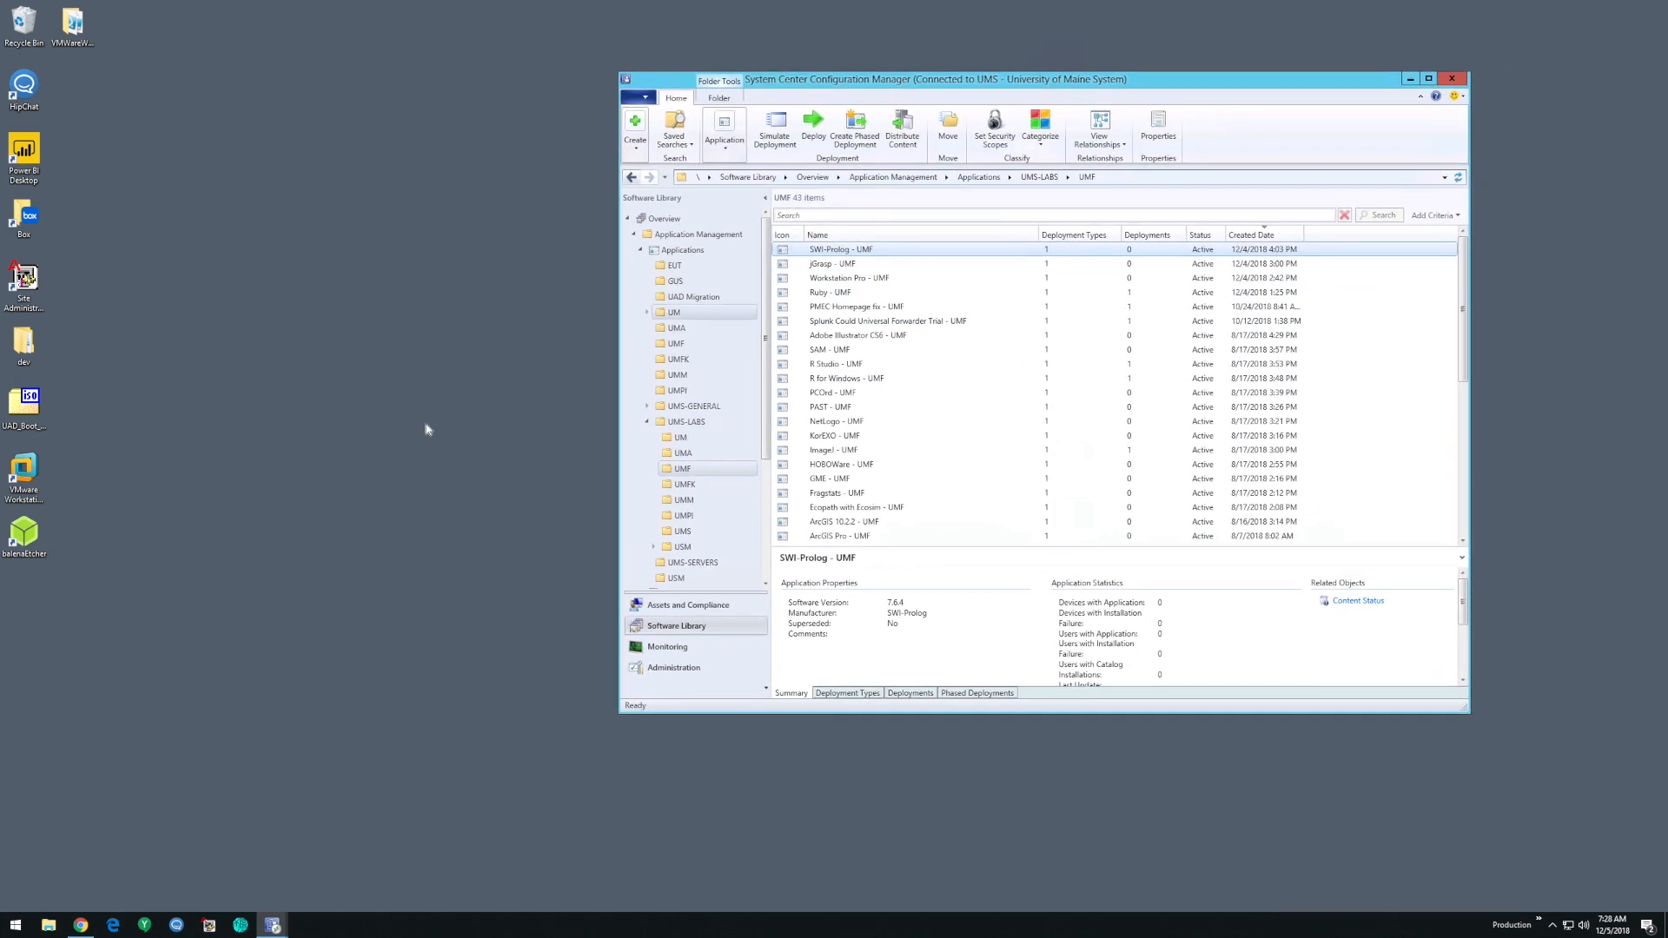
# - Open the network folder \\uad\files\apps\labs\umf\ from the Run dialog and move its window beside the Configuration Manager console
pyautogui.press('super+r')
pyautogui.write('\\\\')
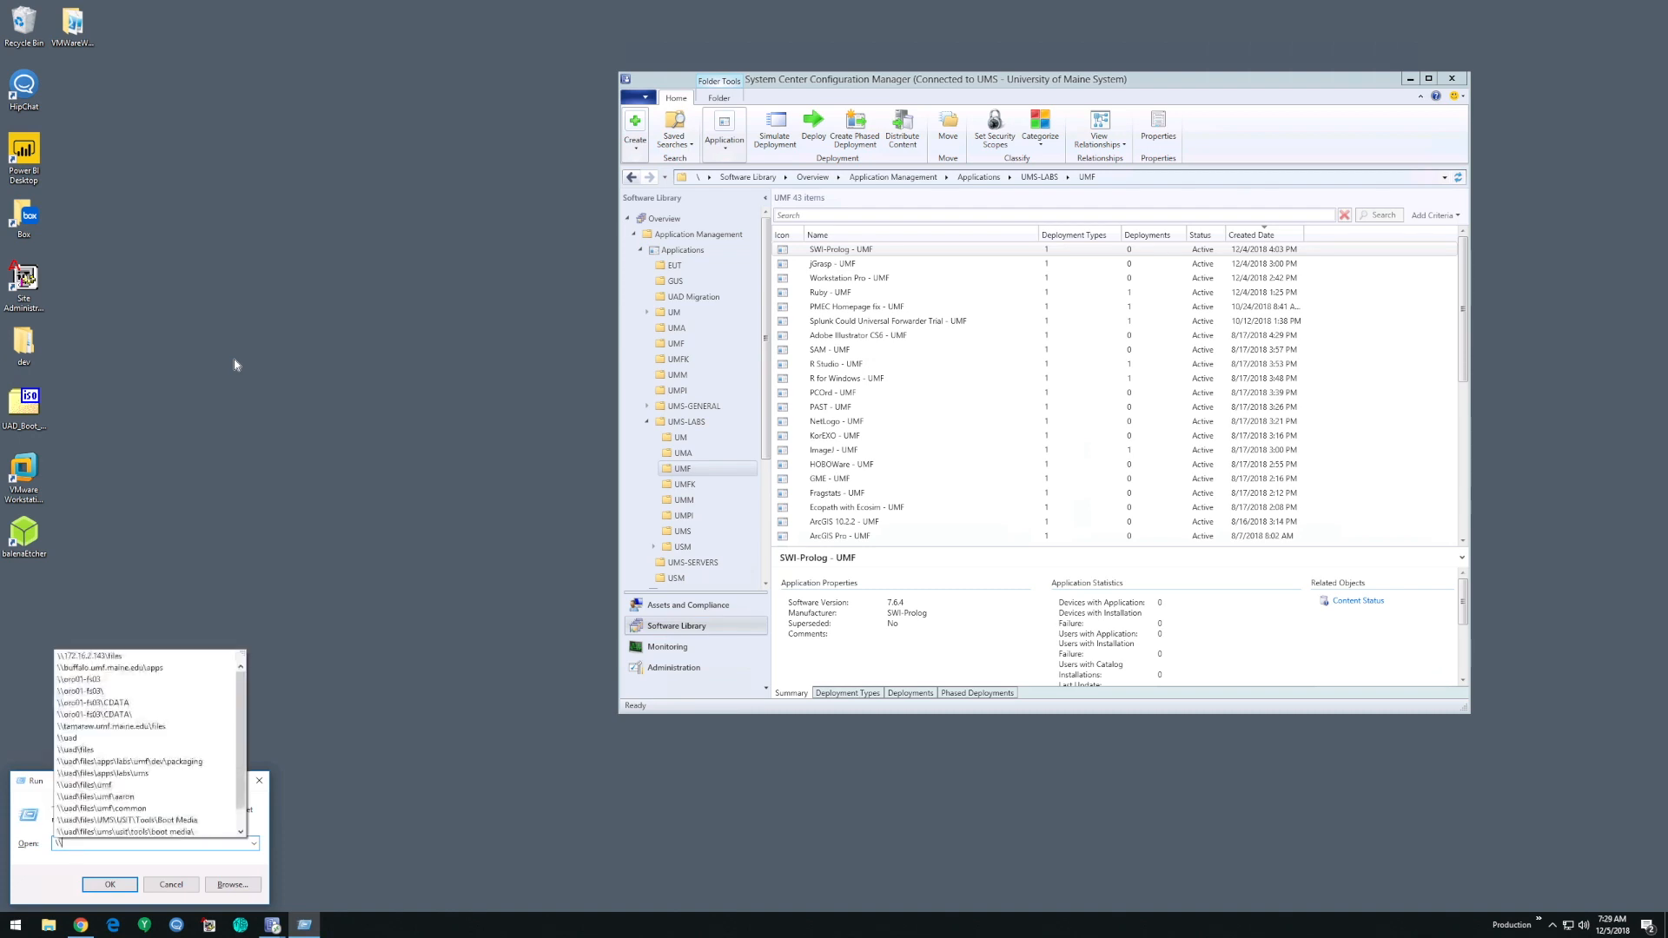
pyautogui.write('uad\\files\\')
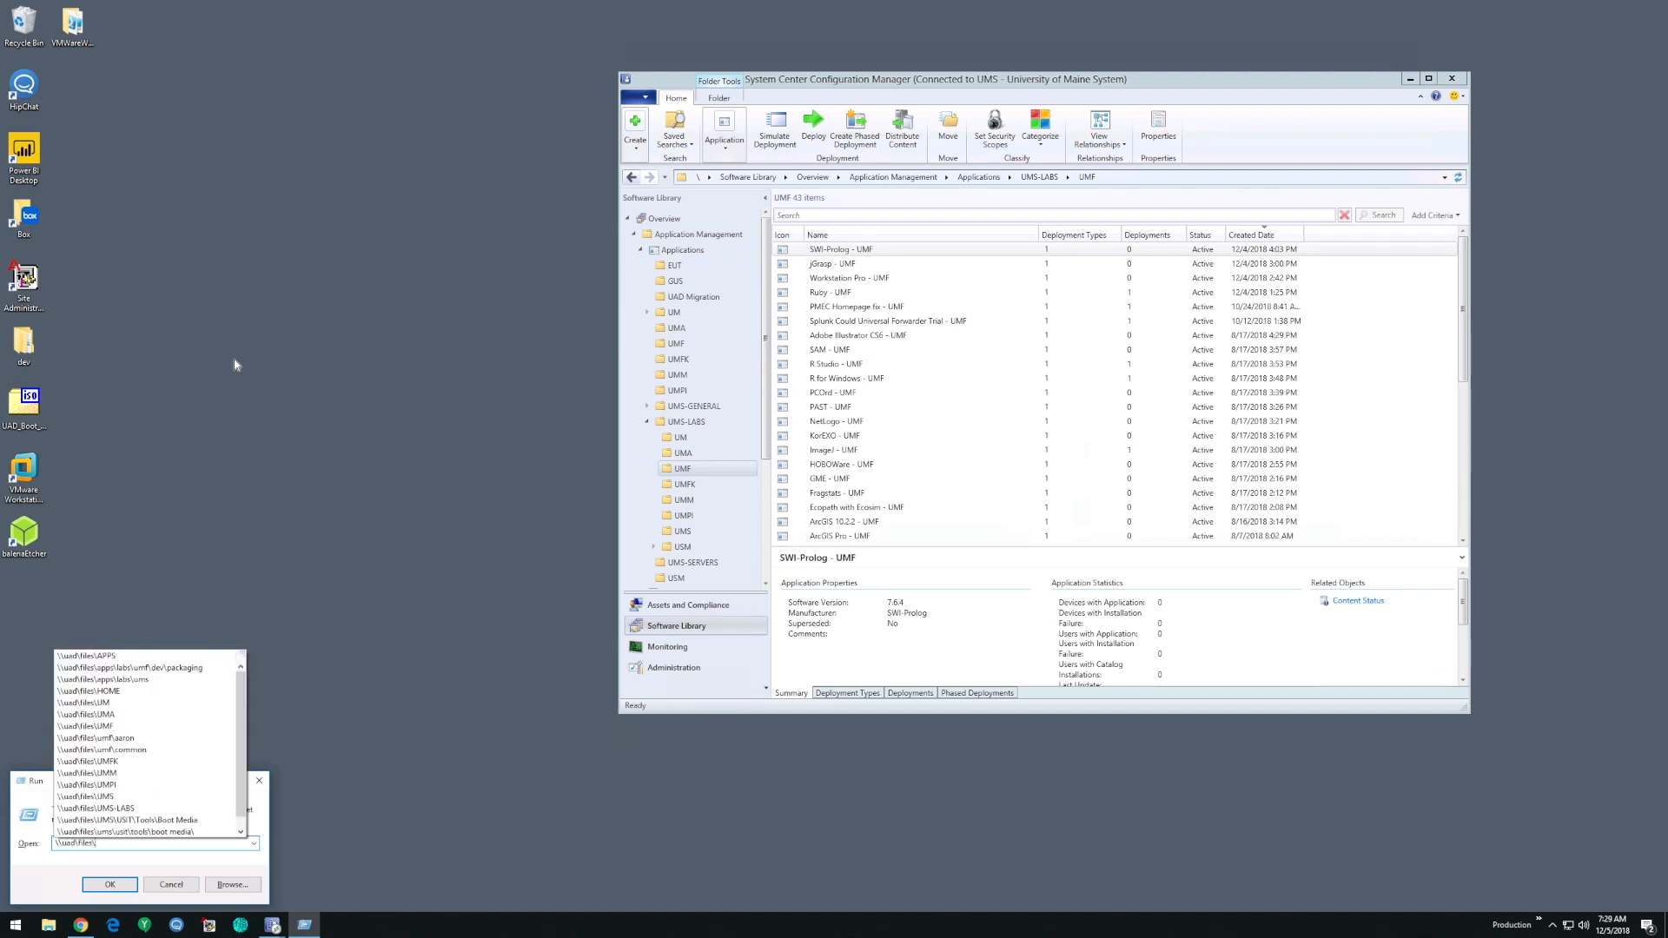
pyautogui.write('labs')
pyautogui.press('BackSpace')
pyautogui.press('BackSpace')
pyautogui.write('apps\\labs\\')
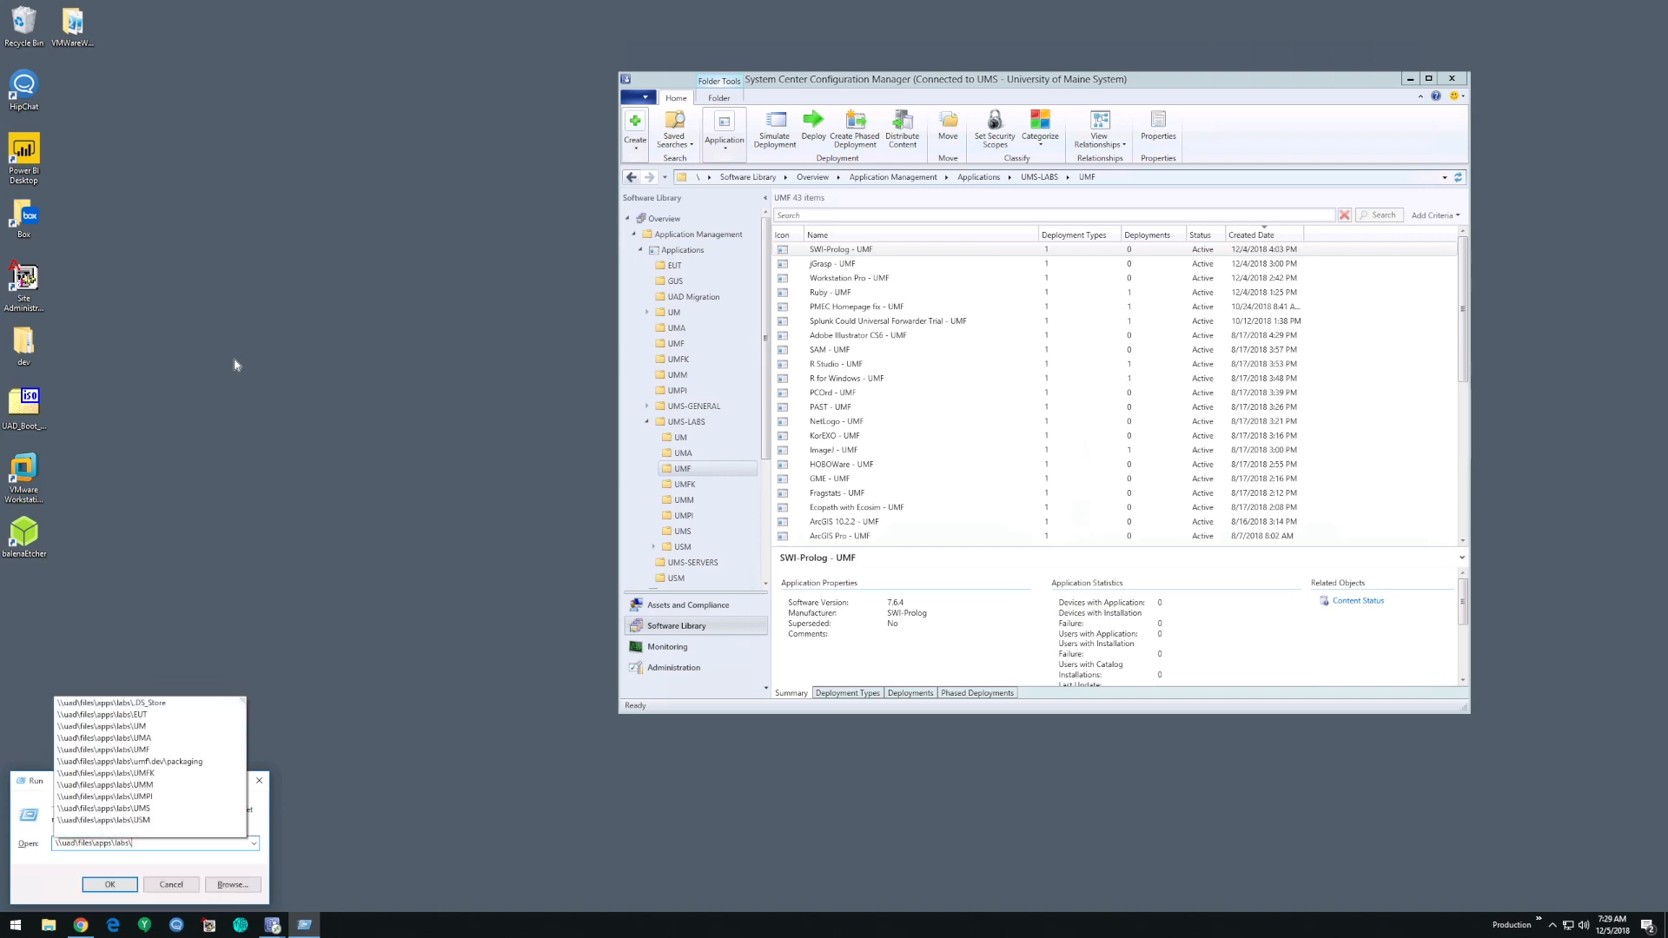
pyautogui.write('umf')
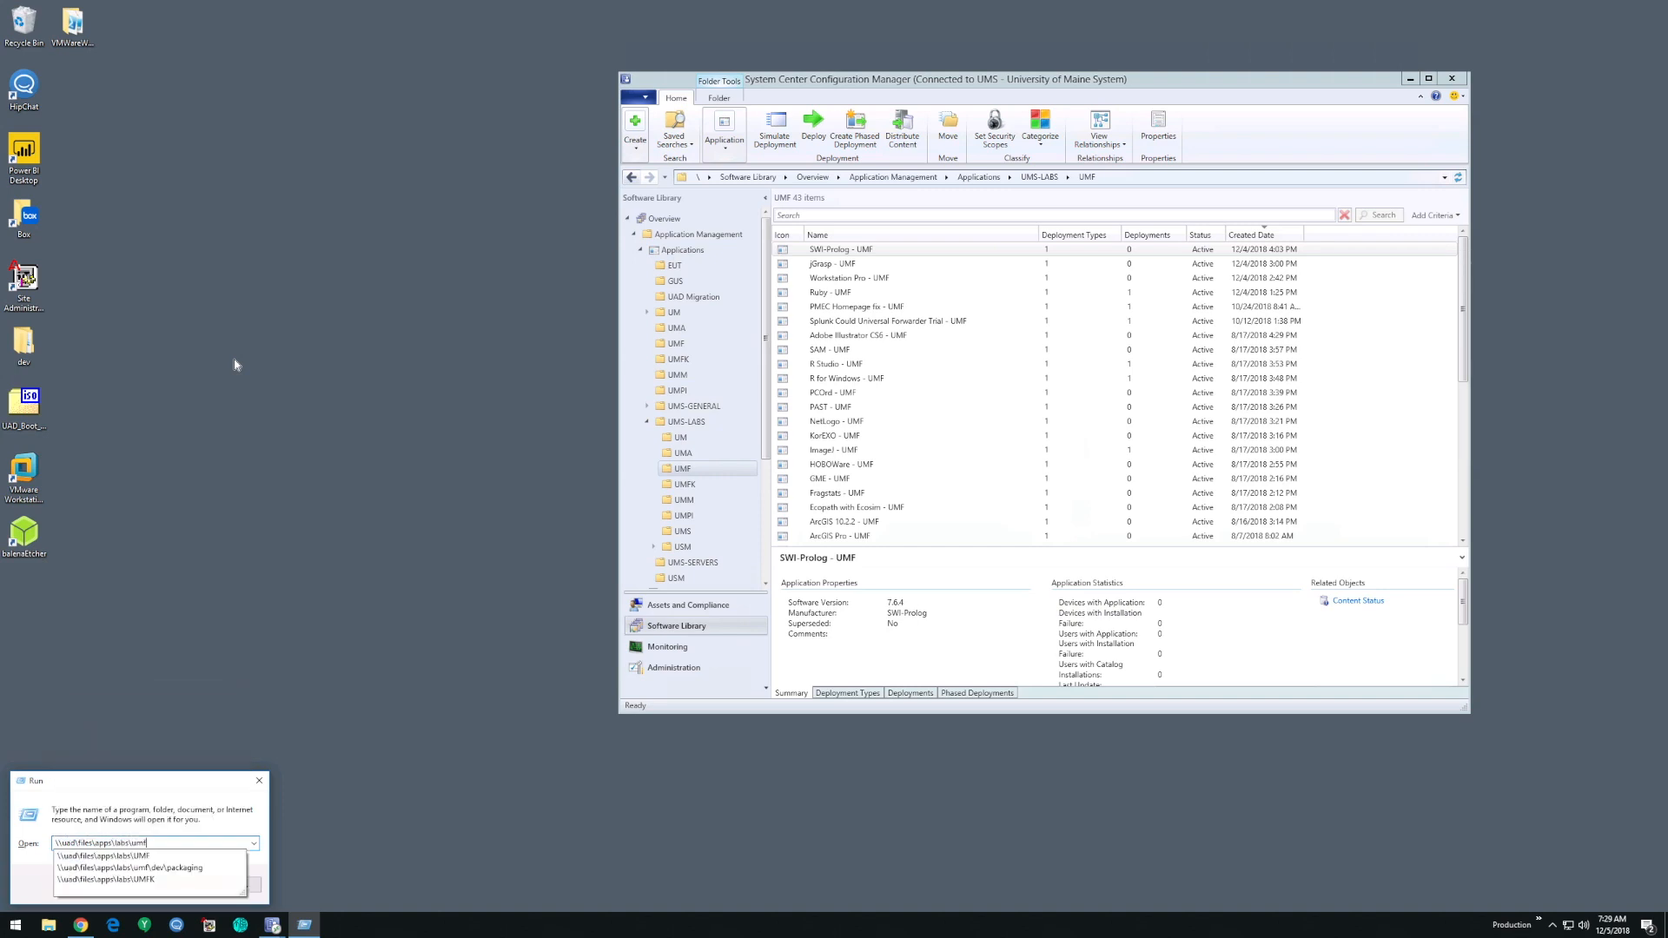
pyautogui.write('\\')
pyautogui.press('BackSpace')
pyautogui.write('\\')
pyautogui.press('Return')
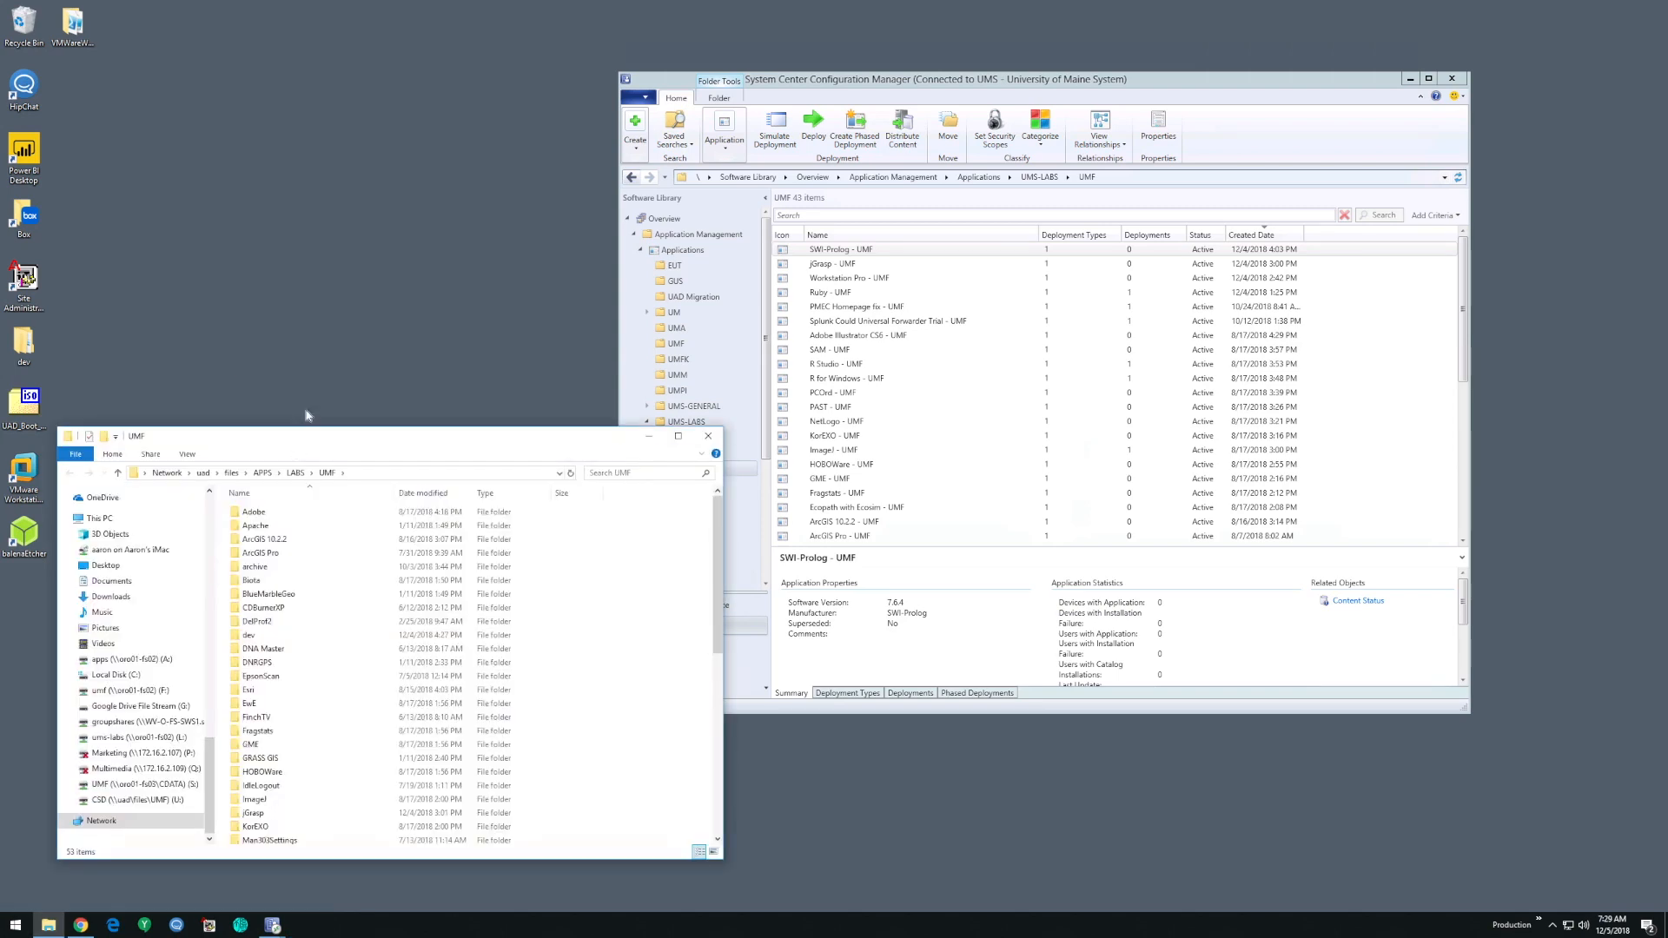
pyautogui.moveTo(294, 440); pyautogui.dragTo(416, 240)
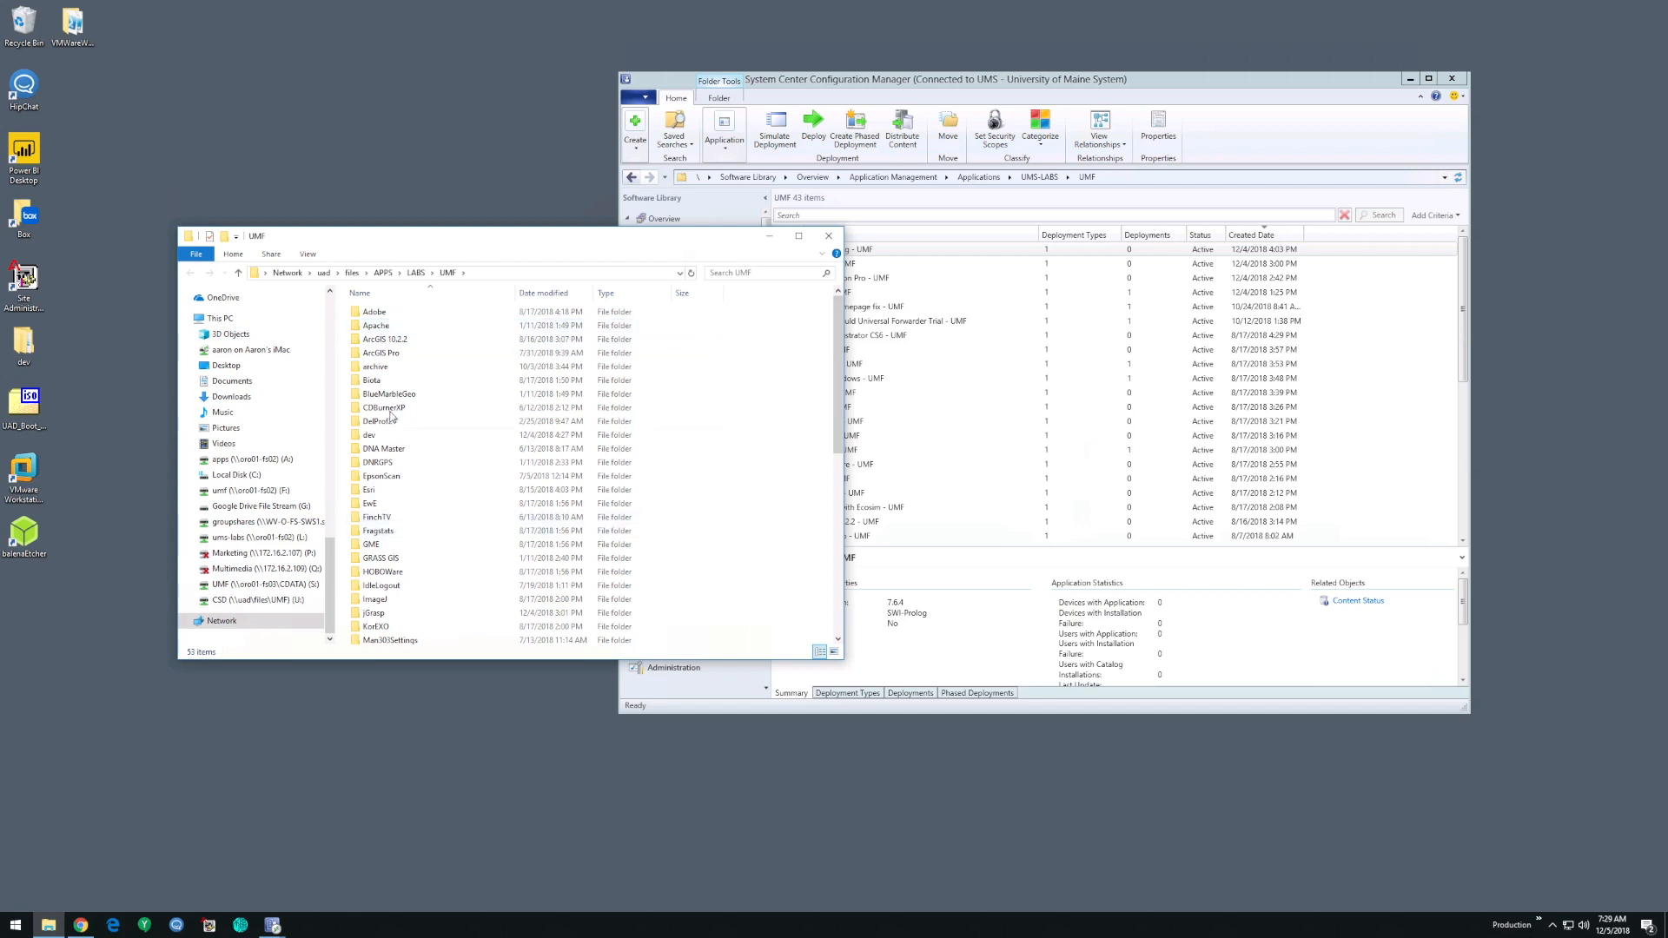
# - Browse the UMF application folders, then open the packaging folder inside dev
pyautogui.scroll(-9, 417, 443)
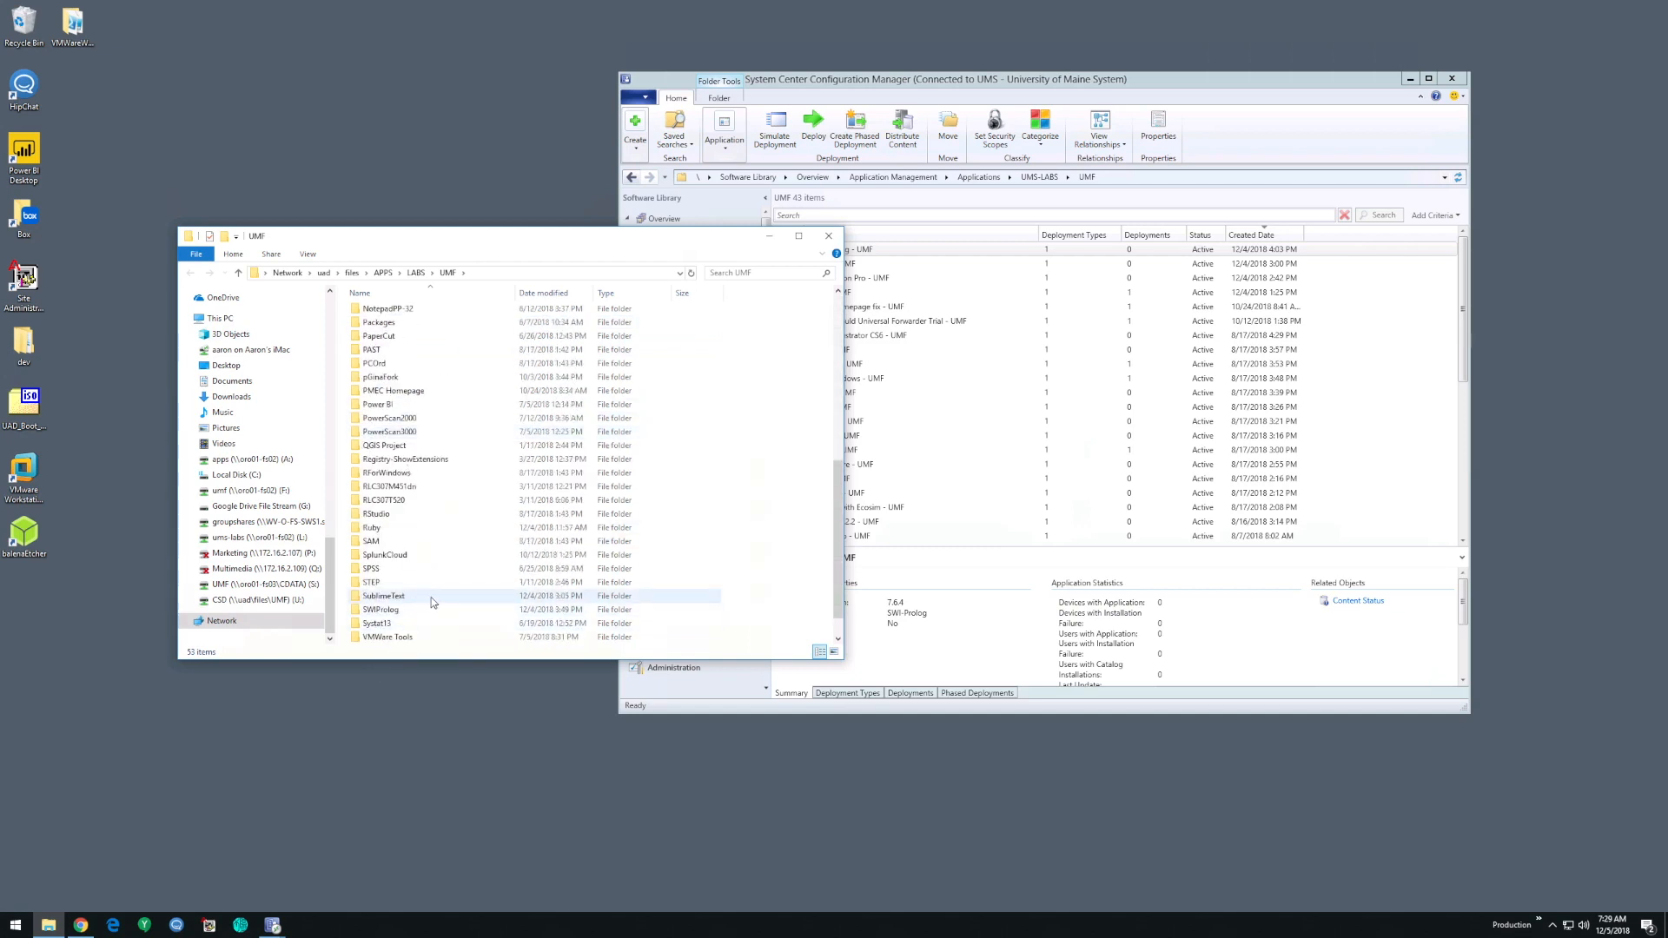
pyautogui.scroll(9, 415, 575)
pyautogui.doubleClick(370, 438)
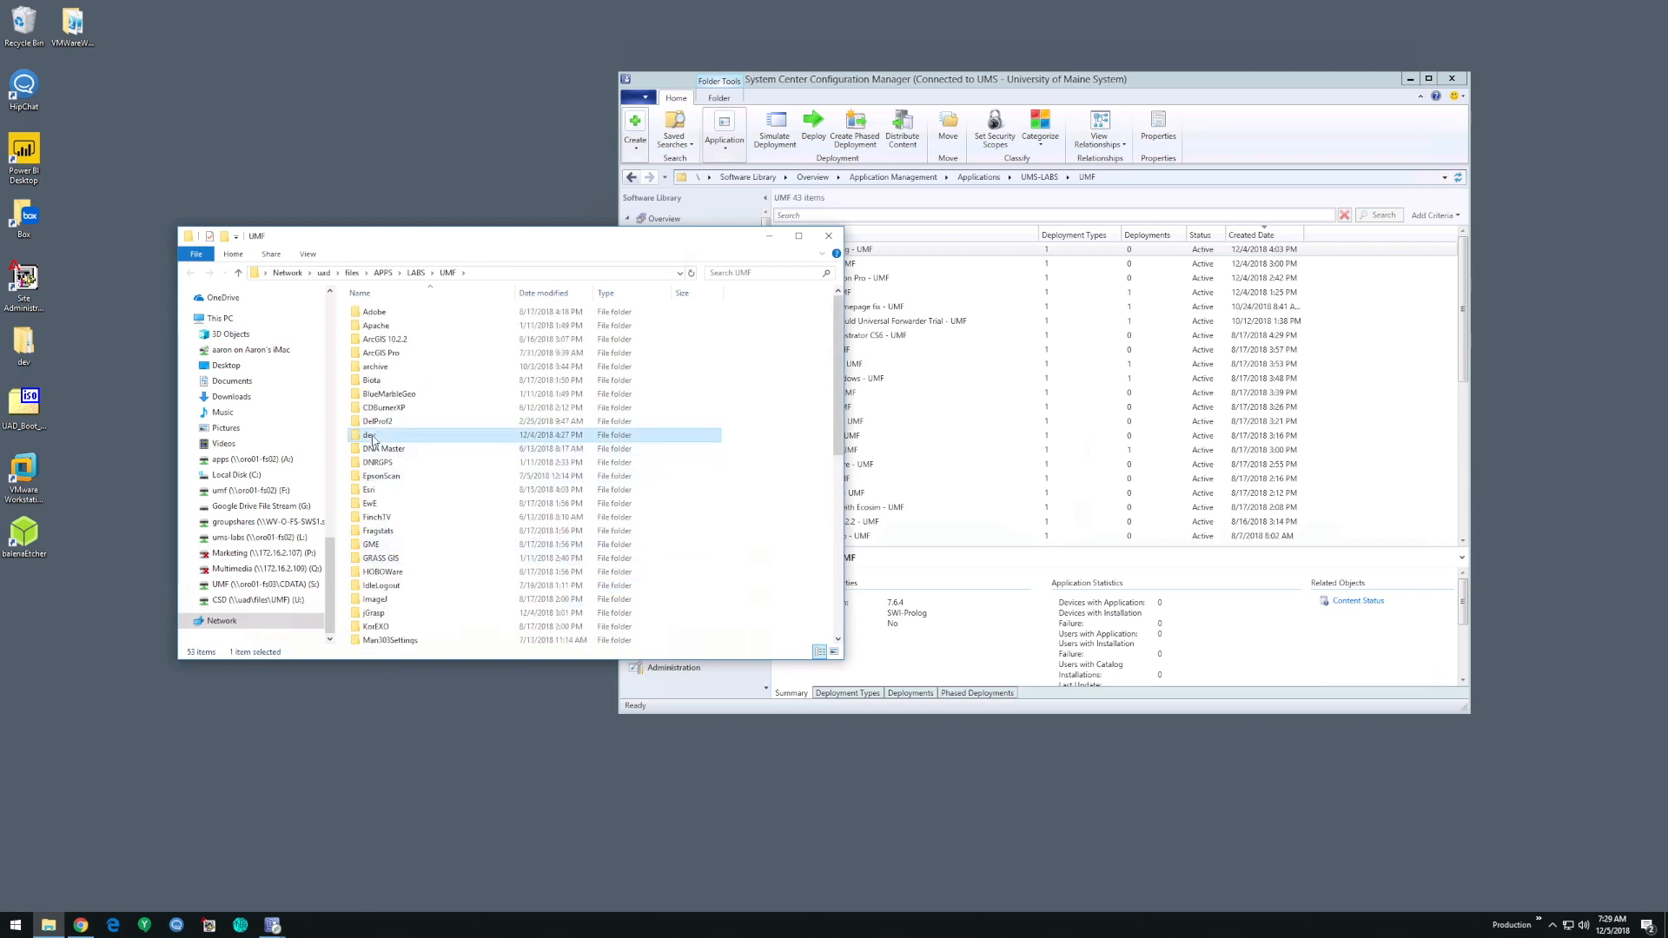
pyautogui.doubleClick(382, 325)
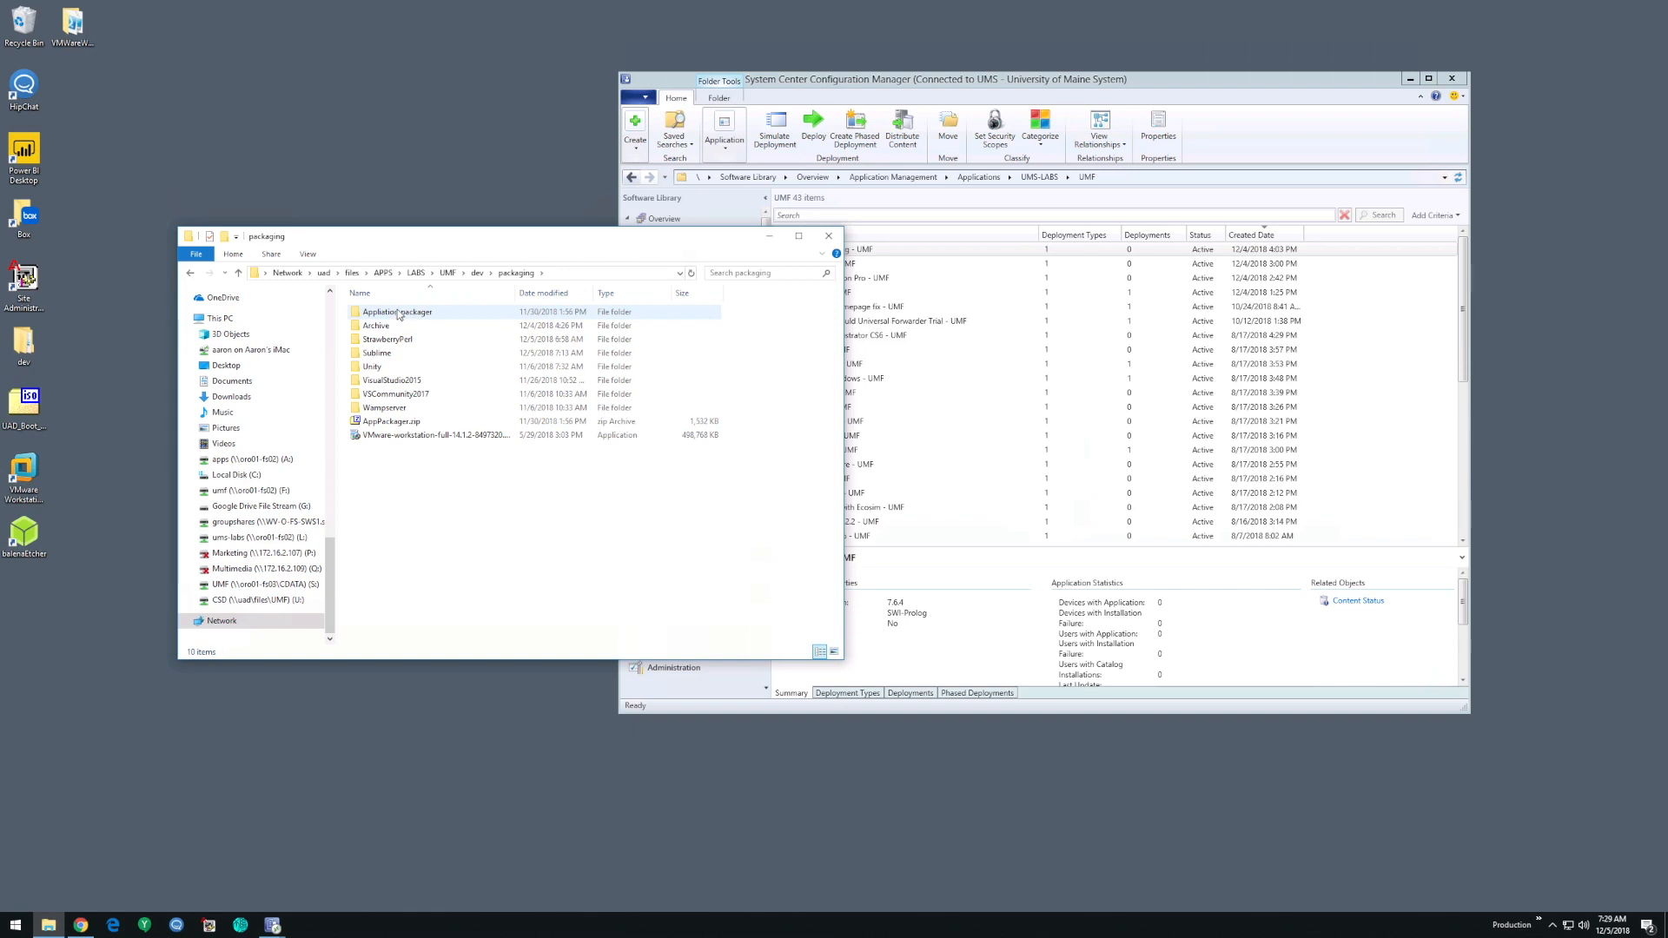
pyautogui.moveTo(431, 241); pyautogui.dragTo(350, 251)
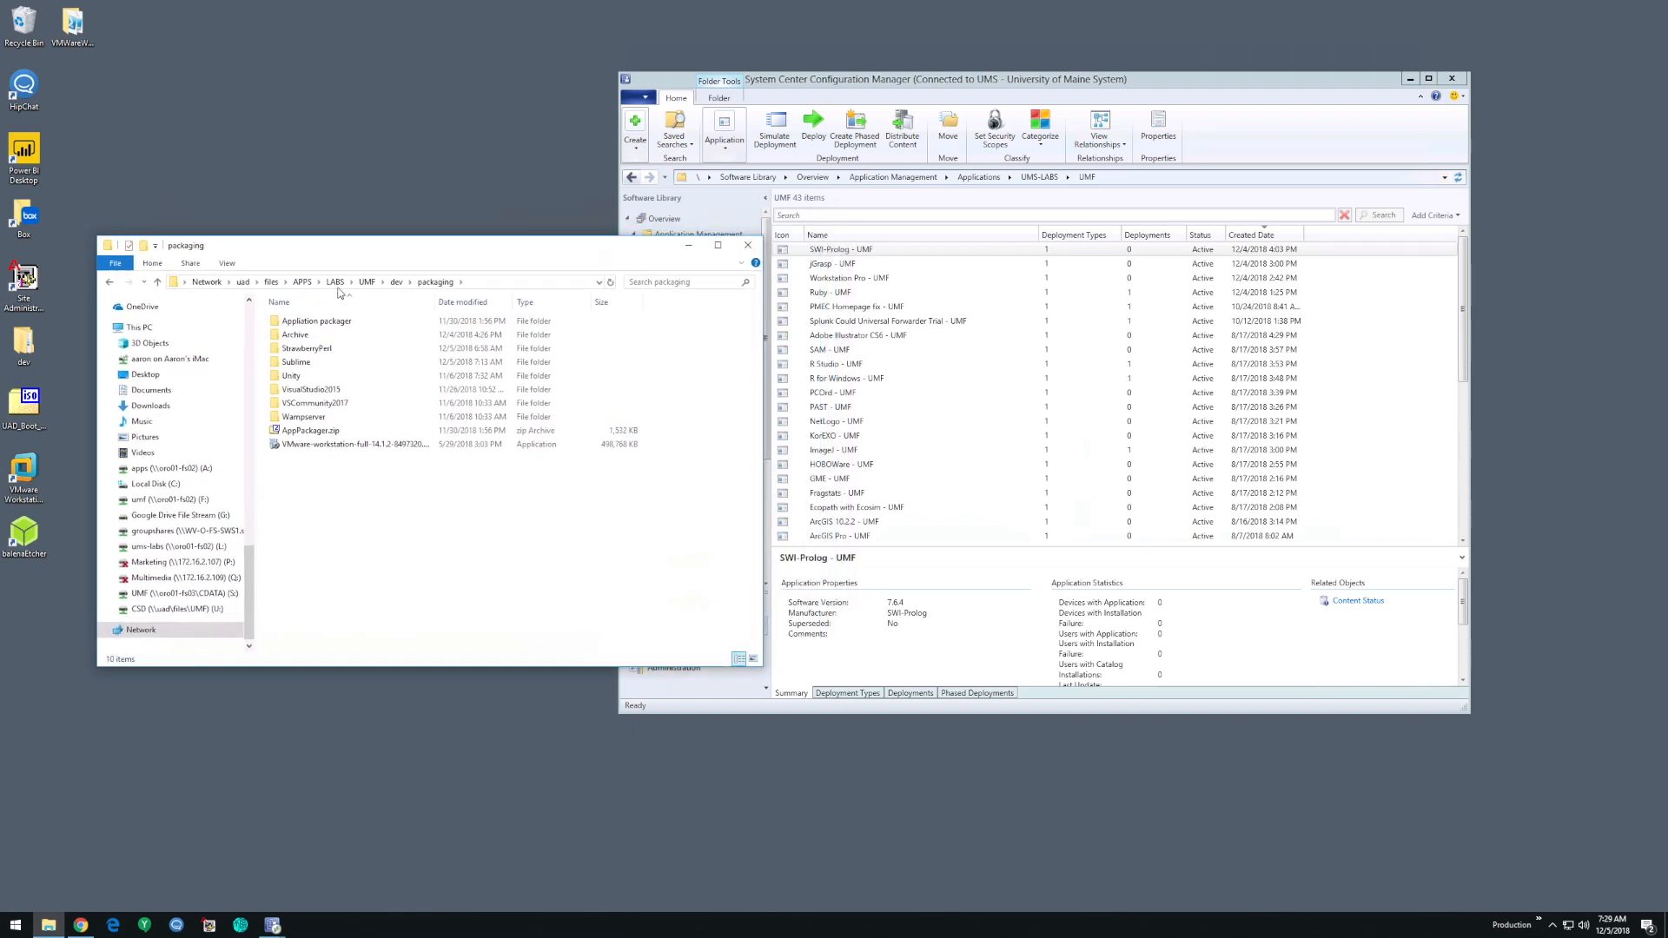
# - Copy the StrawberryPerl folder from dev\packaging into the UMF folder
pyautogui.click(311, 351)
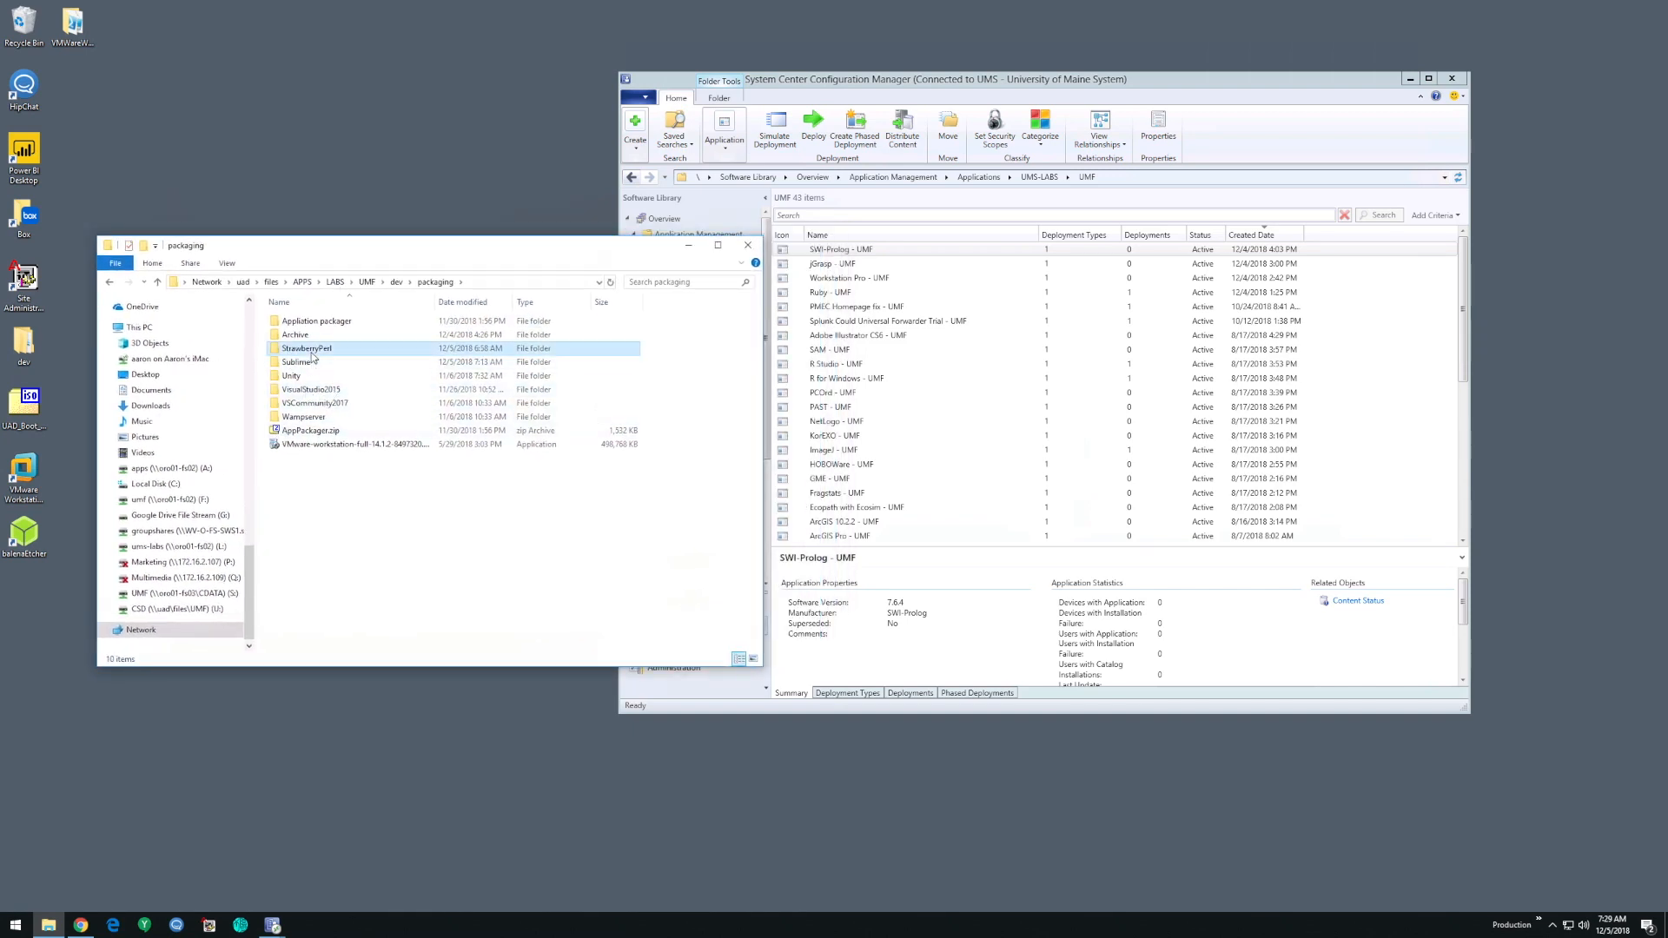
pyautogui.click(367, 282)
pyautogui.hotkey('ctrl', 'v')
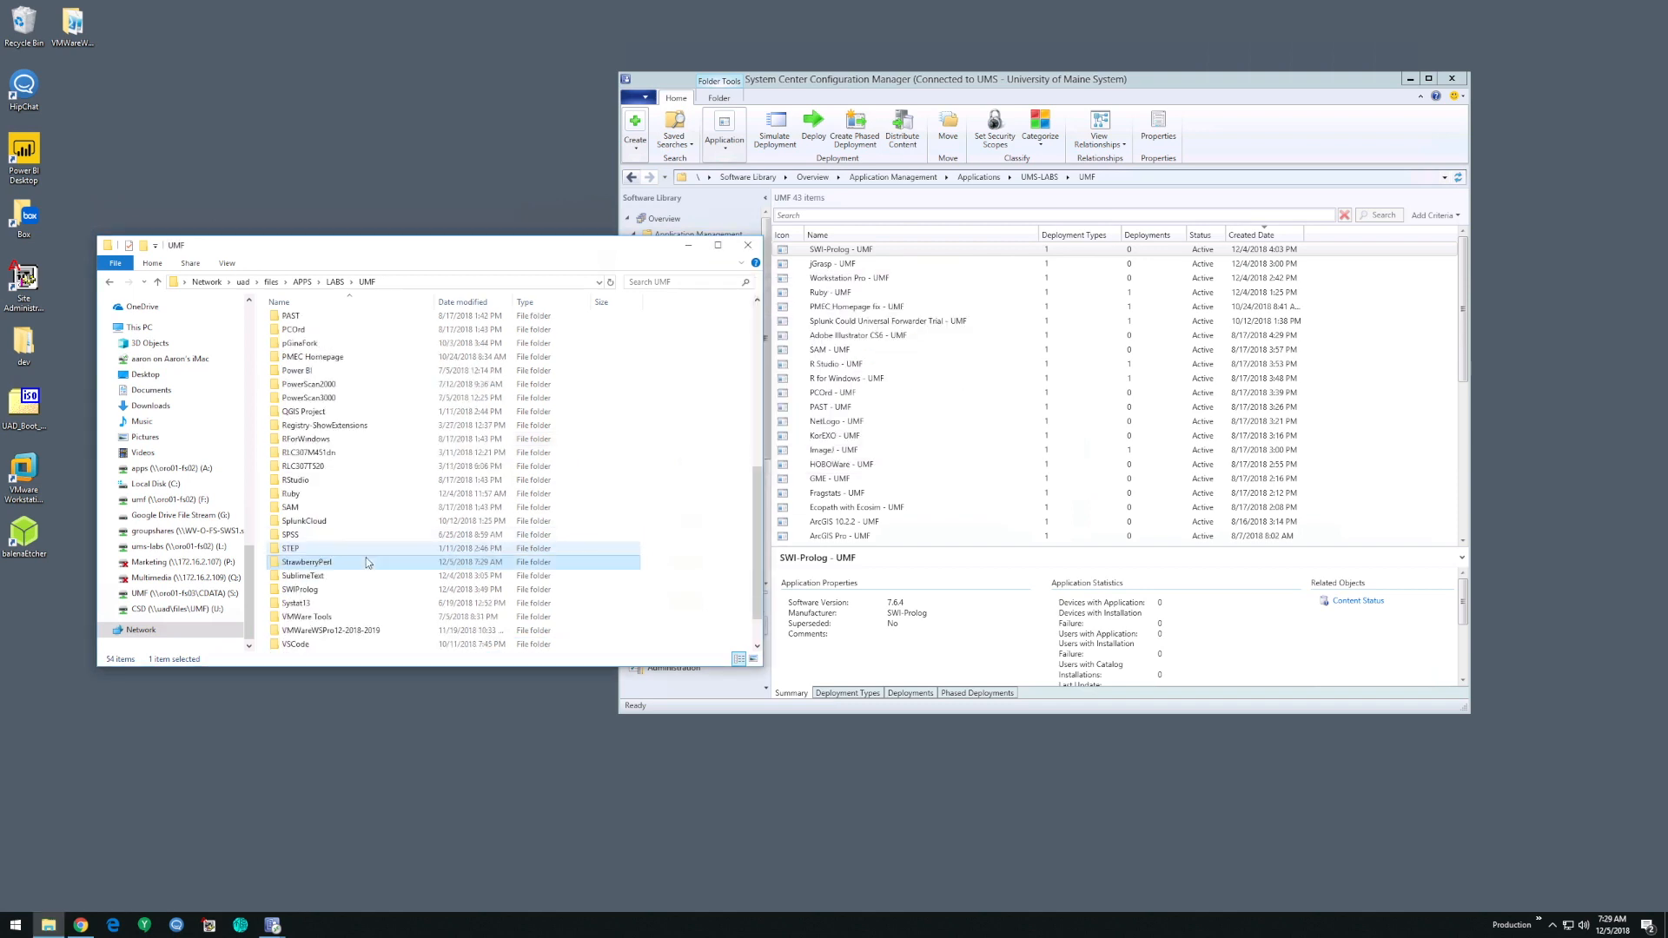
# - Open Deploy-Application.ps1 from UMF's StrawberryPerl folder for editing, review its variable declarations and pre-installation section, and close it
pyautogui.doubleClick(304, 564)
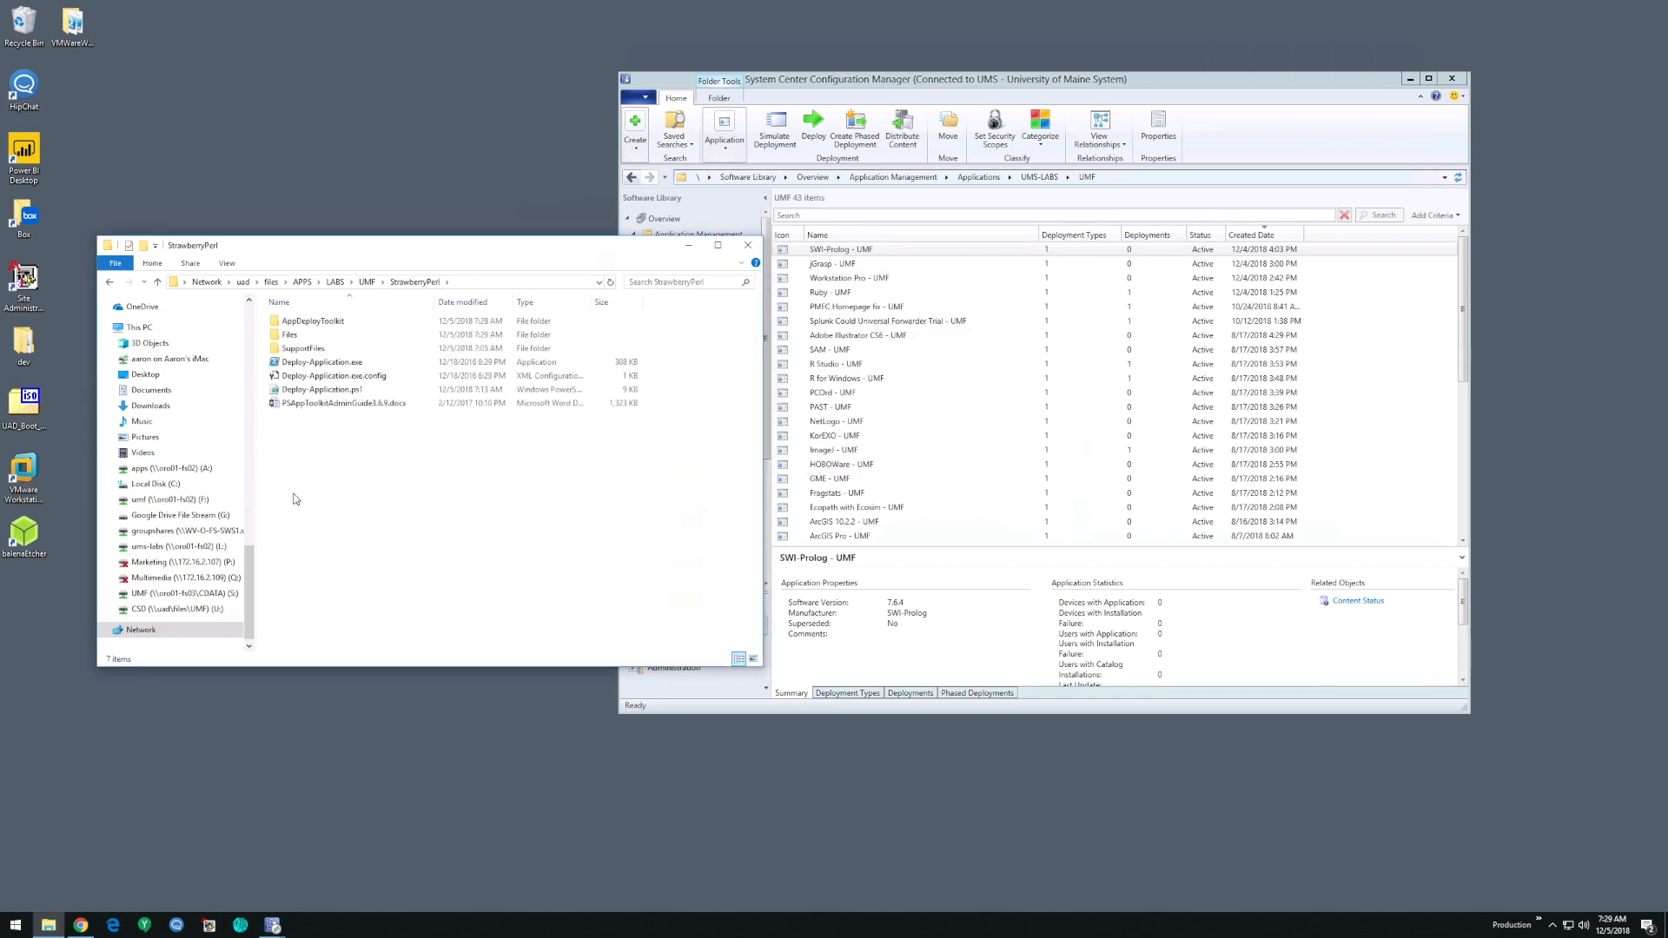
pyautogui.click(317, 391)
pyautogui.rightClick(318, 393)
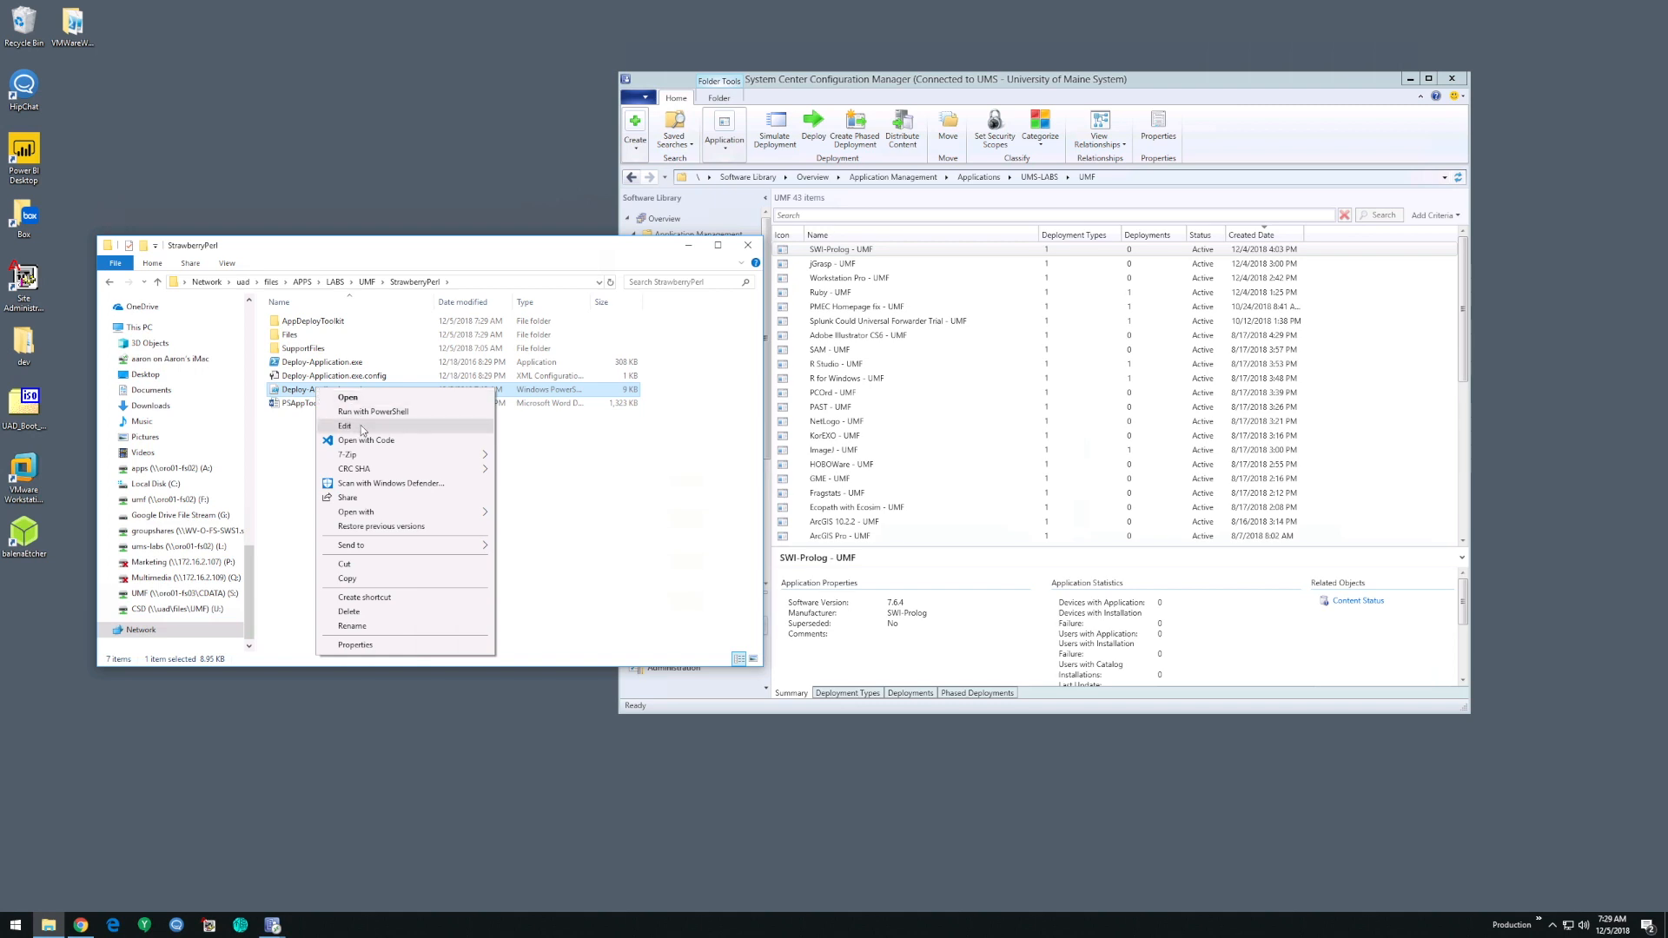
pyautogui.click(362, 428)
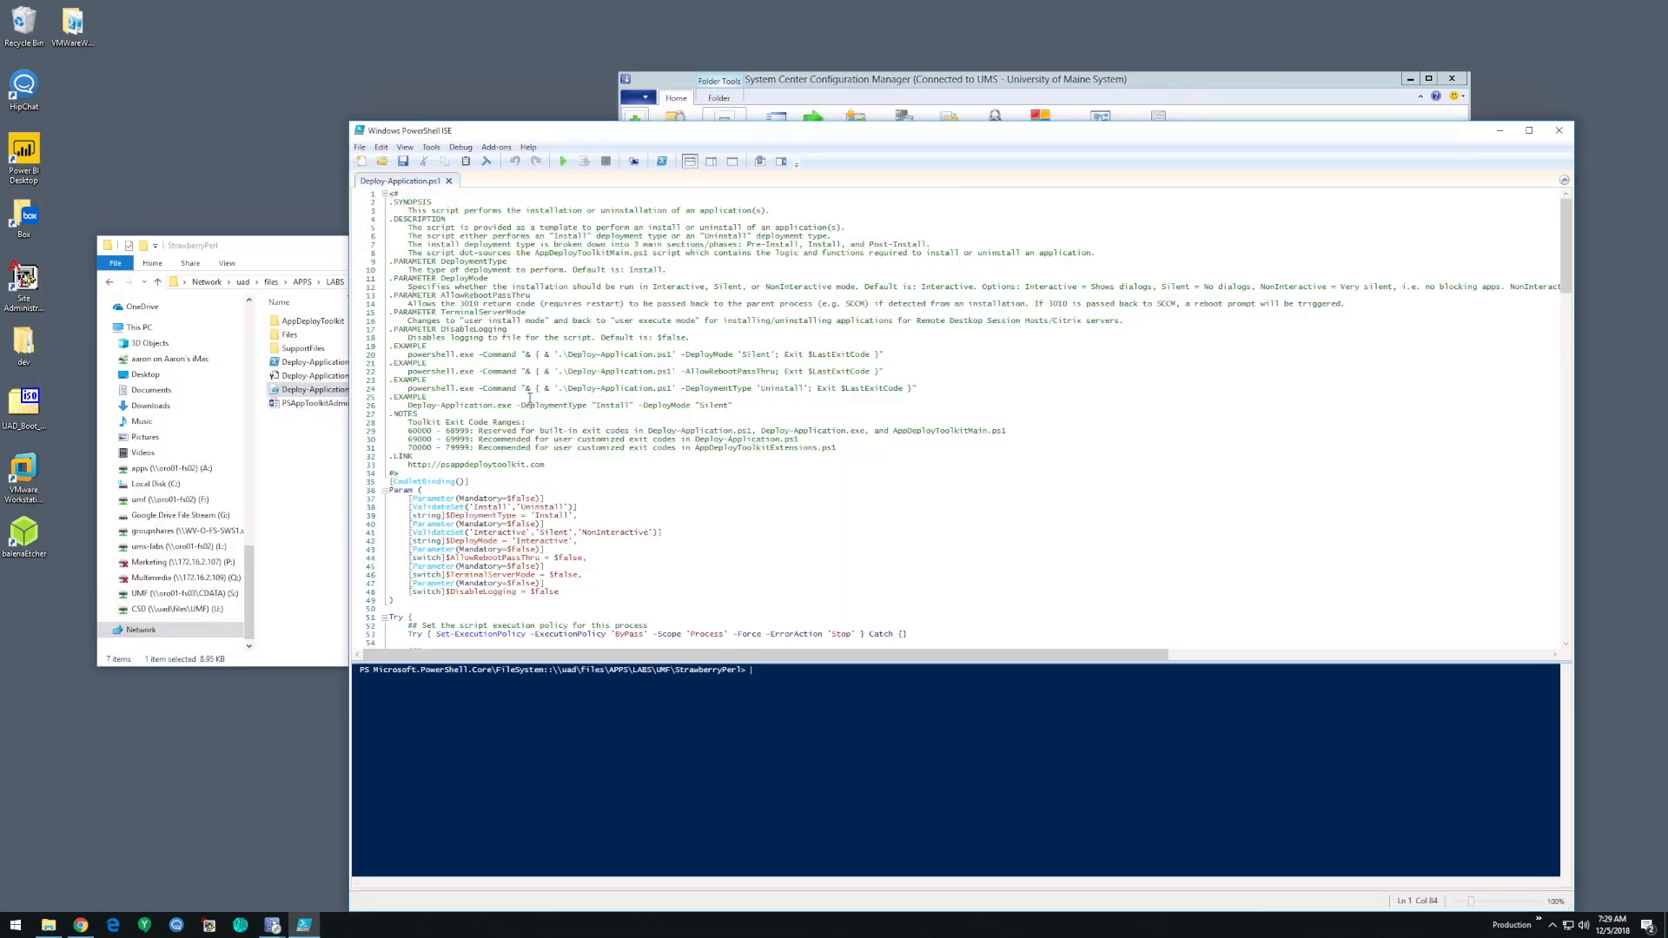
pyautogui.scroll(-10, 561, 437)
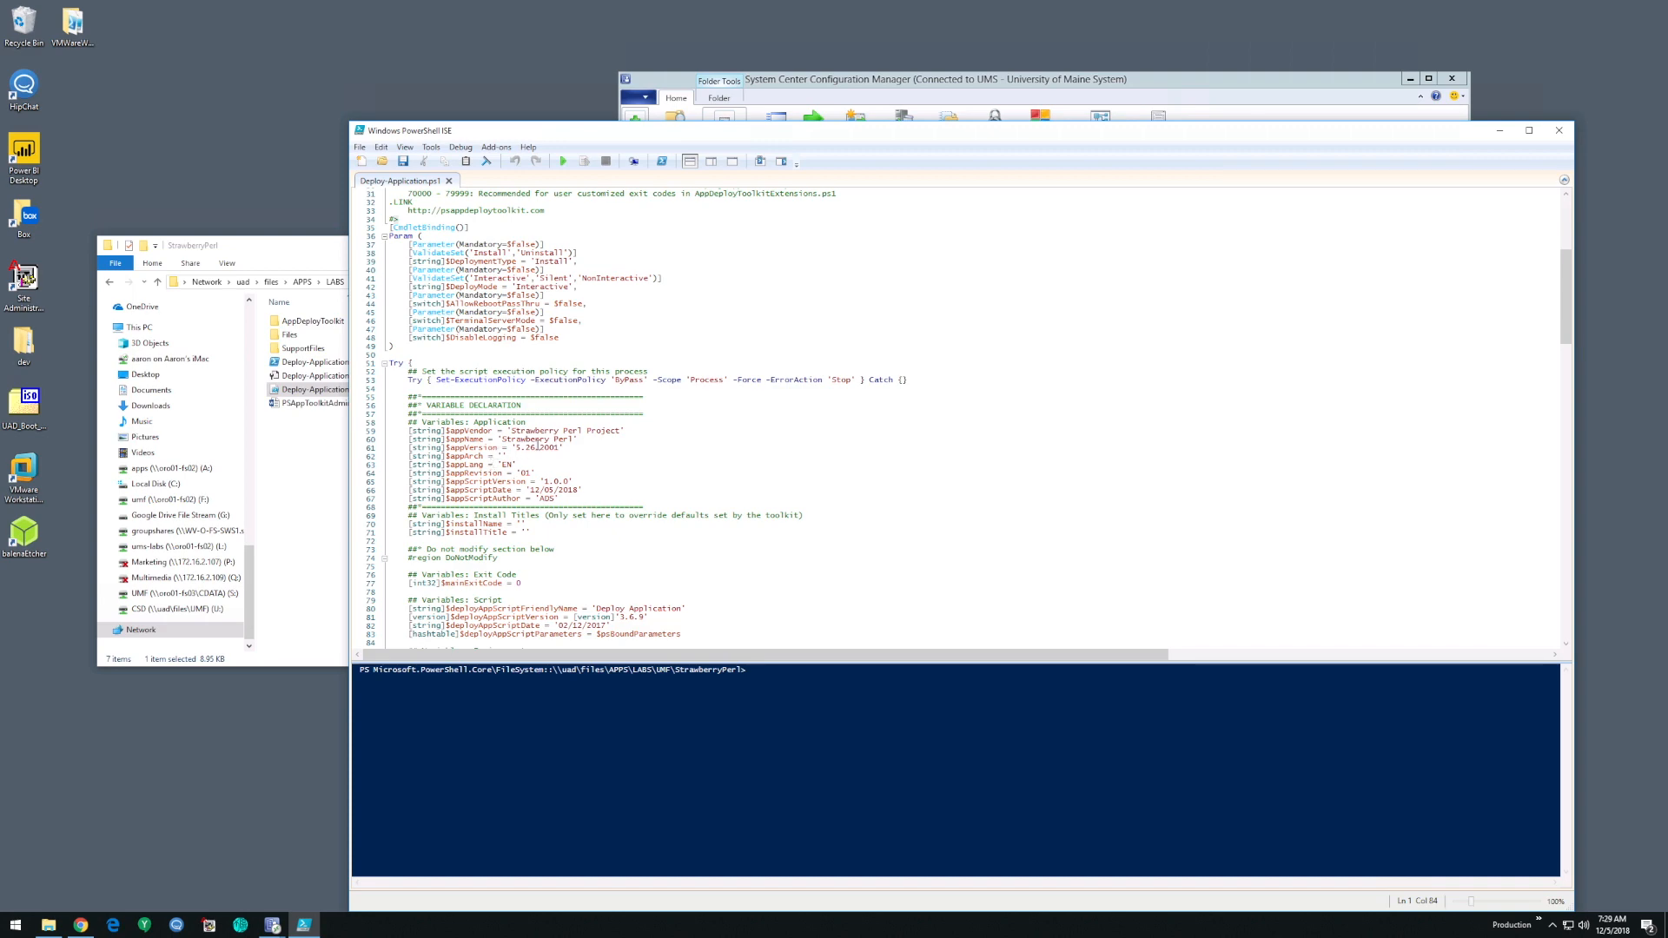
pyautogui.scroll(-12, 537, 445)
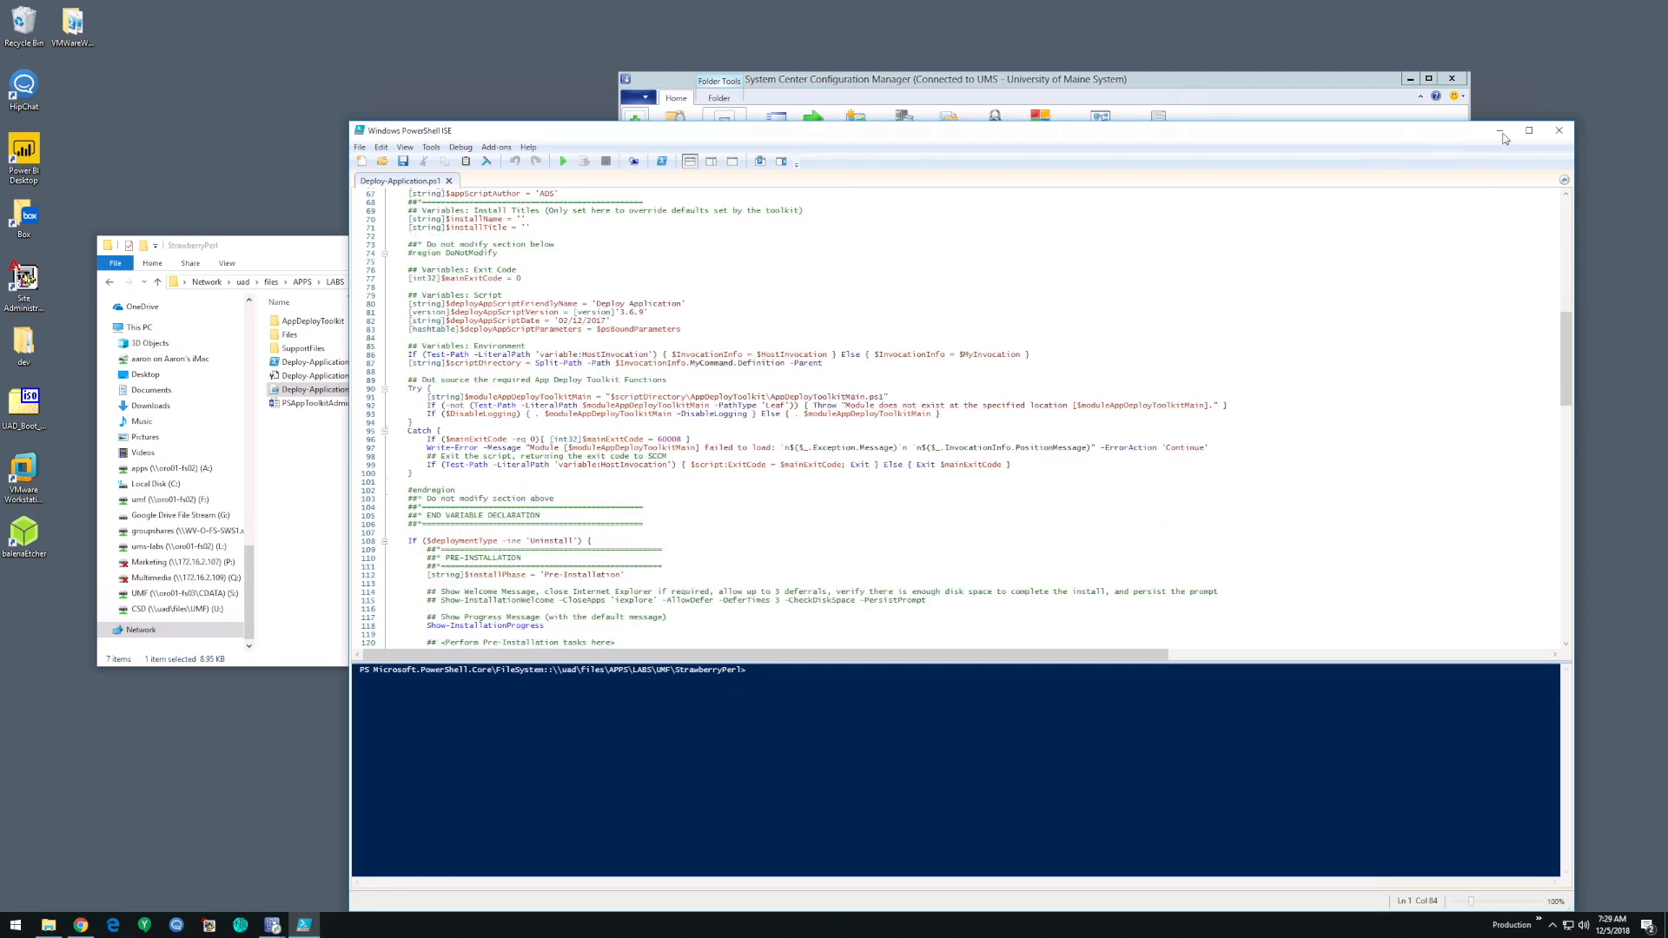
pyautogui.click(1559, 130)
# - Return from the StrawberryPerl folder to the parent UMF folder on the network share
pyautogui.click(967, 82)
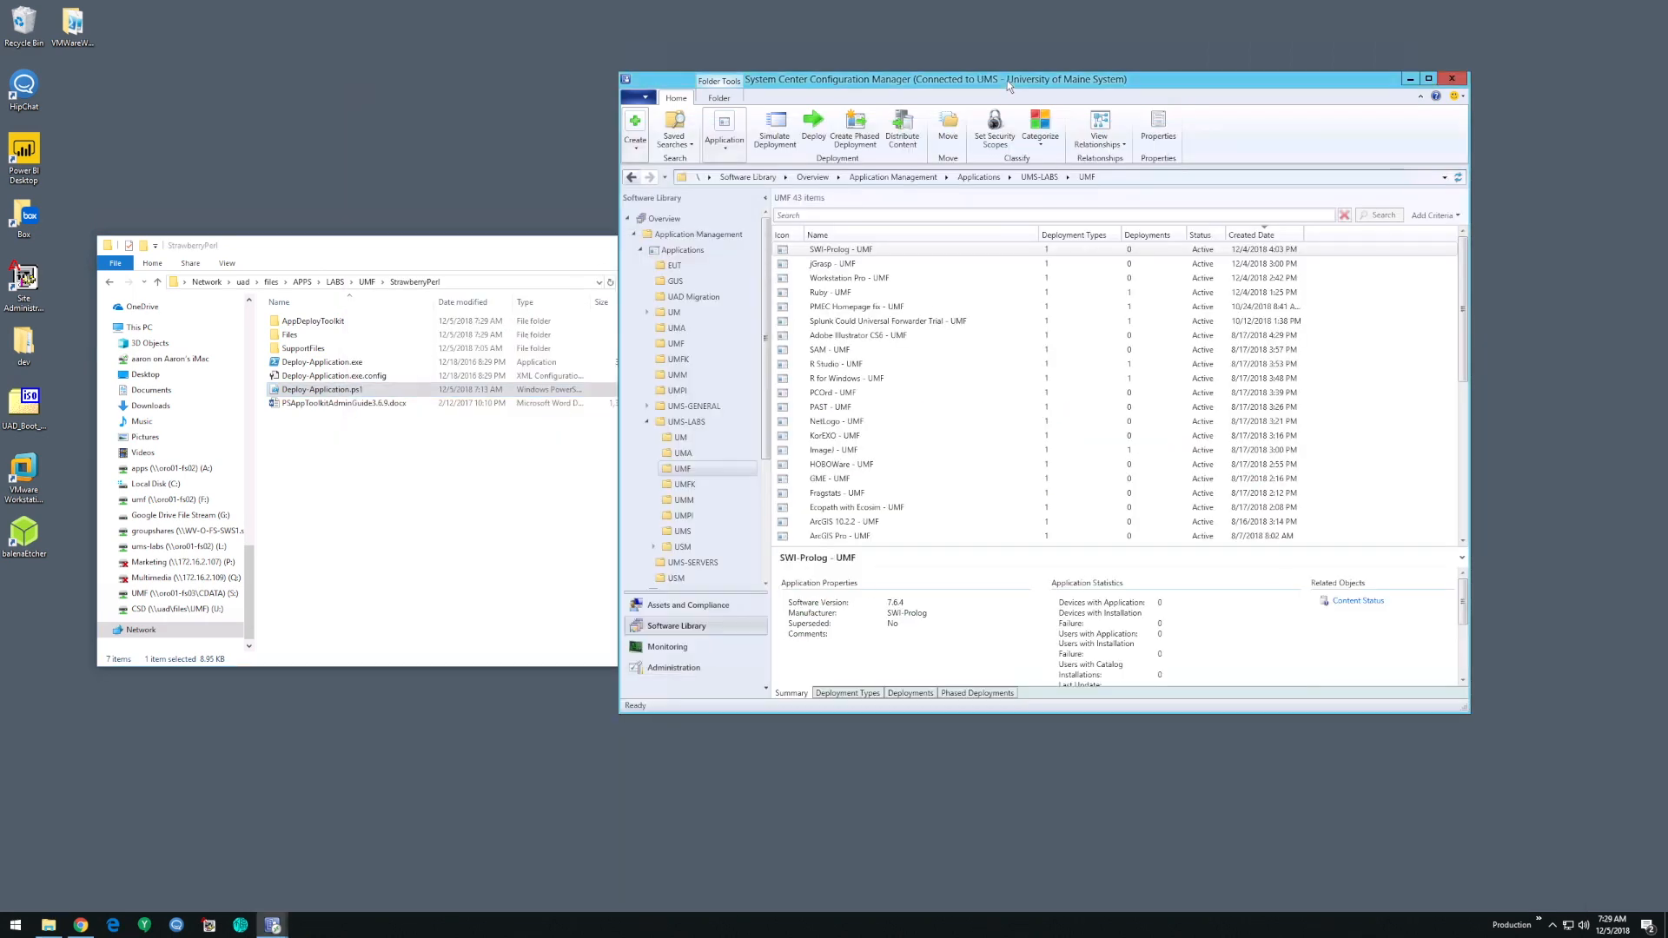
pyautogui.click(438, 464)
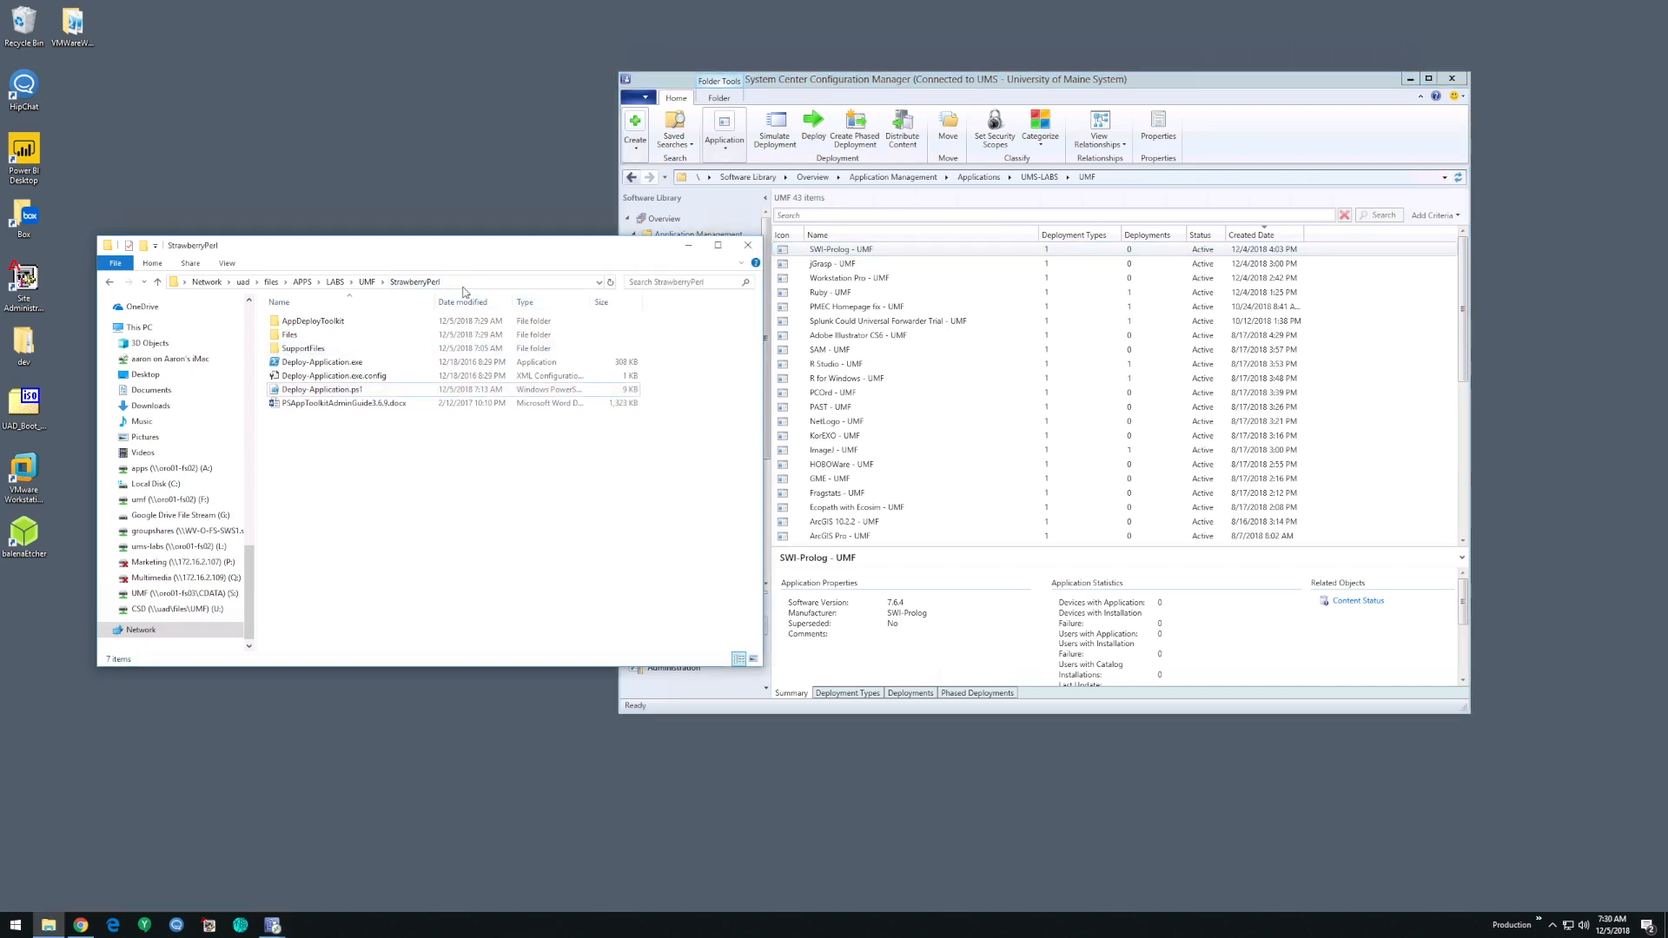
pyautogui.click(1135, 95)
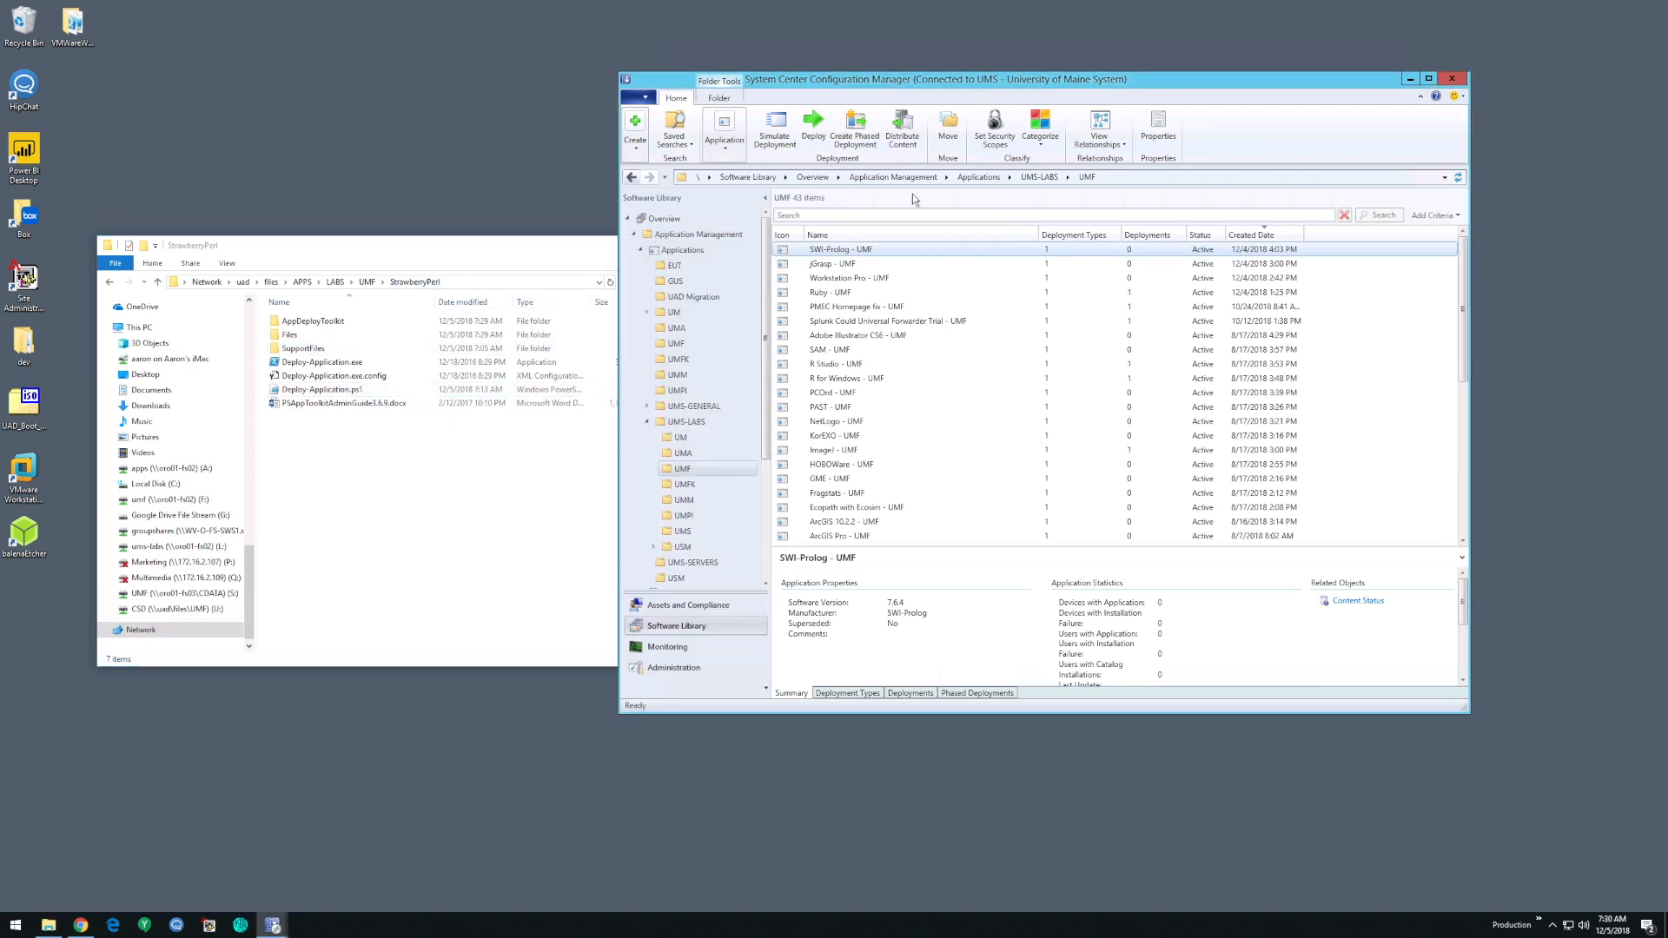
pyautogui.click(428, 531)
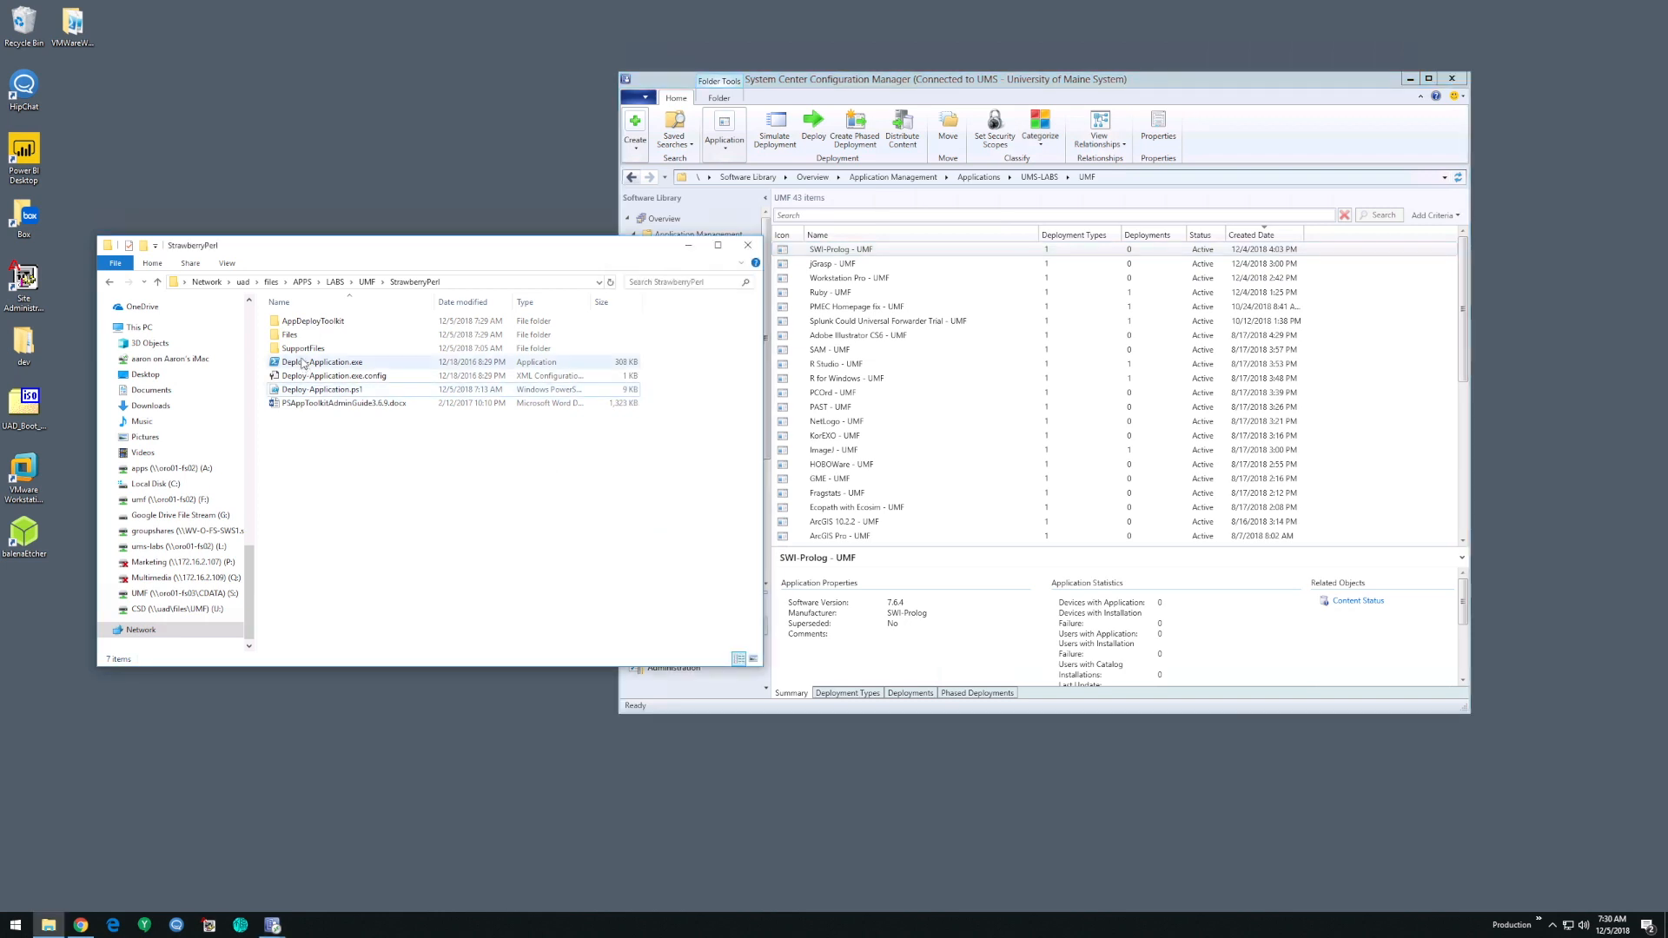
pyautogui.click(367, 283)
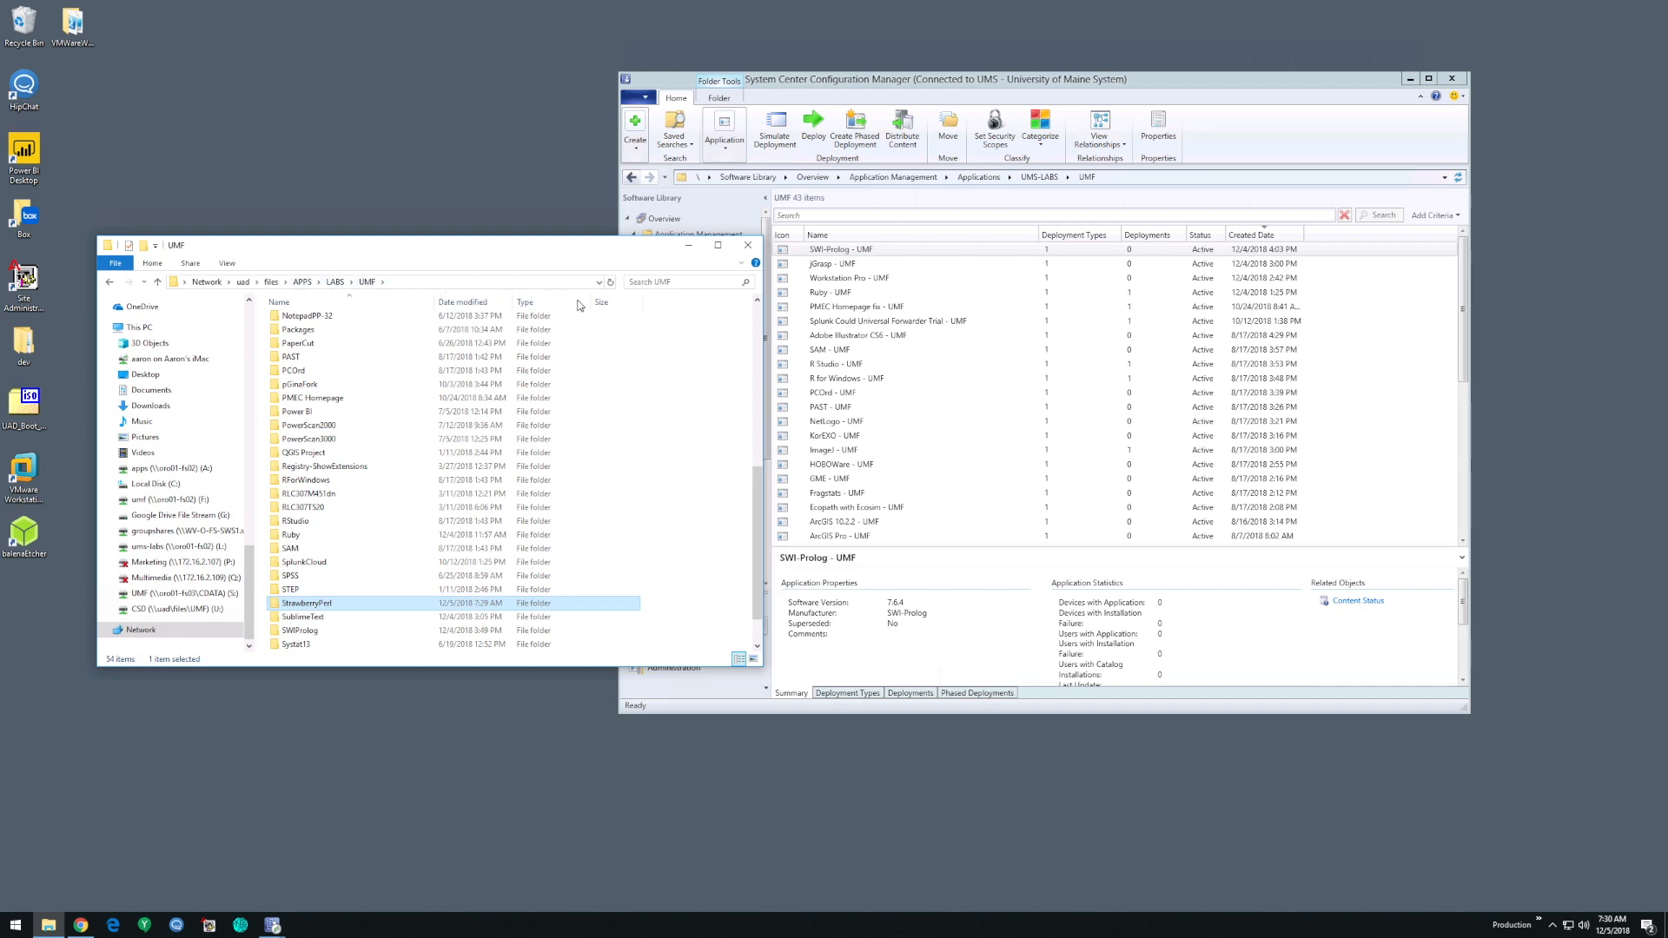
pyautogui.click(900, 90)
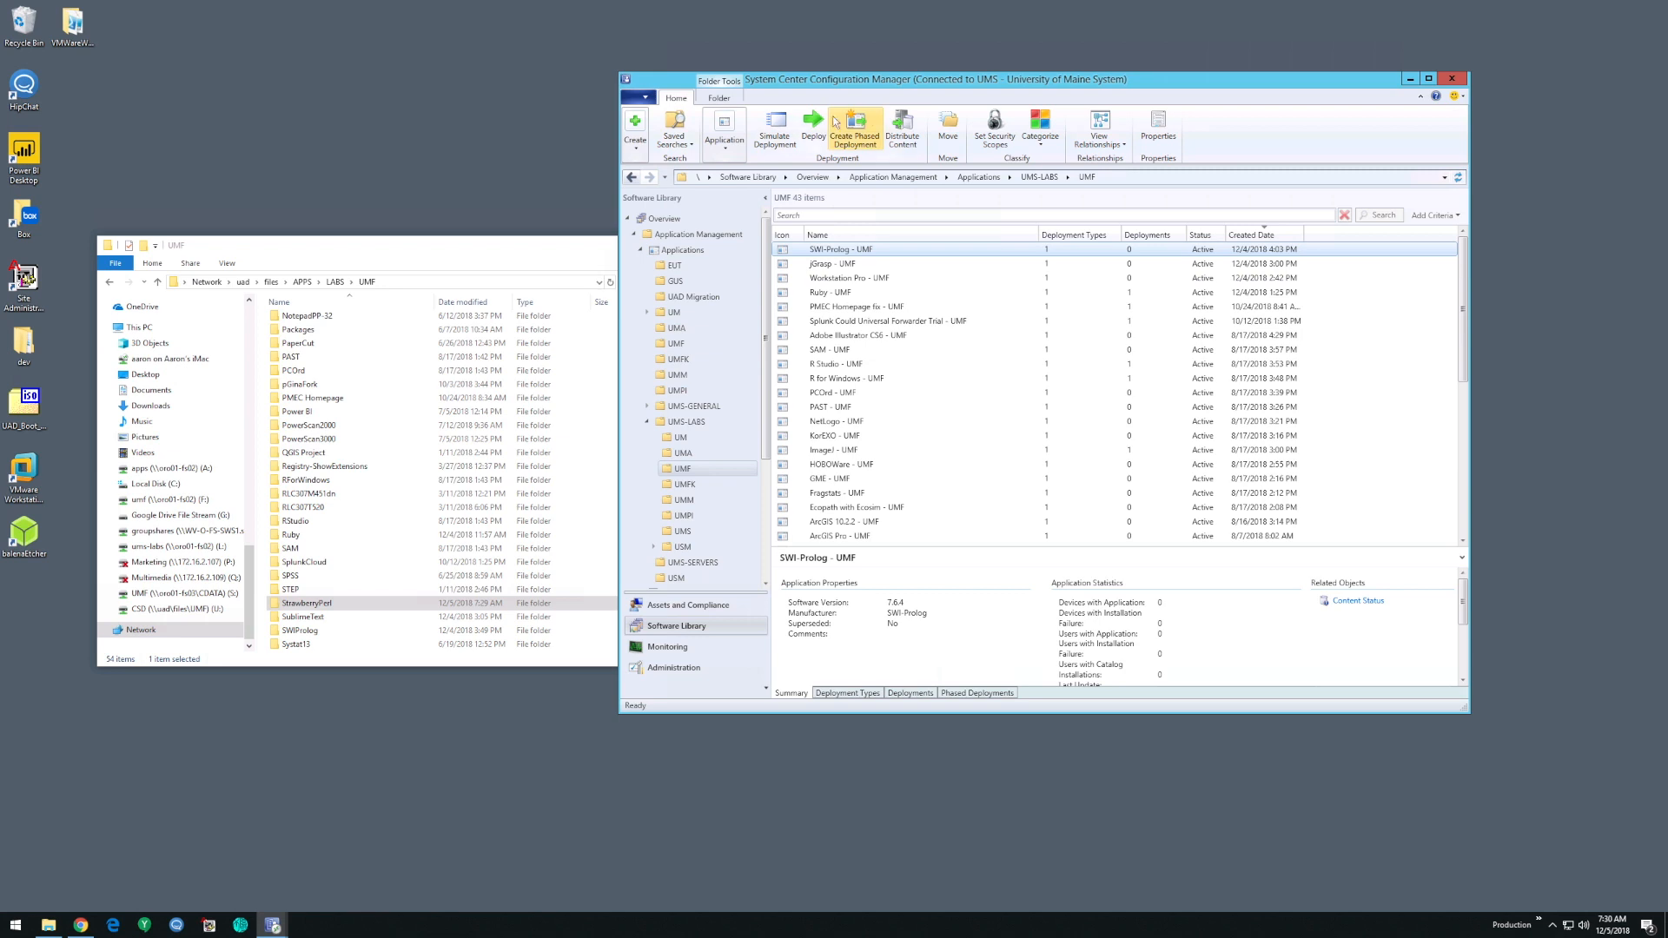
pyautogui.click(472, 248)
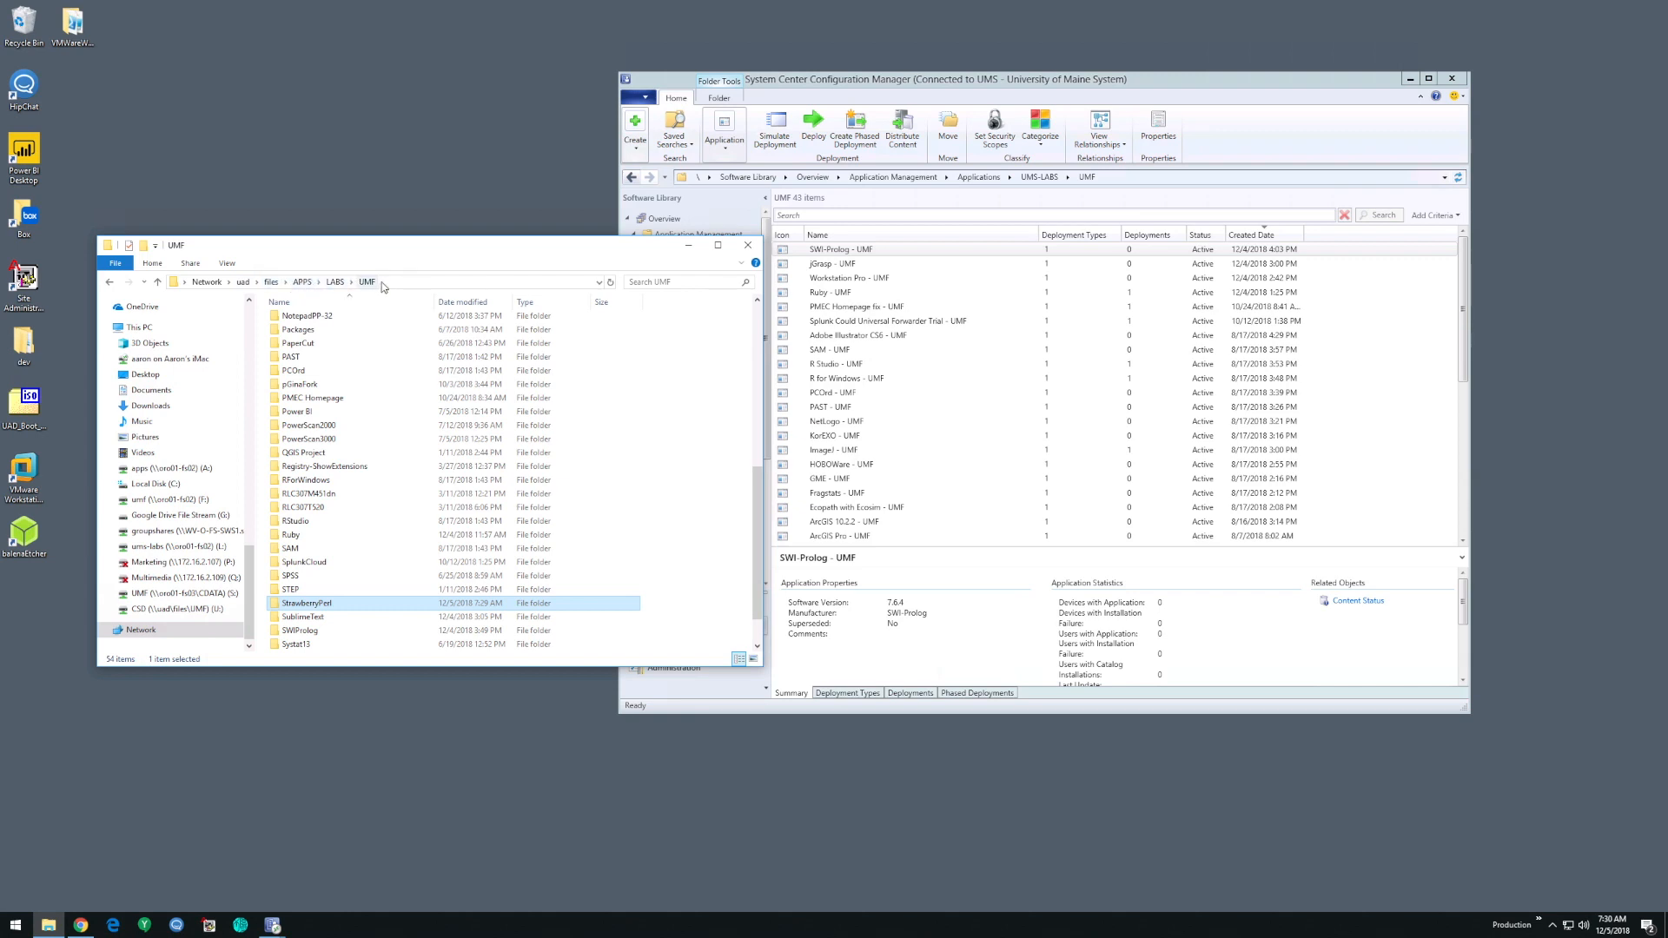
# - Start creating a new application in Configuration Manager's UMF folder, choosing to specify its information manually
pyautogui.click(1197, 117)
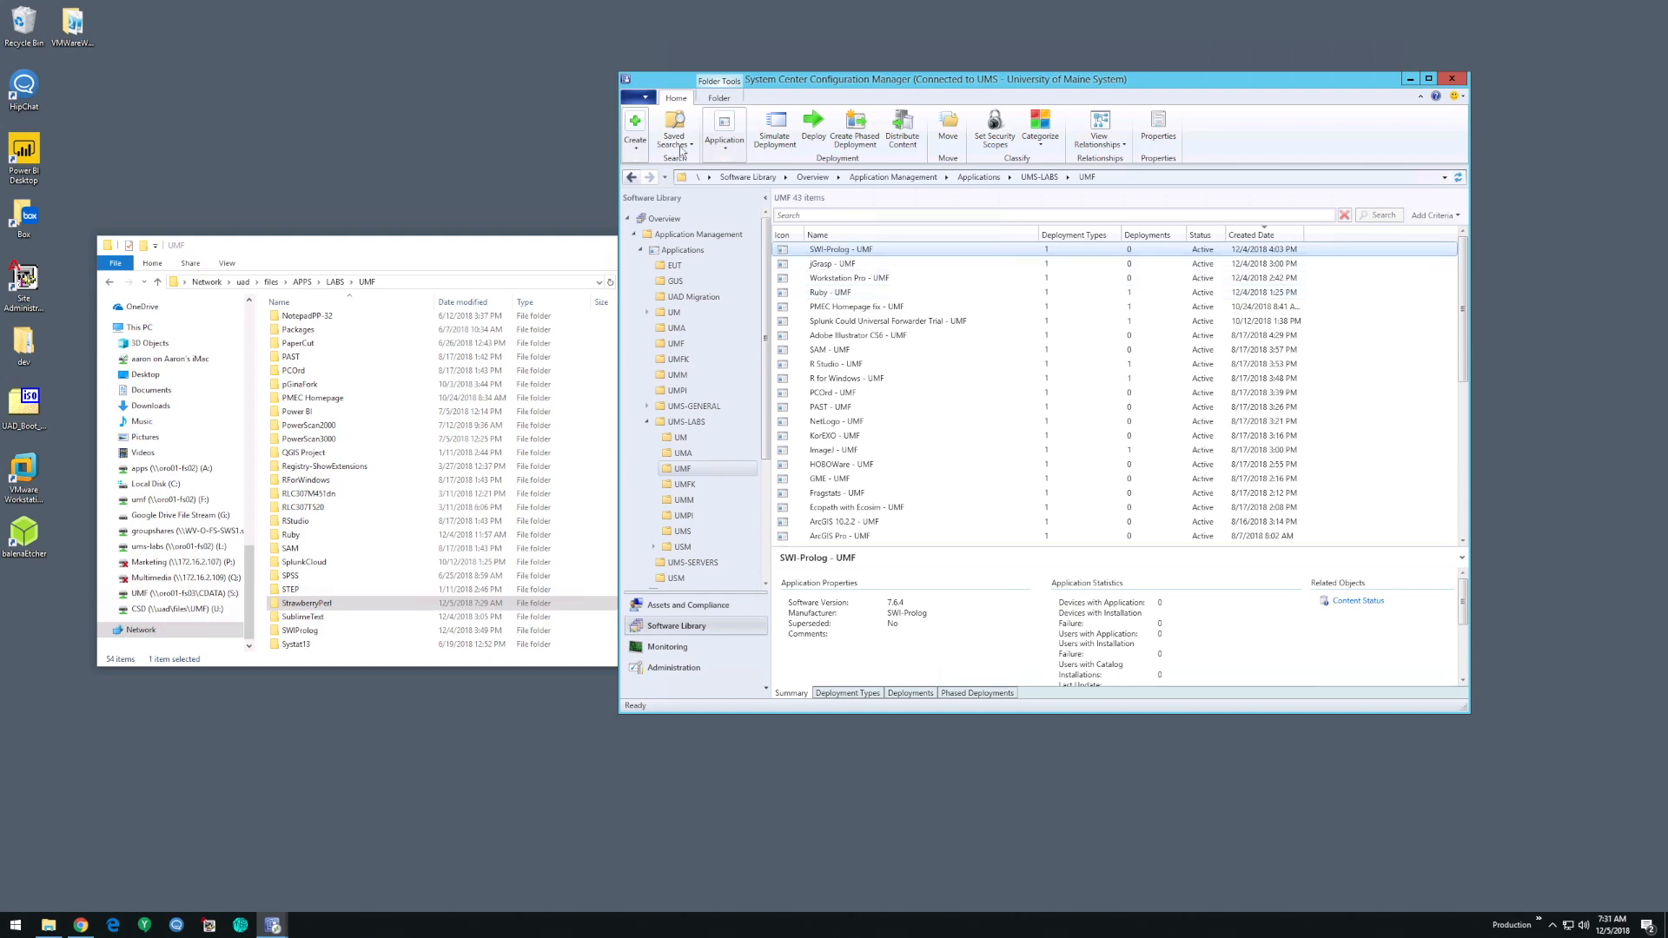
pyautogui.click(636, 144)
pyautogui.click(646, 191)
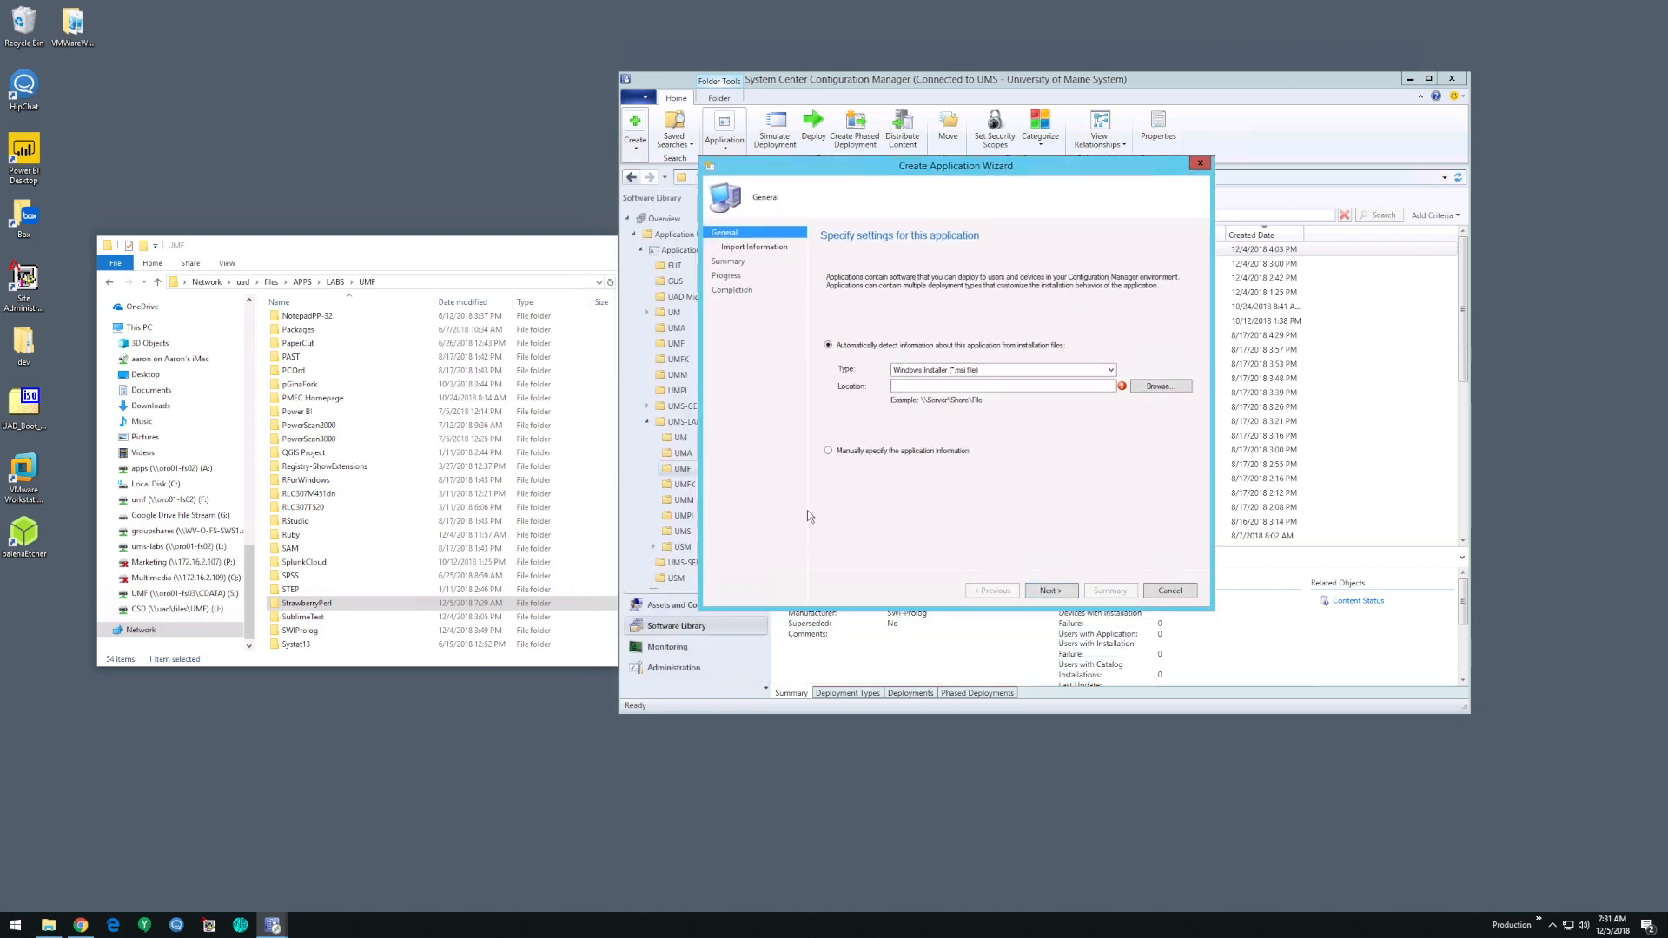
pyautogui.click(874, 452)
pyautogui.click(1051, 591)
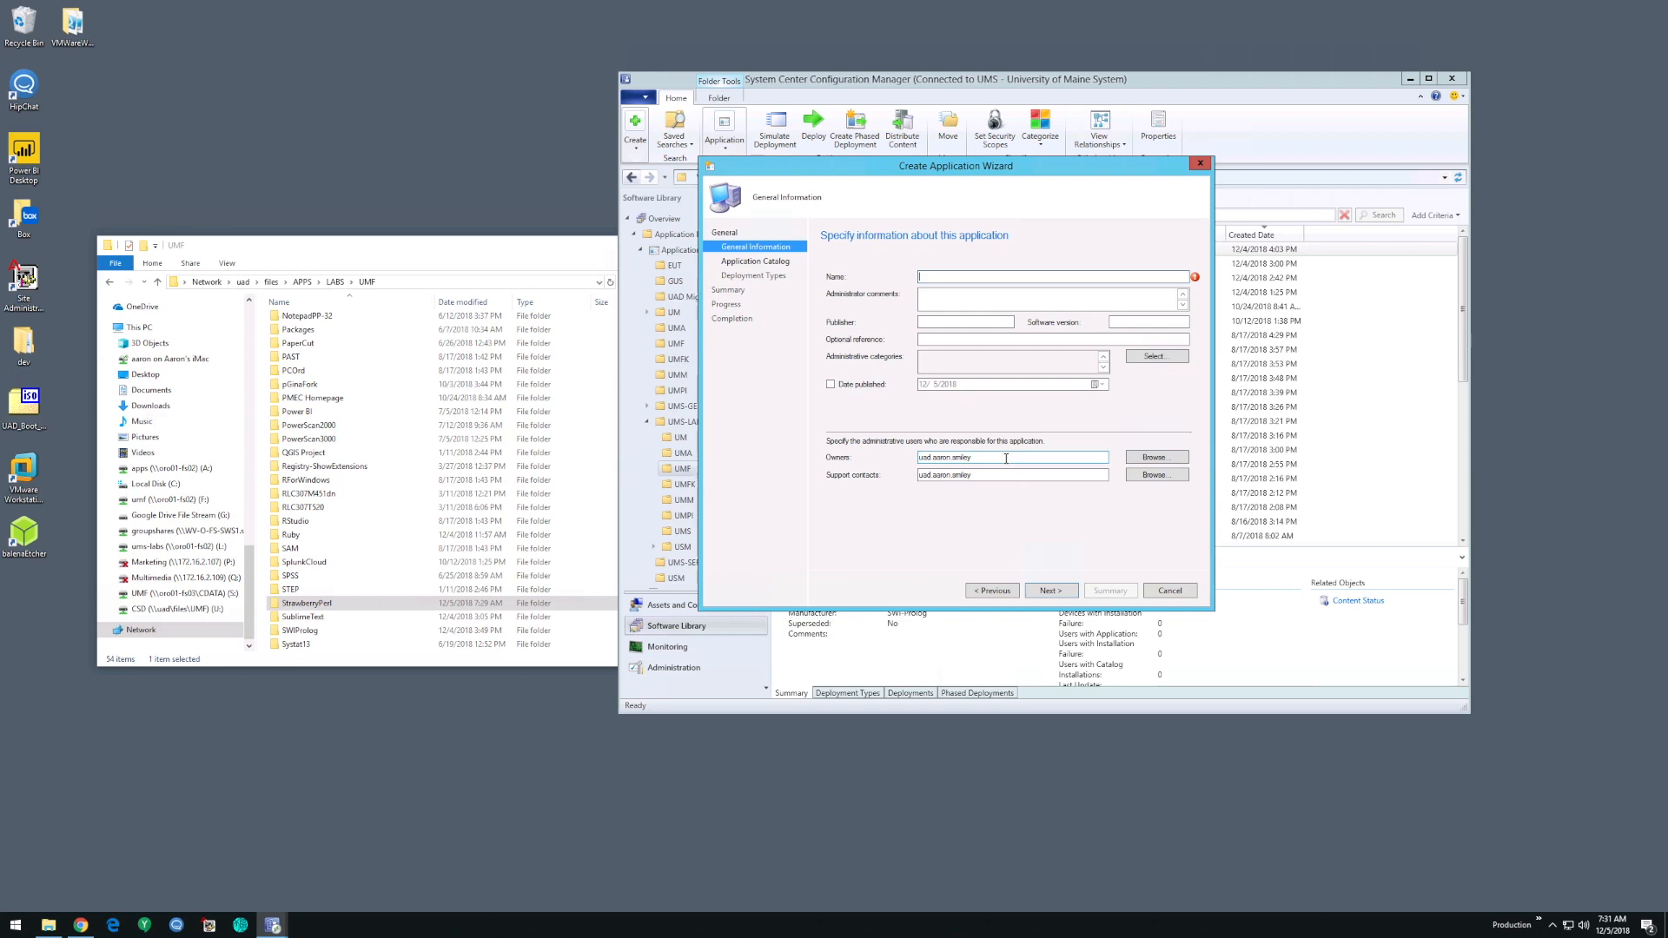
# - Name the application StrawberryPerl - UMF and set its publisher to StrawberryPerl
pyautogui.write('StrawberryPerl -')
pyautogui.write('UMF')
pyautogui.click(974, 323)
pyautogui.moveTo(1097, 167); pyautogui.dragTo(1204, 261)
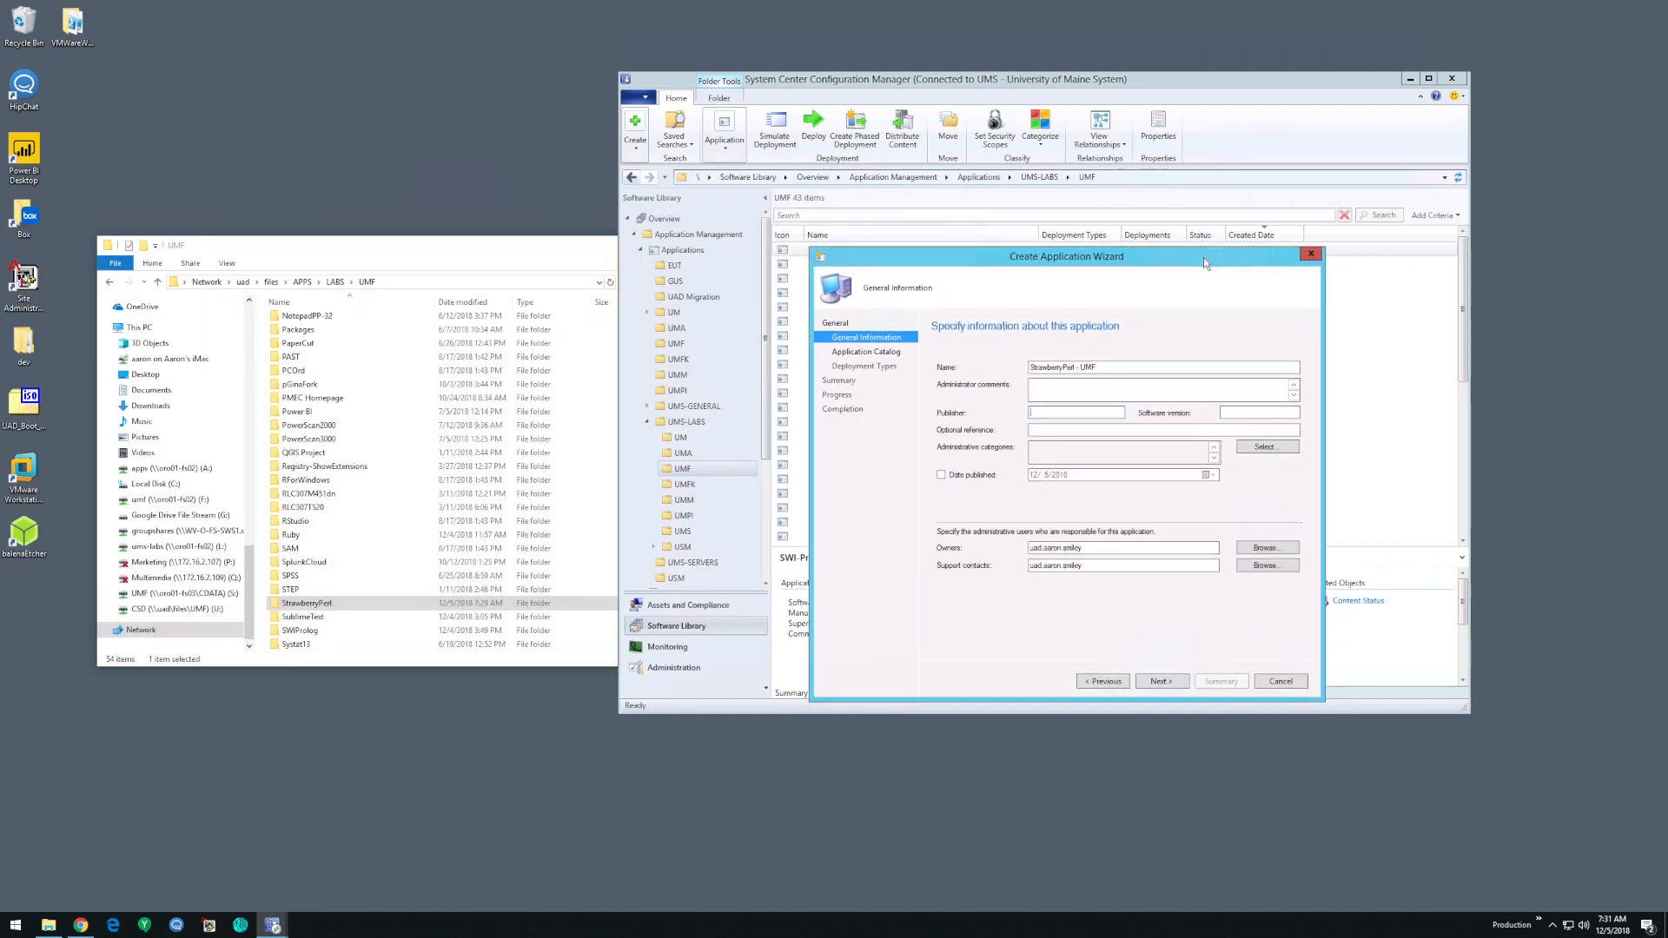
pyautogui.write('trawberryPerl')
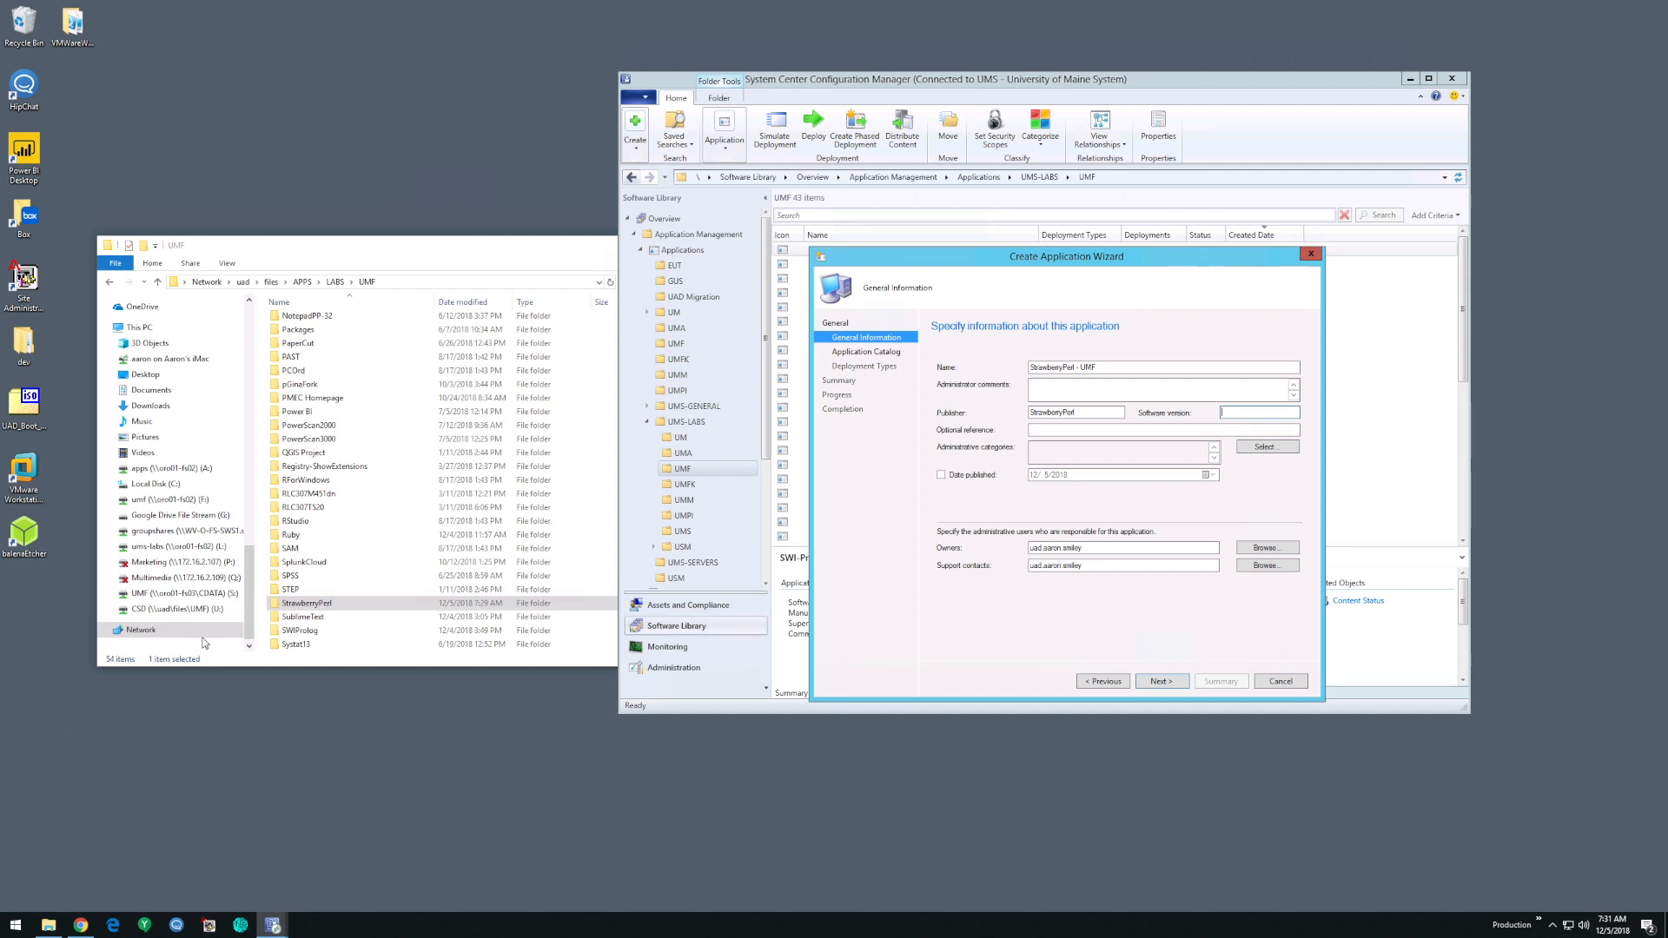
# - Copy the DisplayVersion 5.26.2001 from uninstall.reg in StrawberryPerl's SupportFiles folder into the application's software version, and accept the general information
pyautogui.doubleClick(306, 603)
pyautogui.doubleClick(303, 349)
pyautogui.rightClick(303, 327)
pyautogui.click(335, 346)
pyautogui.moveTo(111, 357); pyautogui.dragTo(158, 357)
pyautogui.hotkey('ctrl', 'c')
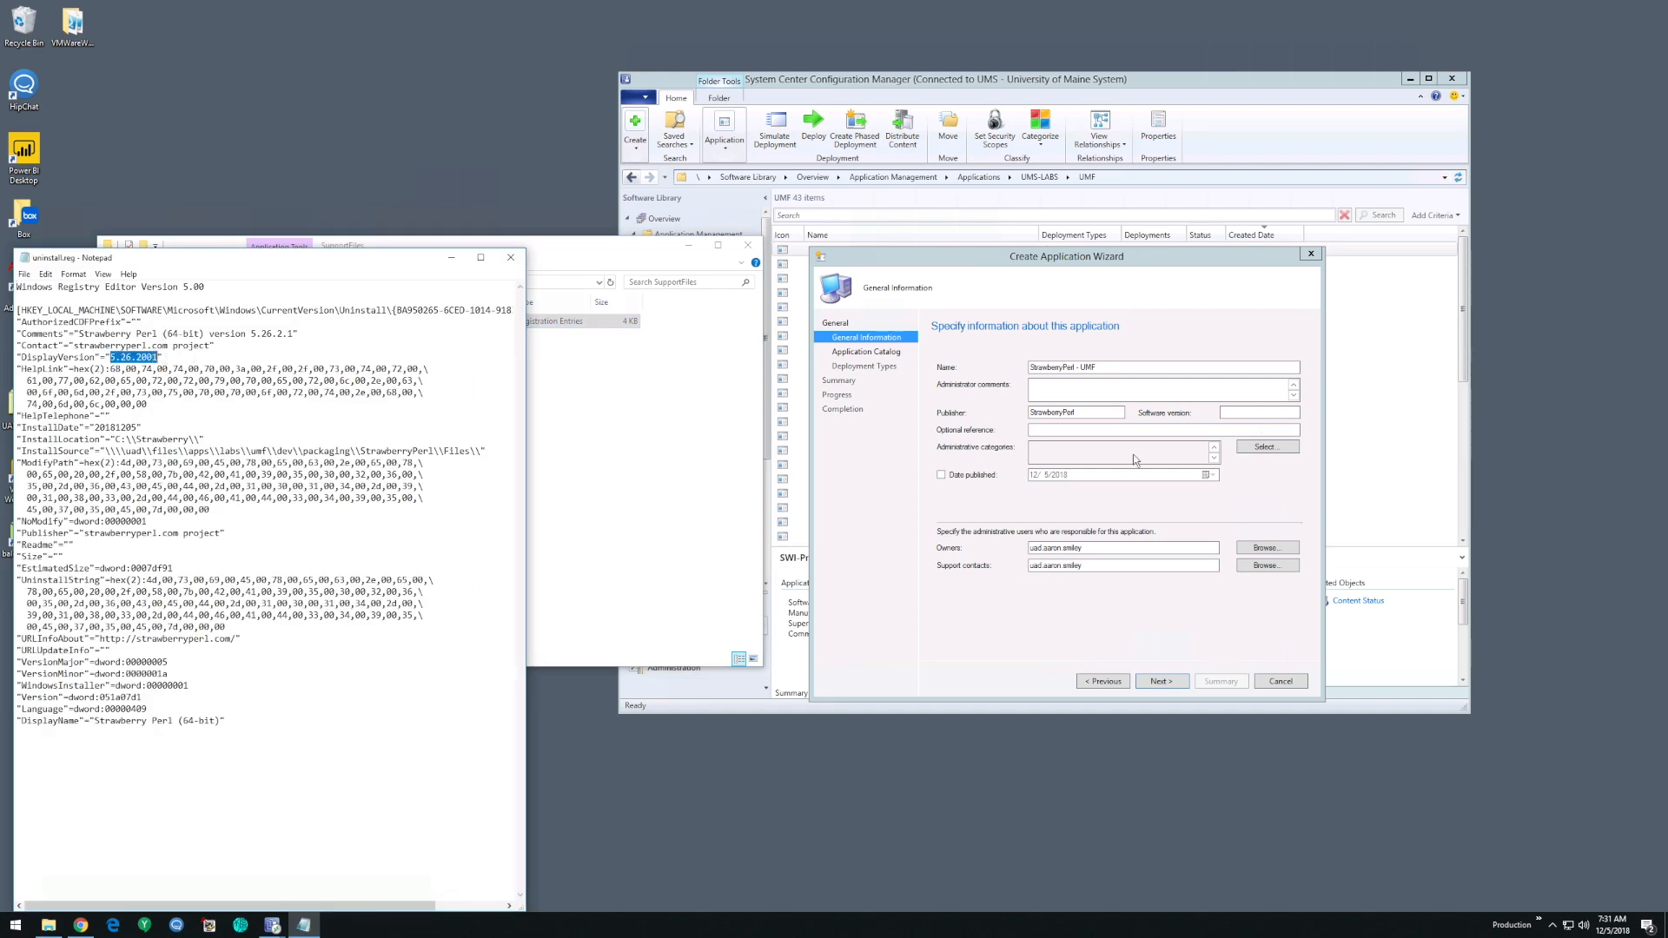
pyautogui.click(1269, 413)
pyautogui.hotkey('ctrl', 'v')
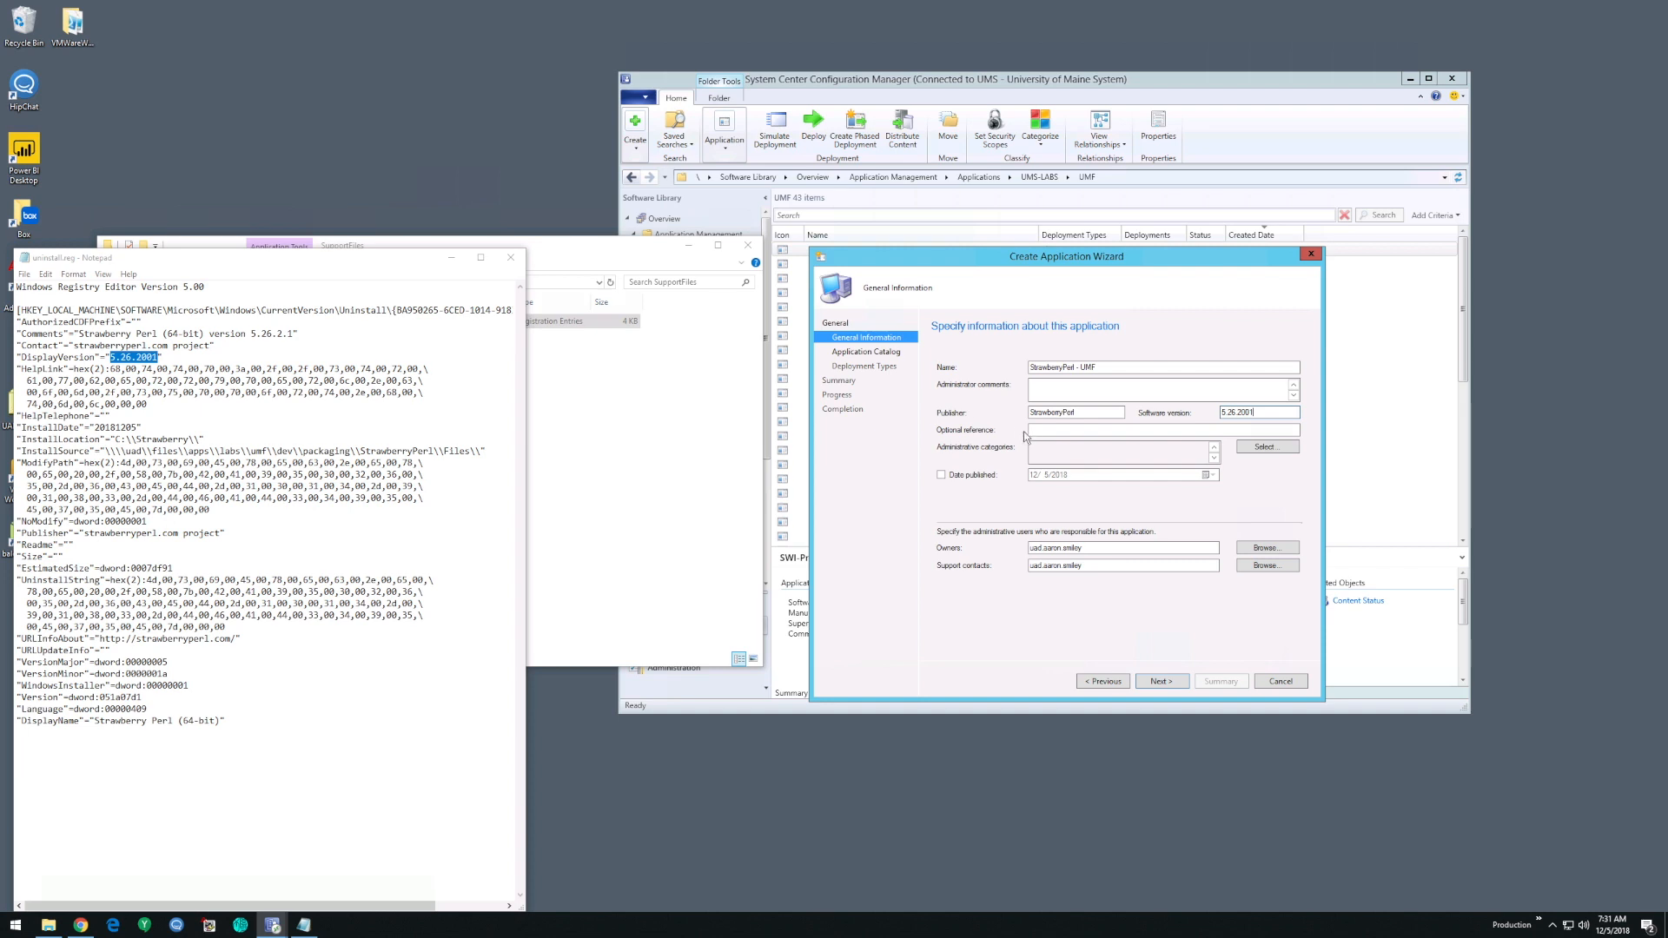
pyautogui.click(1175, 682)
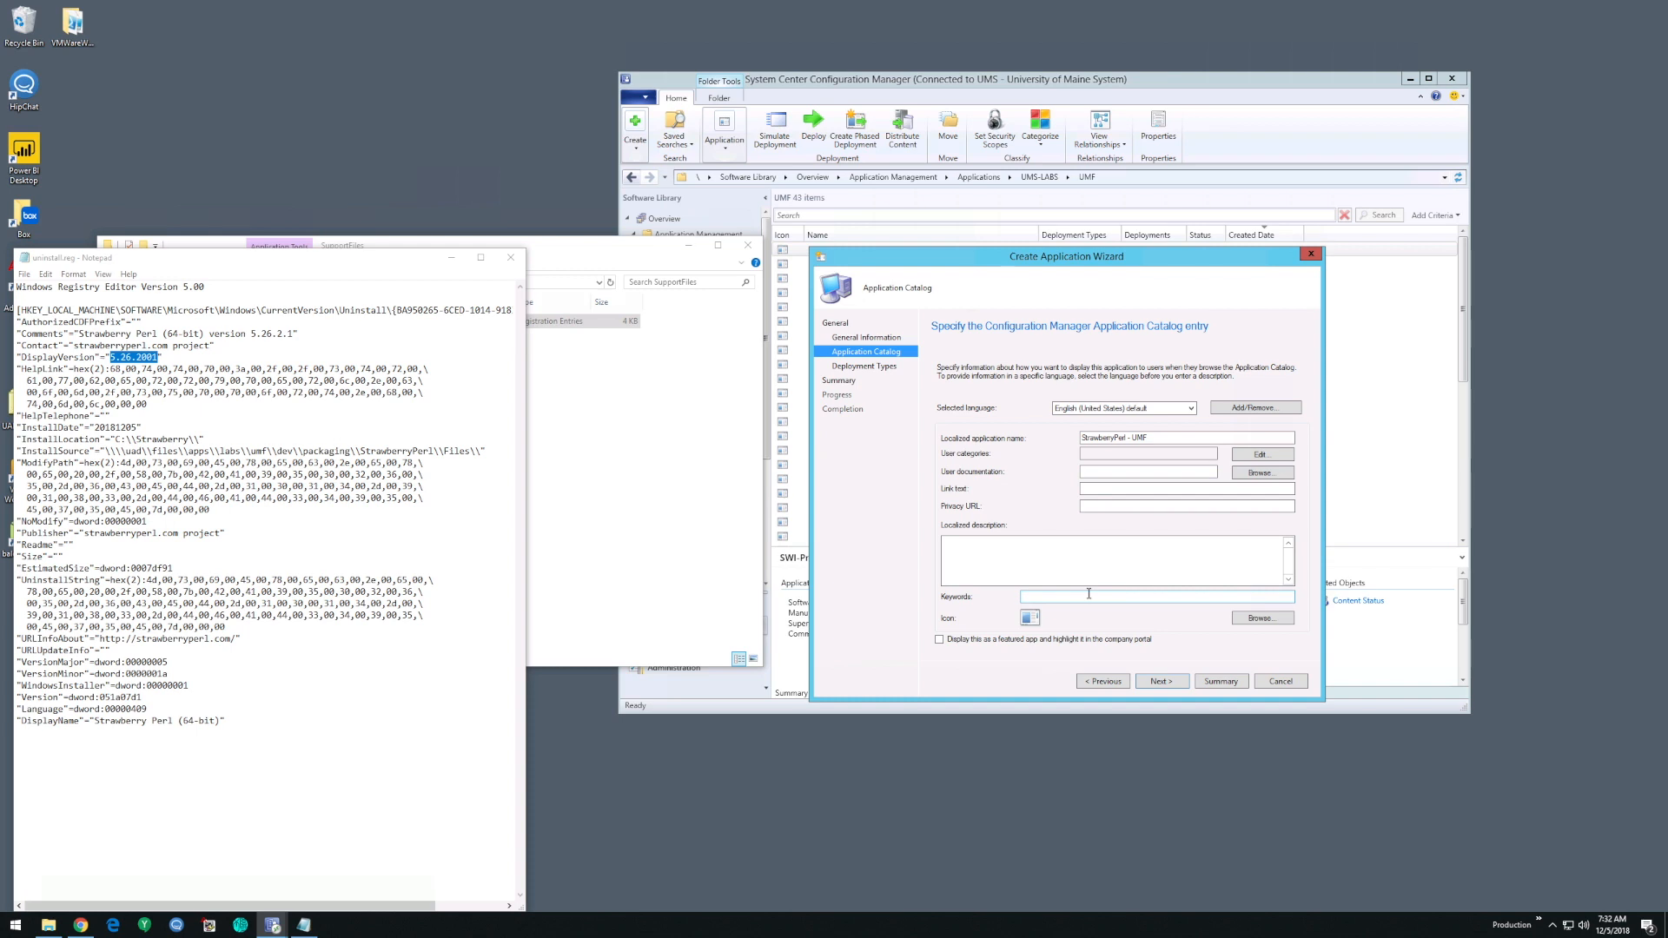
# - Accept the Application Catalog entry and add a deployment type of type Script Installer
pyautogui.click(1170, 684)
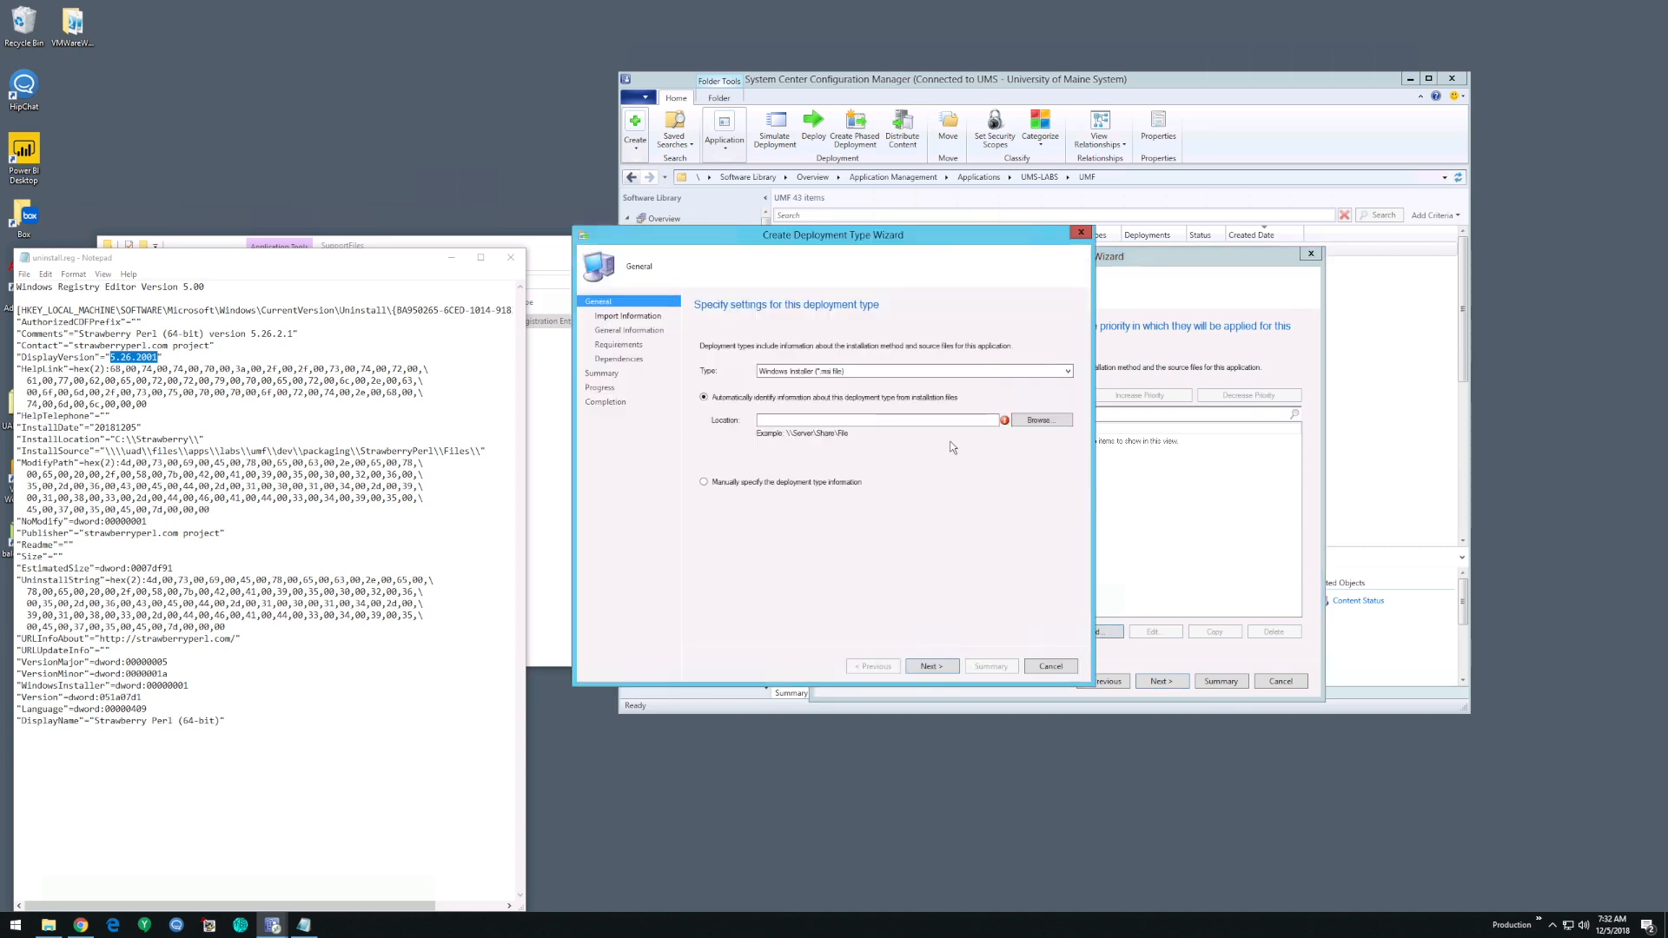
pyautogui.click(876, 372)
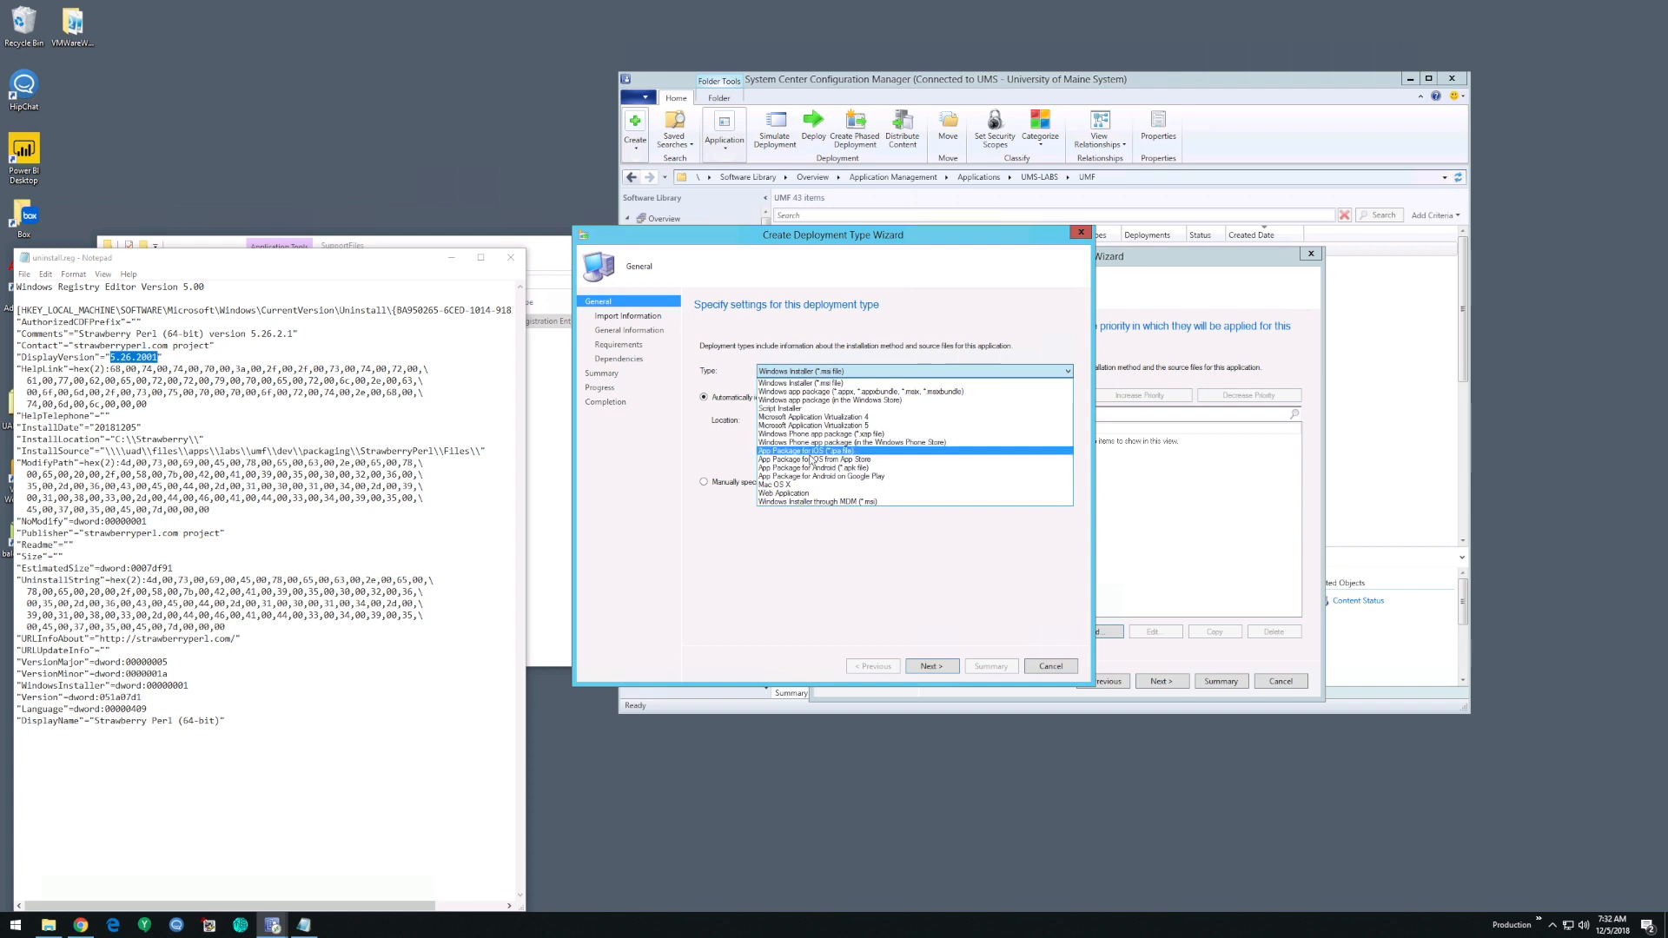
pyautogui.click(813, 409)
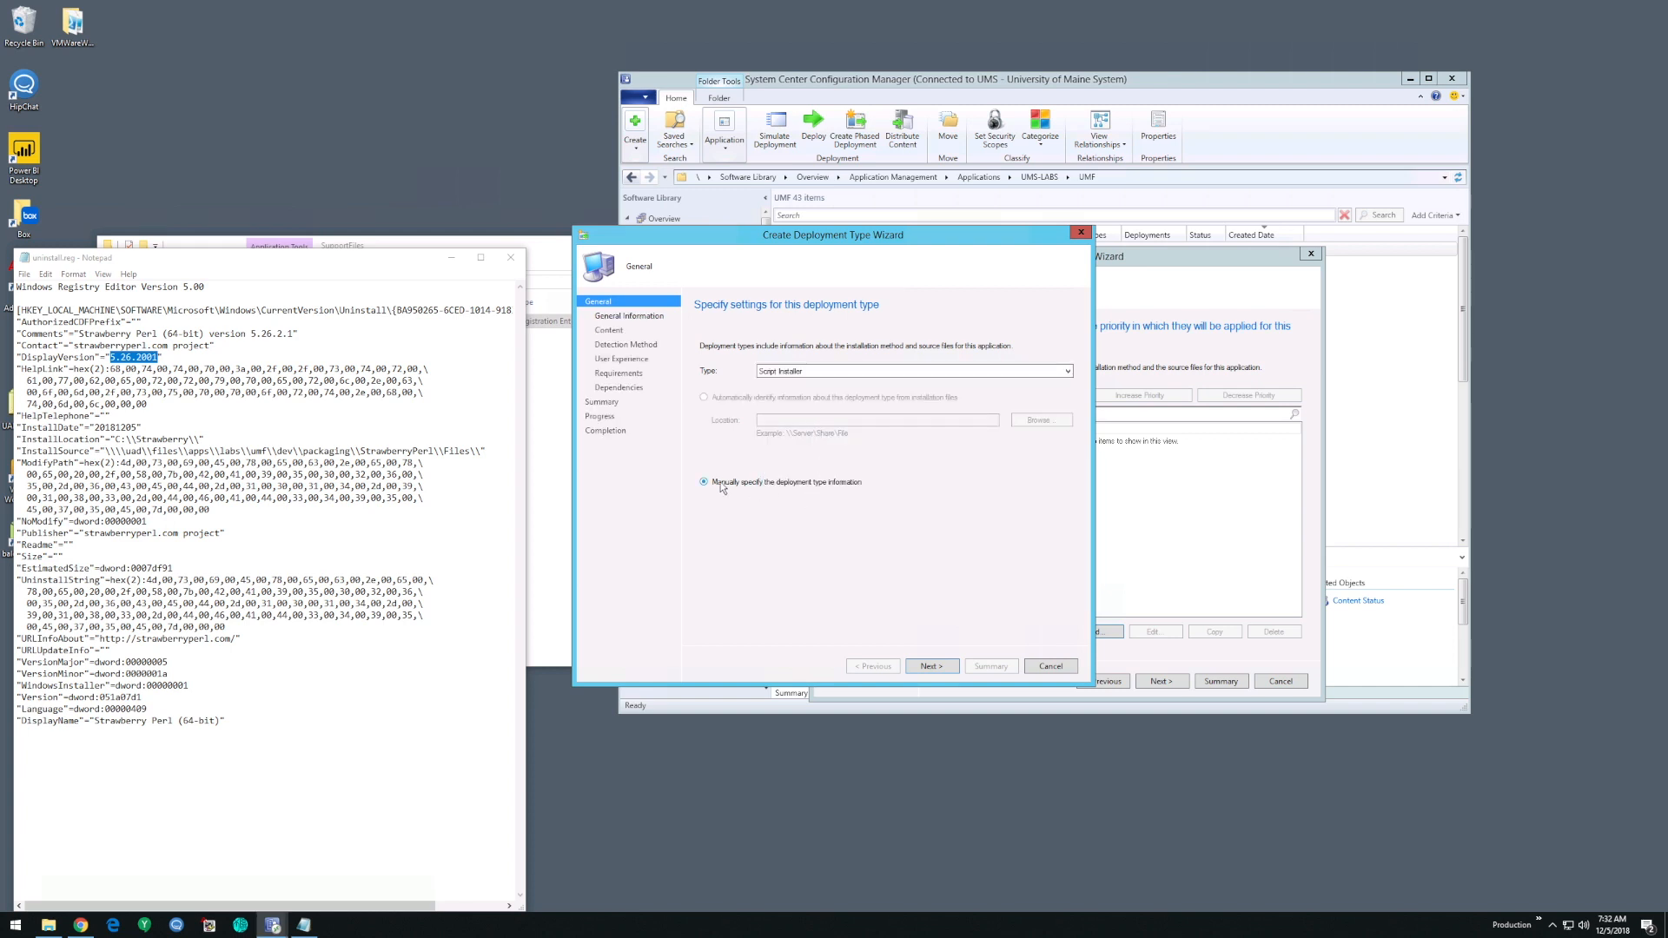
# - Keep manual entry of the deployment type information, enter a StrawberryPerl name marked UMF for it, and accept the general information
pyautogui.click(928, 667)
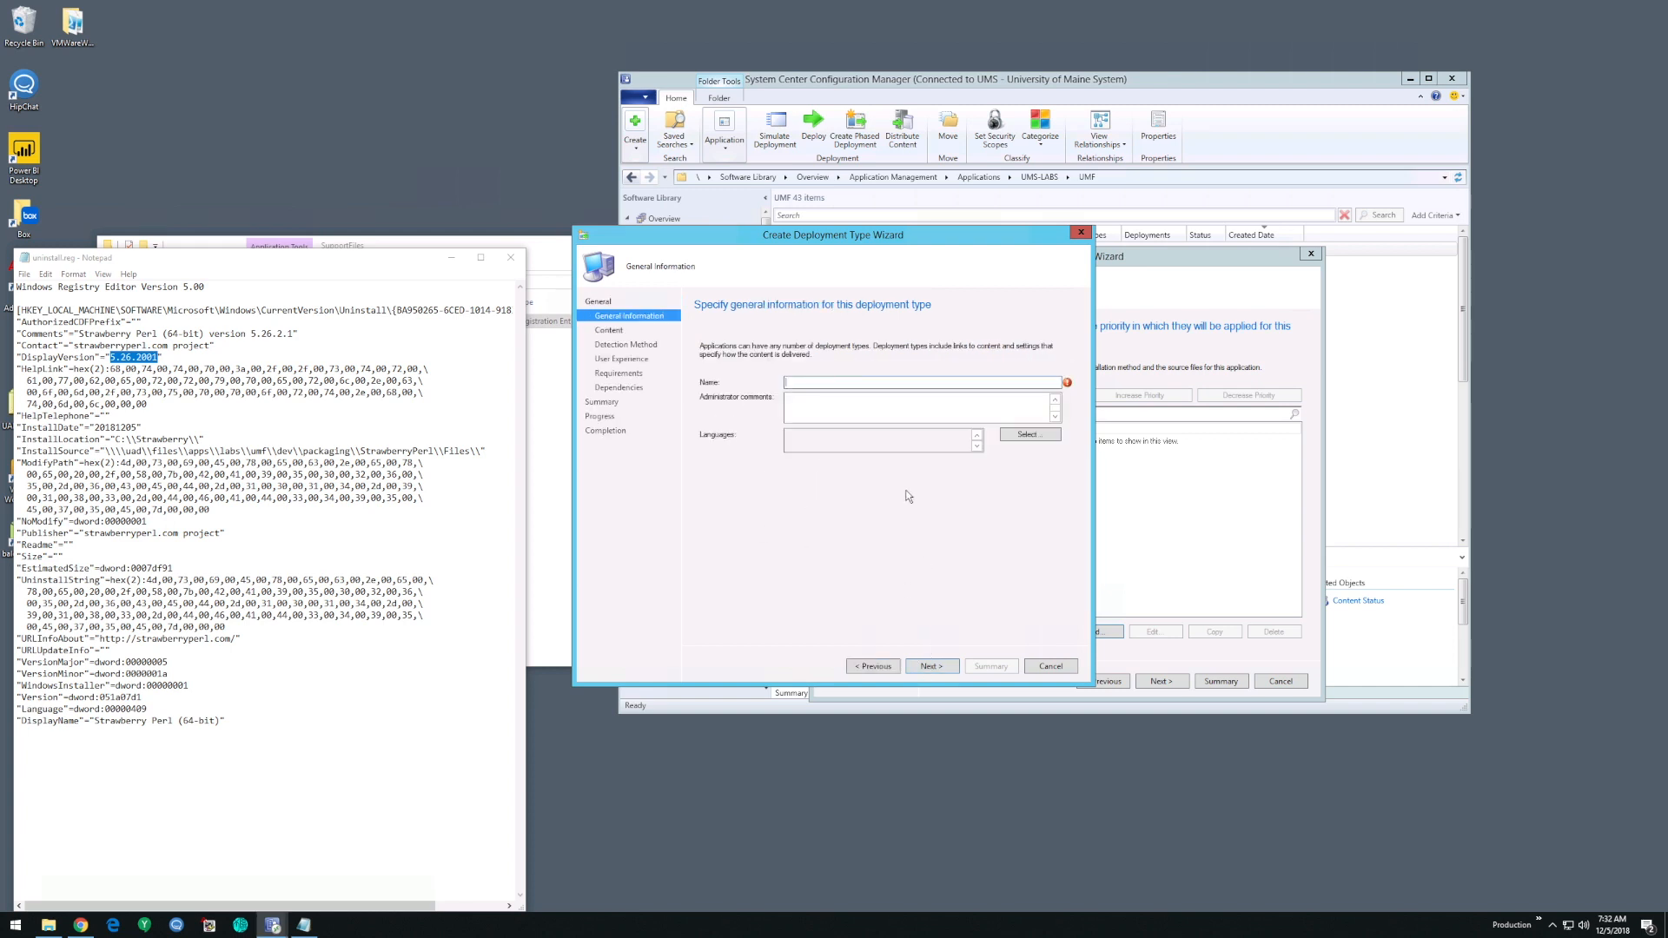
pyautogui.write('STUMF')
pyautogui.click(945, 667)
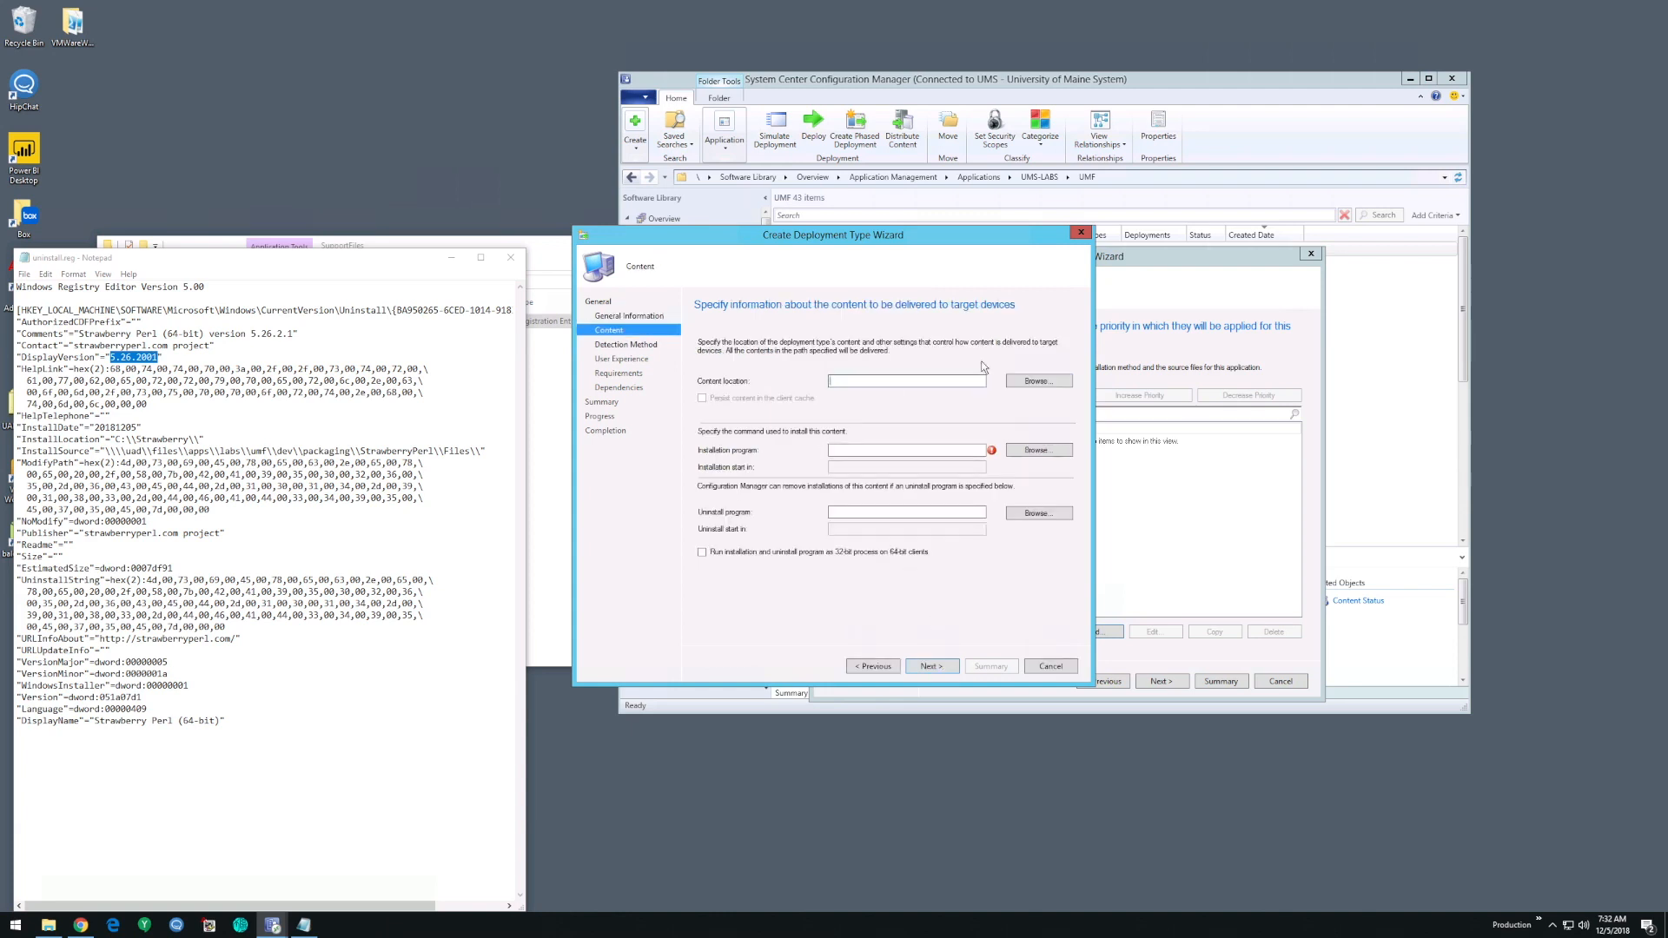
# - Set the deployment type's content location to the StrawberryPerl folder under \\uad\files\APPS\LABS\UMF
pyautogui.click(1032, 383)
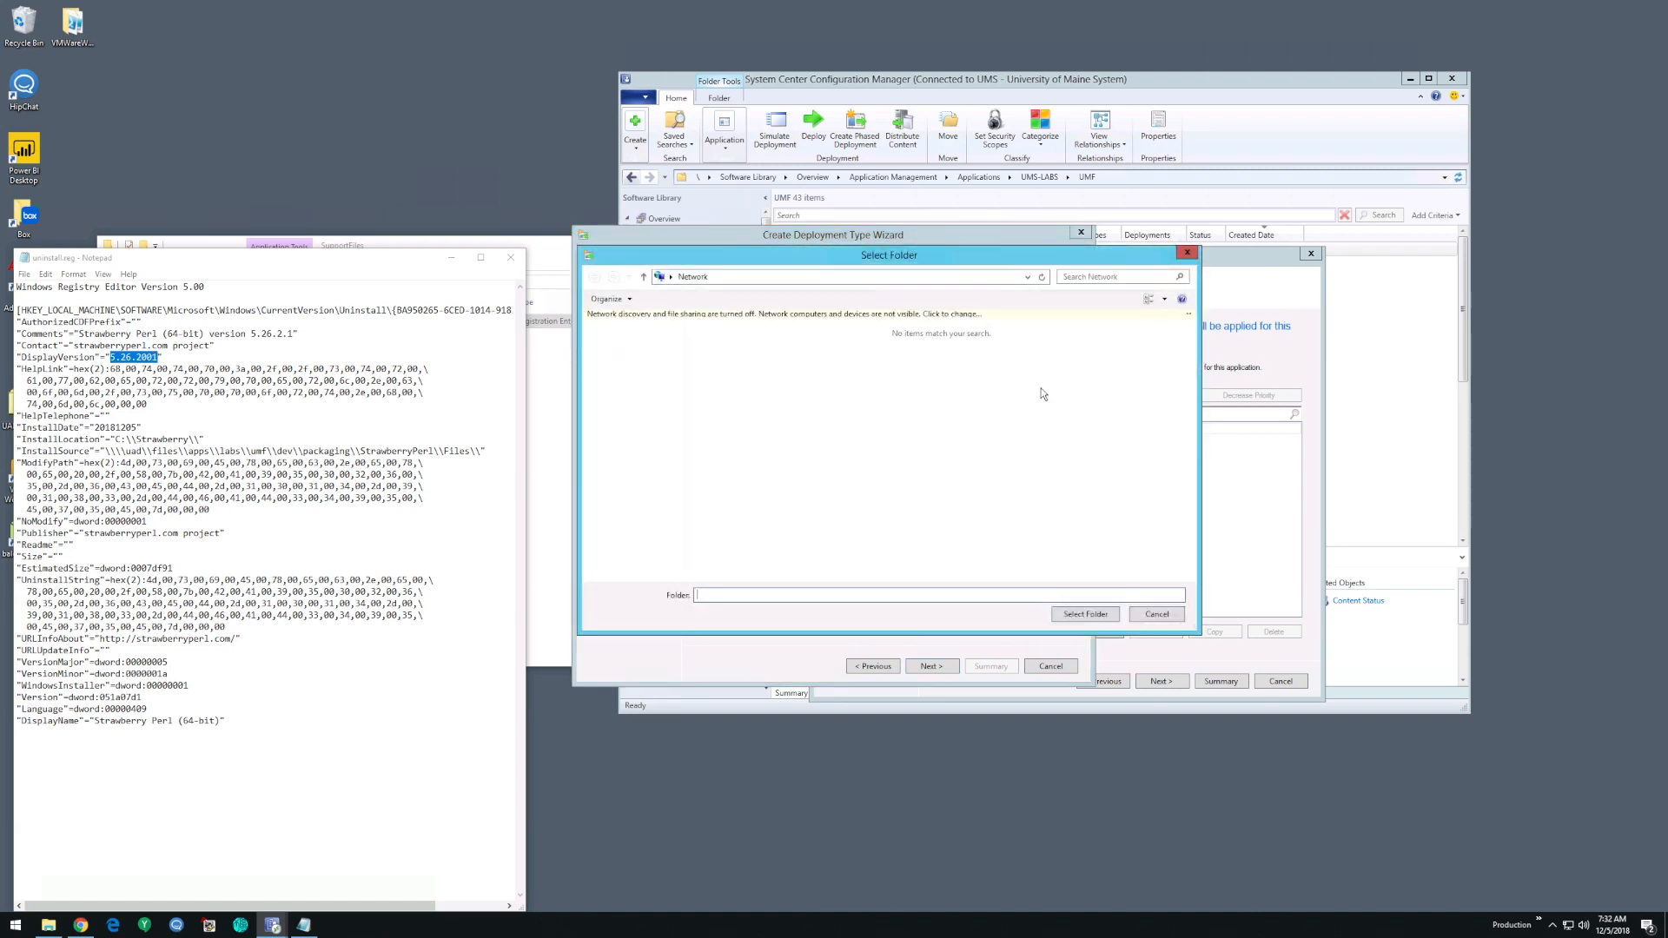
pyautogui.click(1029, 277)
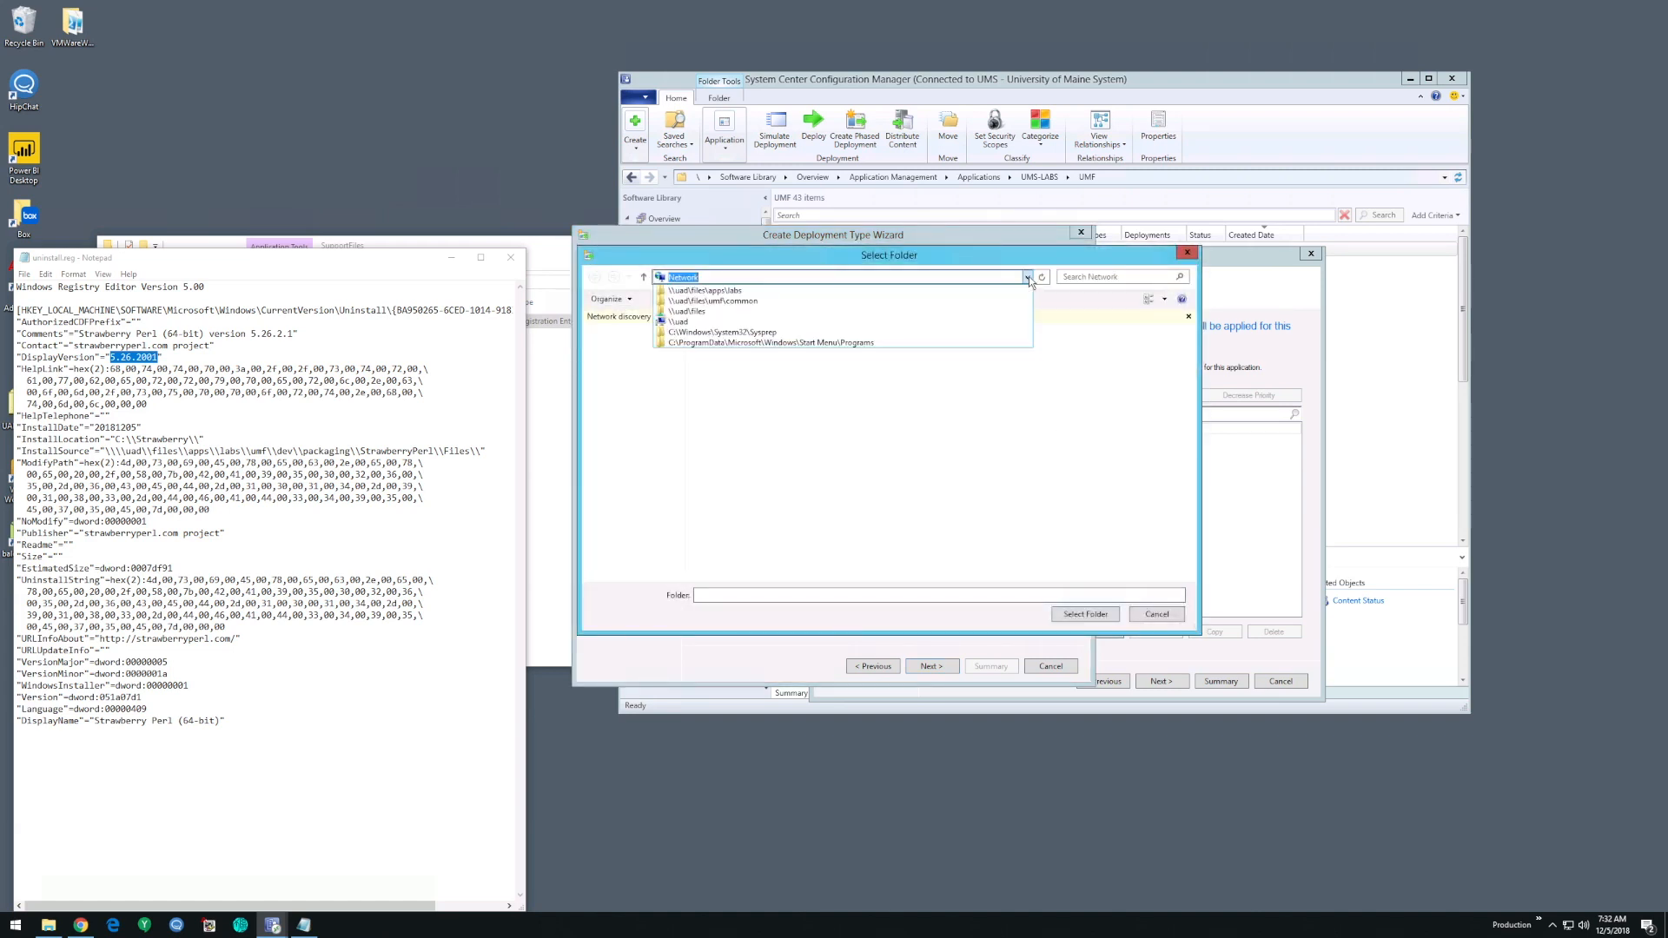
pyautogui.click(912, 294)
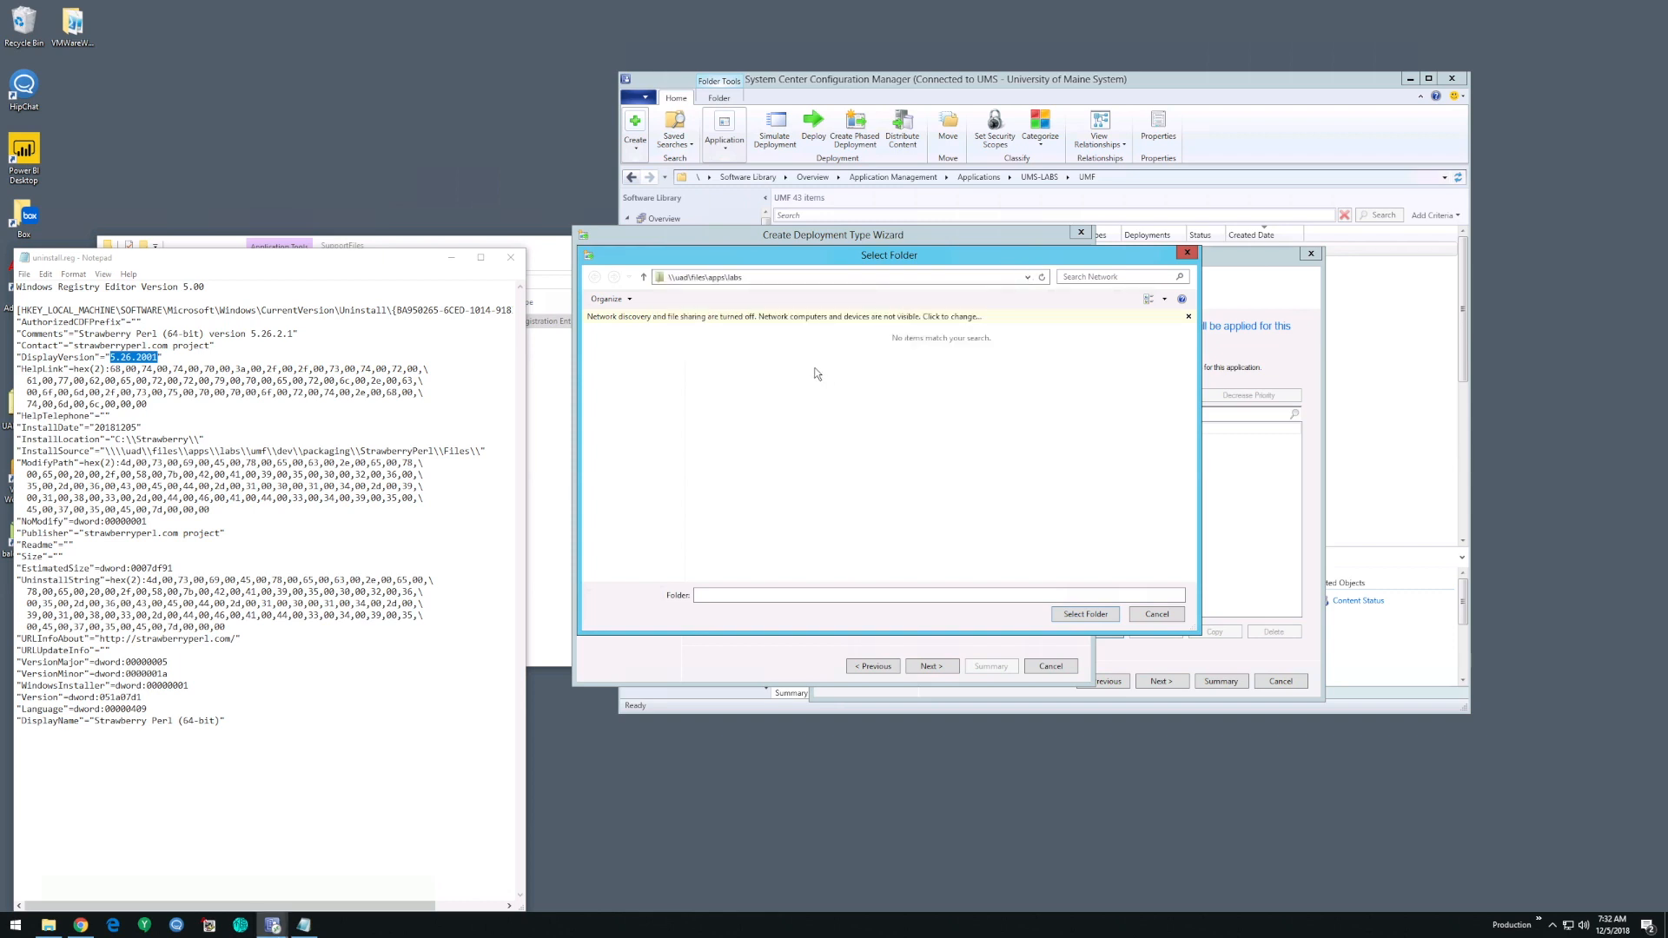
pyautogui.click(723, 365)
pyautogui.doubleClick(727, 383)
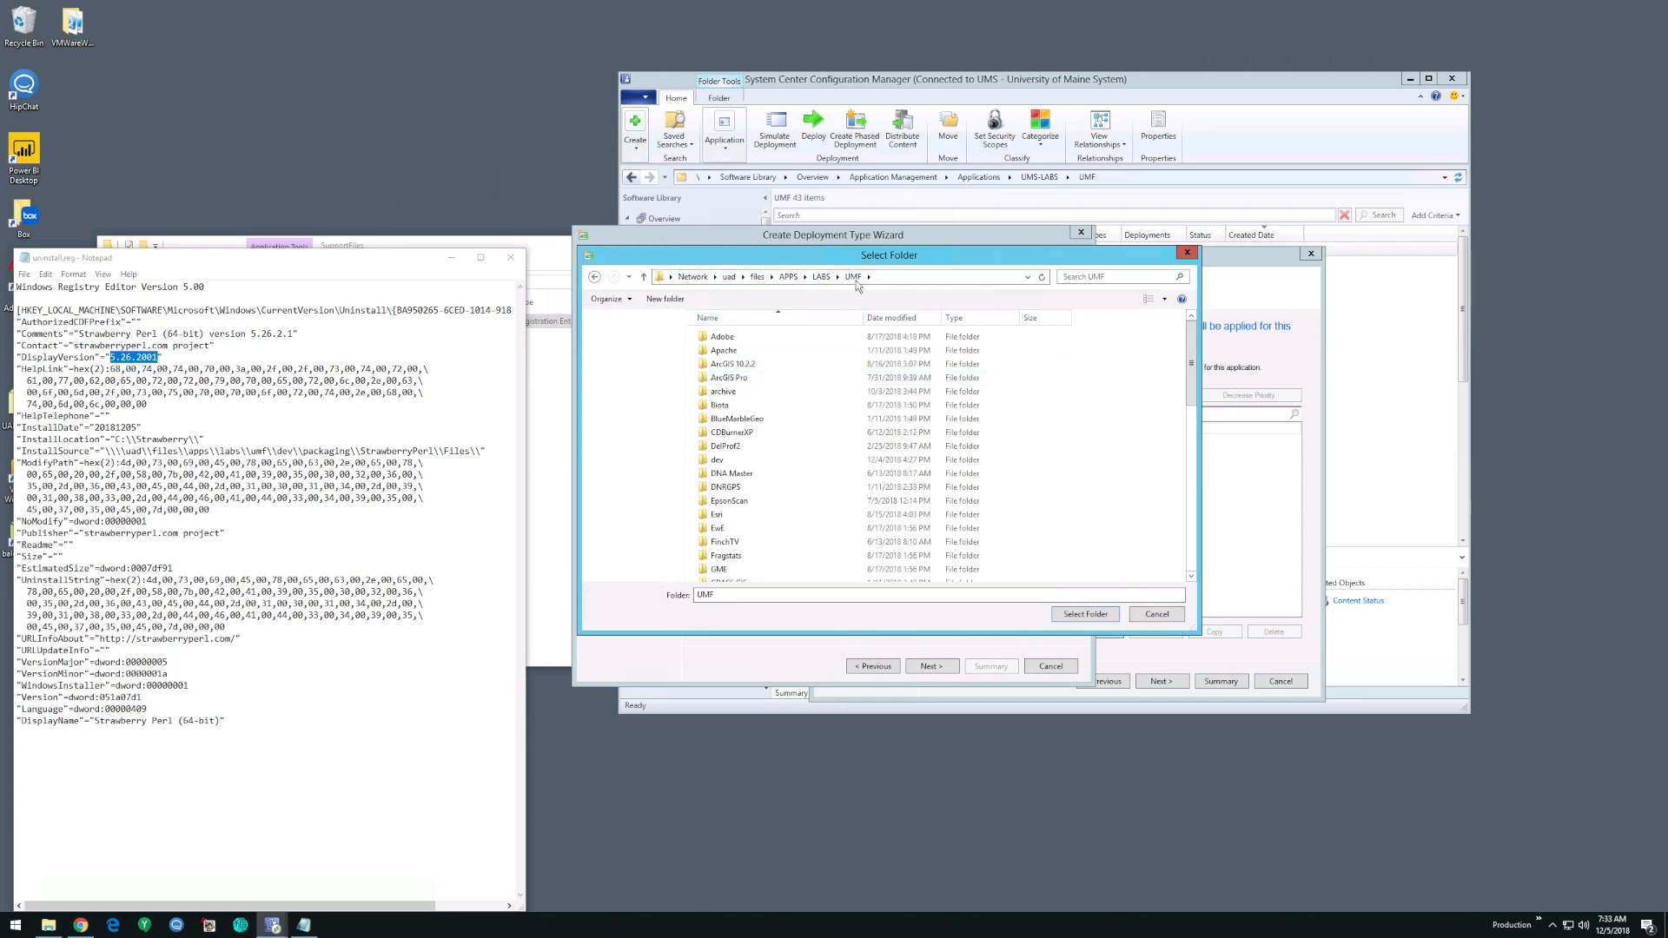
pyautogui.click(738, 489)
pyautogui.press('s')
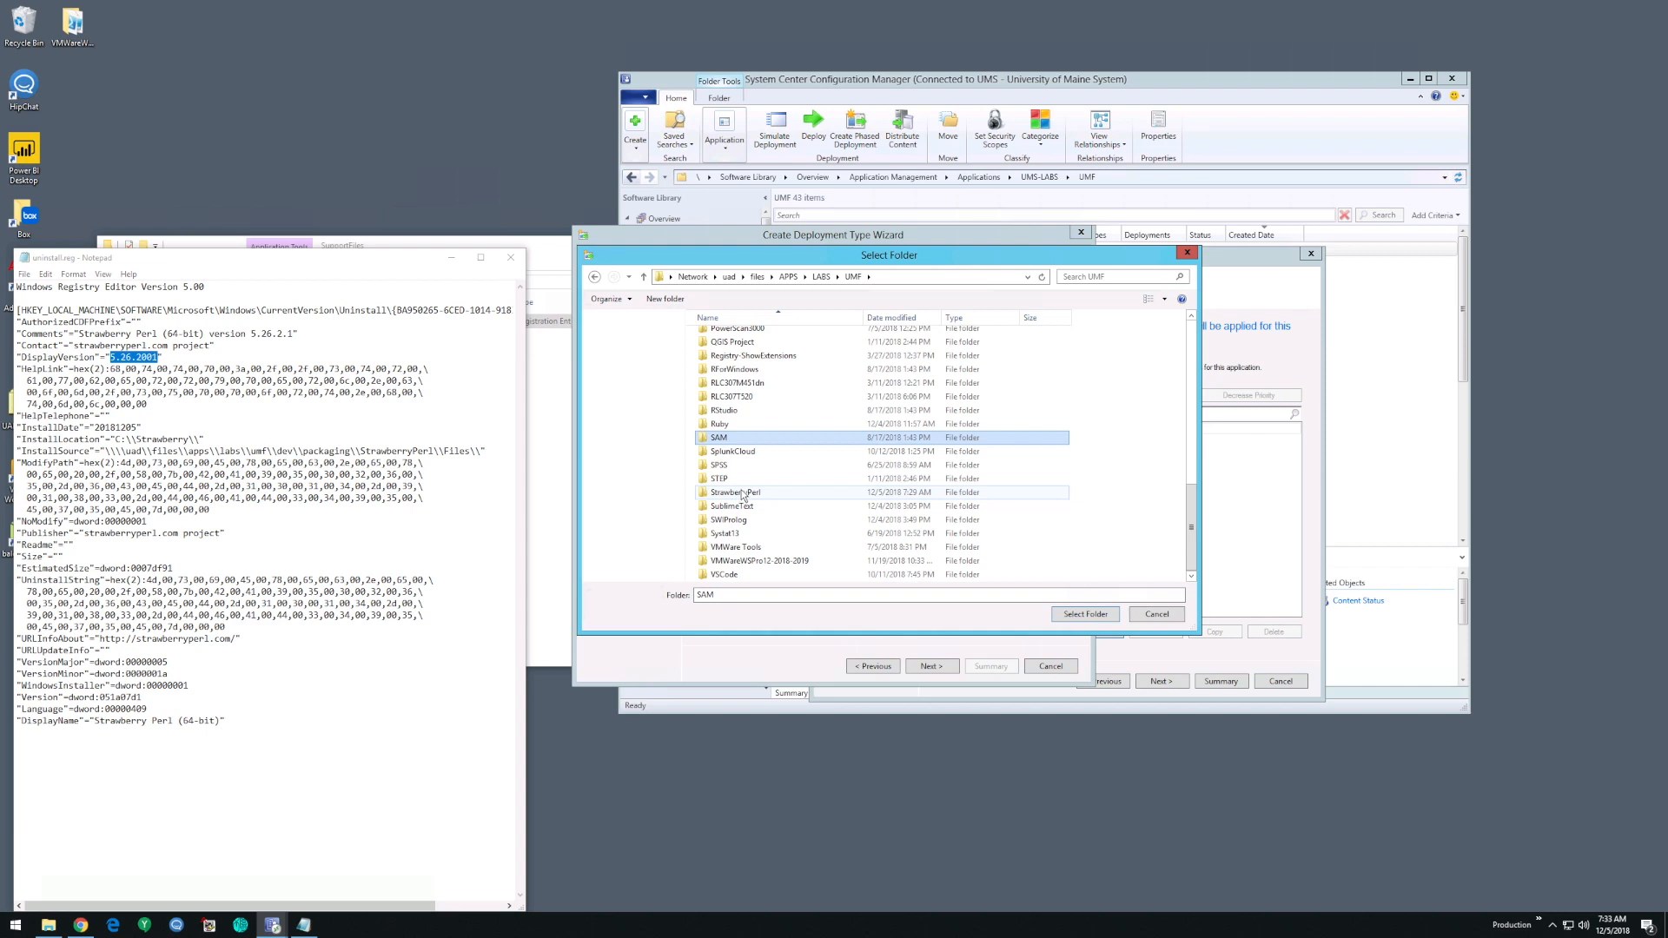
pyautogui.doubleClick(742, 495)
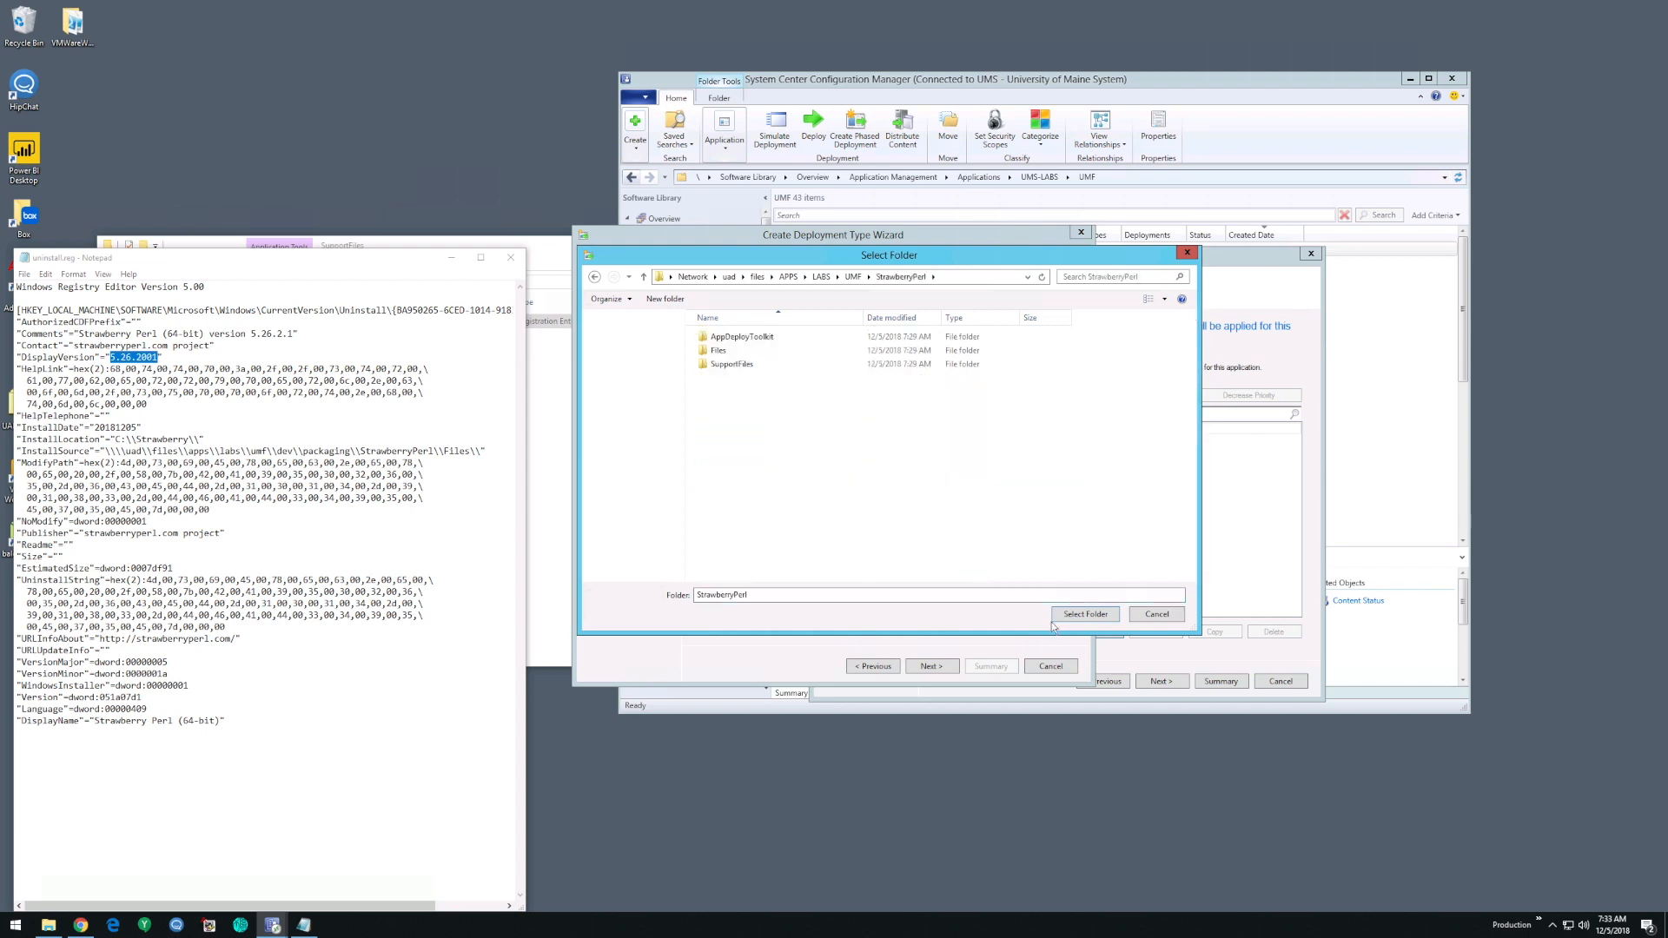
pyautogui.click(1095, 617)
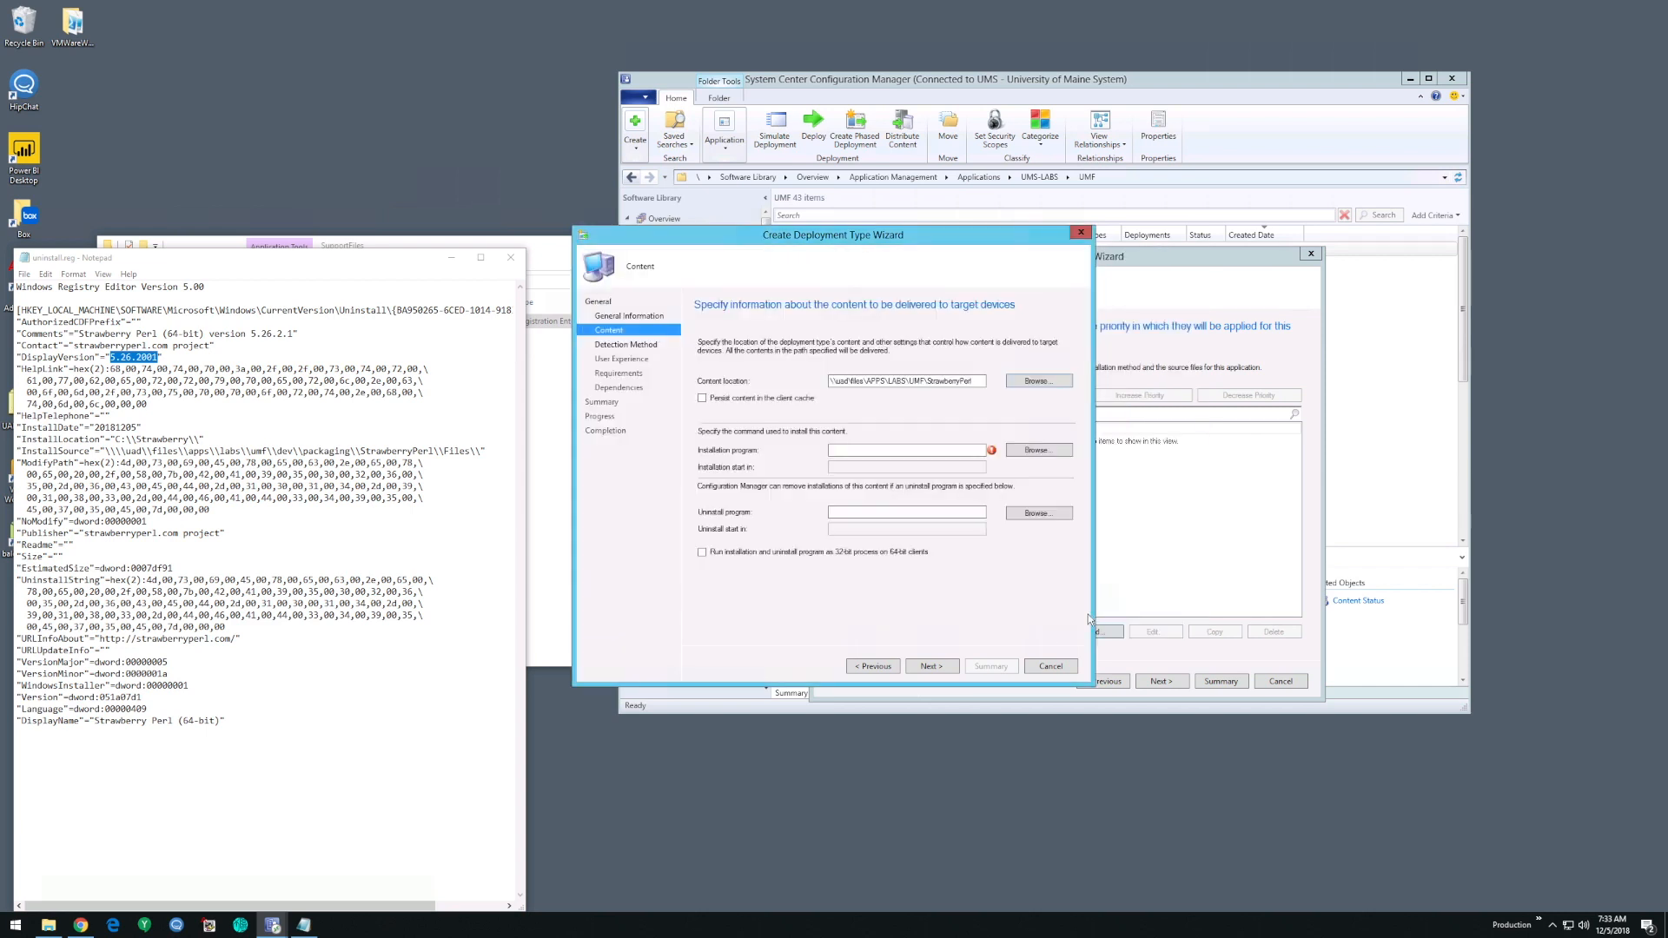
# - Choose Deploy-Application.exe from the StrawberryPerl folder as the installation program, accepting the import of the unverified file
pyautogui.click(1039, 450)
pyautogui.doubleClick(749, 378)
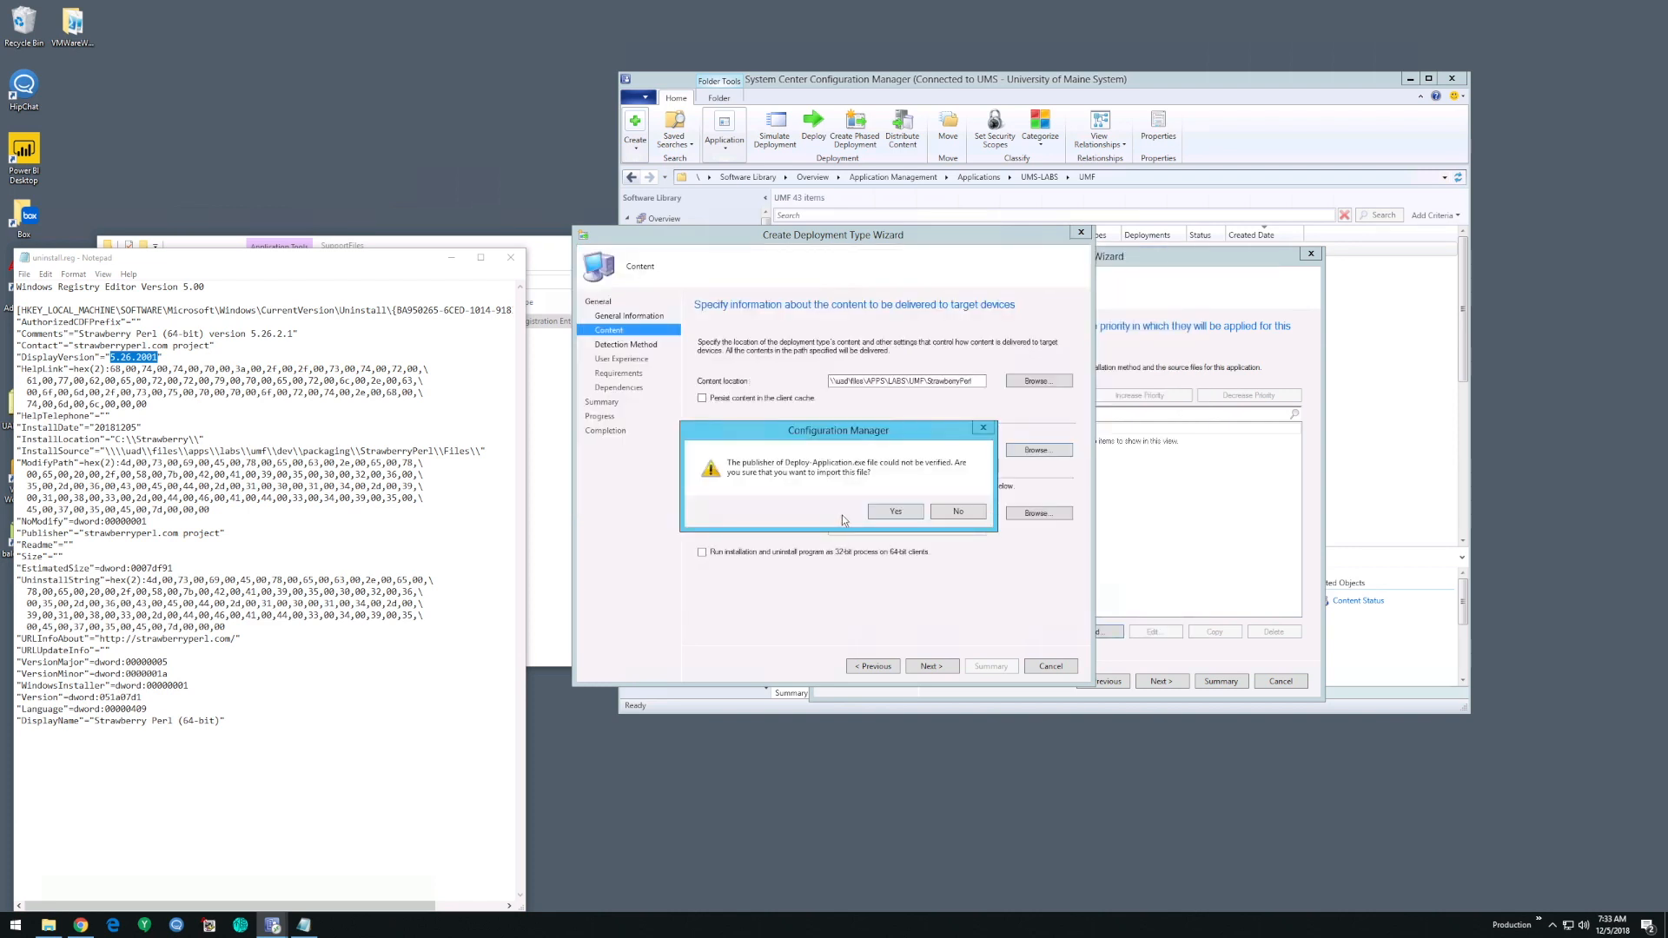
pyautogui.click(890, 512)
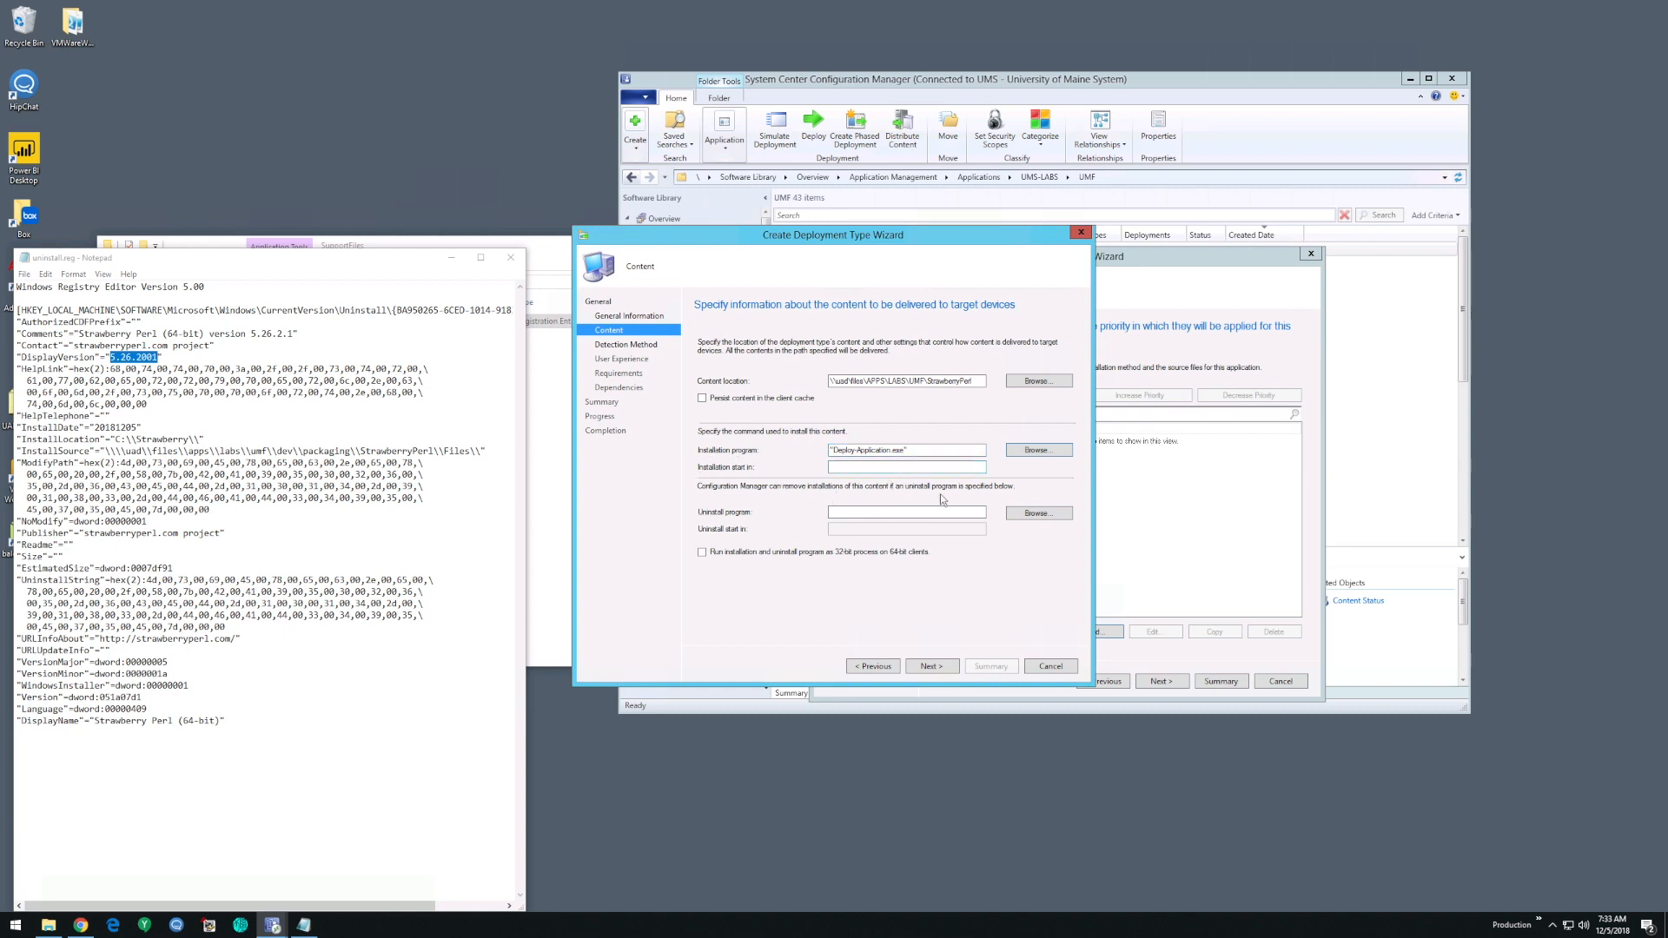
# - Set Deploy-Application.exe as the uninstall program, strip its surrounding quotation marks, append the uninstall argument, and accept the content settings
pyautogui.click(1028, 514)
pyautogui.doubleClick(751, 378)
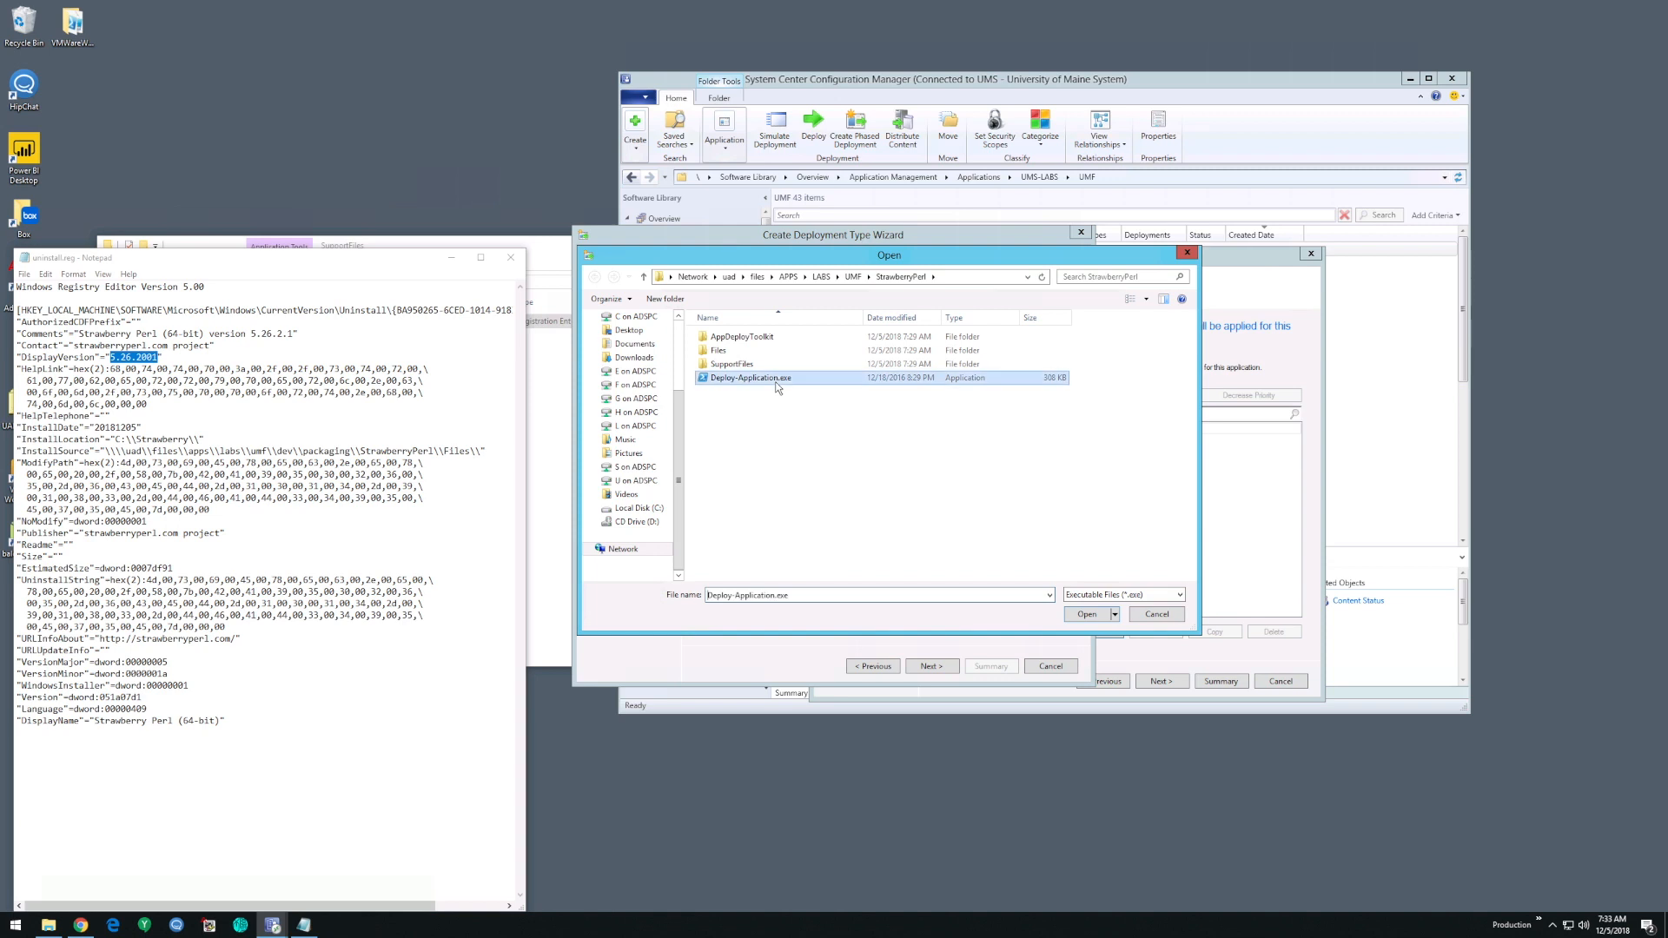
pyautogui.click(892, 519)
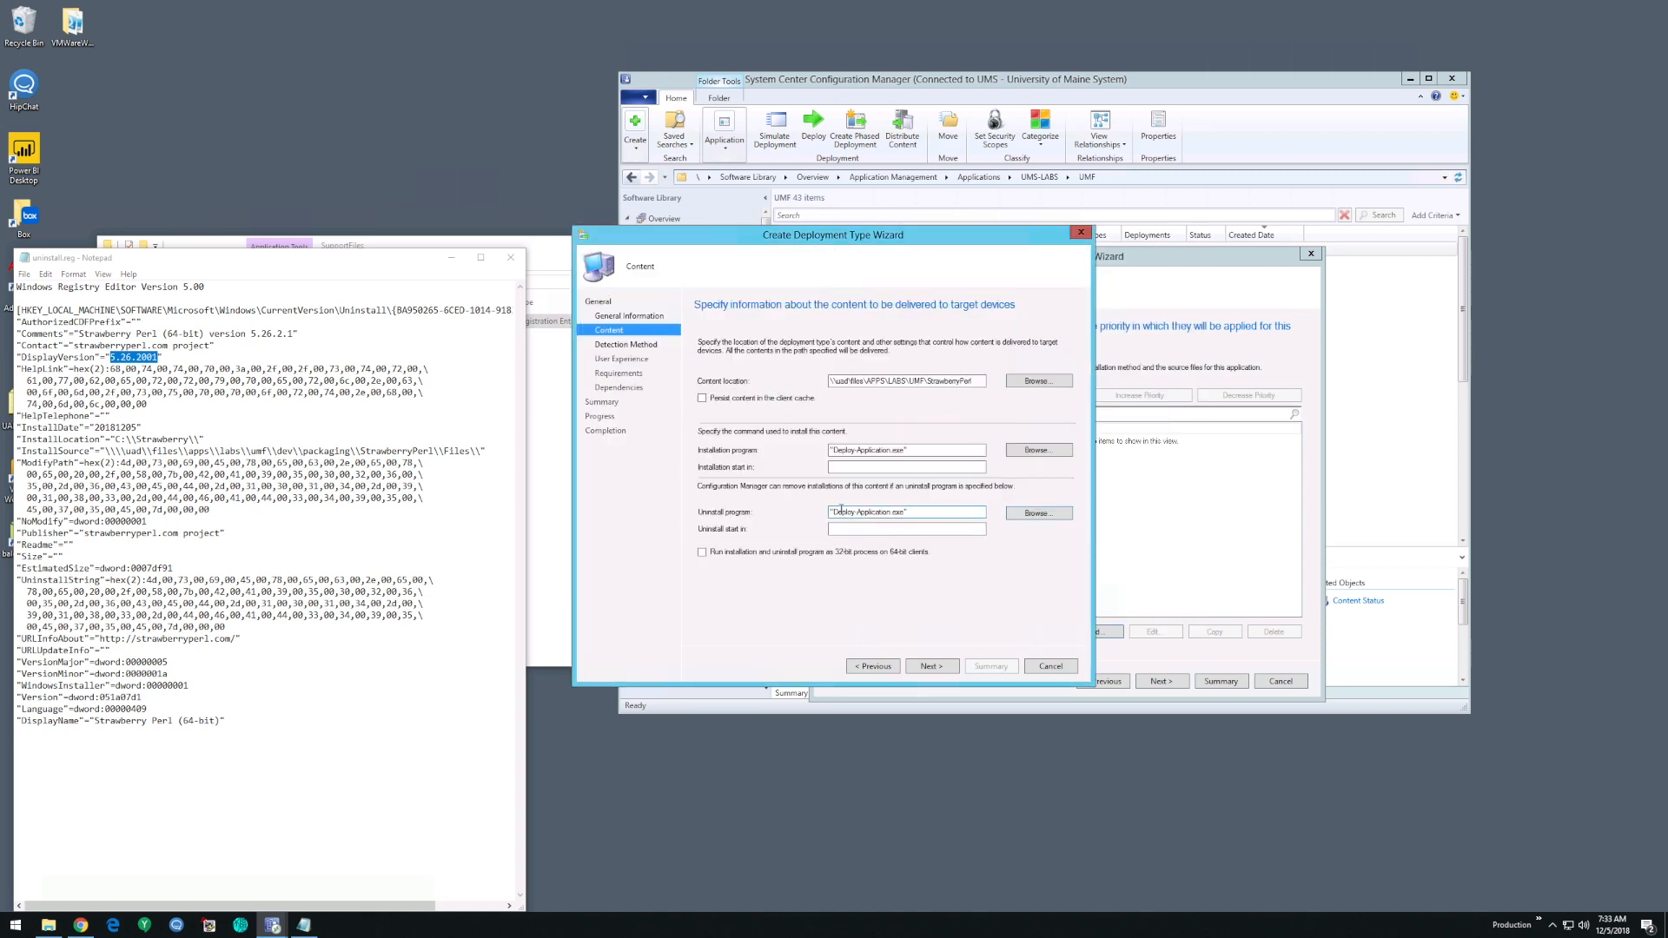
pyautogui.press('BackSpace')
pyautogui.click(923, 513)
pyautogui.press('BackSpace')
pyautogui.write('u')
pyautogui.click(932, 667)
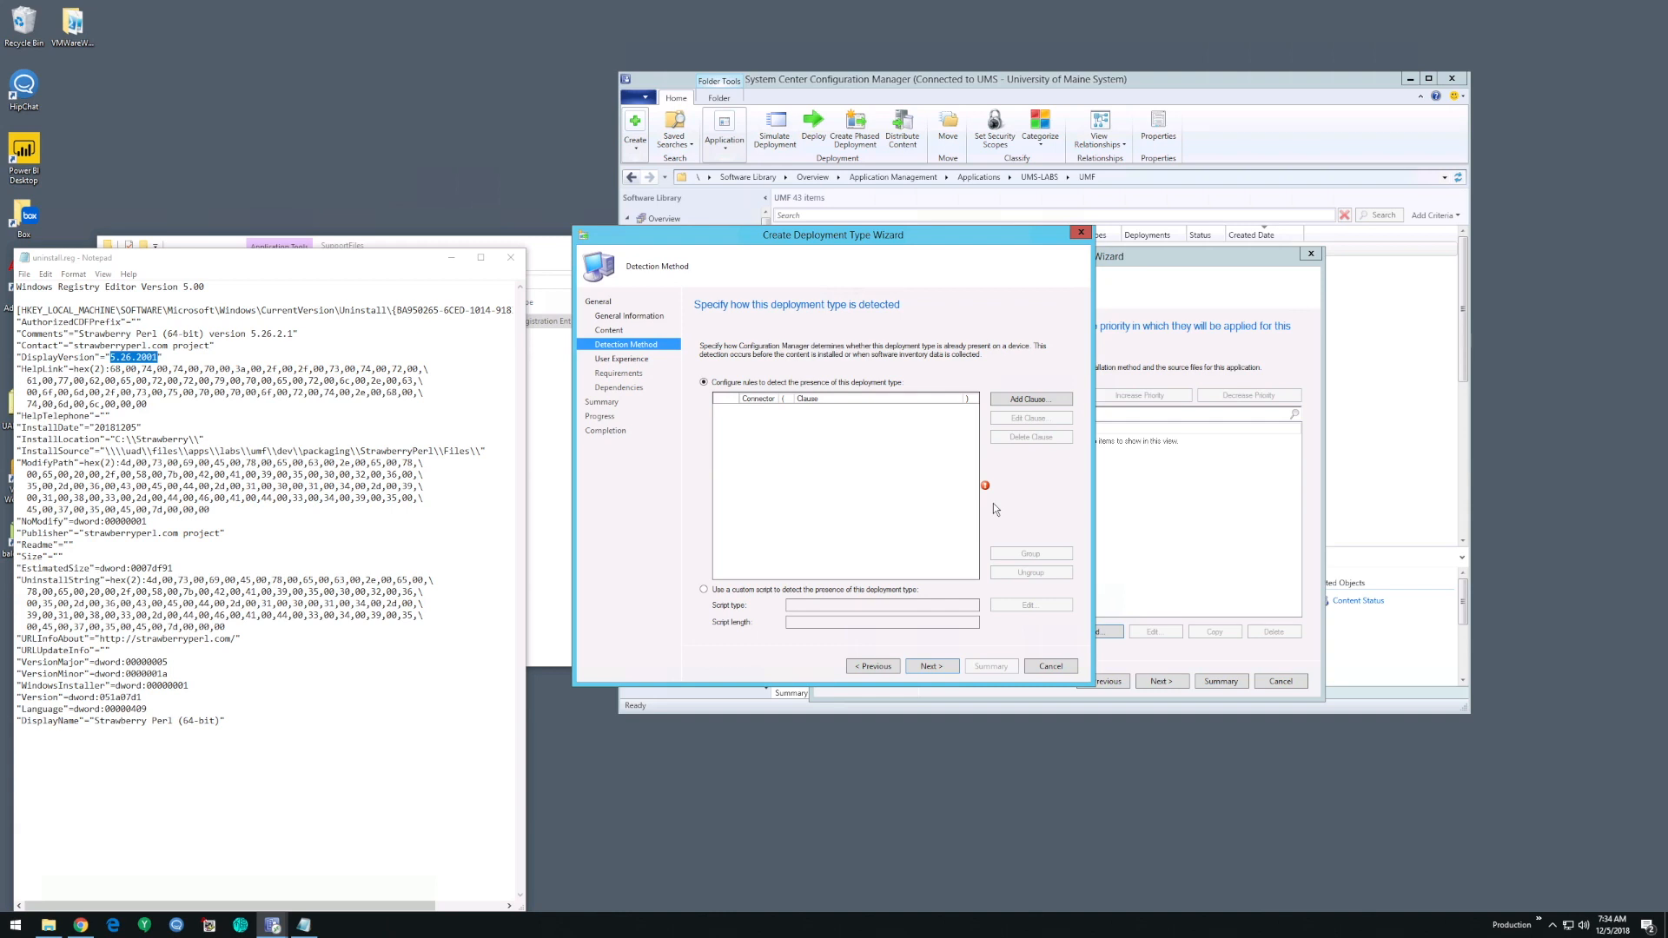
# - Add a detection clause with setting type Registry and hive HKEY_LOCAL_MACHINE
pyautogui.click(1037, 399)
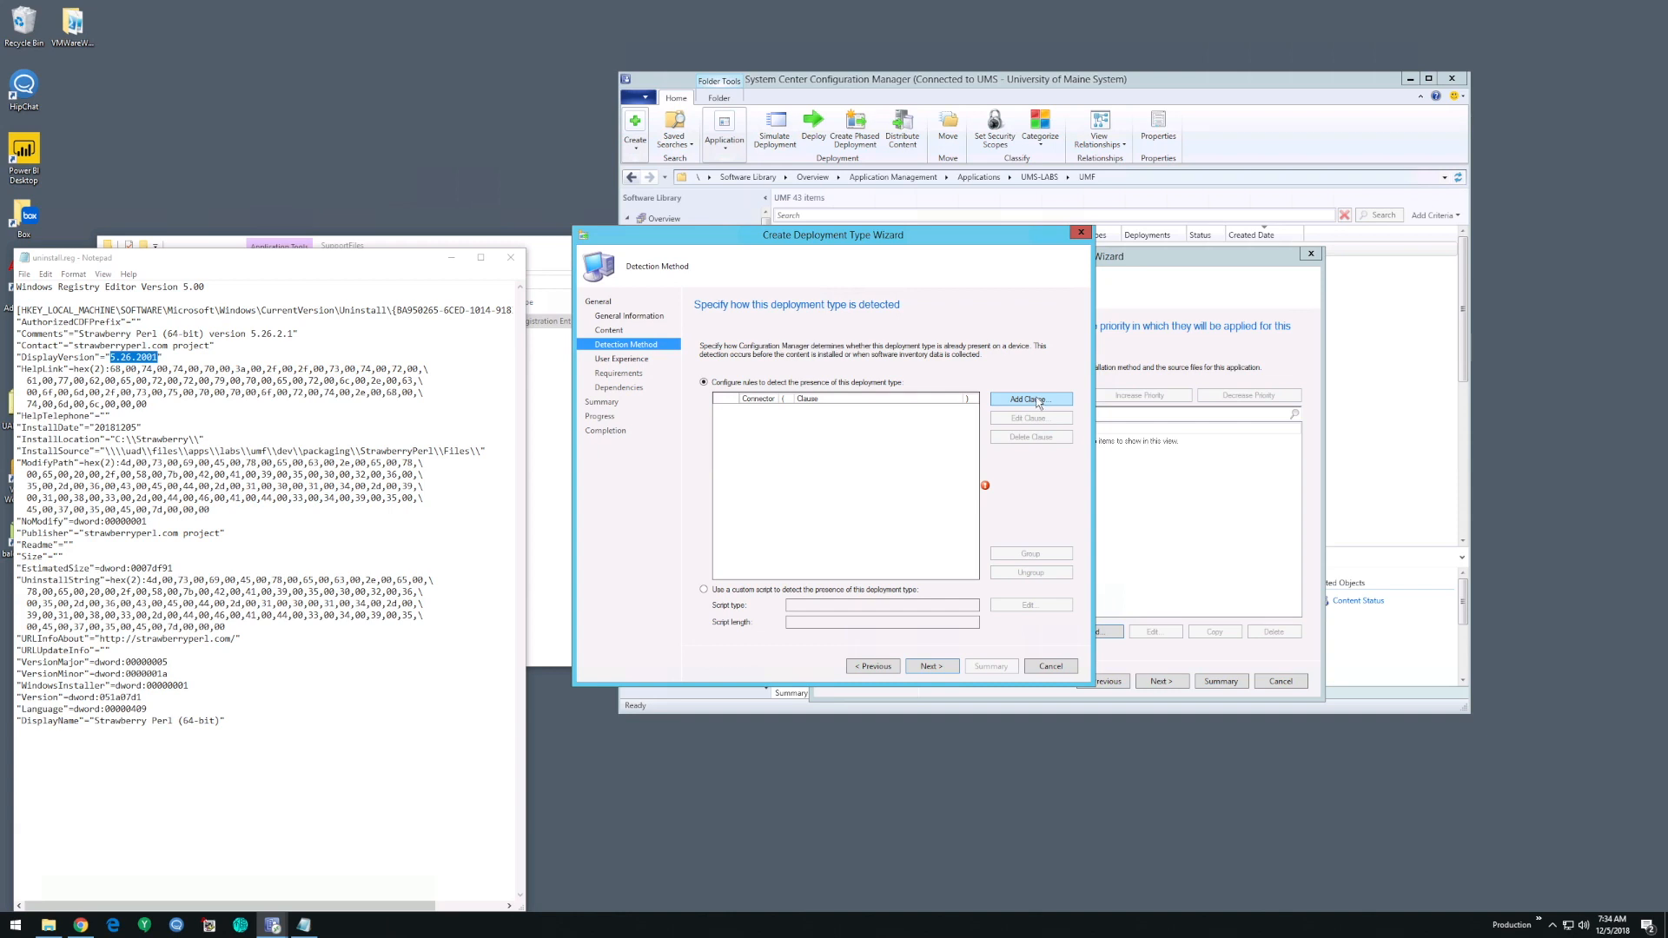
pyautogui.click(792, 316)
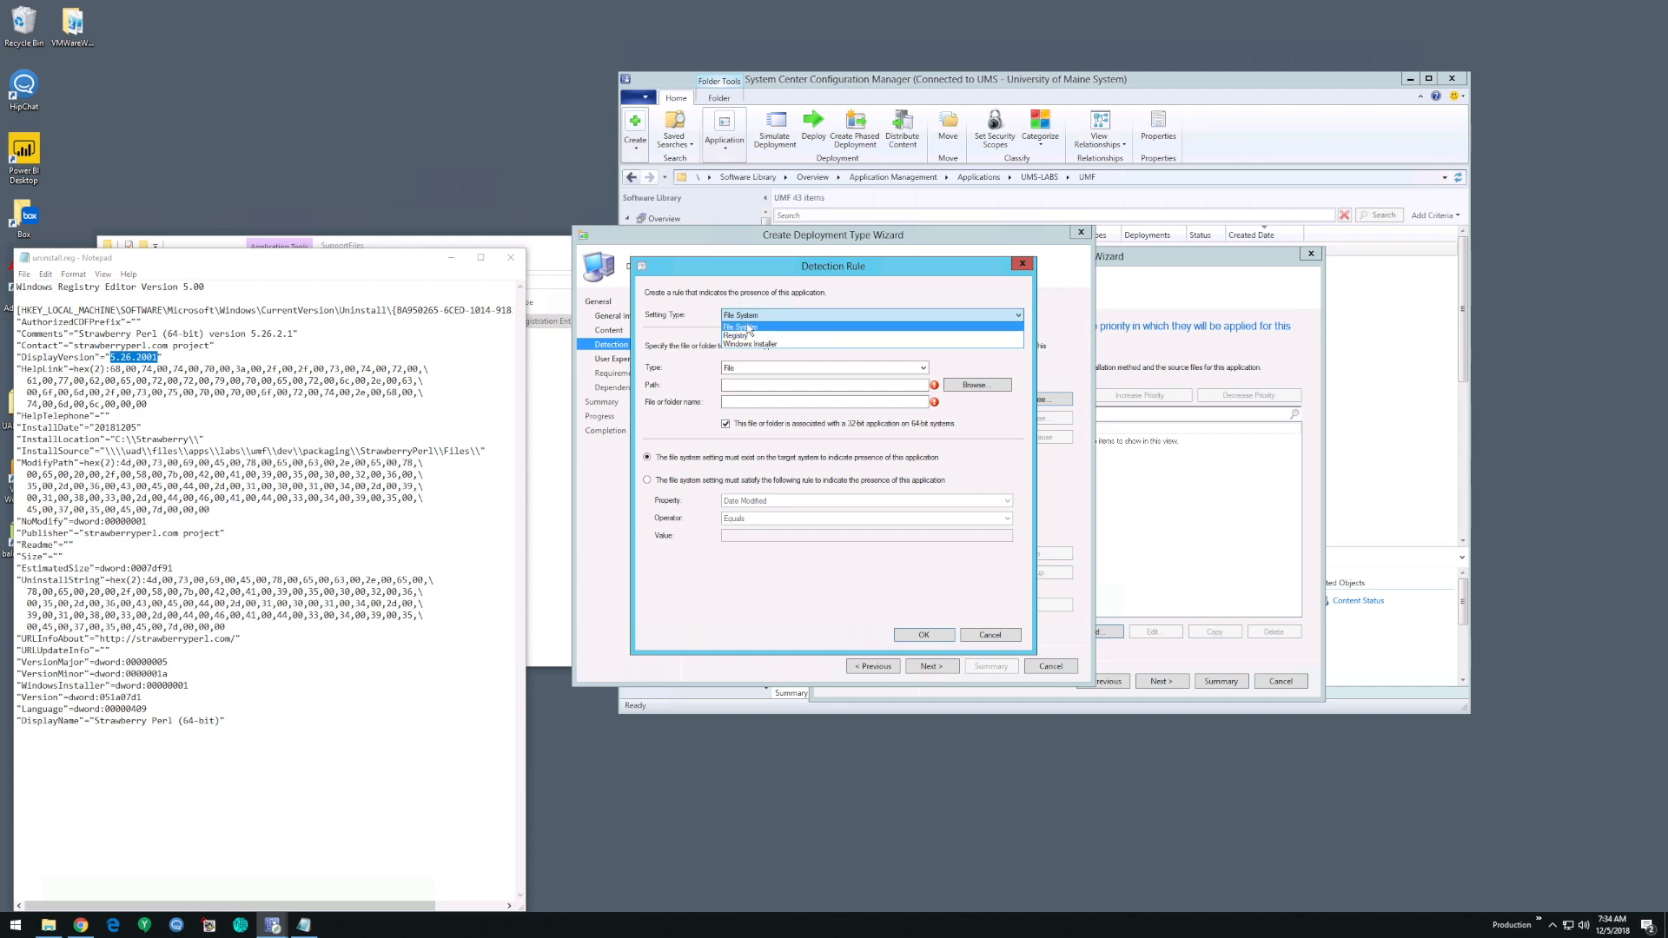
pyautogui.click(754, 338)
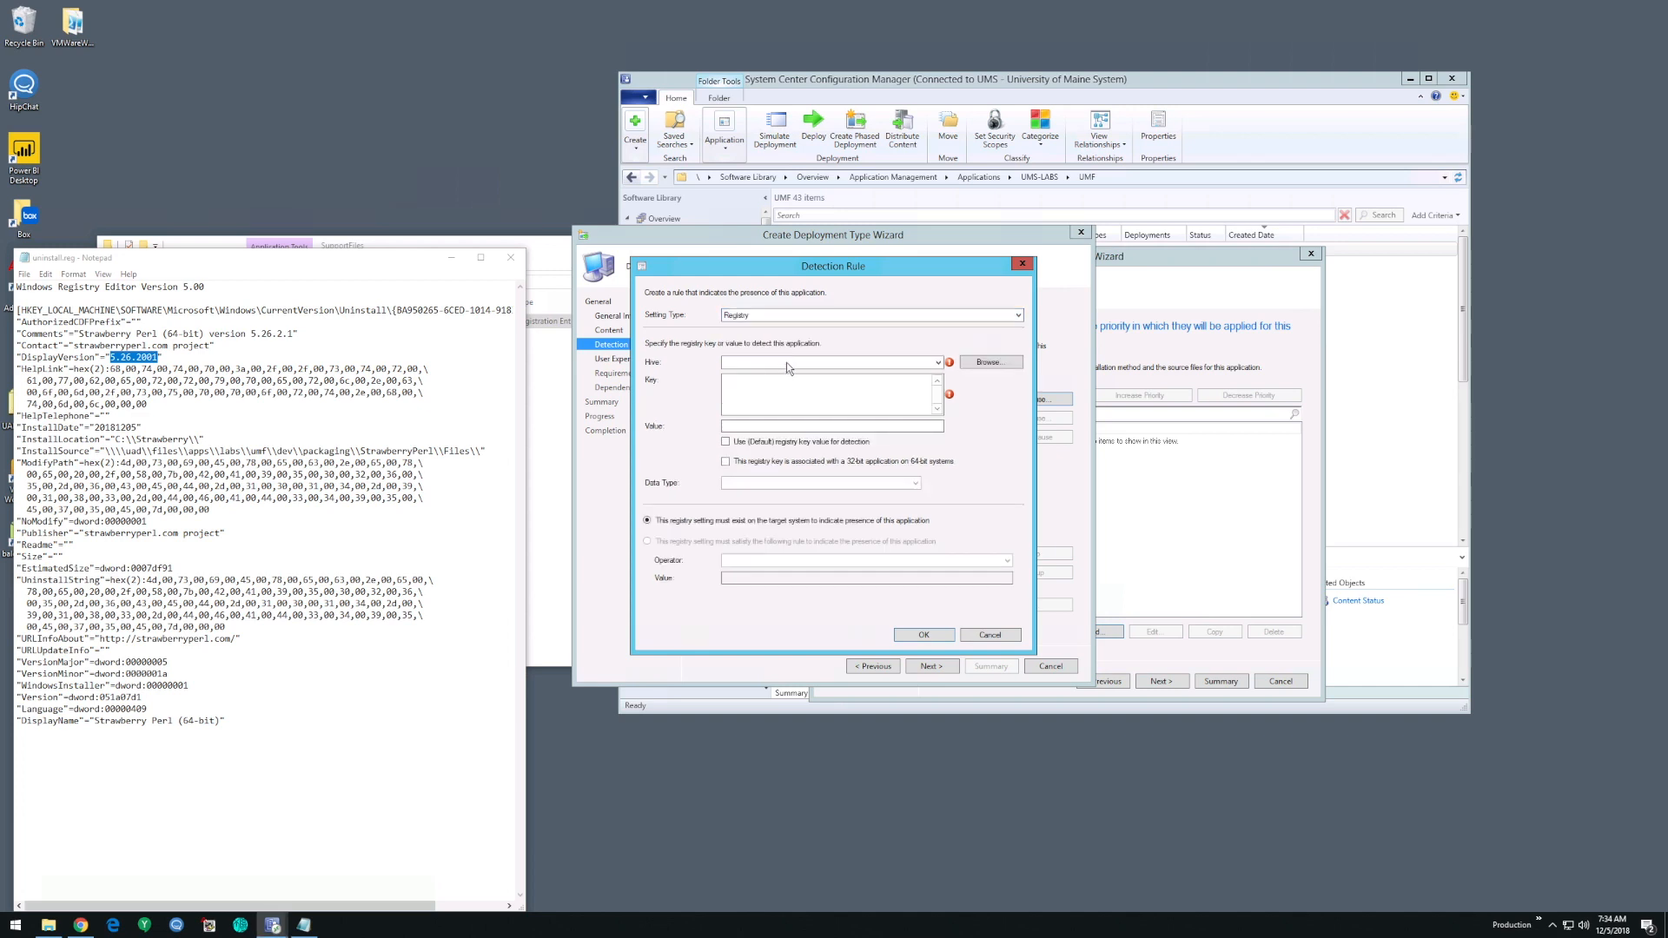
pyautogui.click(819, 361)
pyautogui.click(827, 346)
pyautogui.click(815, 359)
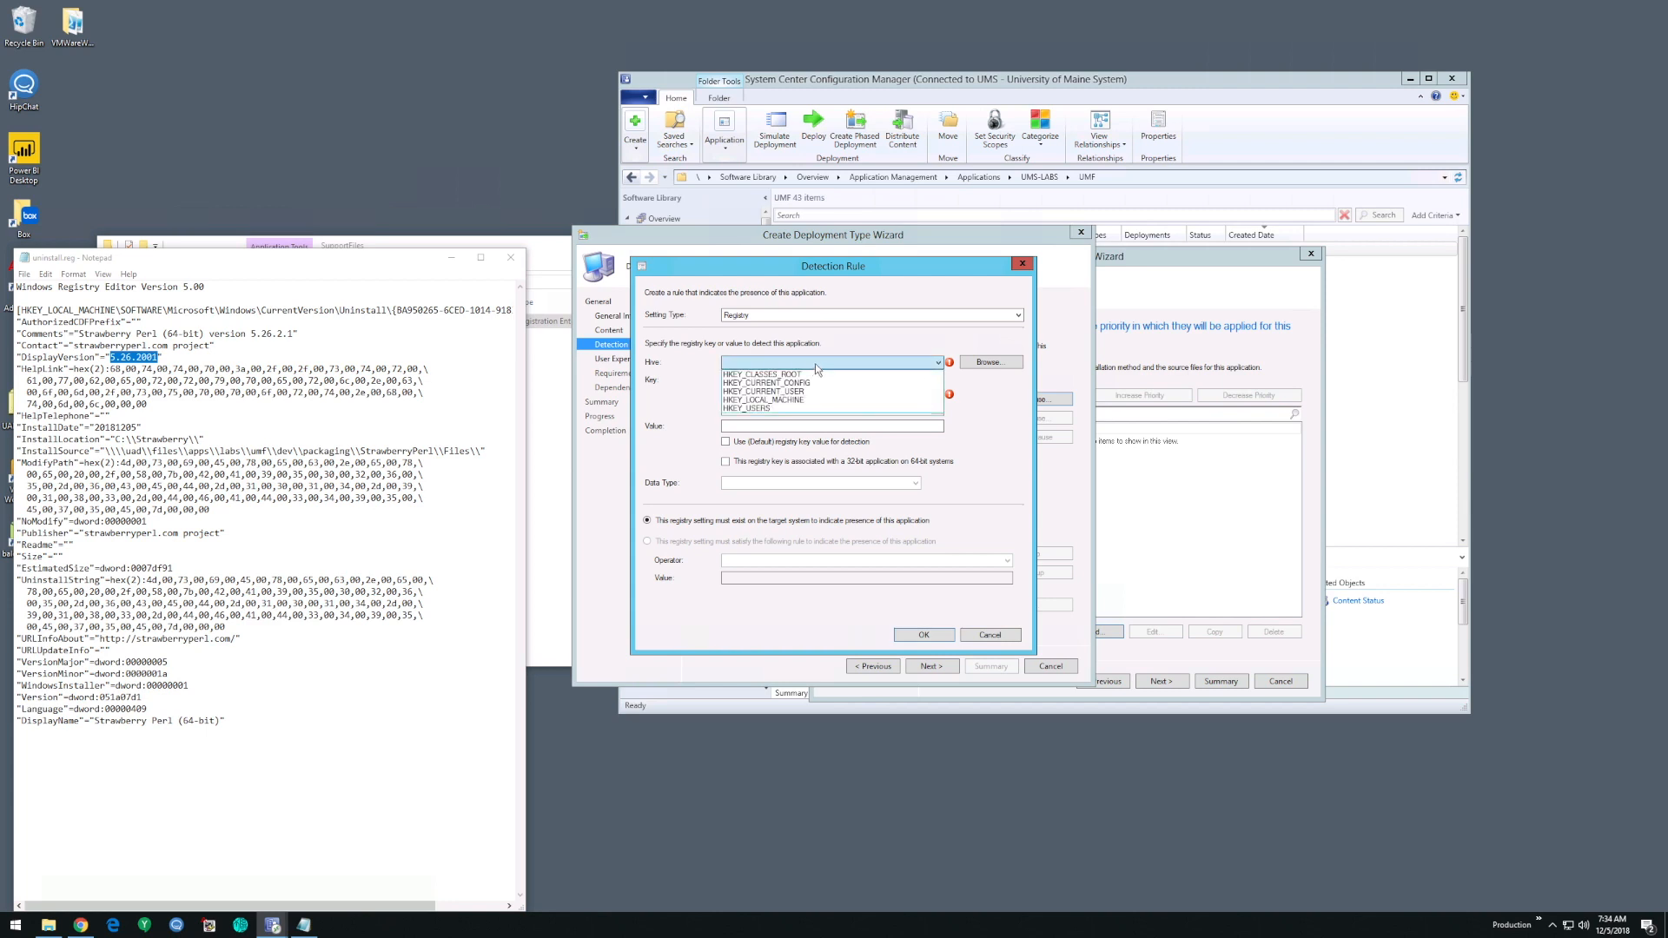
pyautogui.click(811, 399)
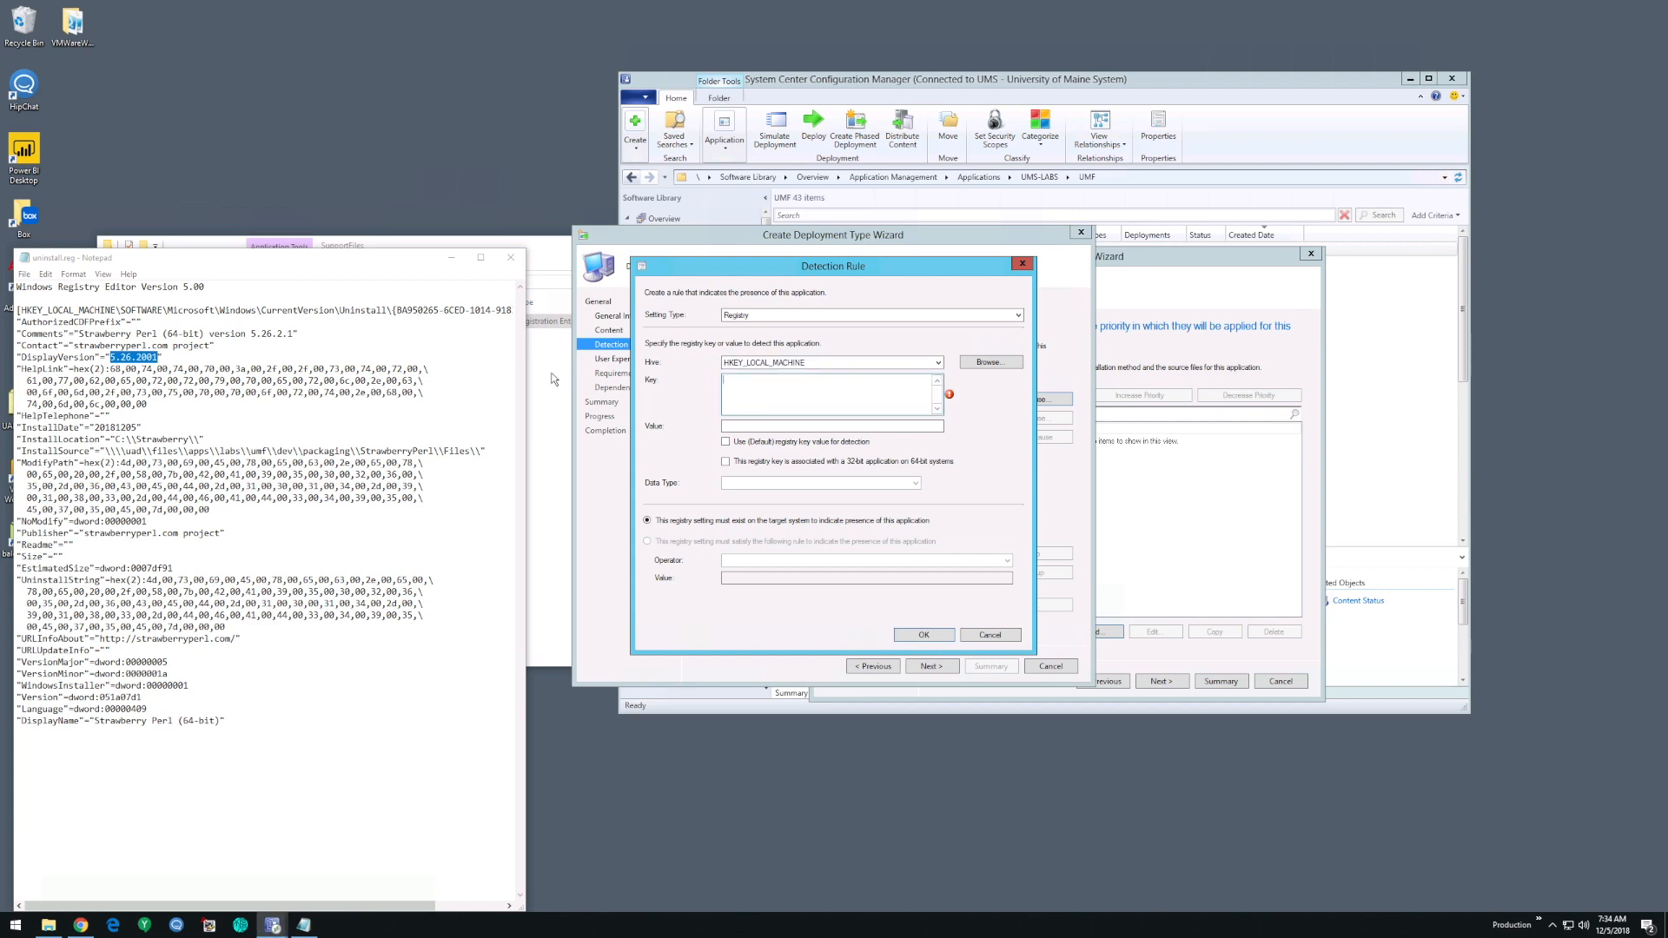
# - Copy the key path SOFTWARE\Microsoft\Windows\CurrentVersion\Uninstall\{BA950265-6CED-1014-9183-DFAD3495E75E} from uninstall.reg into the detection rule's key
pyautogui.click(186, 313)
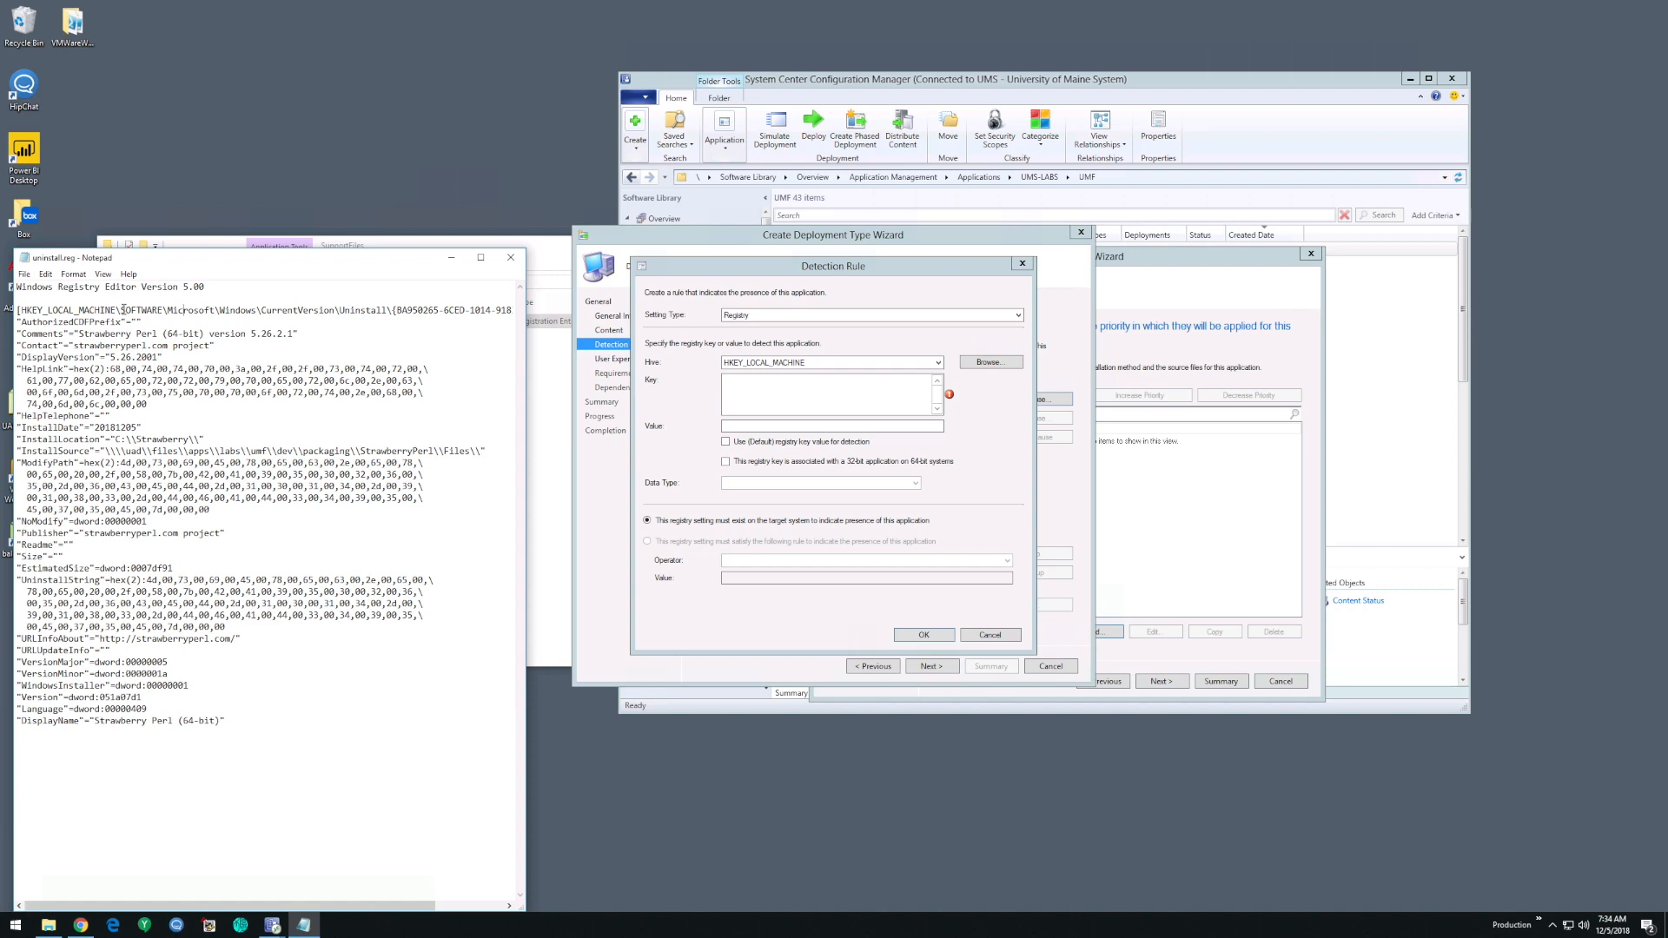
pyautogui.moveTo(123, 310); pyautogui.dragTo(177, 310)
pyautogui.moveTo(525, 338); pyautogui.dragTo(122, 310)
pyautogui.hotkey('ctrl', 'c')
pyautogui.click(854, 387)
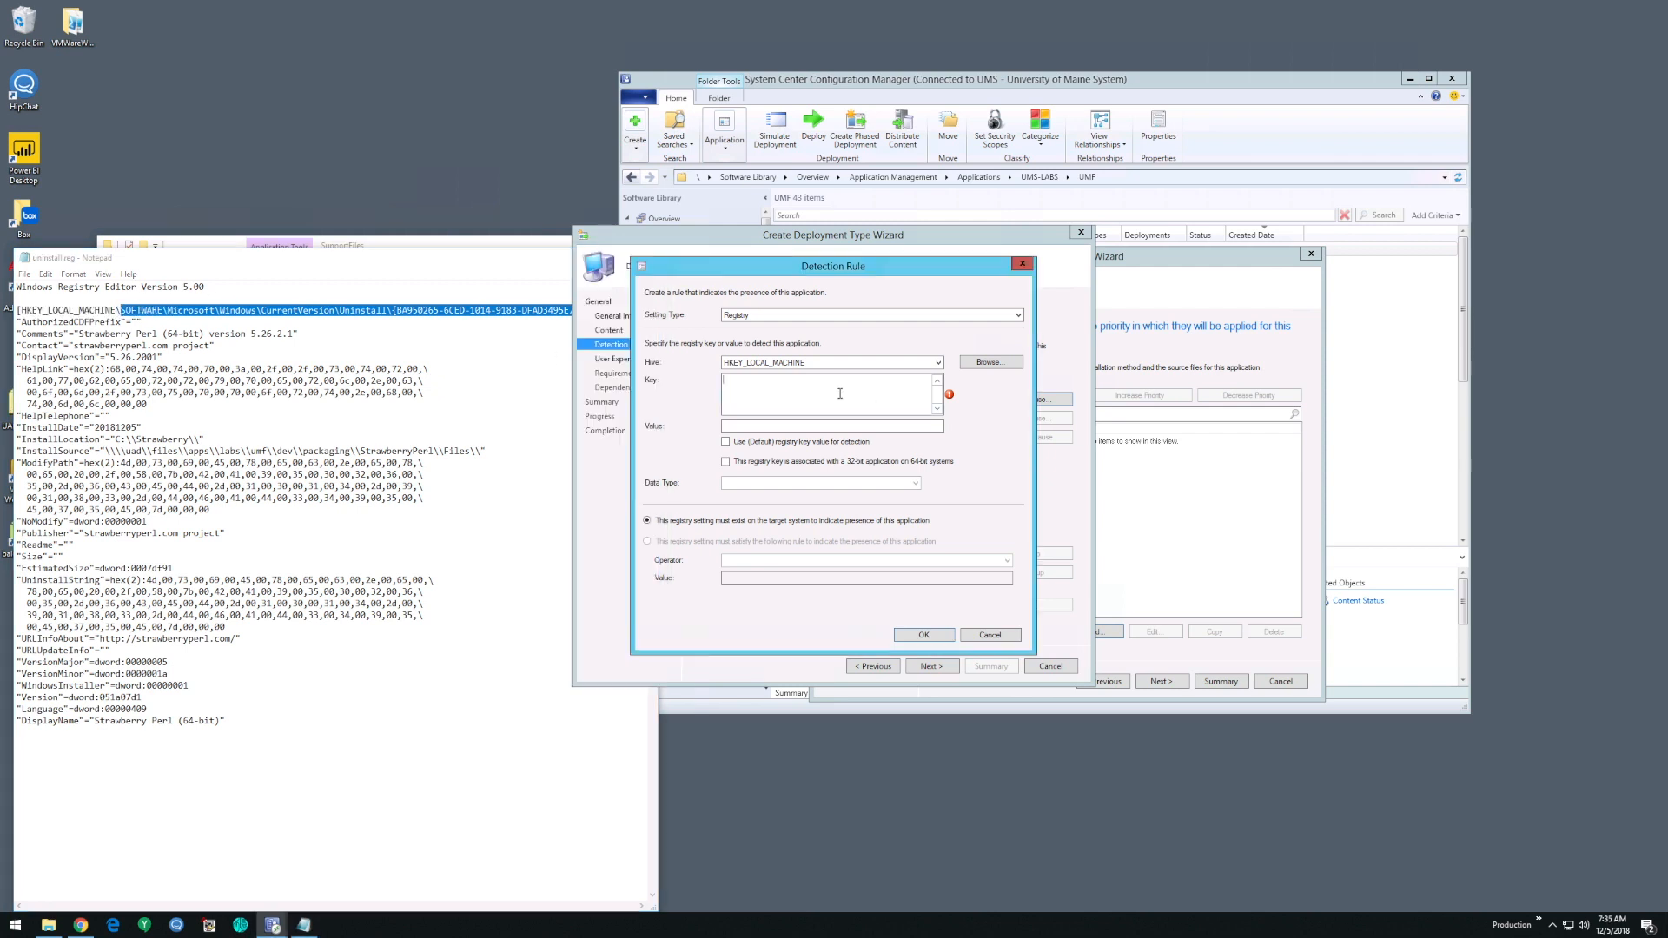
pyautogui.hotkey('ctrl', 'v')
pyautogui.moveTo(796, 273); pyautogui.dragTo(753, 273)
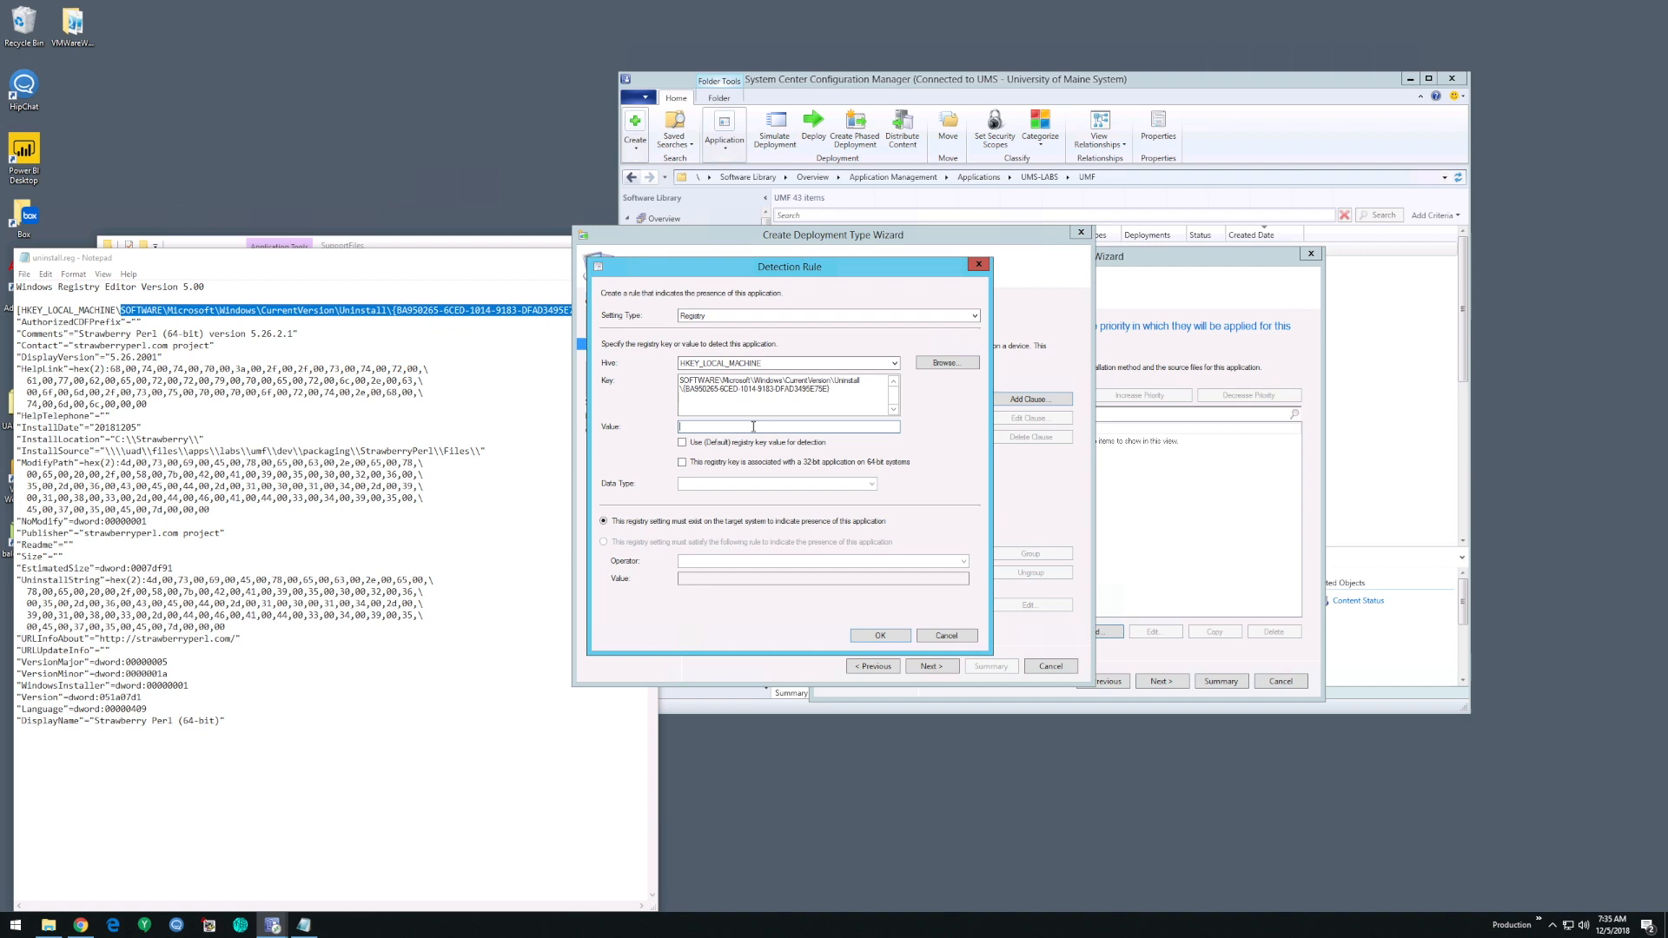
# - Copy the value name DisplayVersion from uninstall.reg into the detection rule and set its data type to String
pyautogui.tripleClick(54, 357)
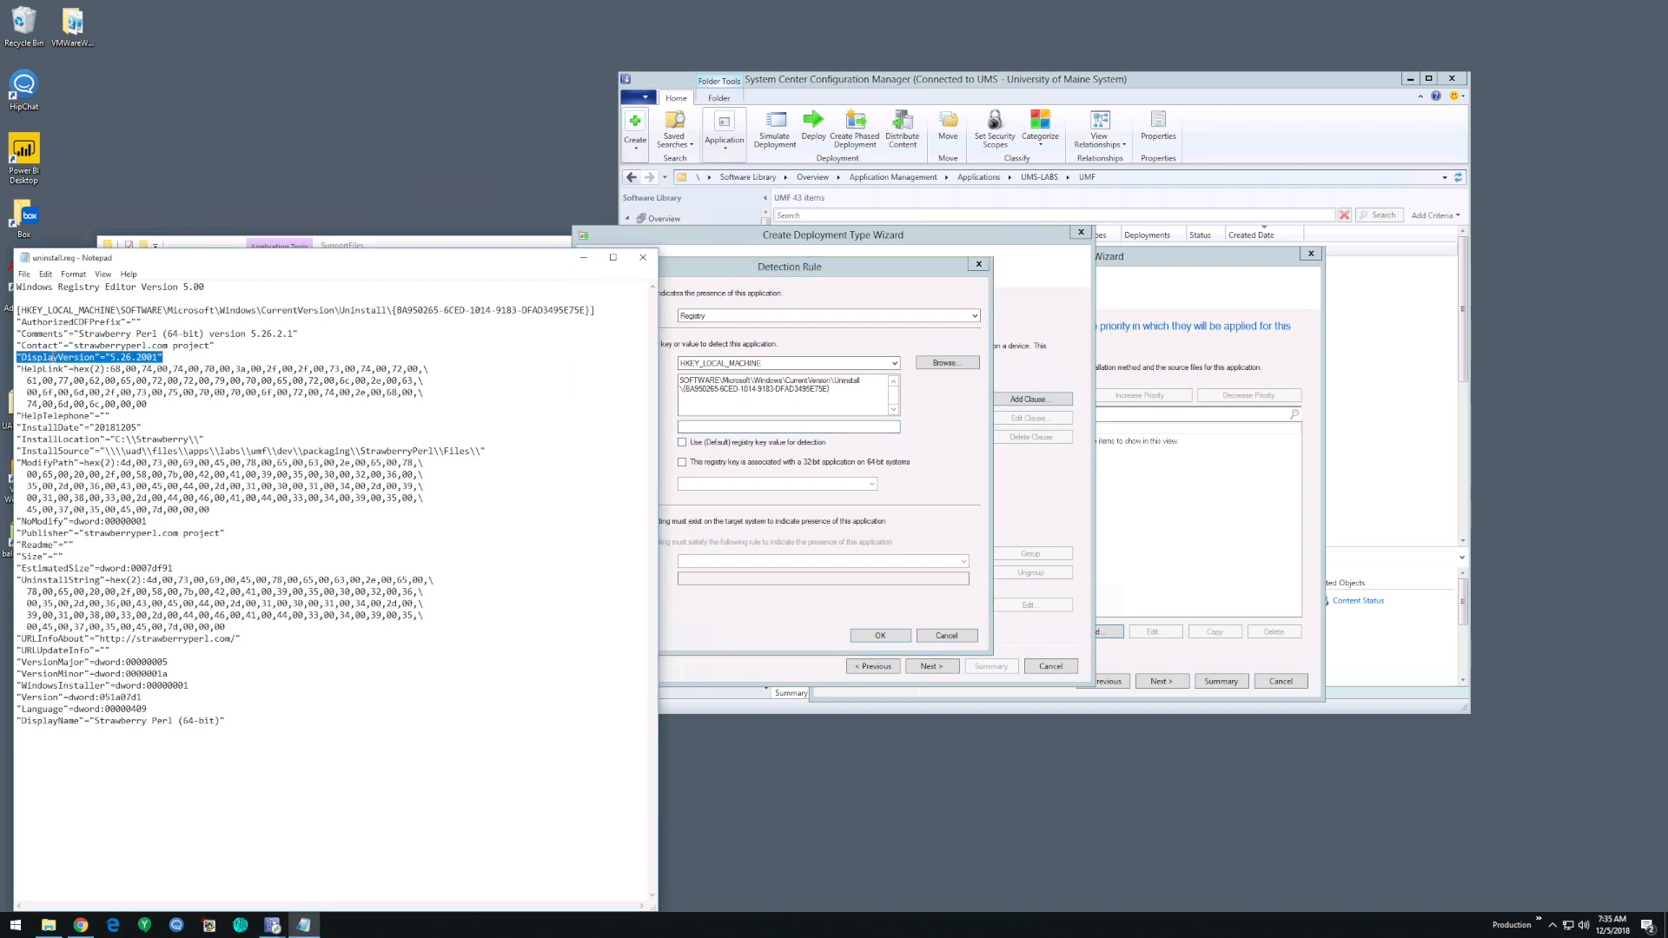
pyautogui.press('super')
pyautogui.press('super')
pyautogui.moveTo(98, 358); pyautogui.dragTo(22, 357)
pyautogui.hotkey('ctrl', 'c')
pyautogui.click(748, 427)
pyautogui.hotkey('ctrl', 'v')
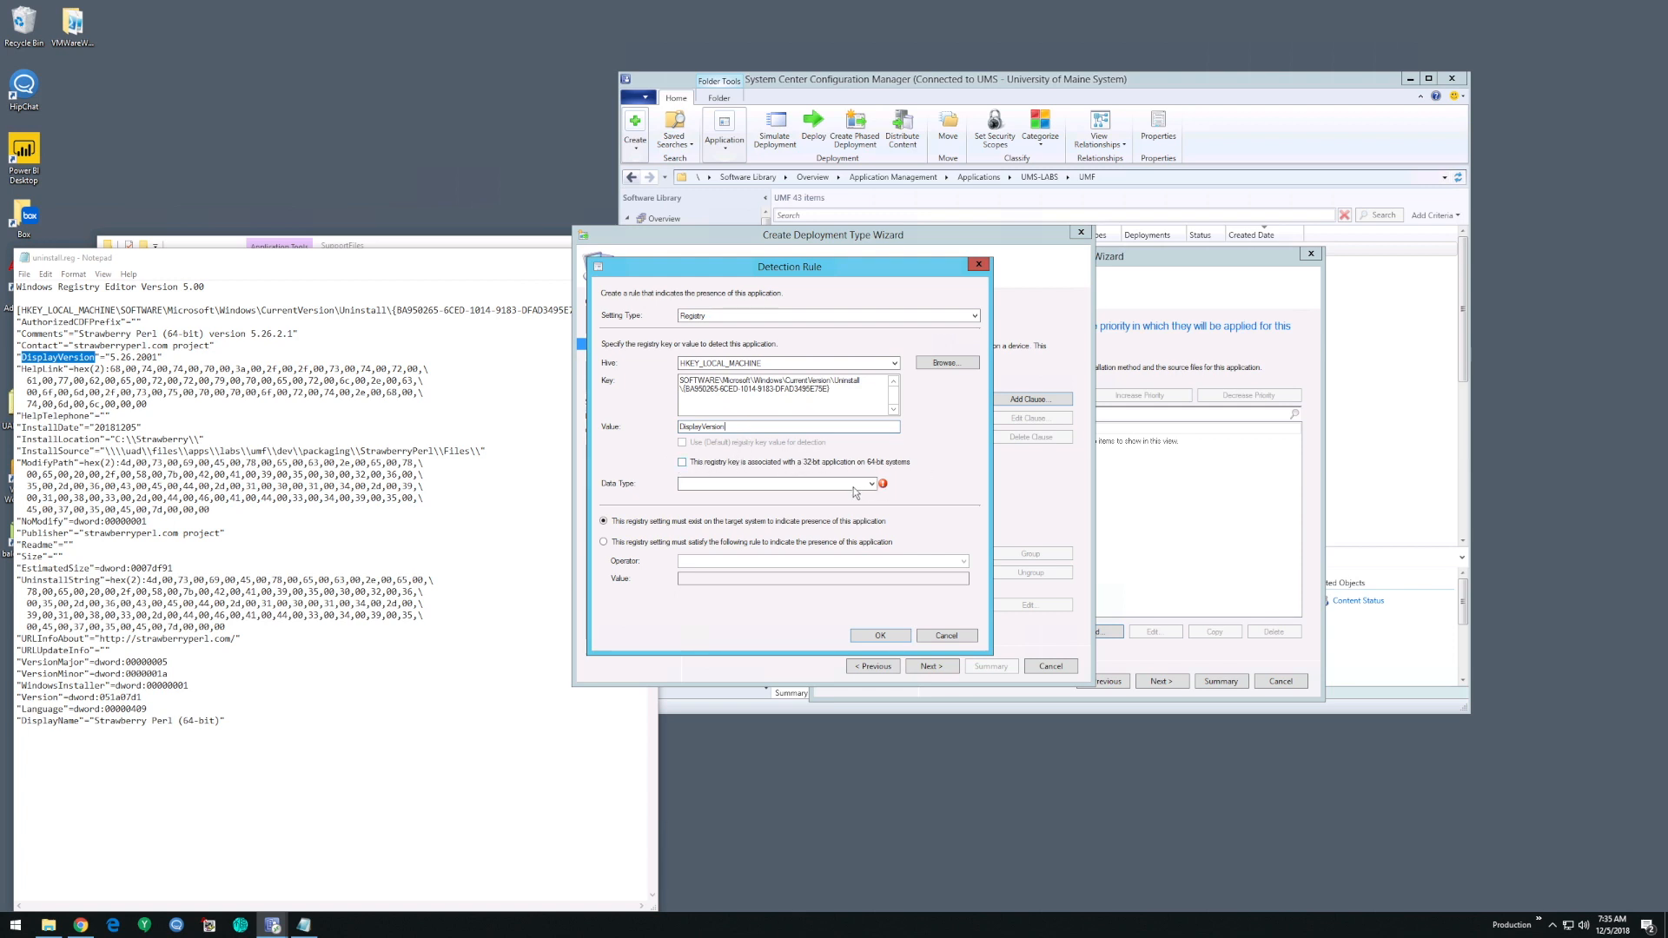
pyautogui.click(836, 482)
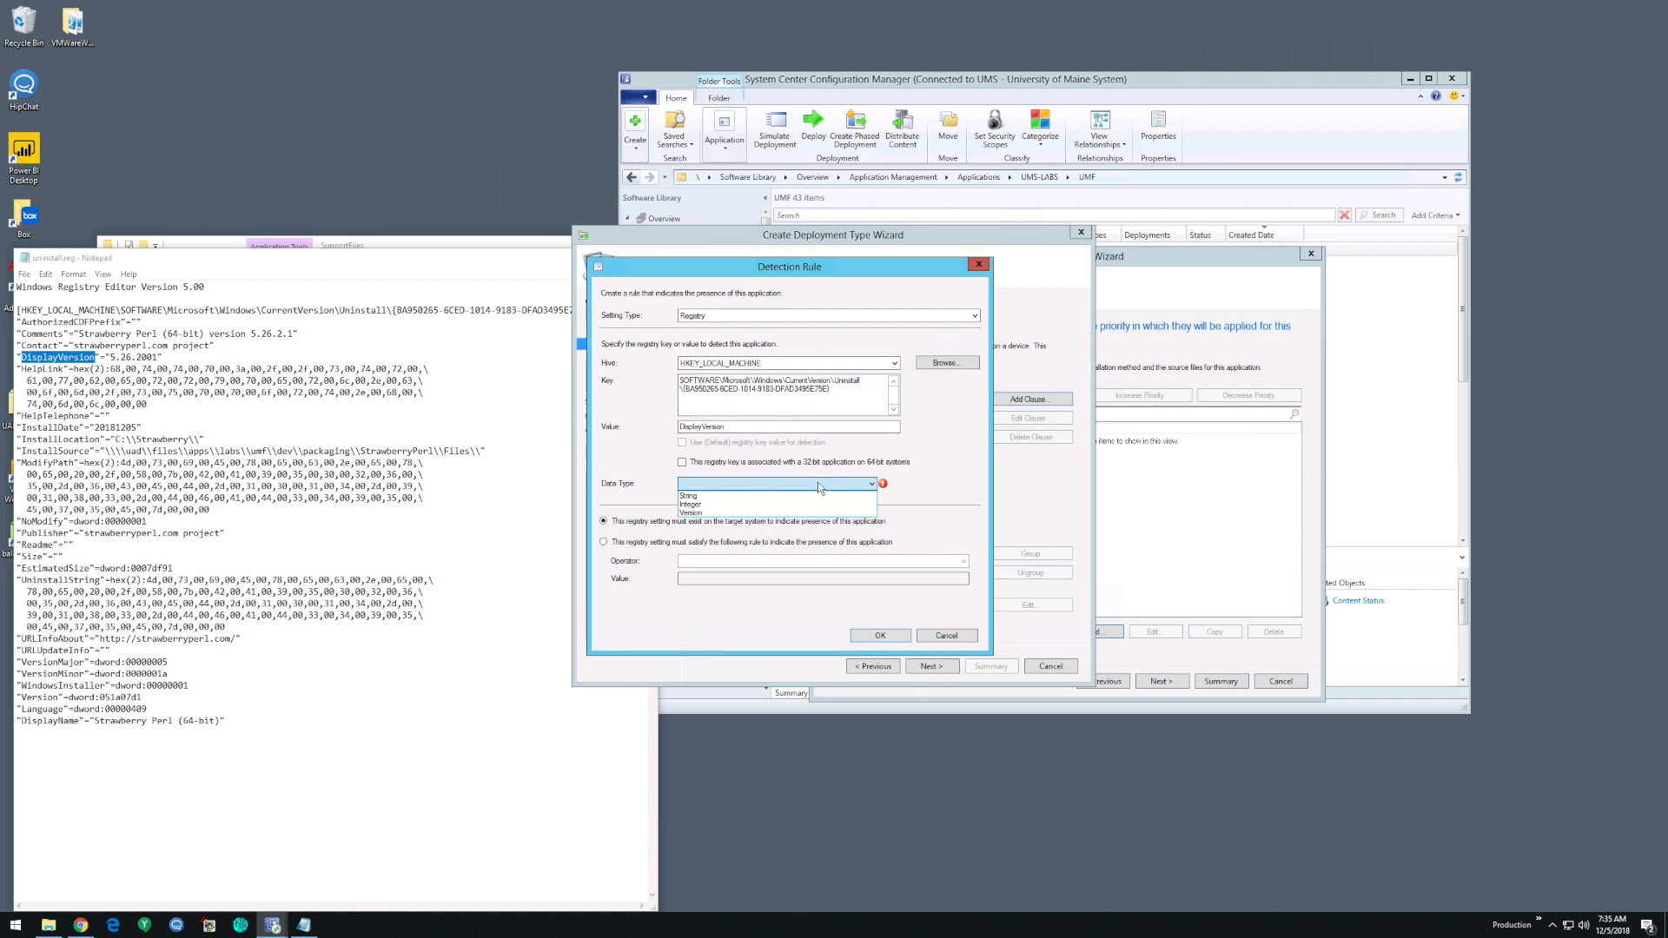
pyautogui.click(690, 496)
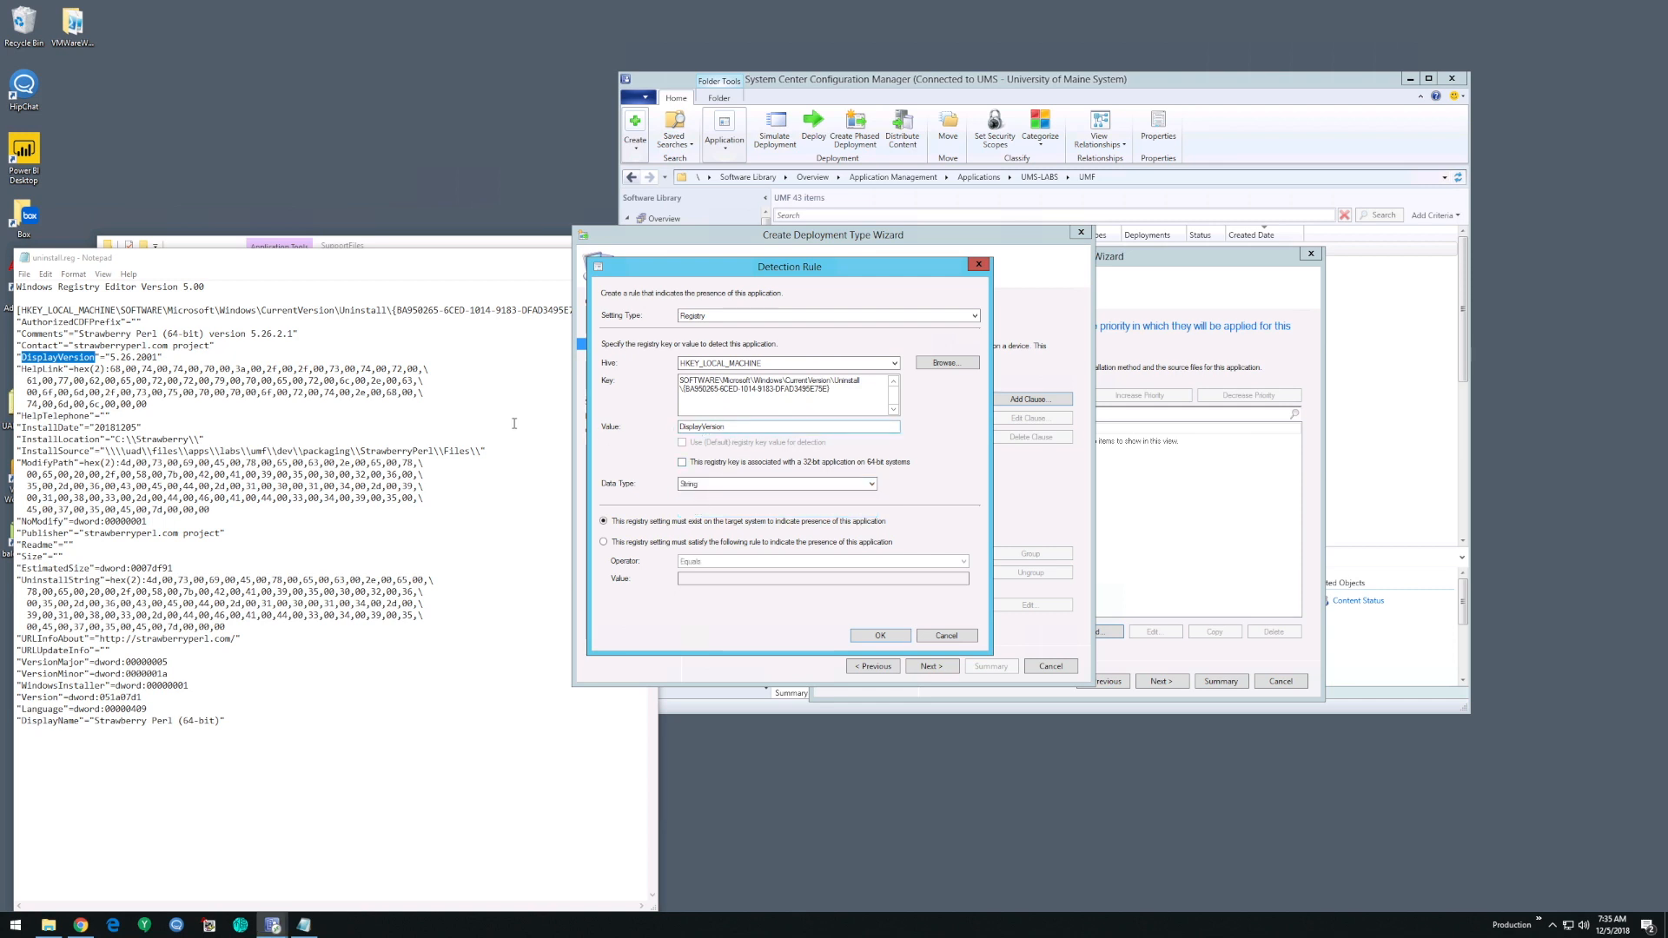
# - Require the registry value to equal 5.26.2001, copied from uninstall.reg, save the detection rule, and accept the detection method
pyautogui.moveTo(110, 357); pyautogui.dragTo(158, 357)
pyautogui.hotkey('ctrl', 'c')
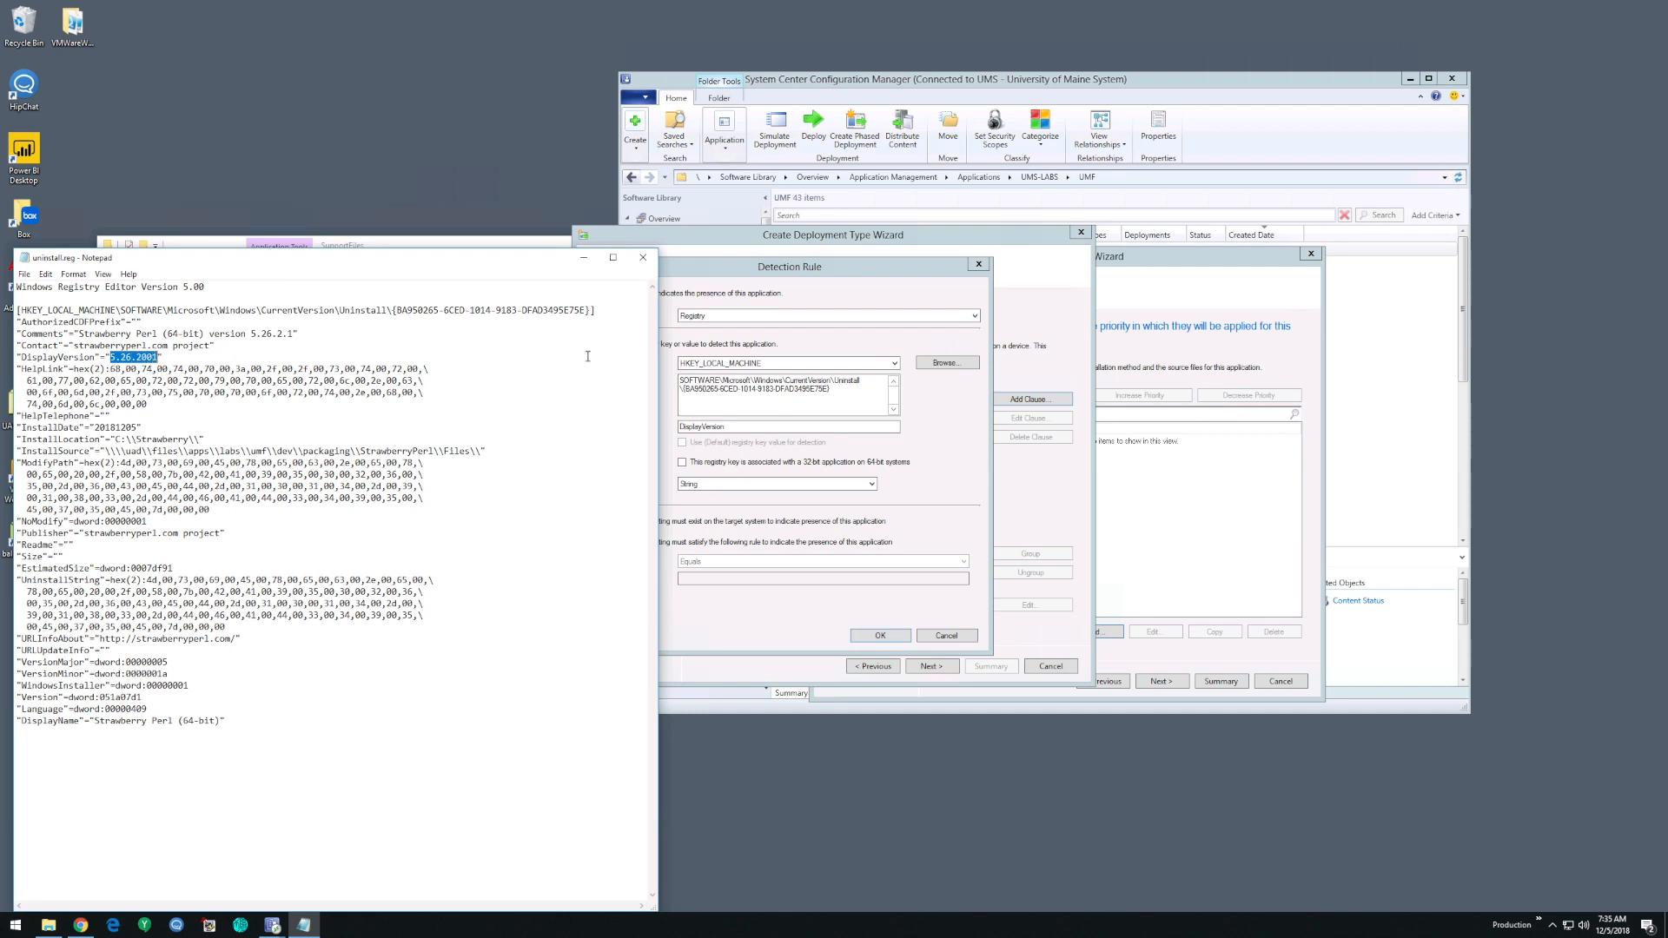
pyautogui.click(944, 503)
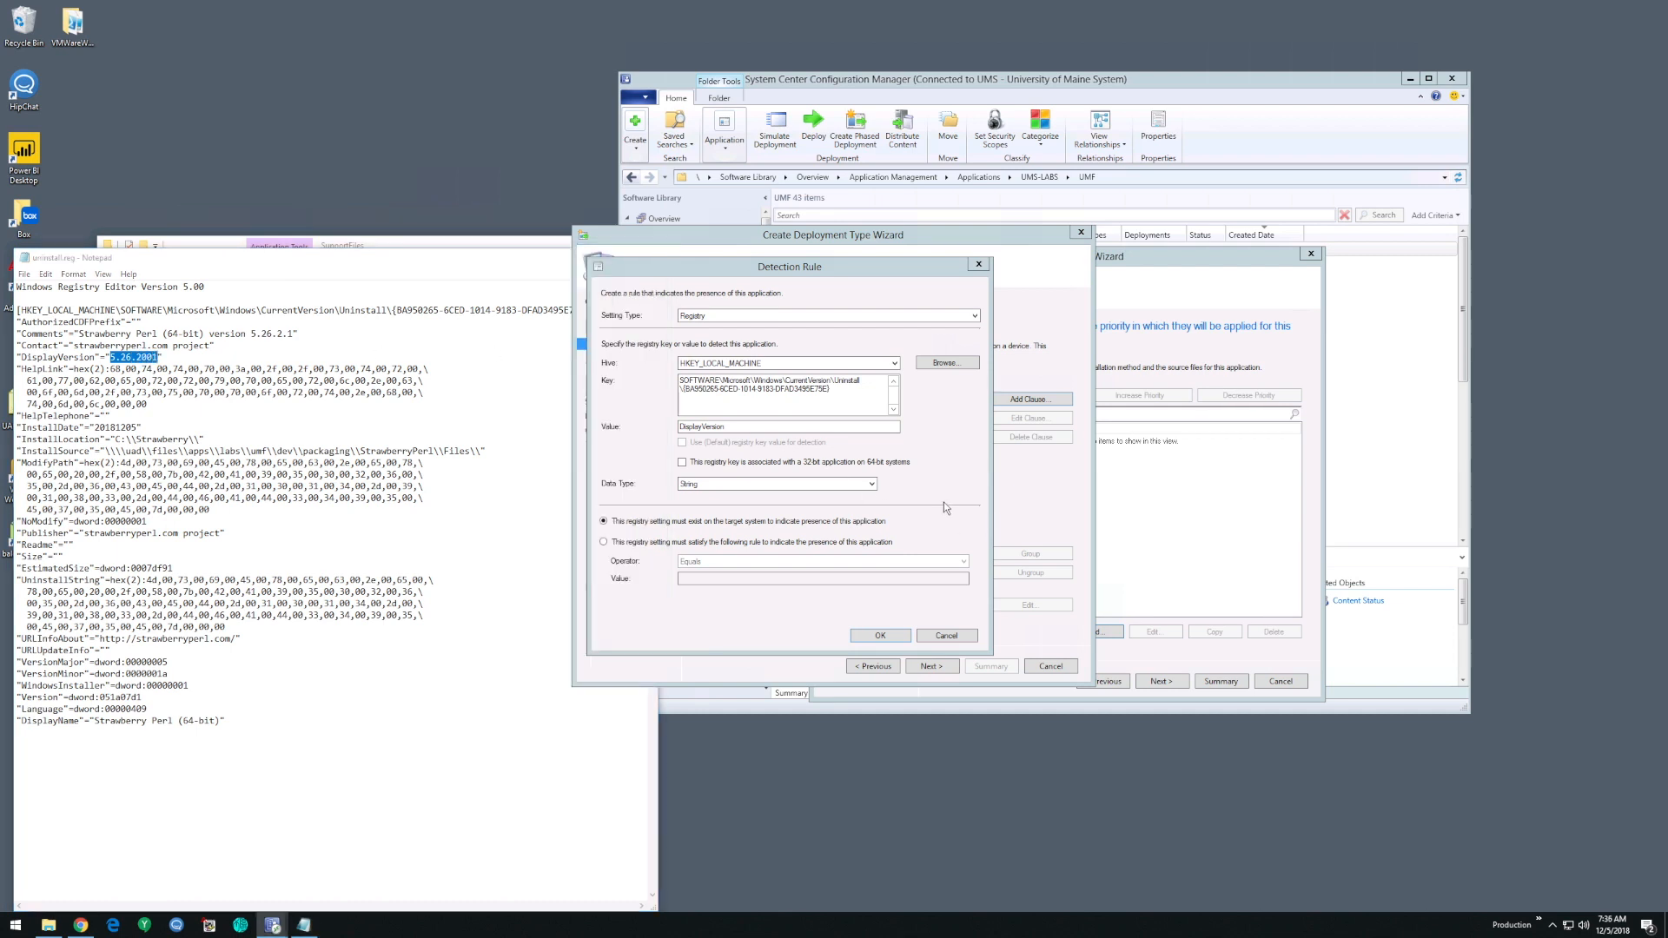
pyautogui.click(605, 542)
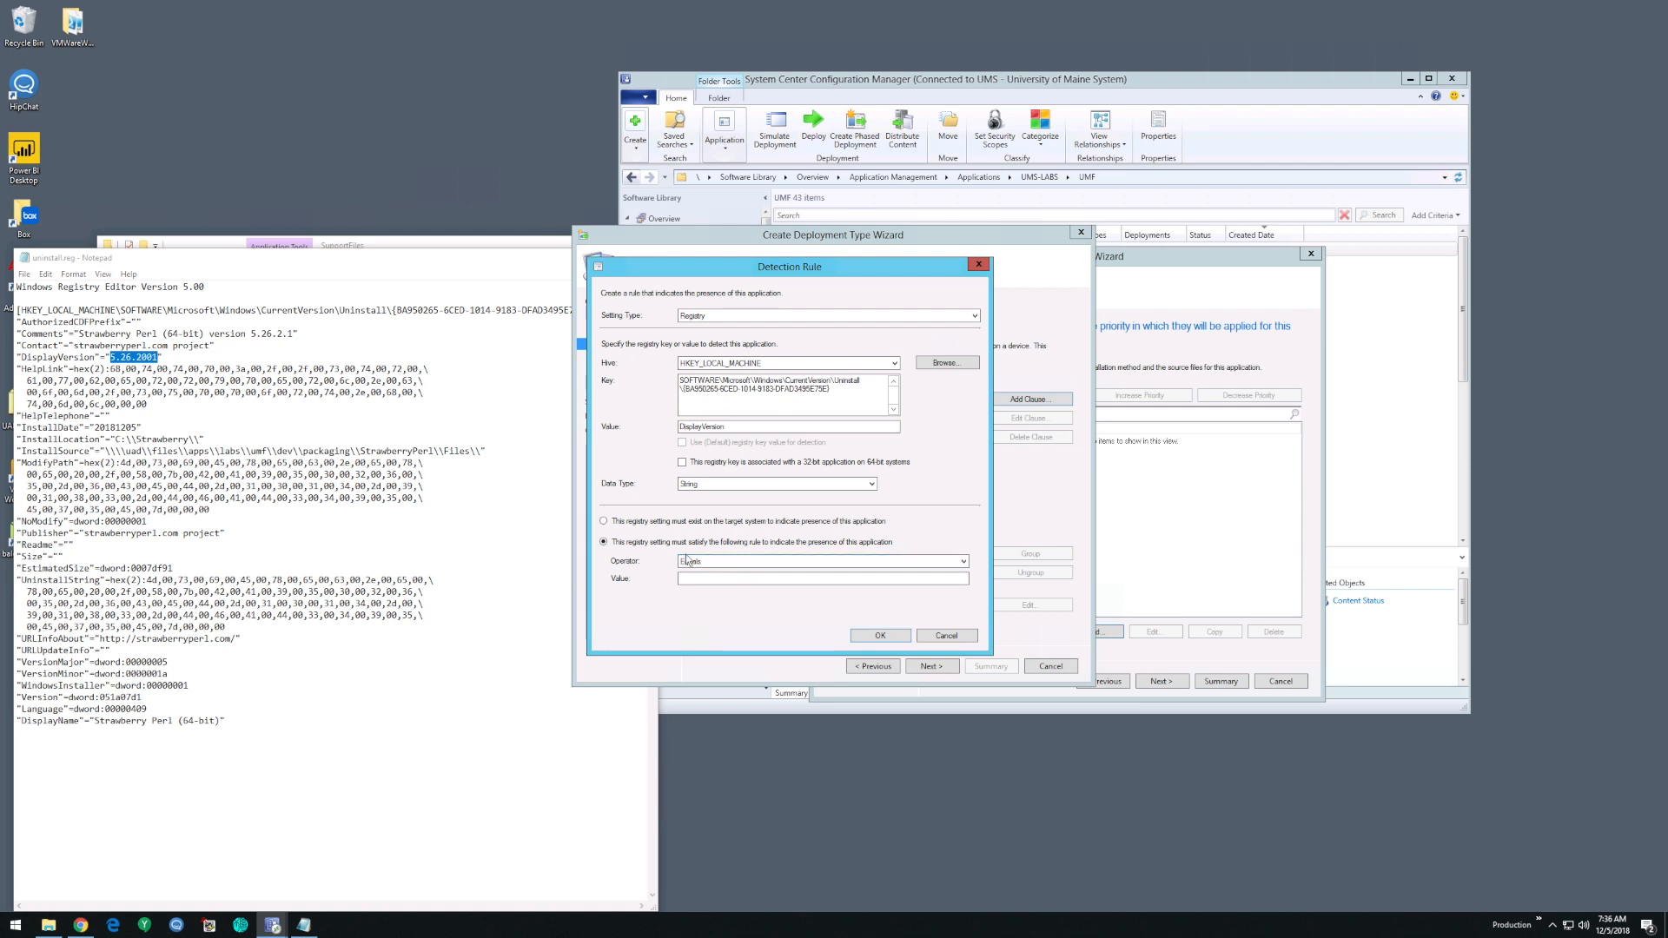
pyautogui.click(704, 578)
pyautogui.hotkey('ctrl', 'v')
pyautogui.click(758, 563)
pyautogui.click(776, 544)
pyautogui.click(874, 634)
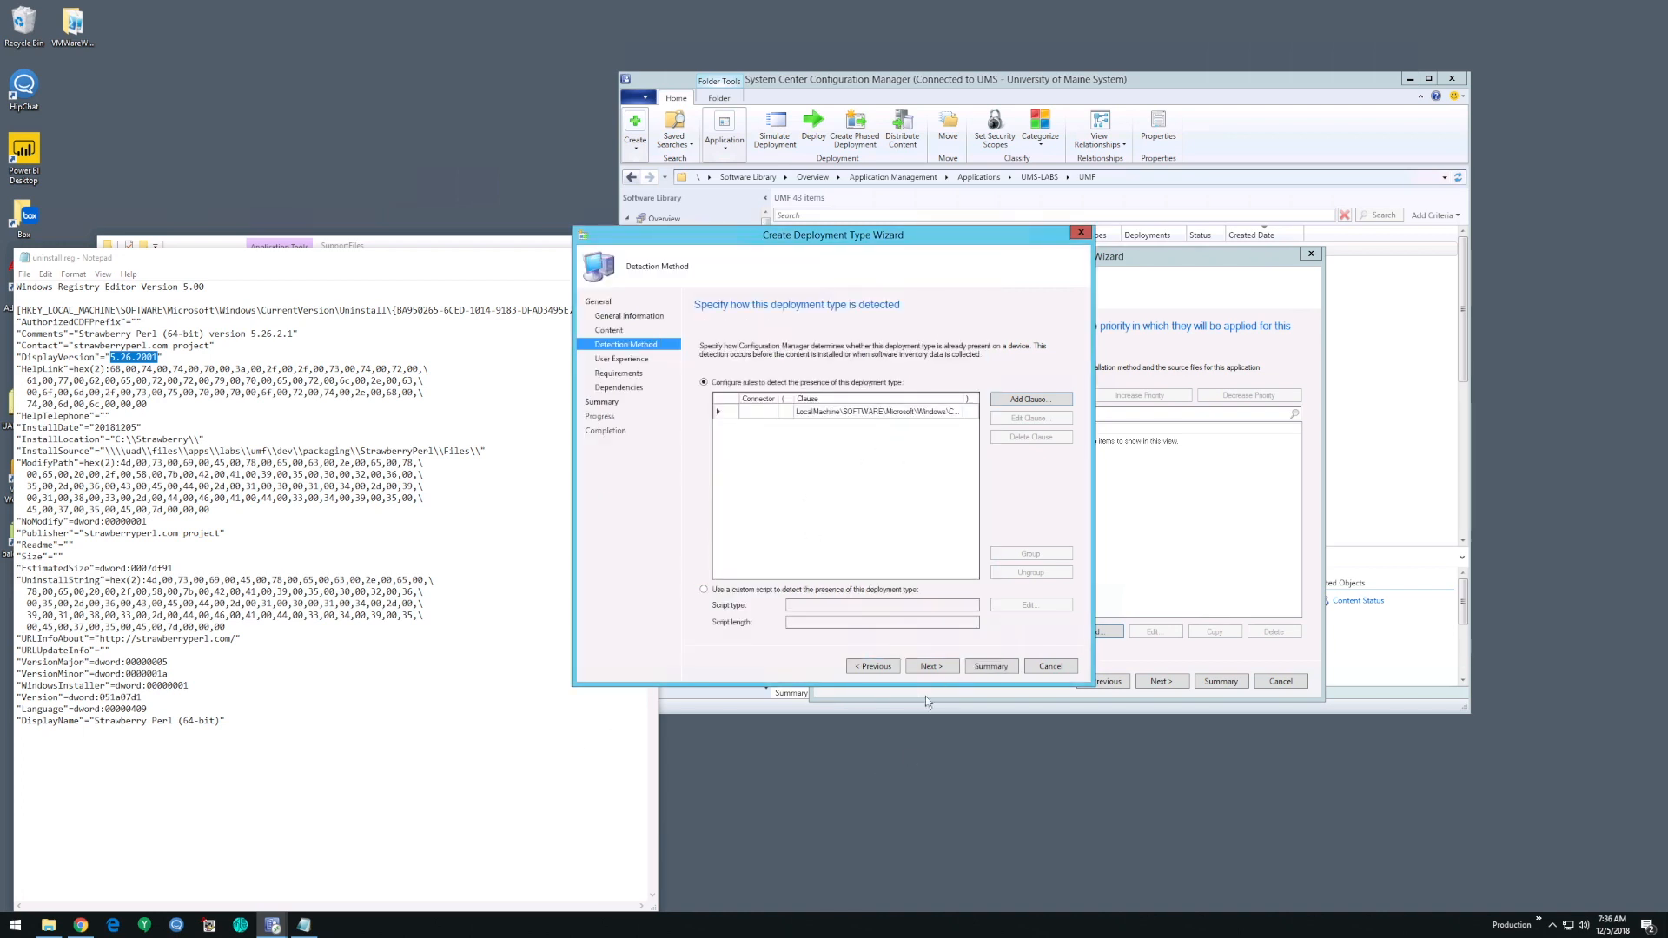
pyautogui.click(941, 666)
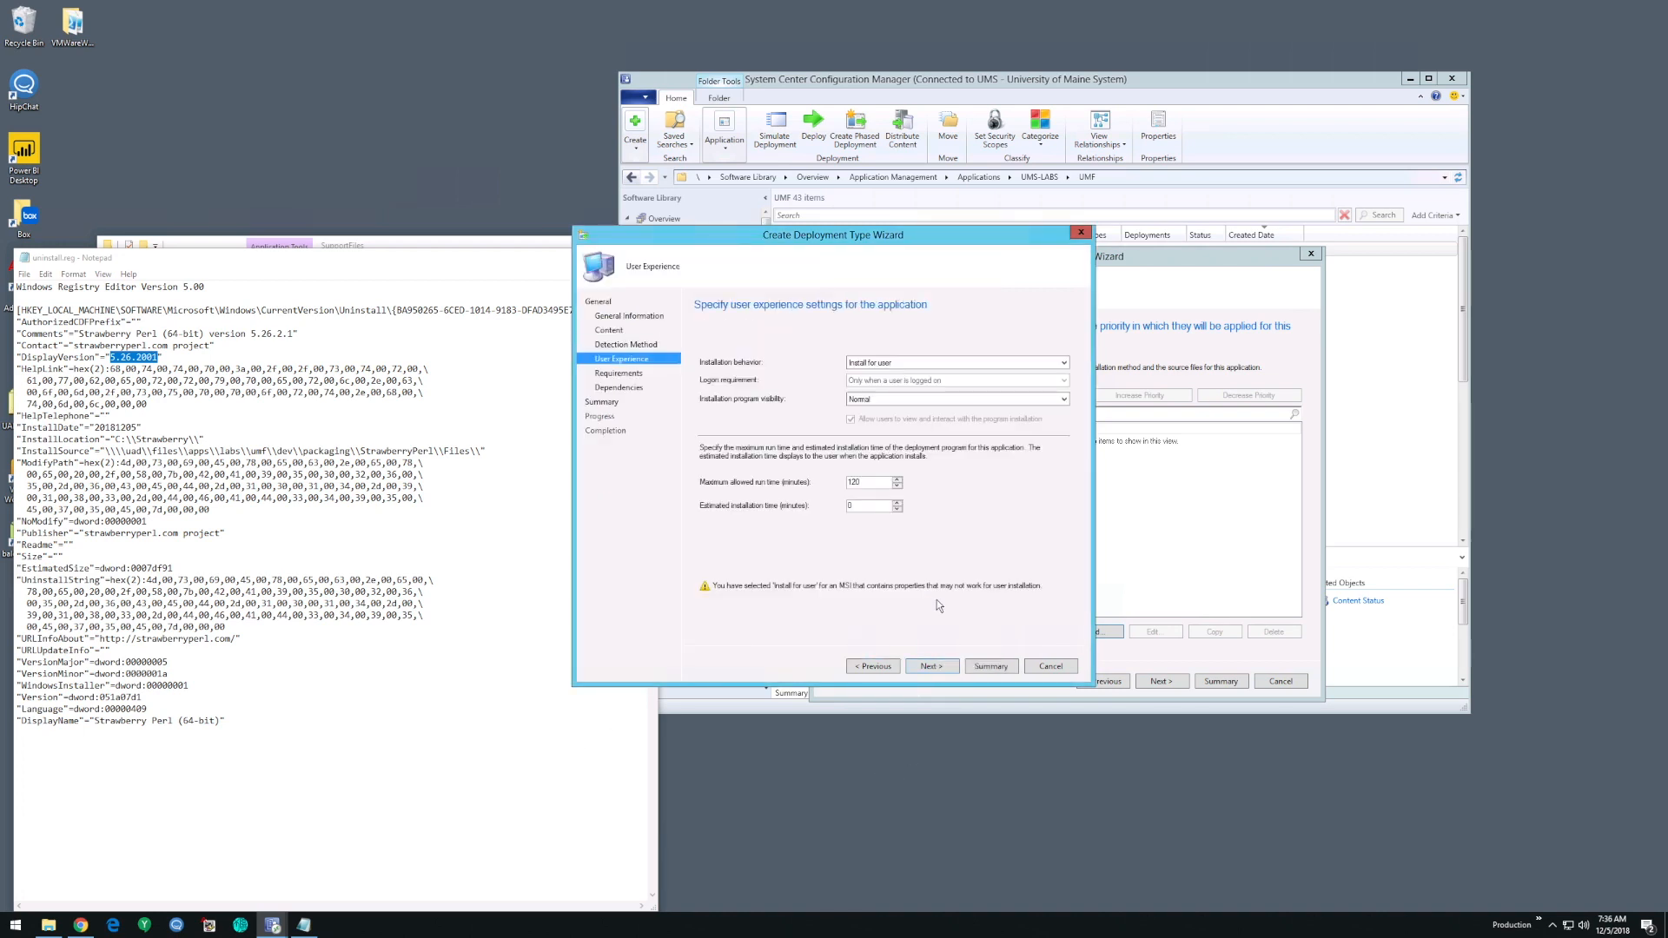
# - Set the installation behavior to Install for system, logon requirement to Whether or not a user is logged on, and program visibility to Hidden
pyautogui.click(889, 365)
pyautogui.click(896, 384)
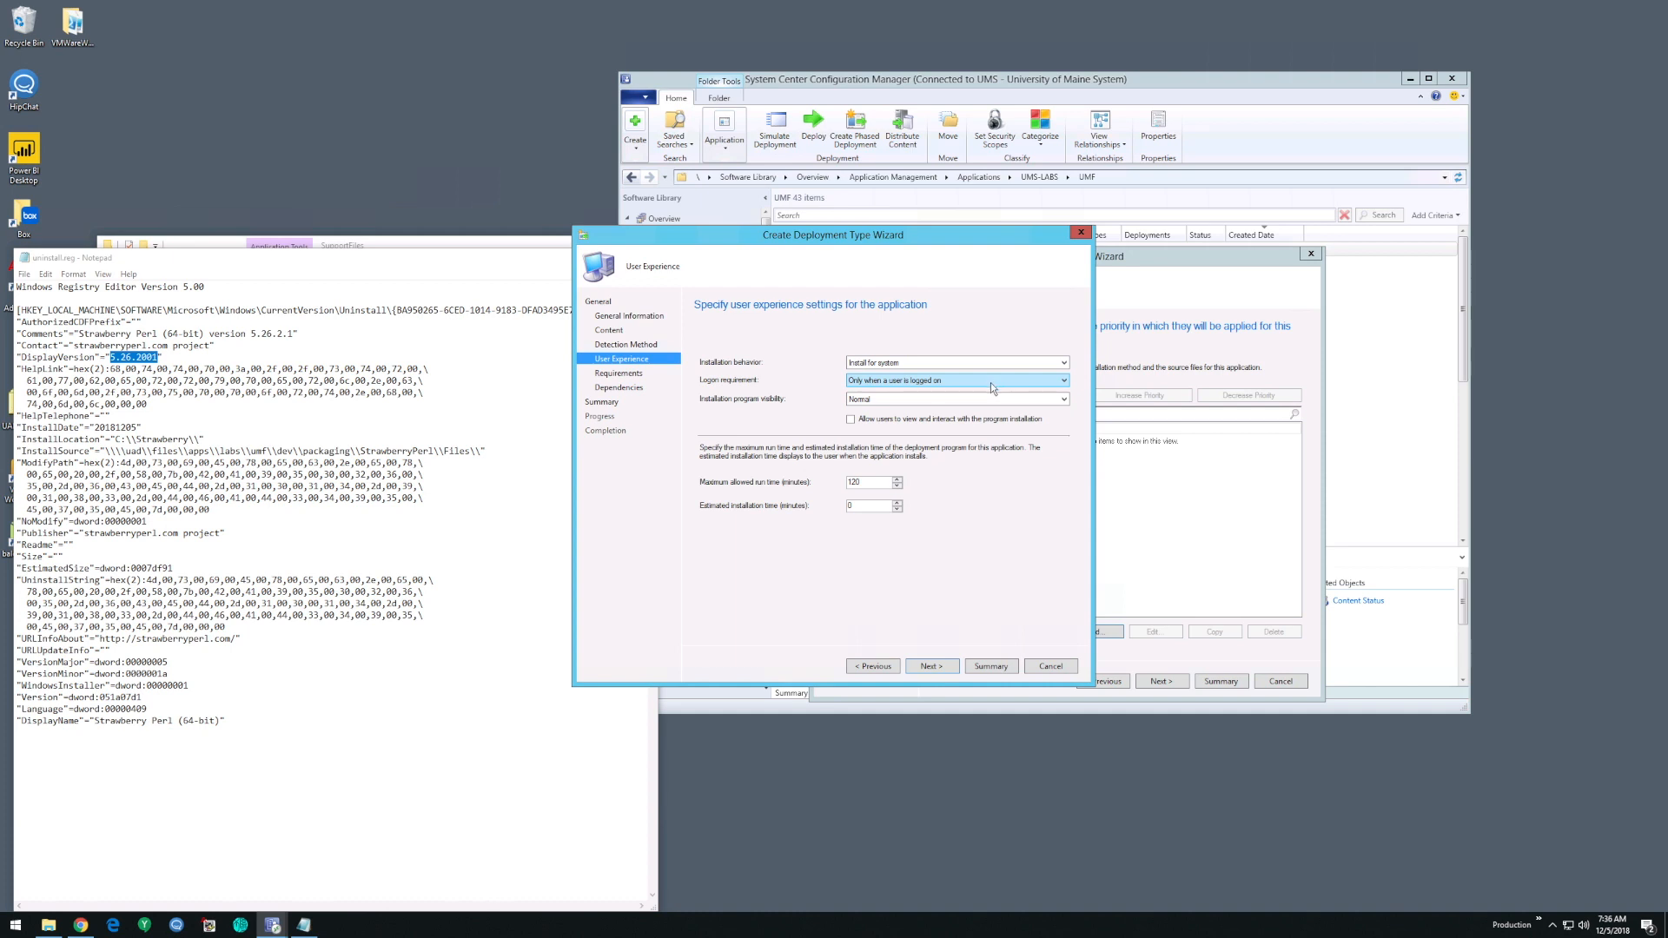
pyautogui.click(904, 383)
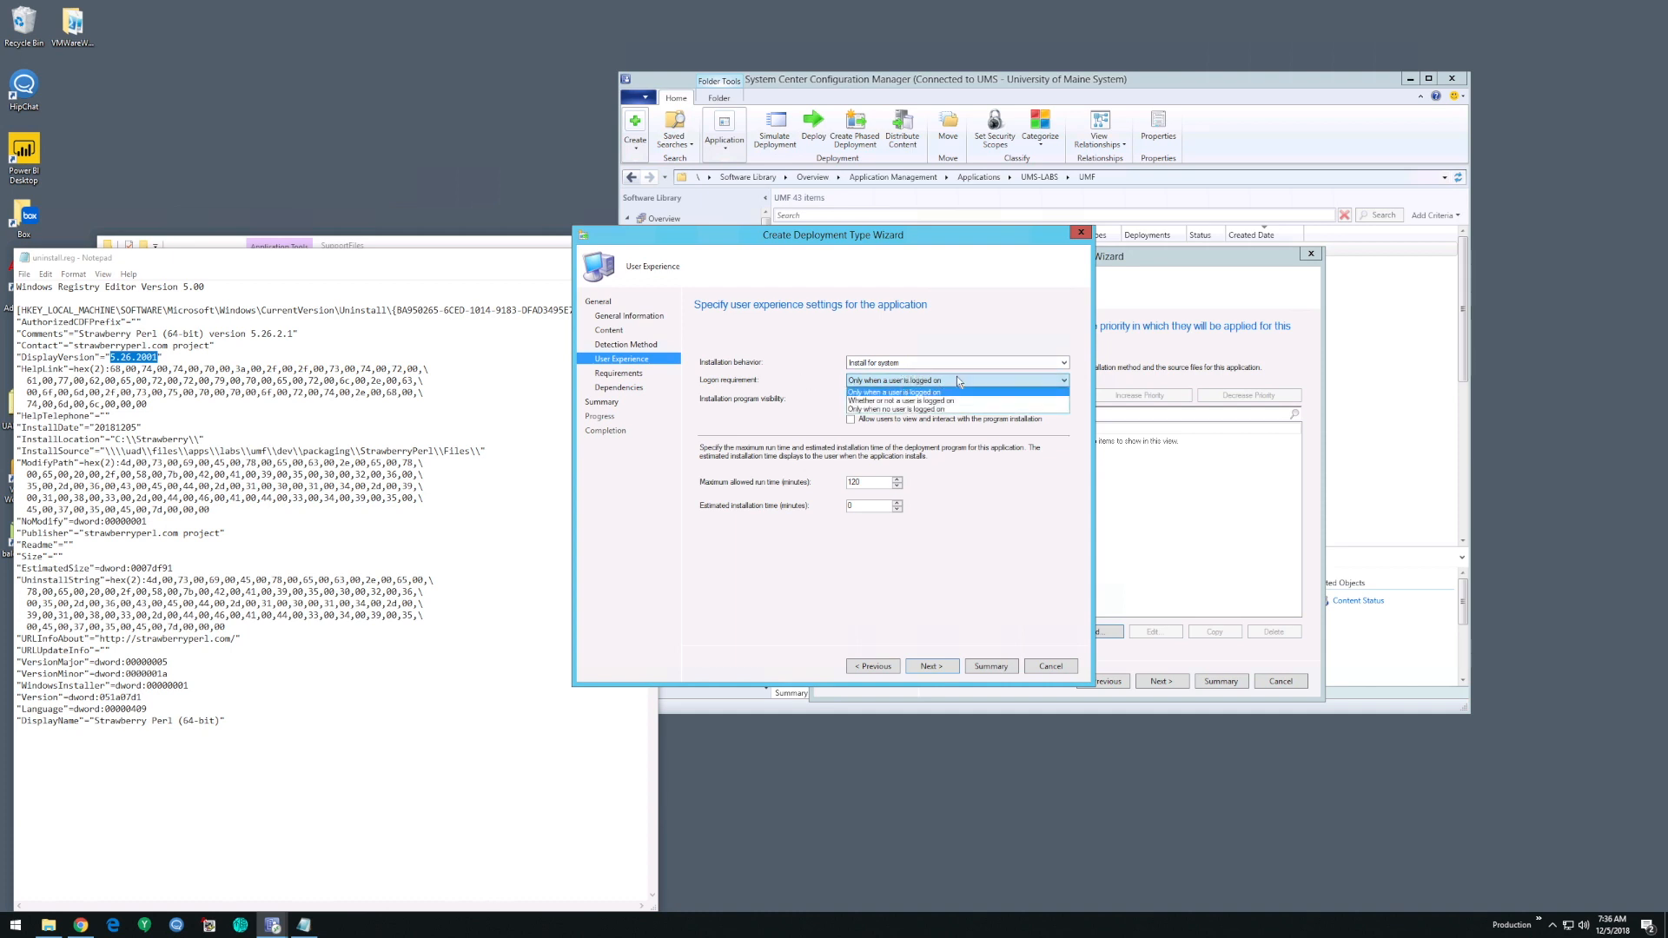
pyautogui.click(953, 400)
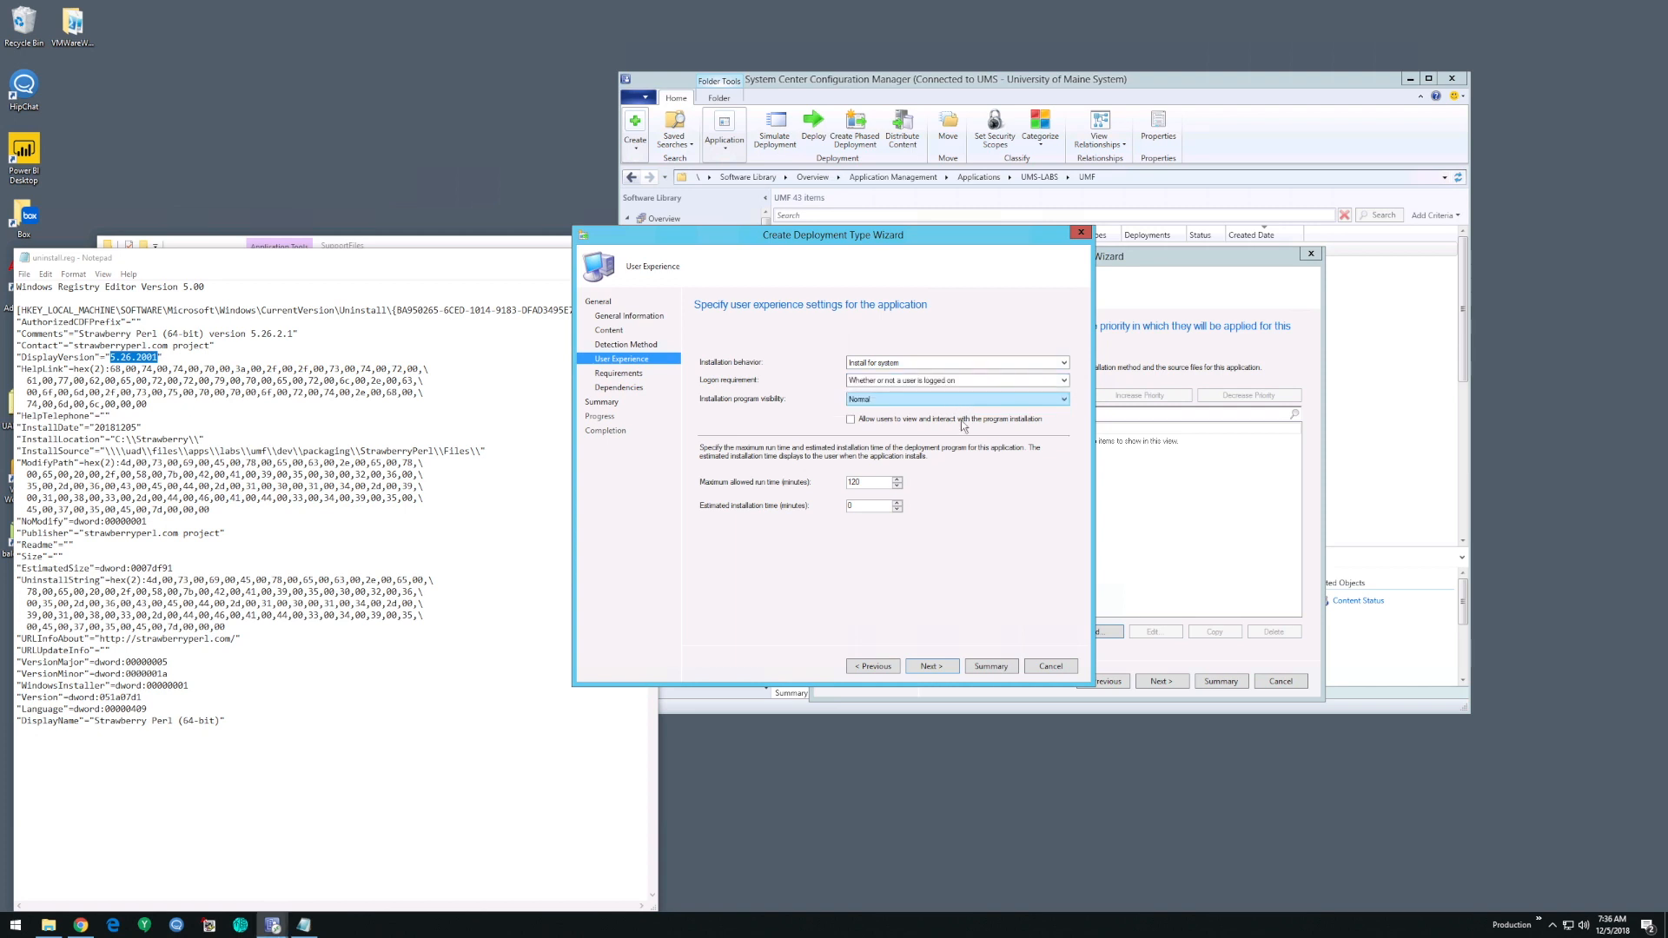
pyautogui.click(901, 402)
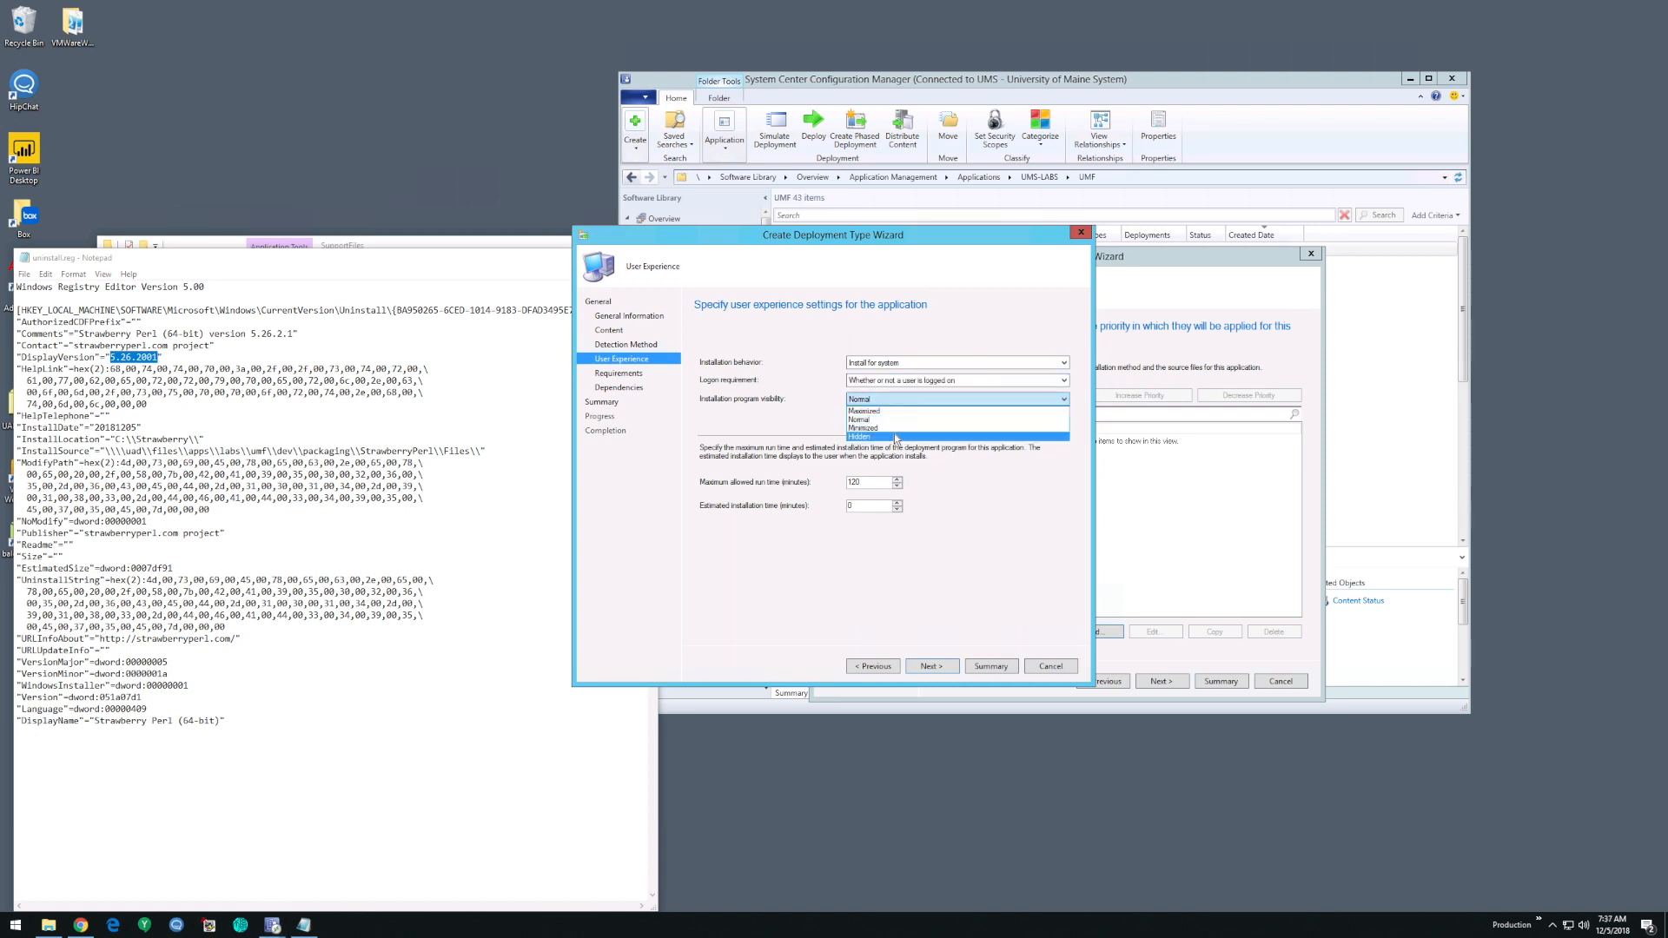
pyautogui.click(895, 440)
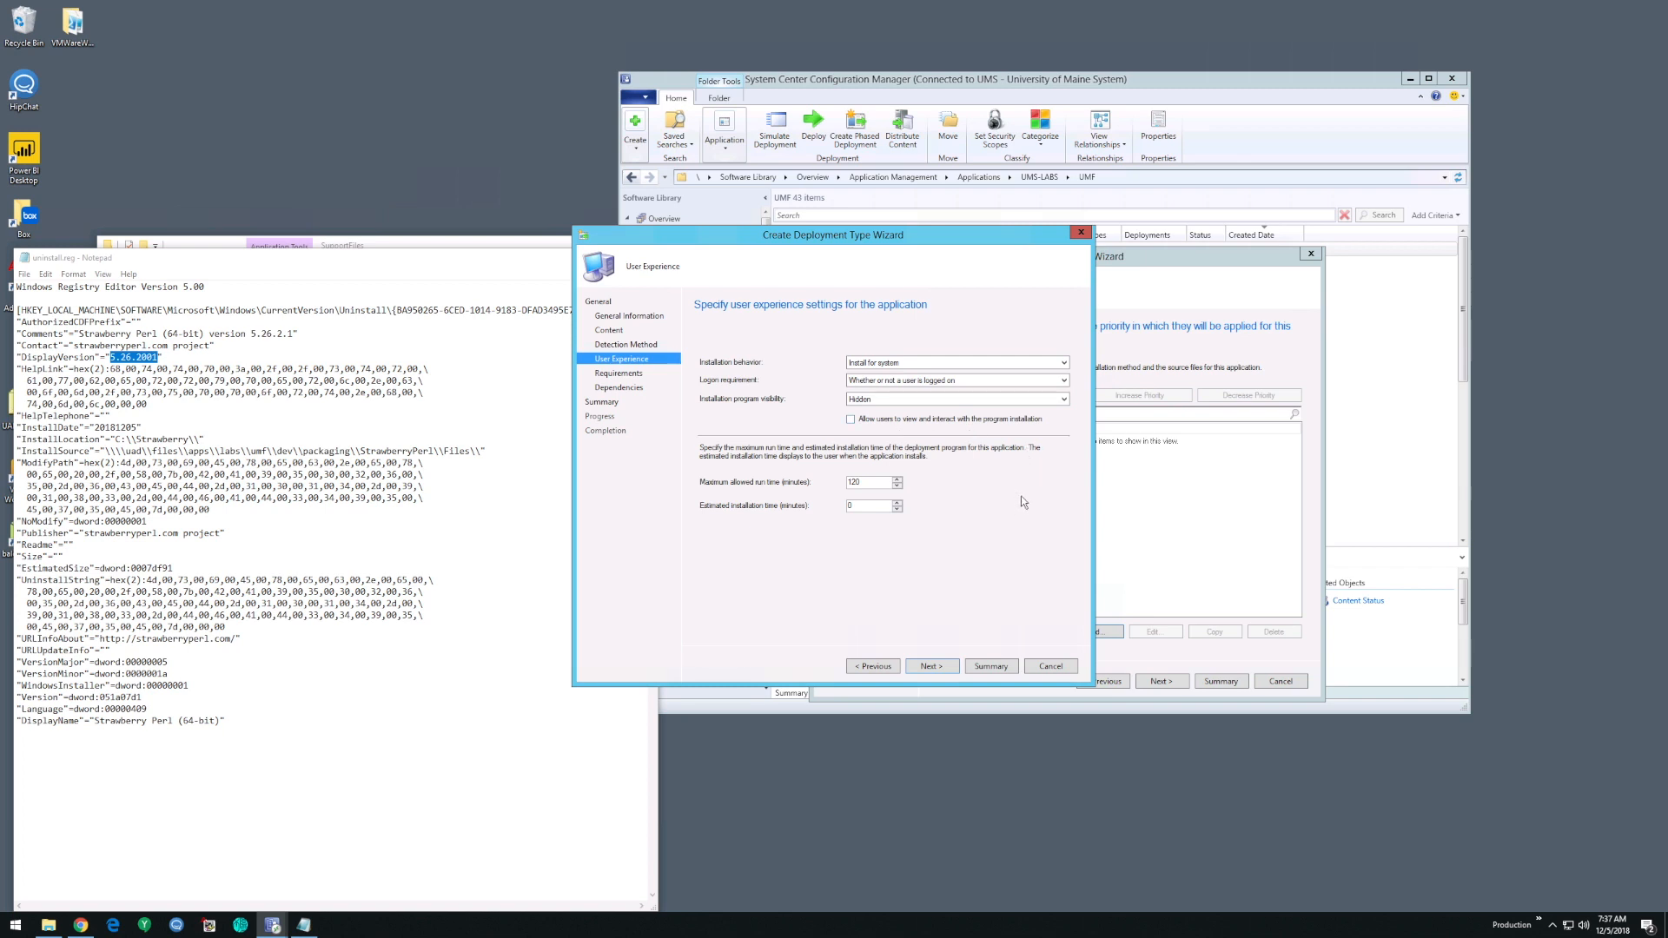
# - Set the maximum allowed run time to 30 minutes and the estimated installation time to 10 minutes, and continue to the requirements
pyautogui.doubleClick(868, 485)
pyautogui.click(869, 484)
pyautogui.moveTo(869, 484); pyautogui.dragTo(820, 484)
pyautogui.click(868, 504)
pyautogui.doubleClick(869, 482)
pyautogui.write('30')
pyautogui.doubleClick(869, 504)
pyautogui.moveTo(904, 243); pyautogui.dragTo(912, 254)
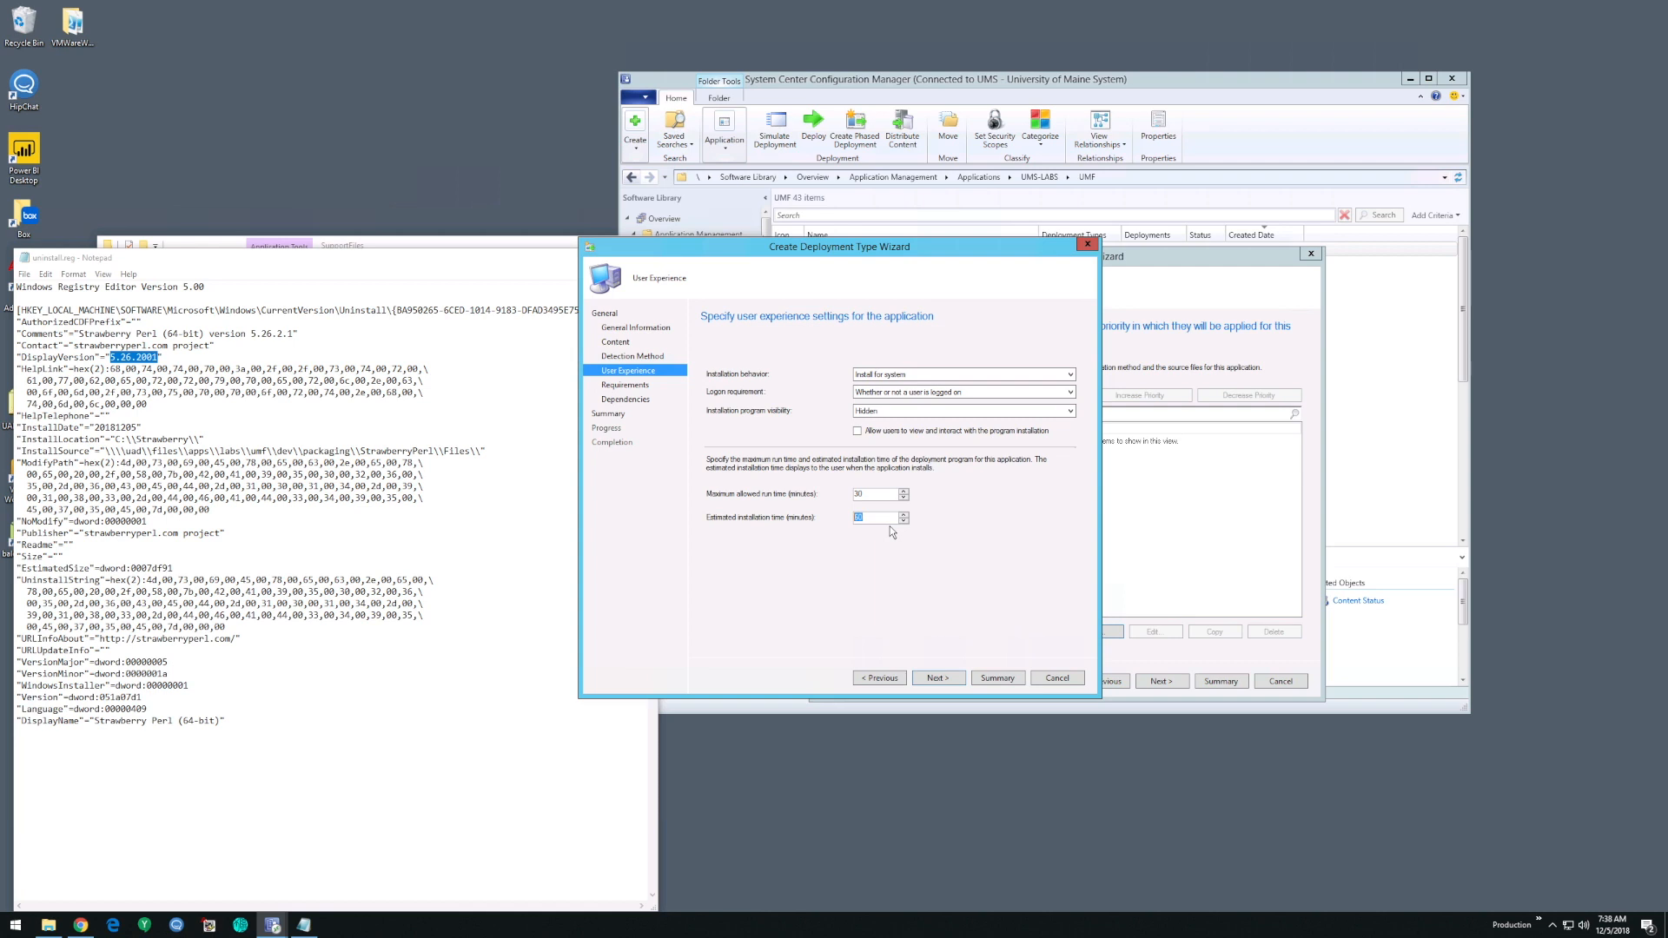
pyautogui.write('10')
pyautogui.click(949, 684)
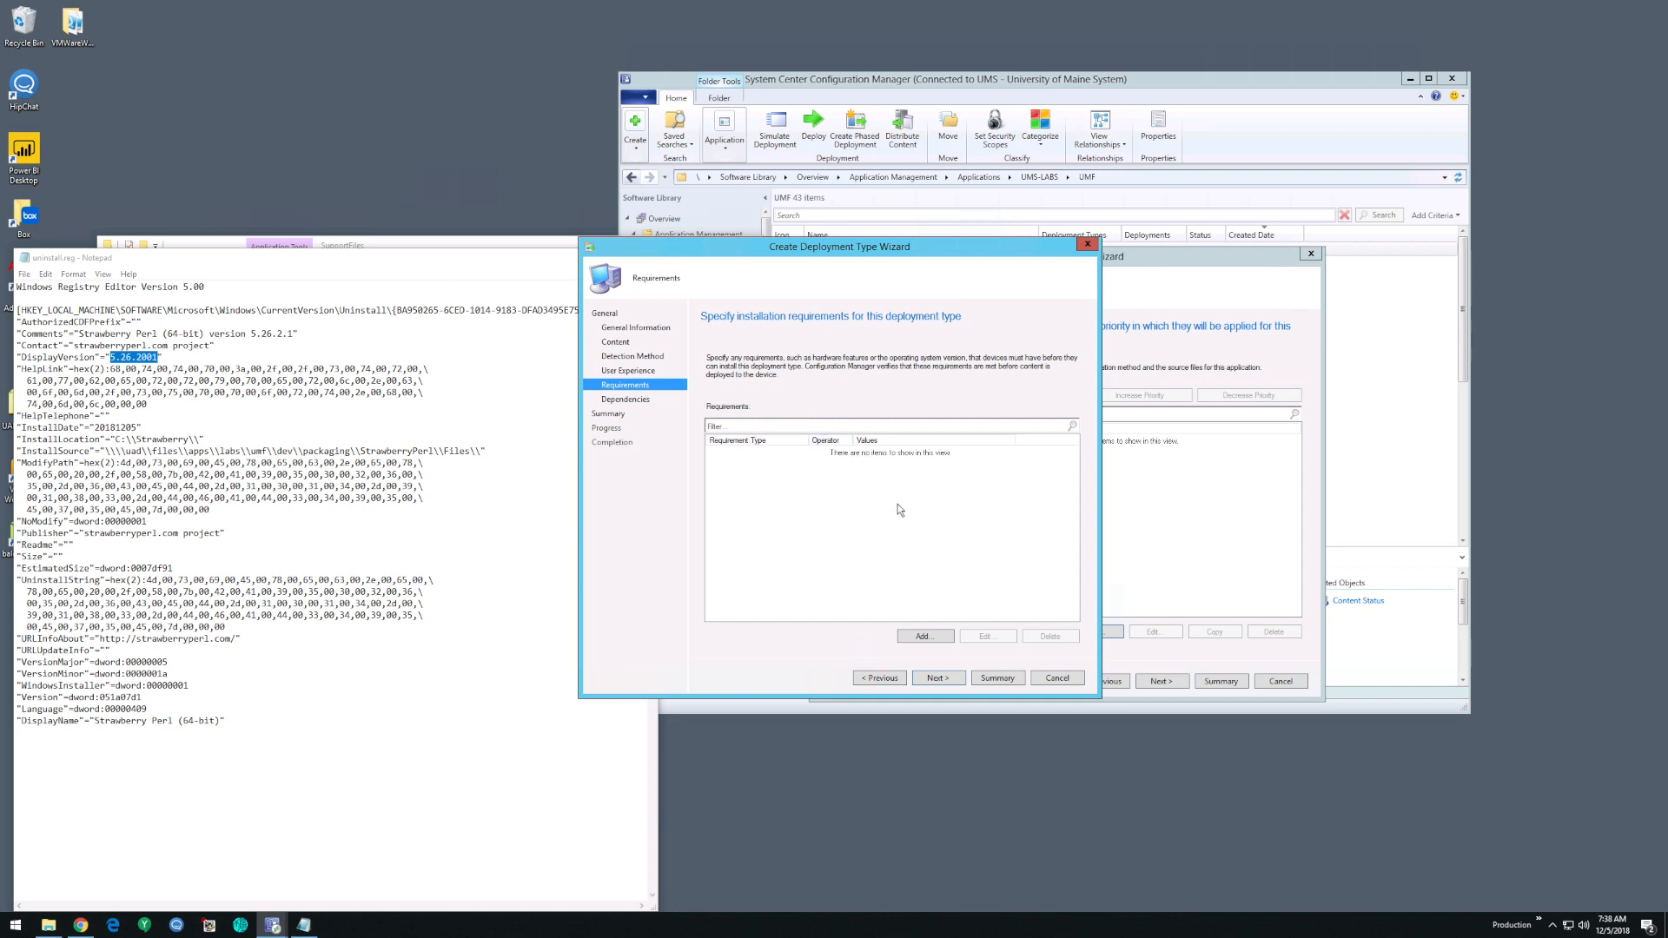
pyautogui.click(917, 635)
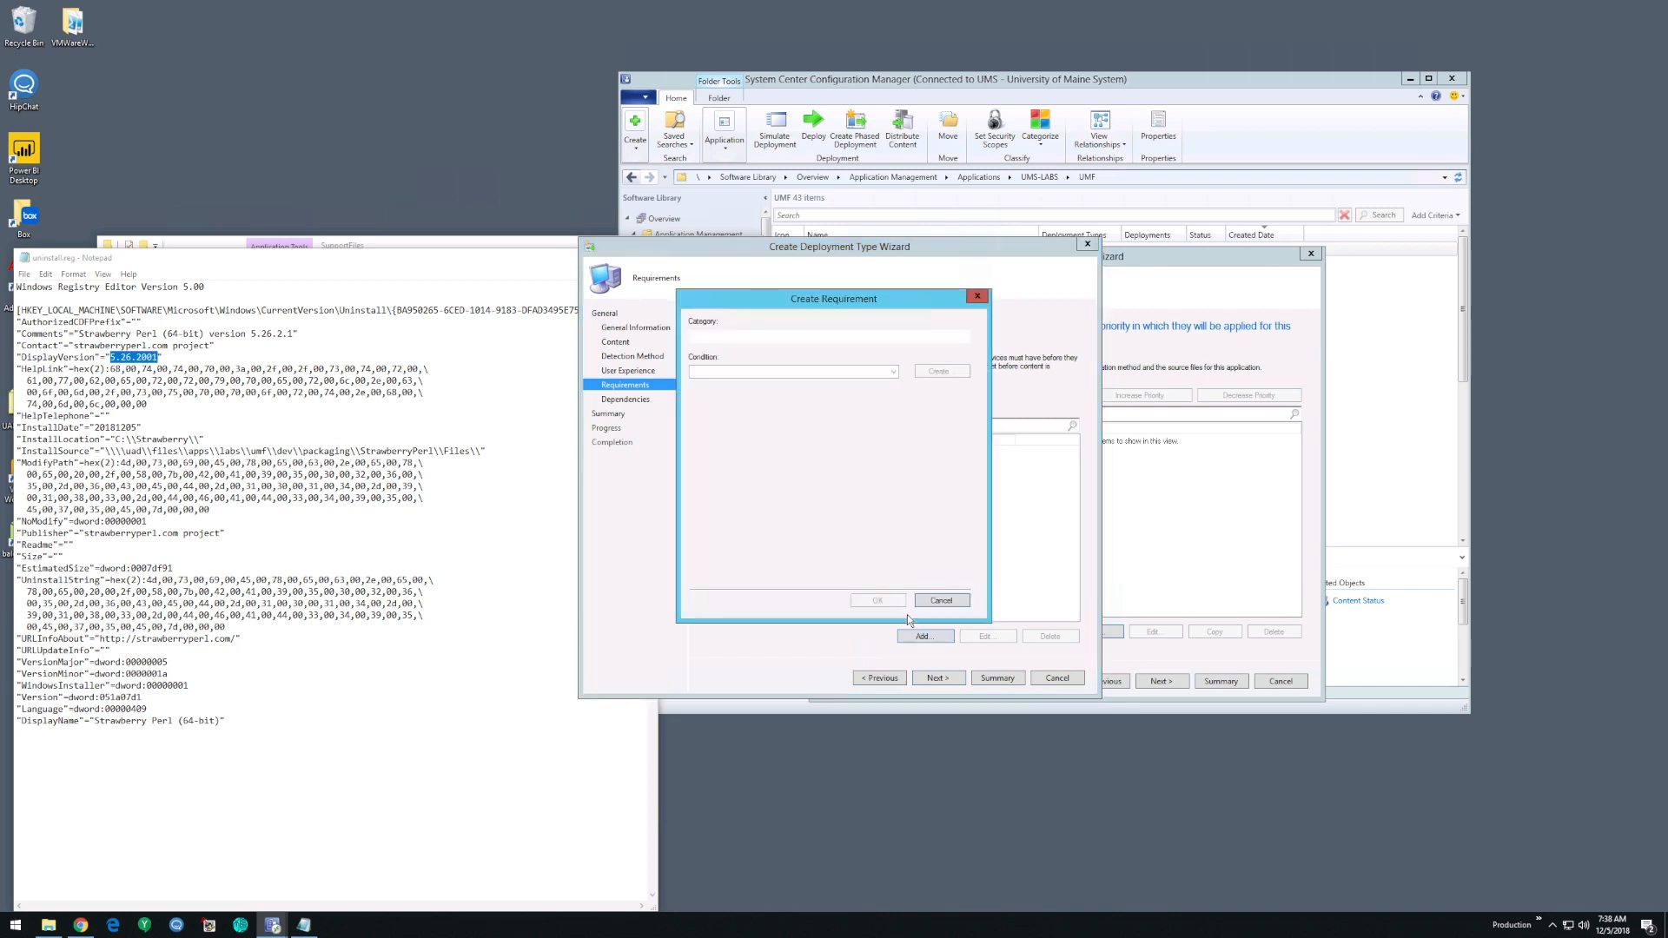
pyautogui.click(871, 337)
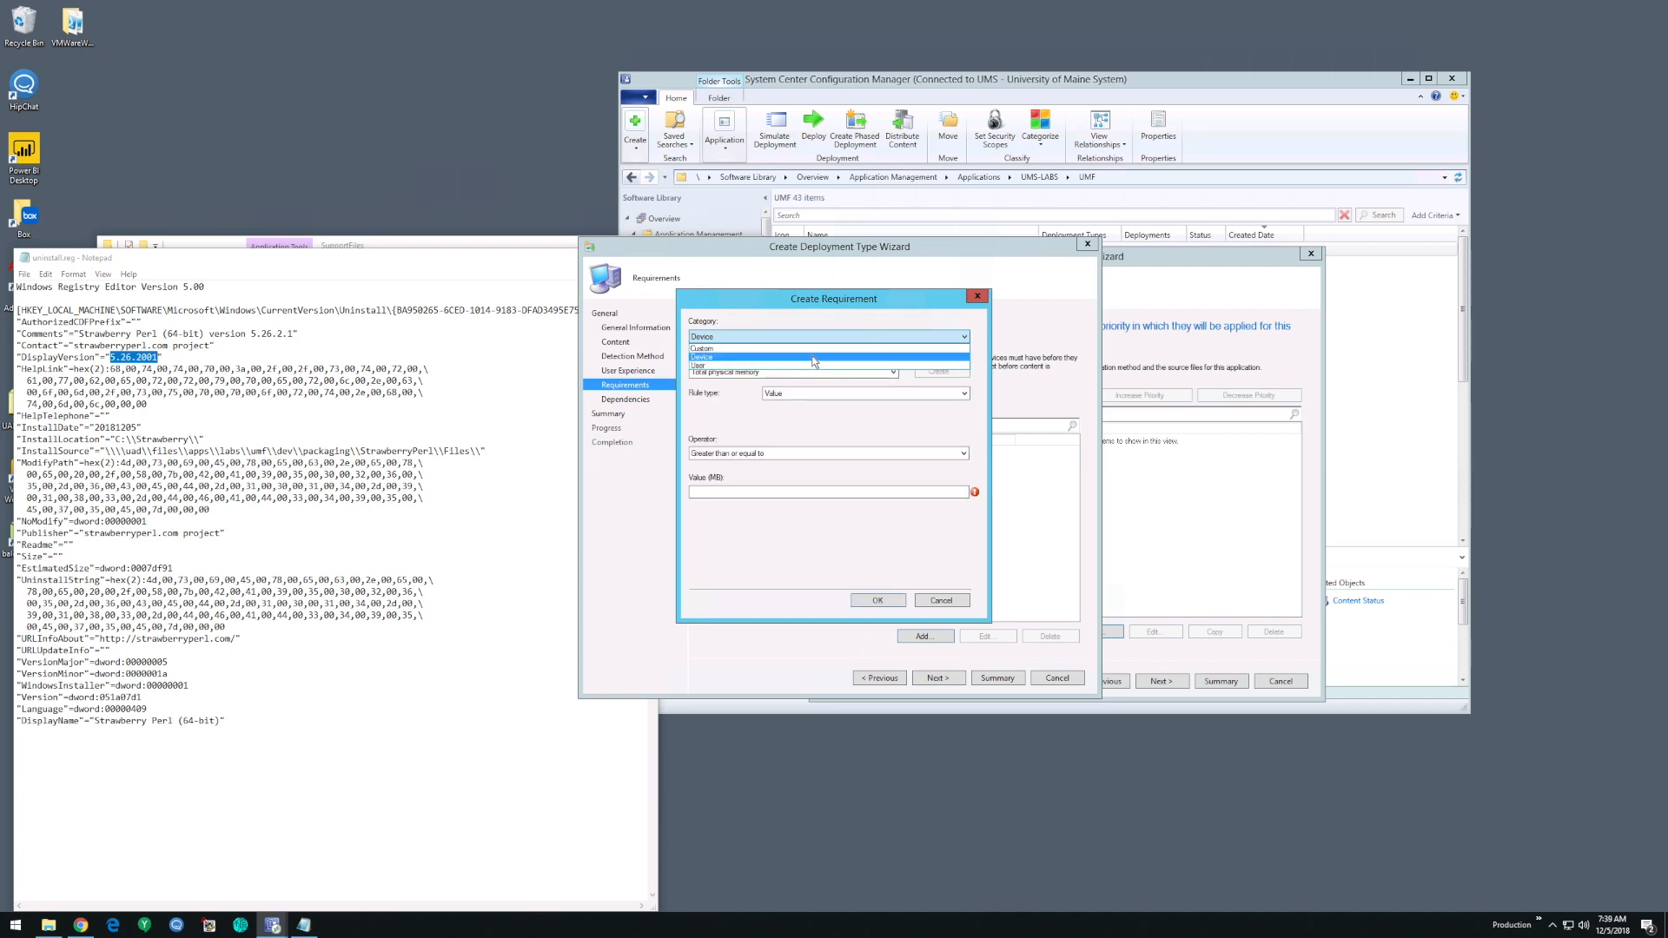
pyautogui.click(696, 426)
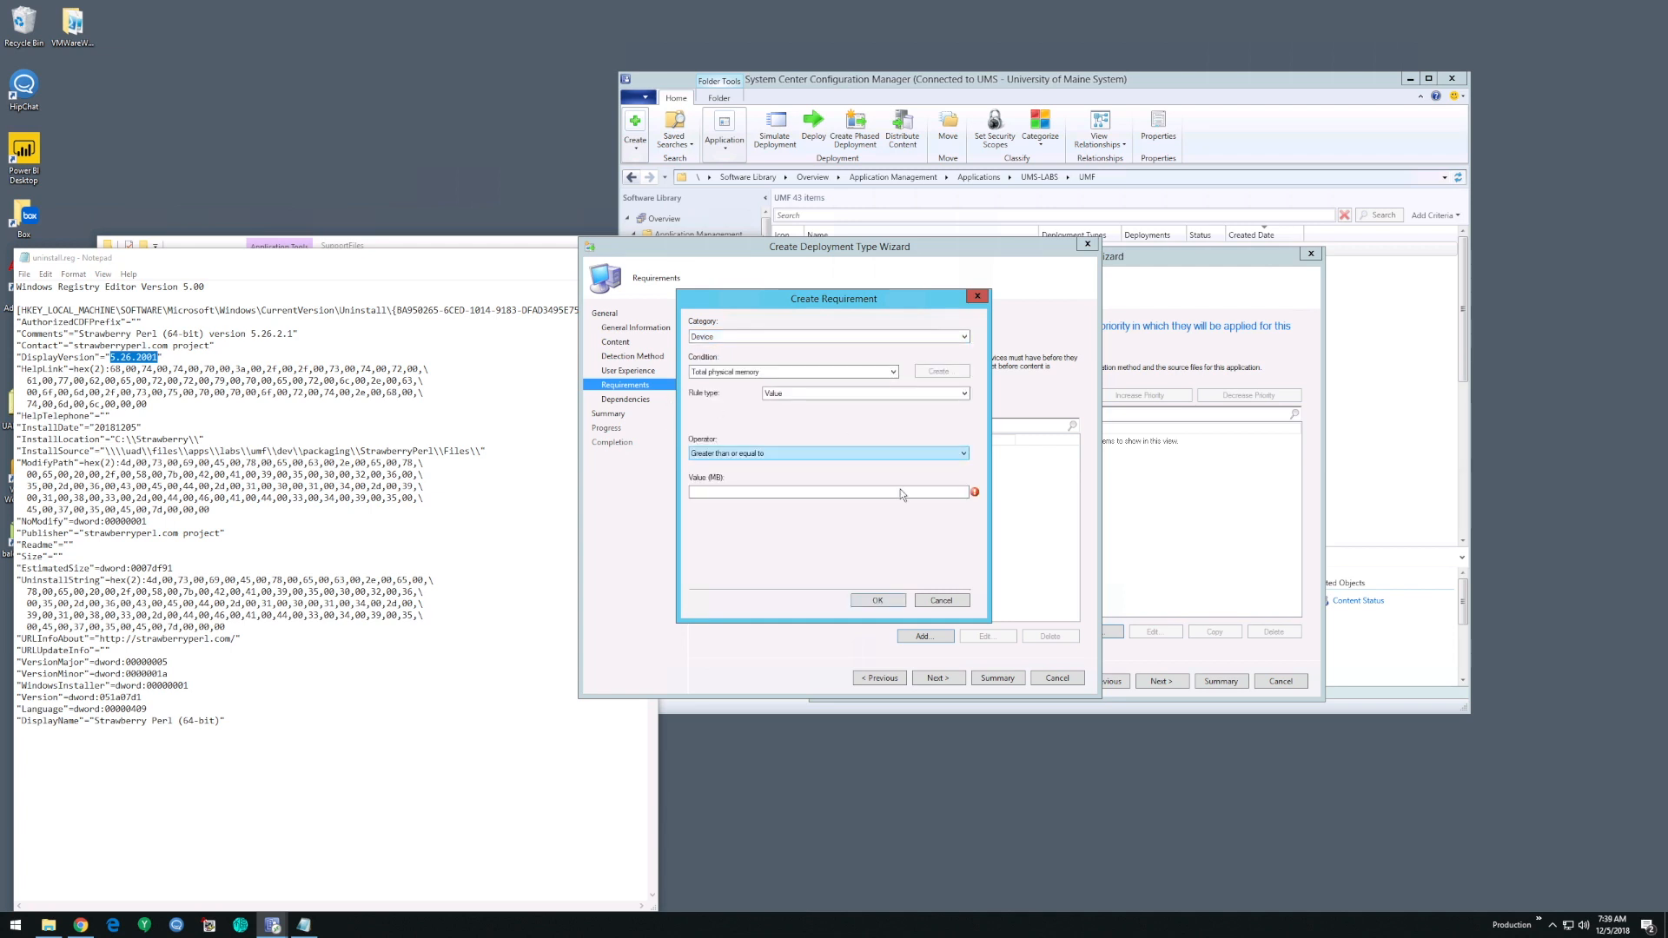
pyautogui.click(942, 600)
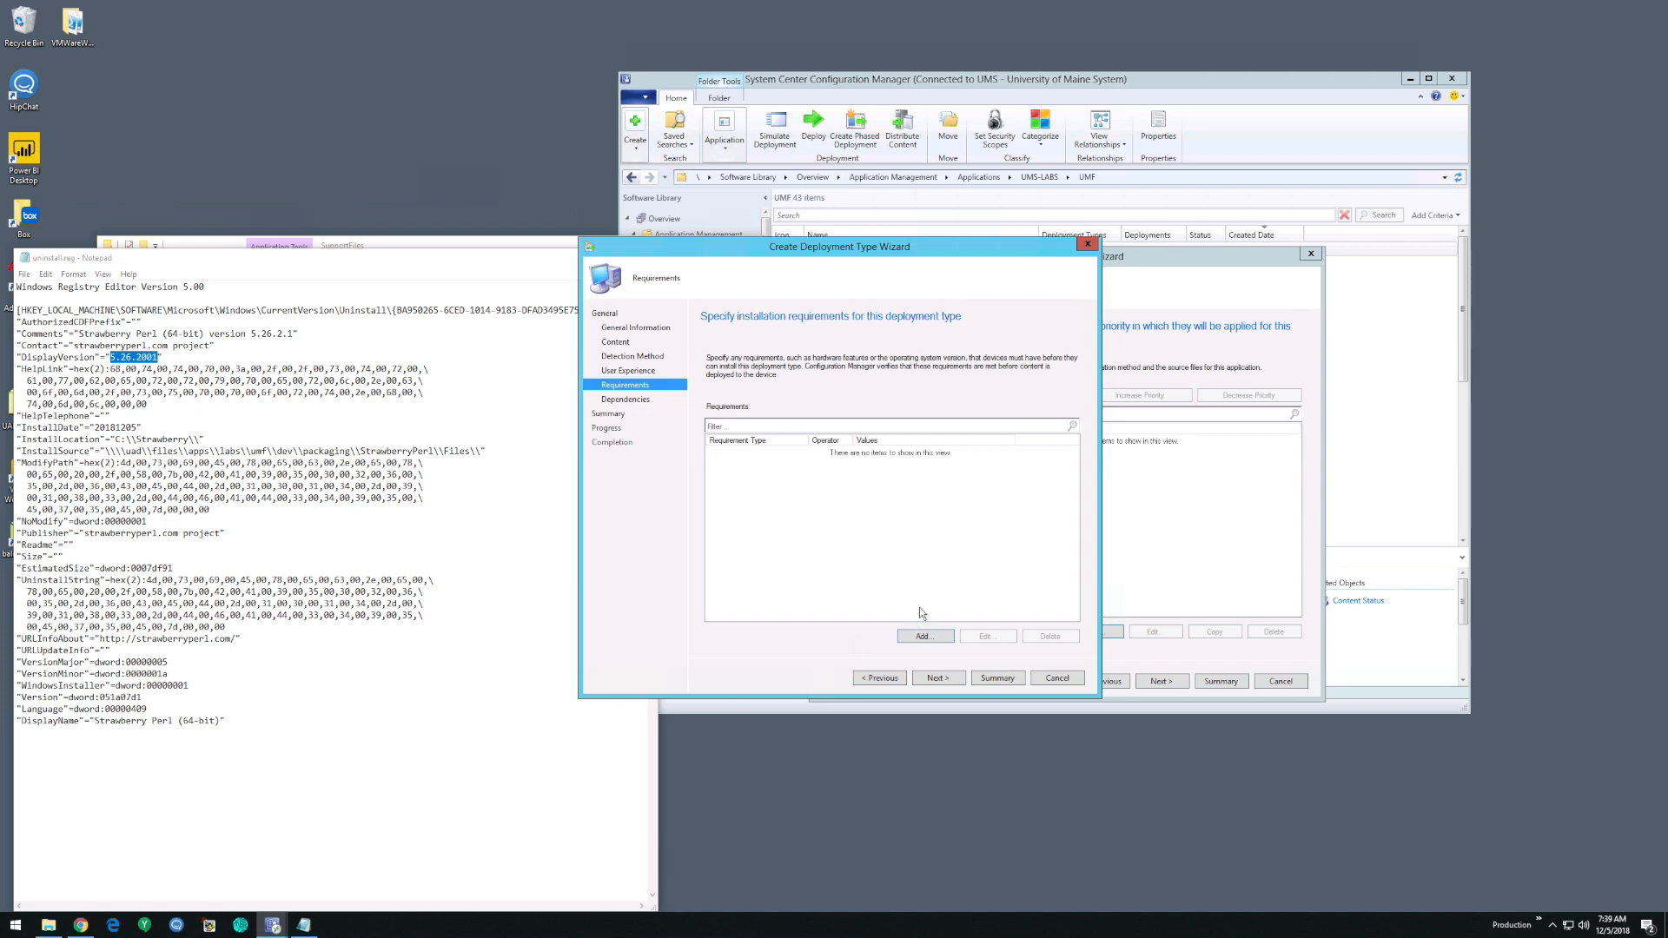
# - Finish creating the StrawberryPerl - UMF deployment type without adding any requirements or dependencies
pyautogui.click(949, 678)
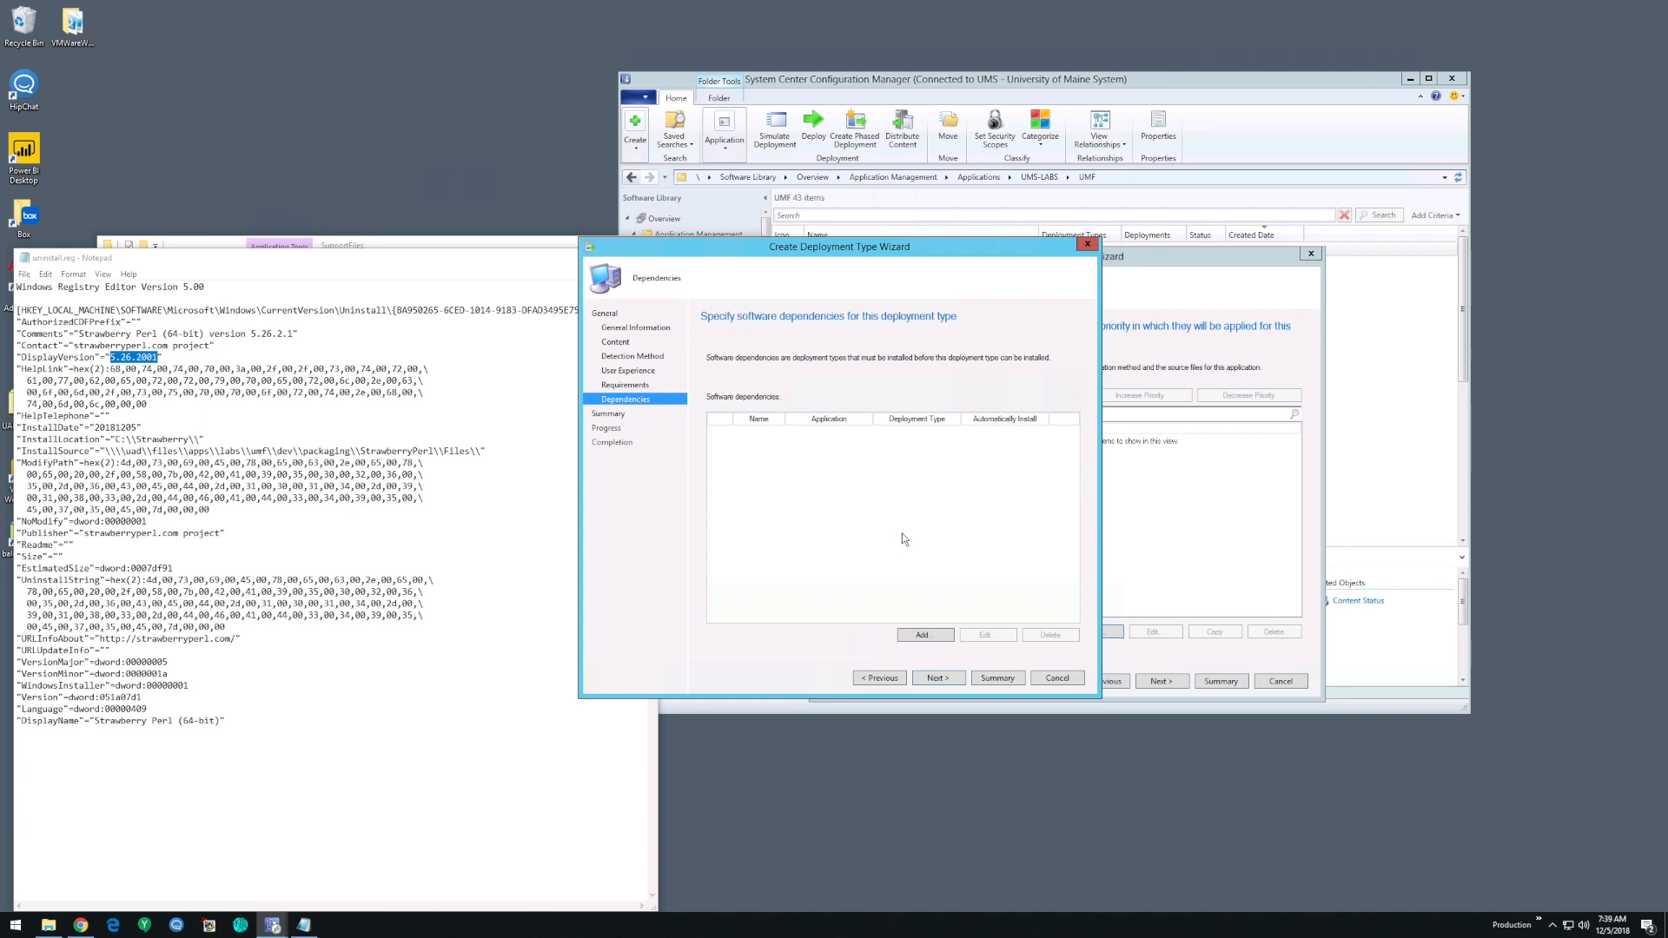
pyautogui.click(951, 676)
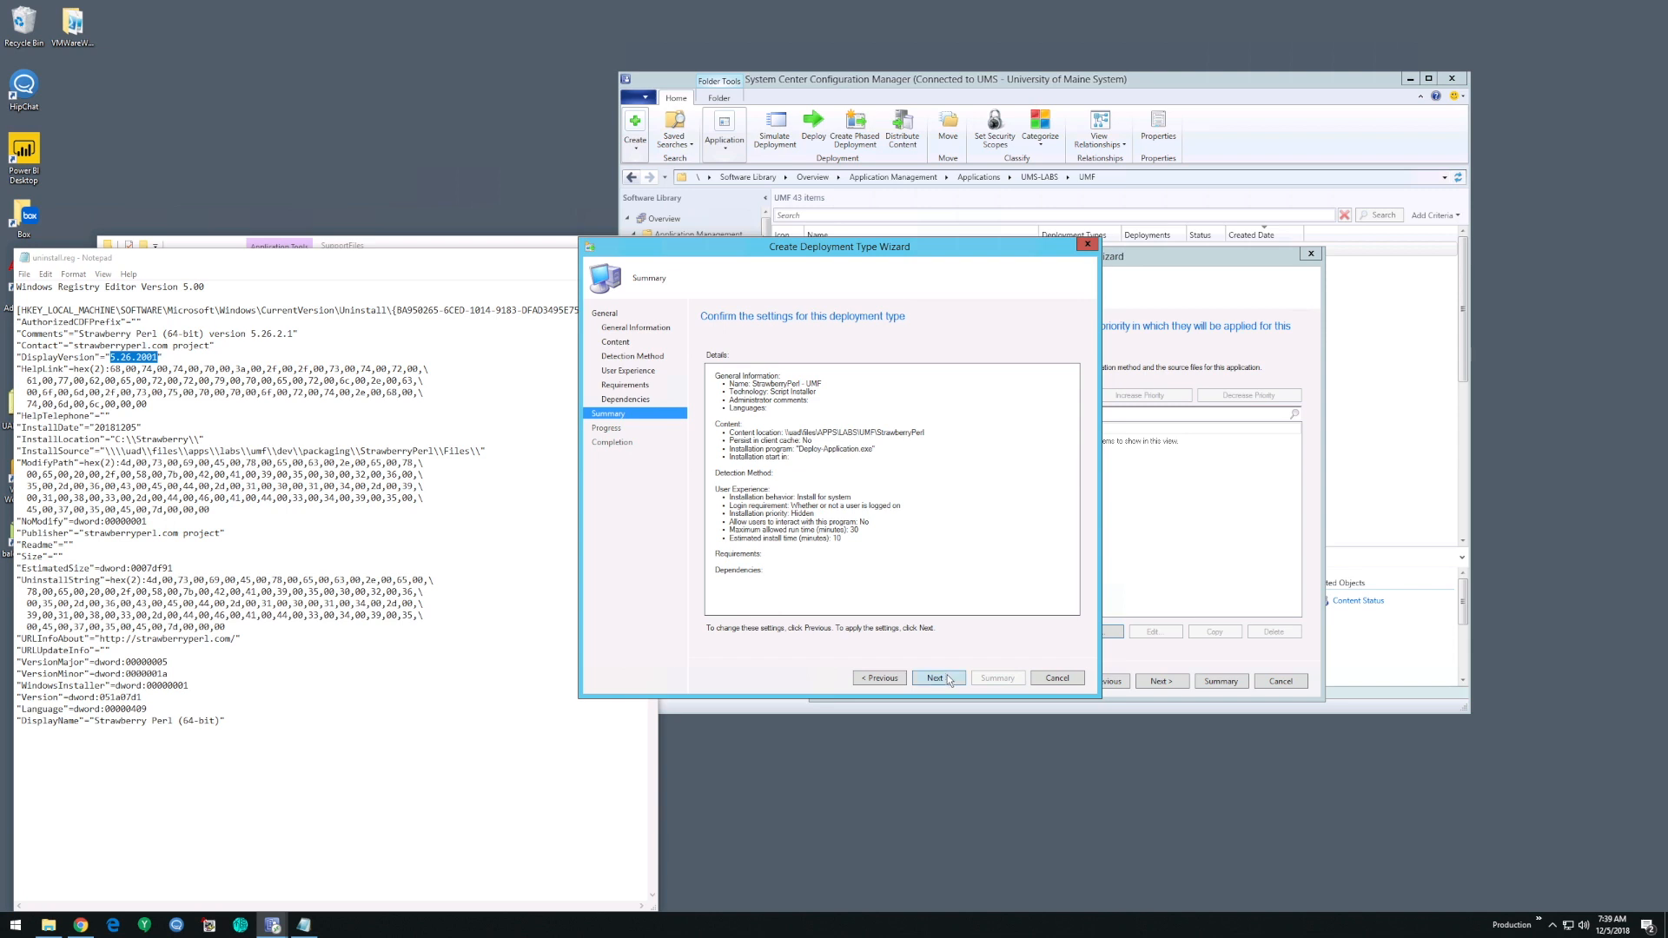
pyautogui.click(947, 674)
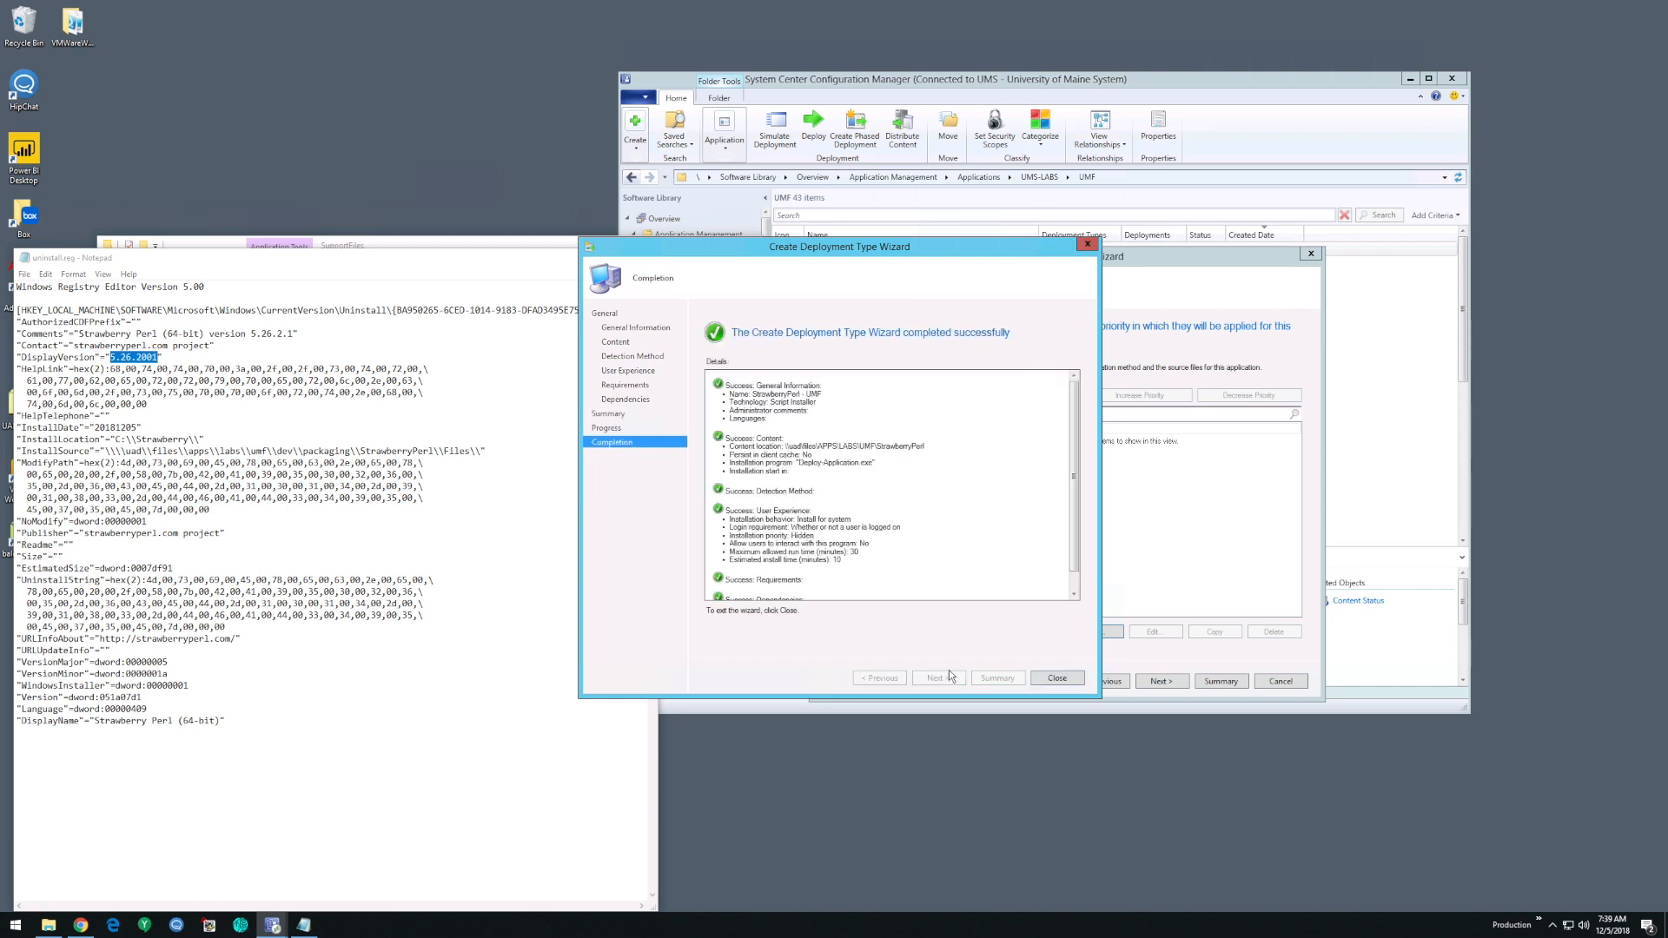
pyautogui.click(1058, 679)
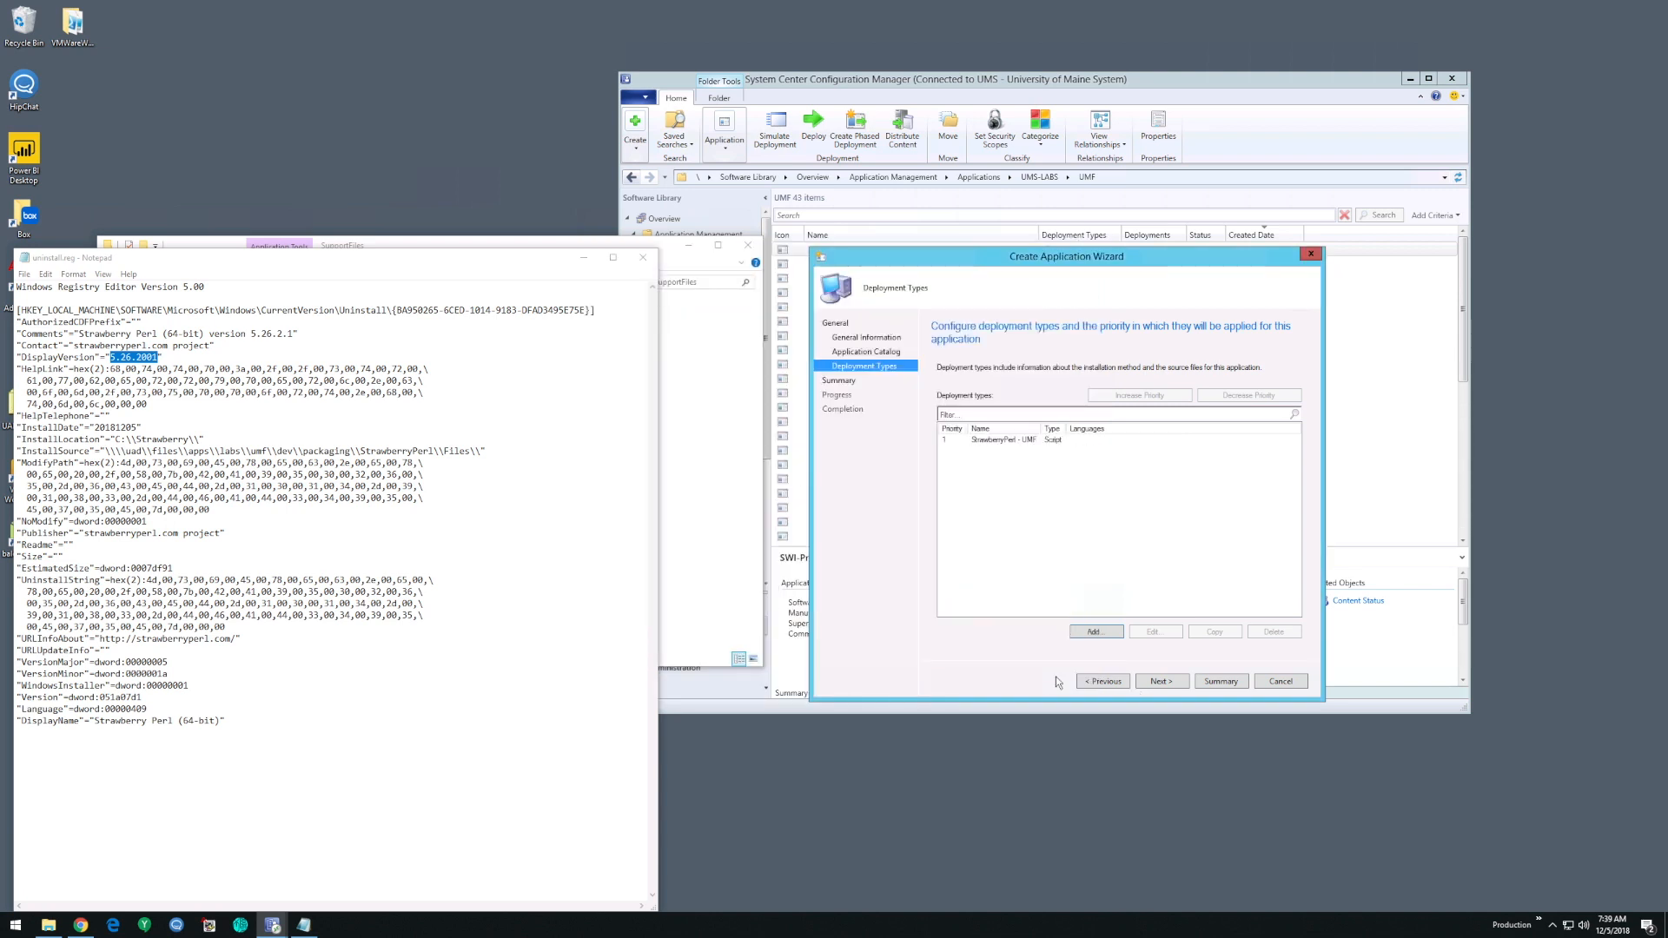
# - Accept the deployment type list and settings summary to create the StrawberryPerl - UMF application, and close the wizard
pyautogui.click(1175, 685)
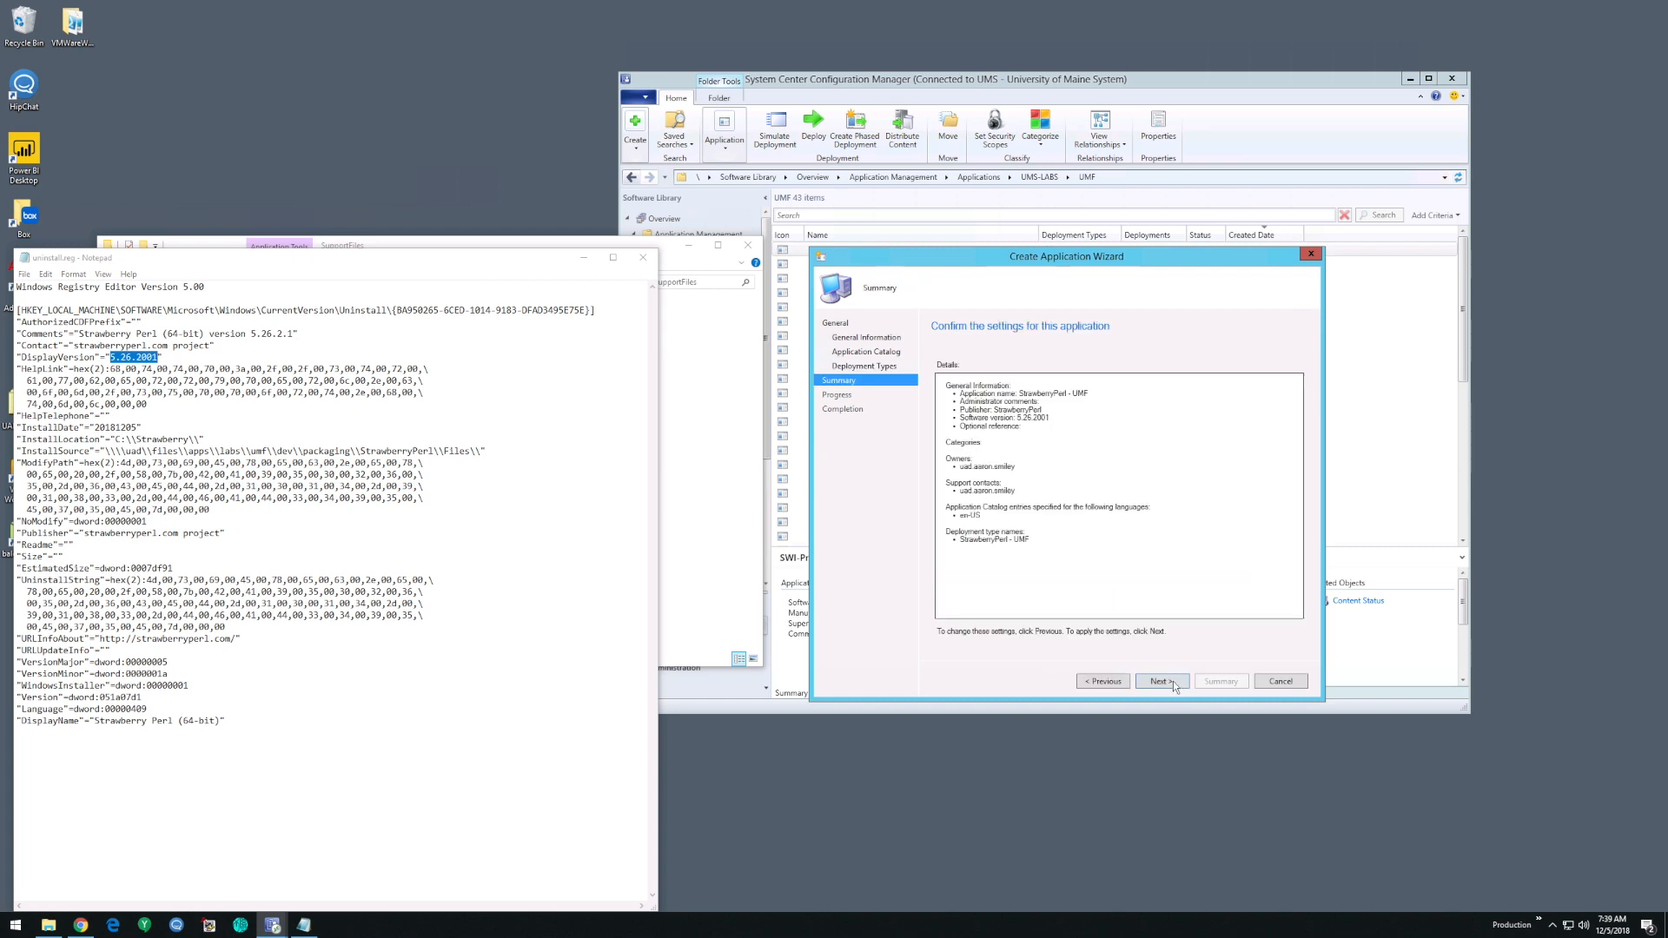
pyautogui.click(1173, 682)
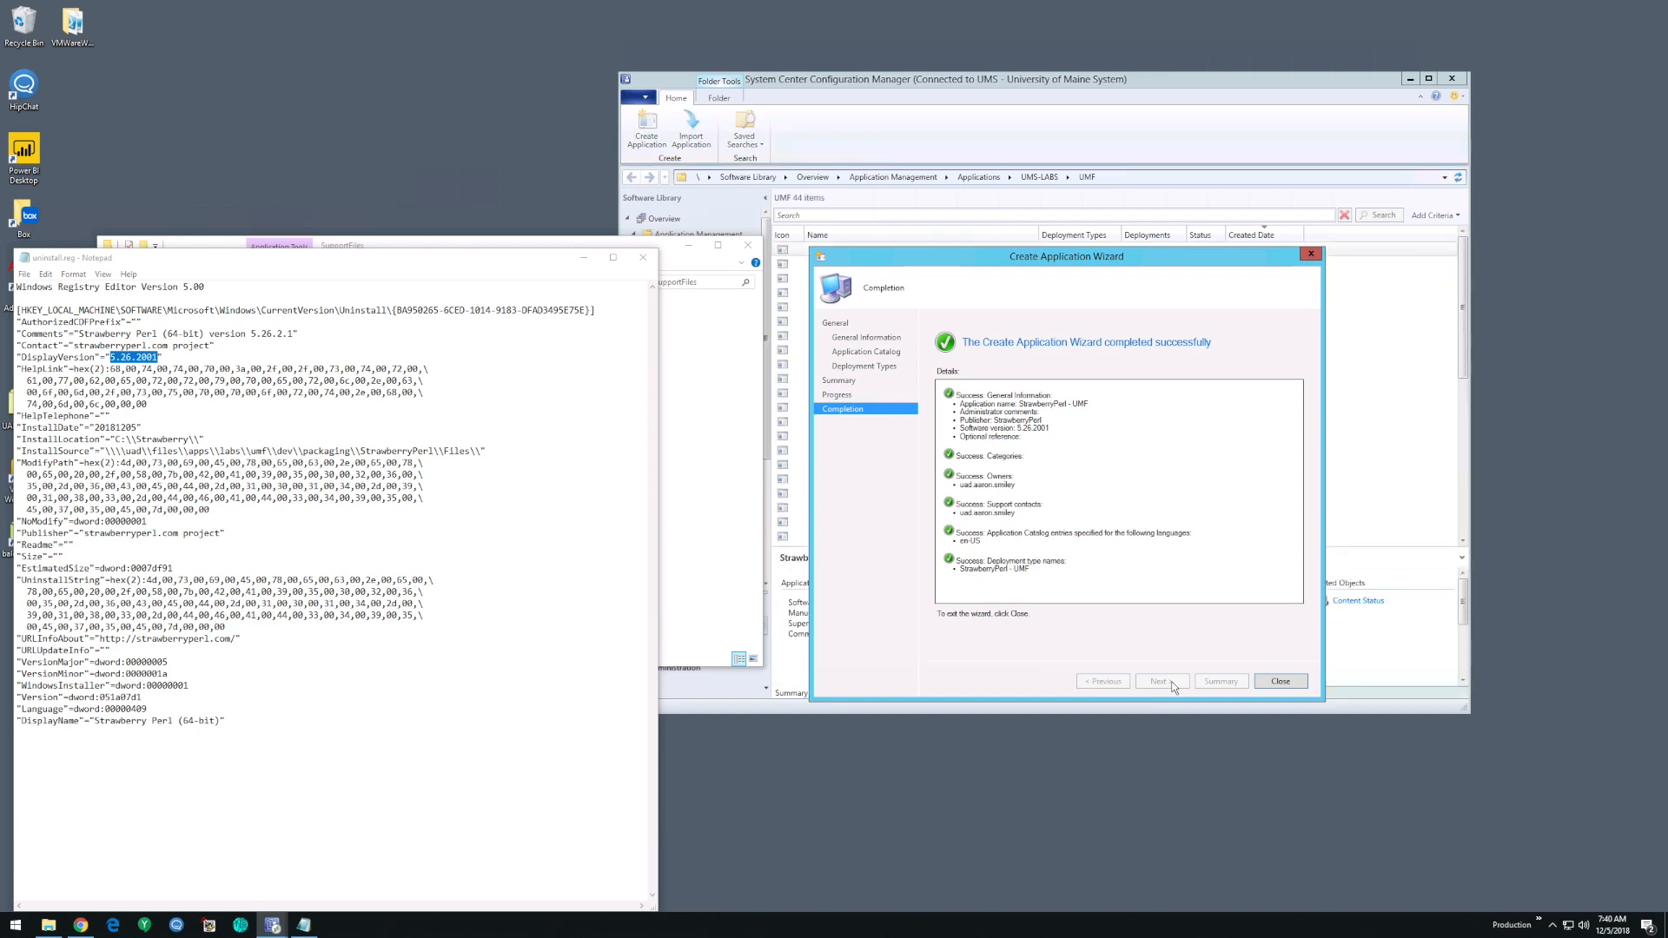
pyautogui.click(1280, 682)
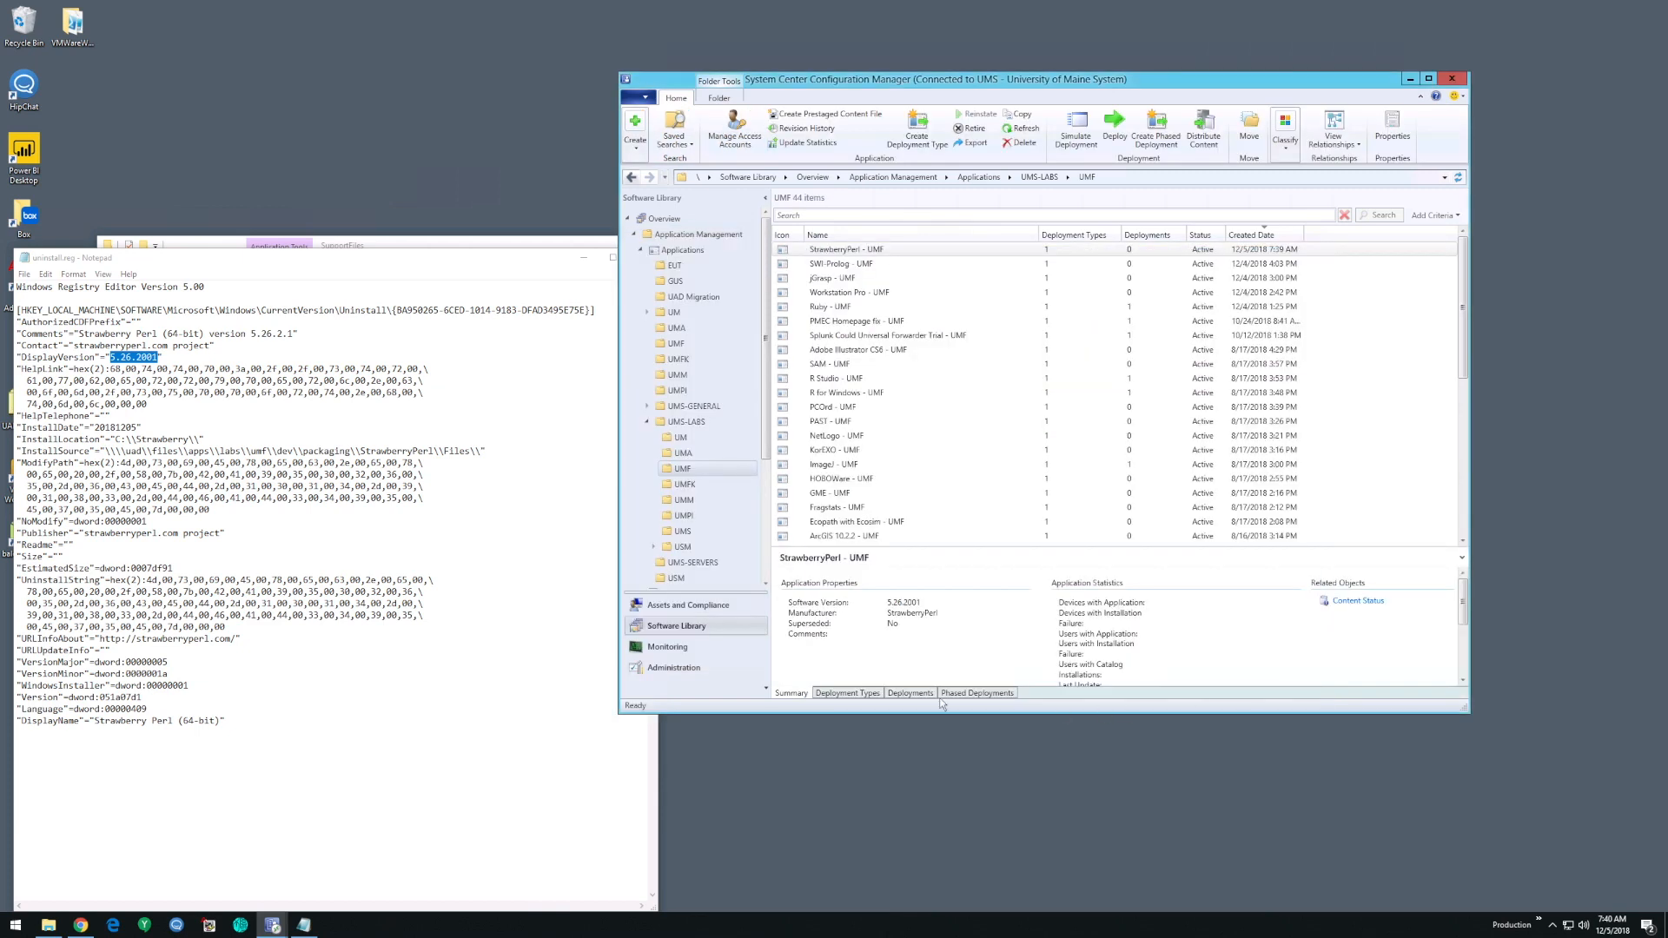
pyautogui.scroll(-4, 855, 426)
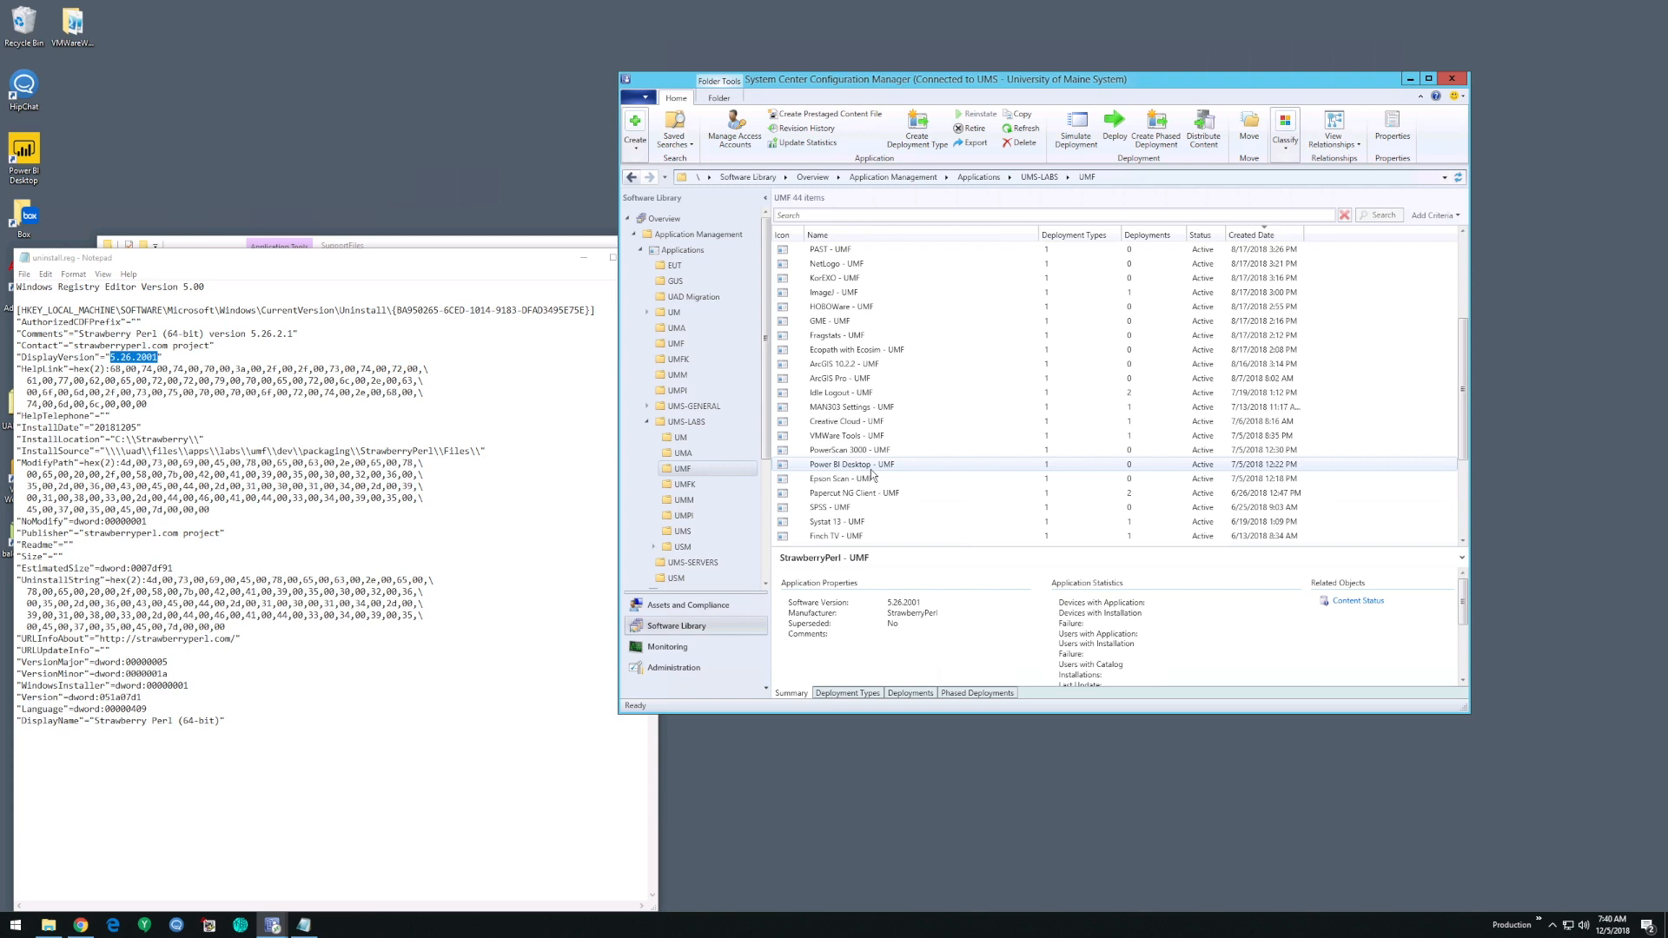
pyautogui.click(895, 423)
pyautogui.scroll(-4, 897, 423)
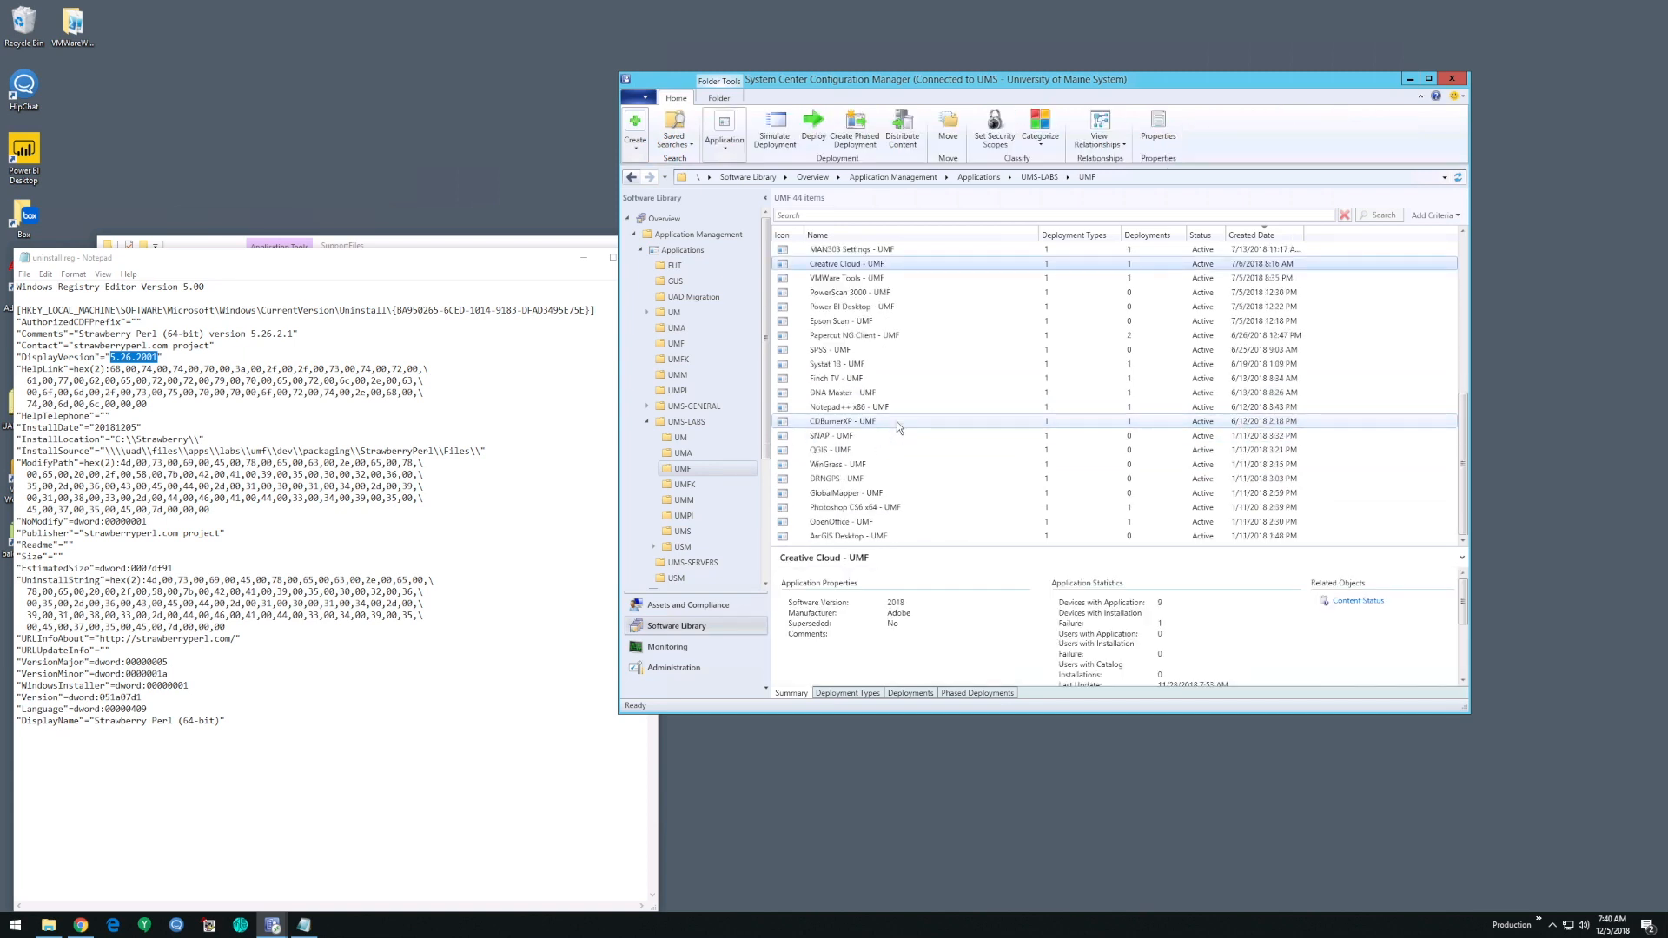
pyautogui.scroll(7, 888, 412)
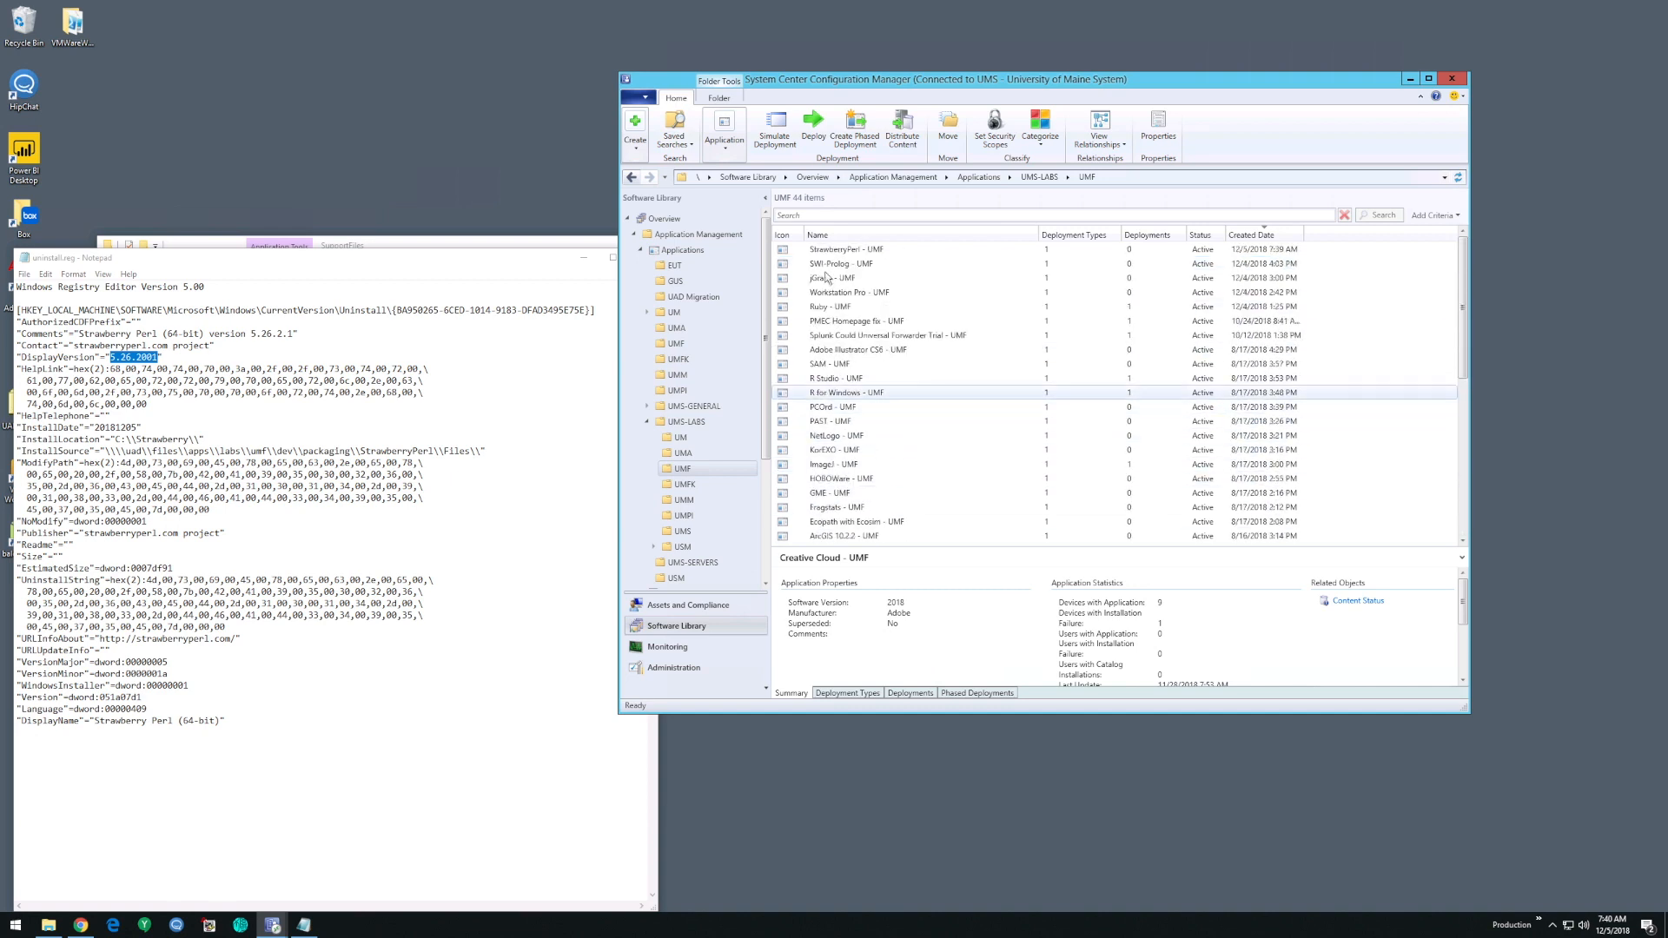
pyautogui.click(851, 250)
pyautogui.rightClick(893, 252)
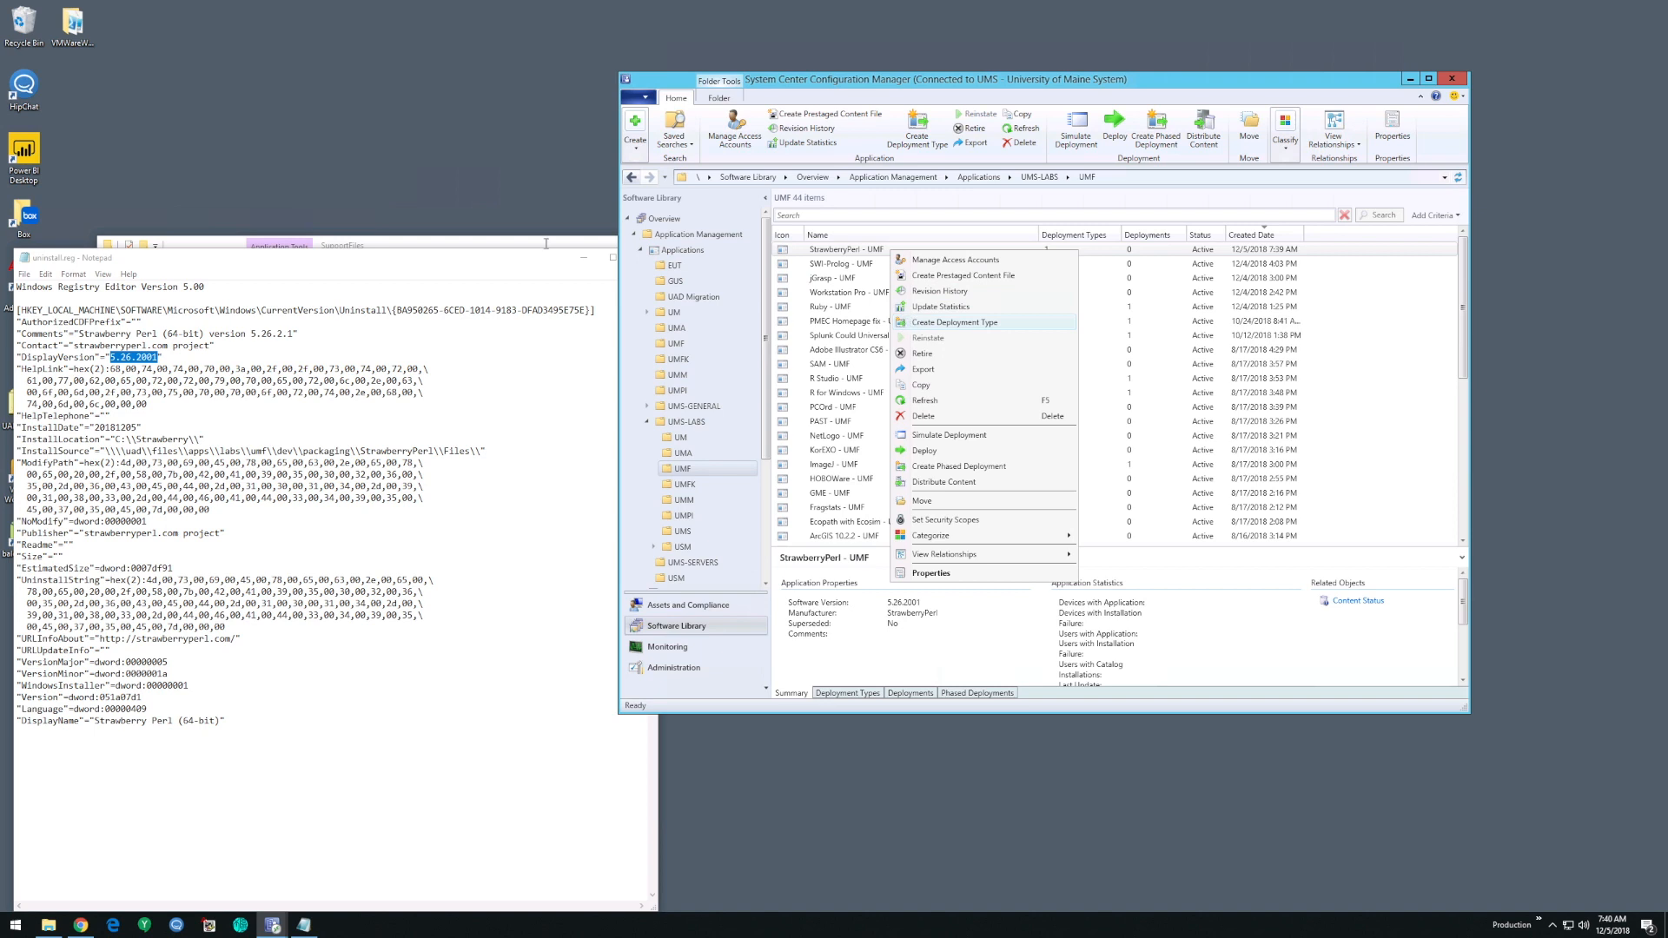
# - In File Explorer, permanently delete PSAppToolkitAdminGuide3.6.9.docx from the UMF share's StrawberryPerl folder
pyautogui.click(457, 245)
pyautogui.click(416, 283)
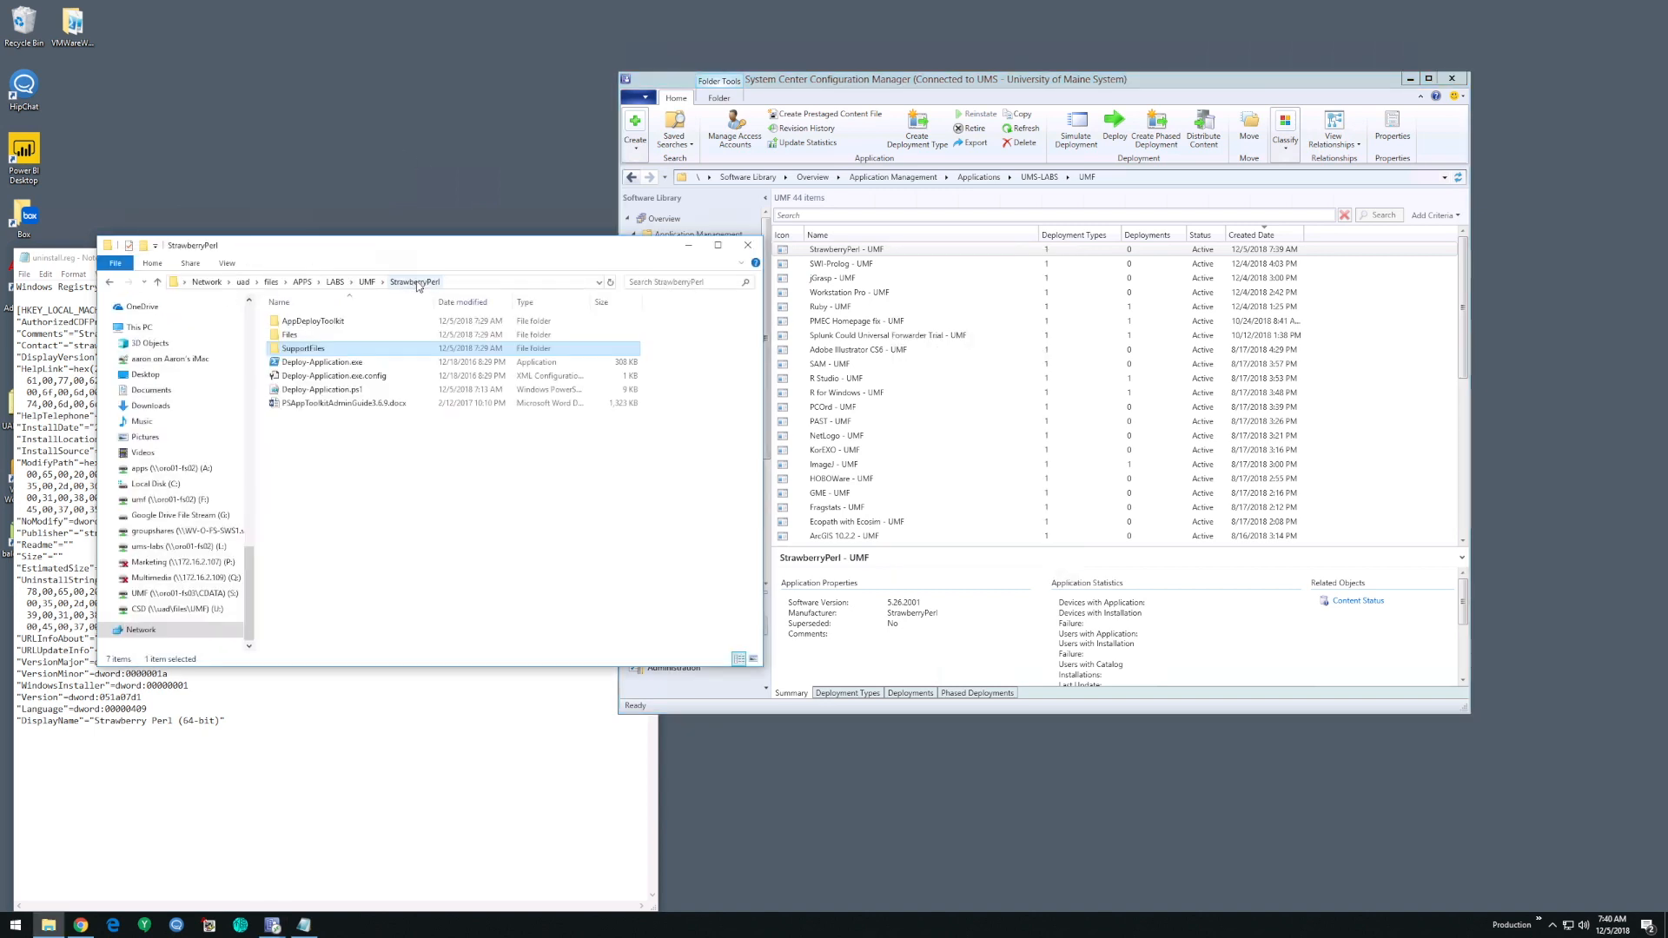
pyautogui.click(372, 405)
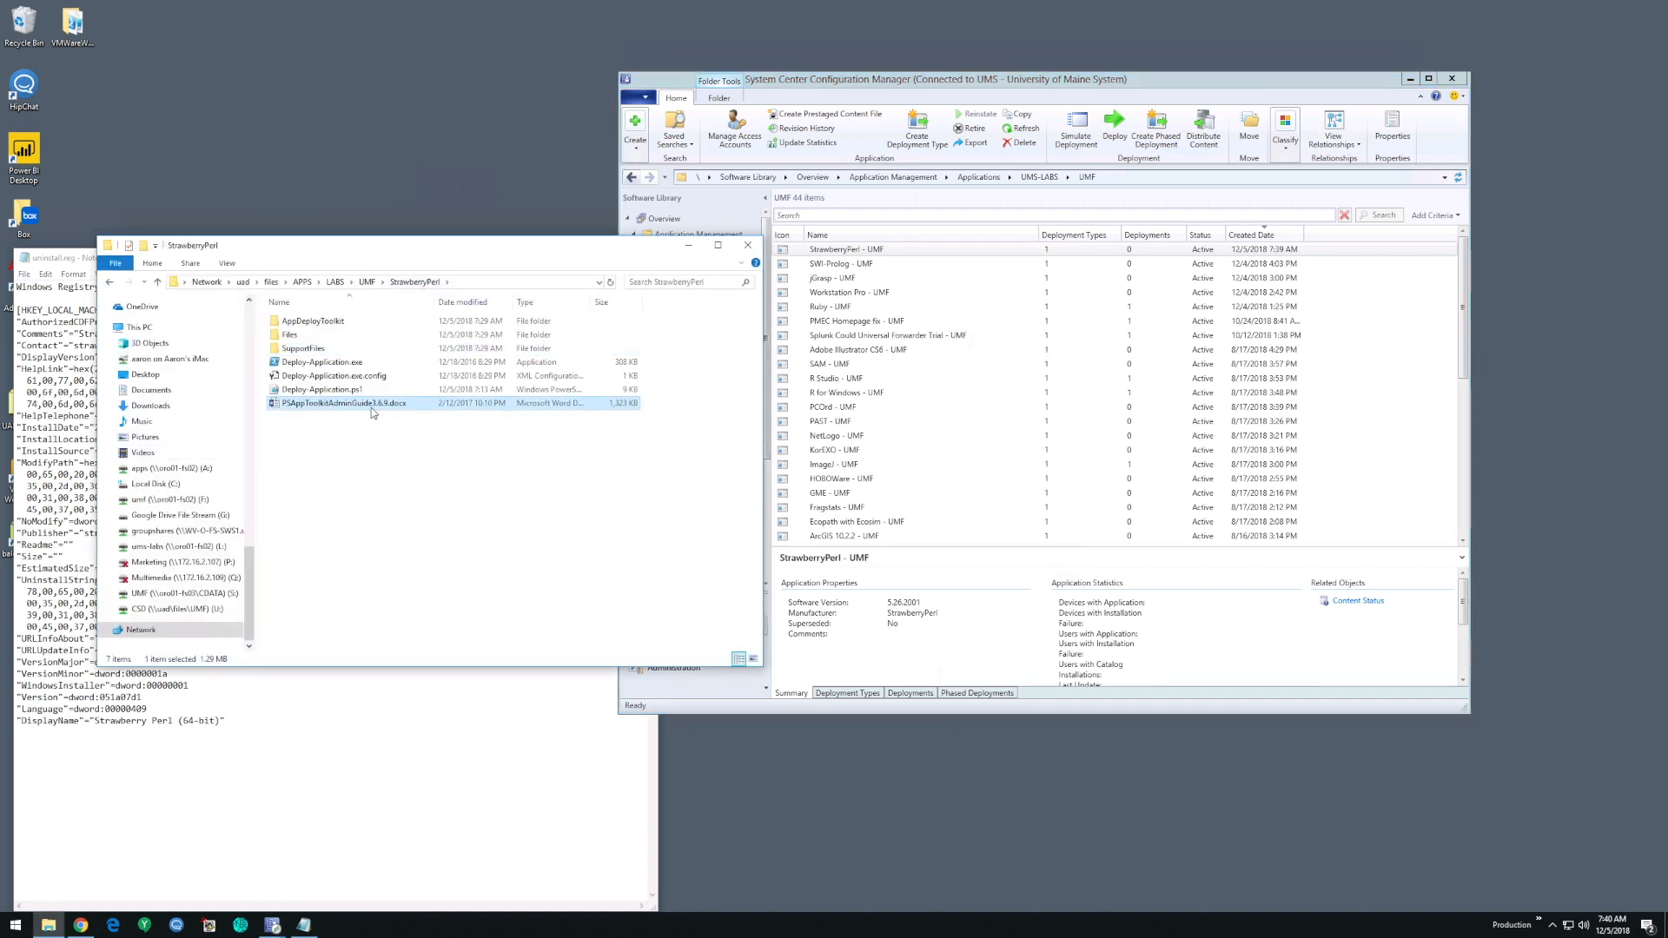
pyautogui.press('Delete')
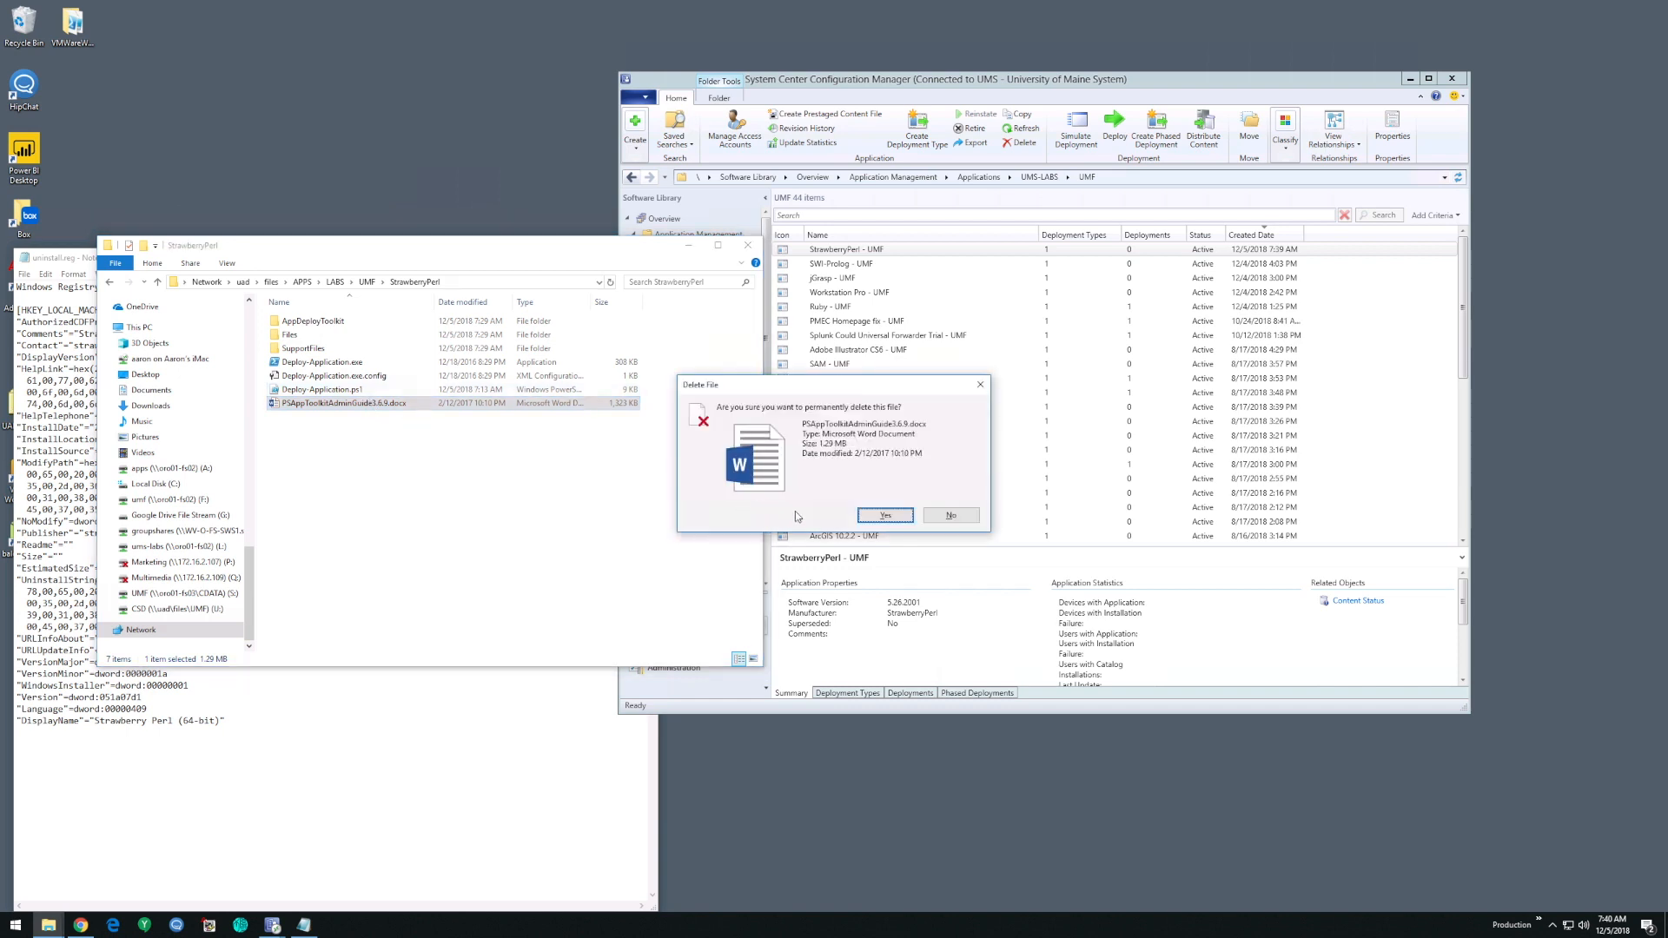
pyautogui.click(886, 516)
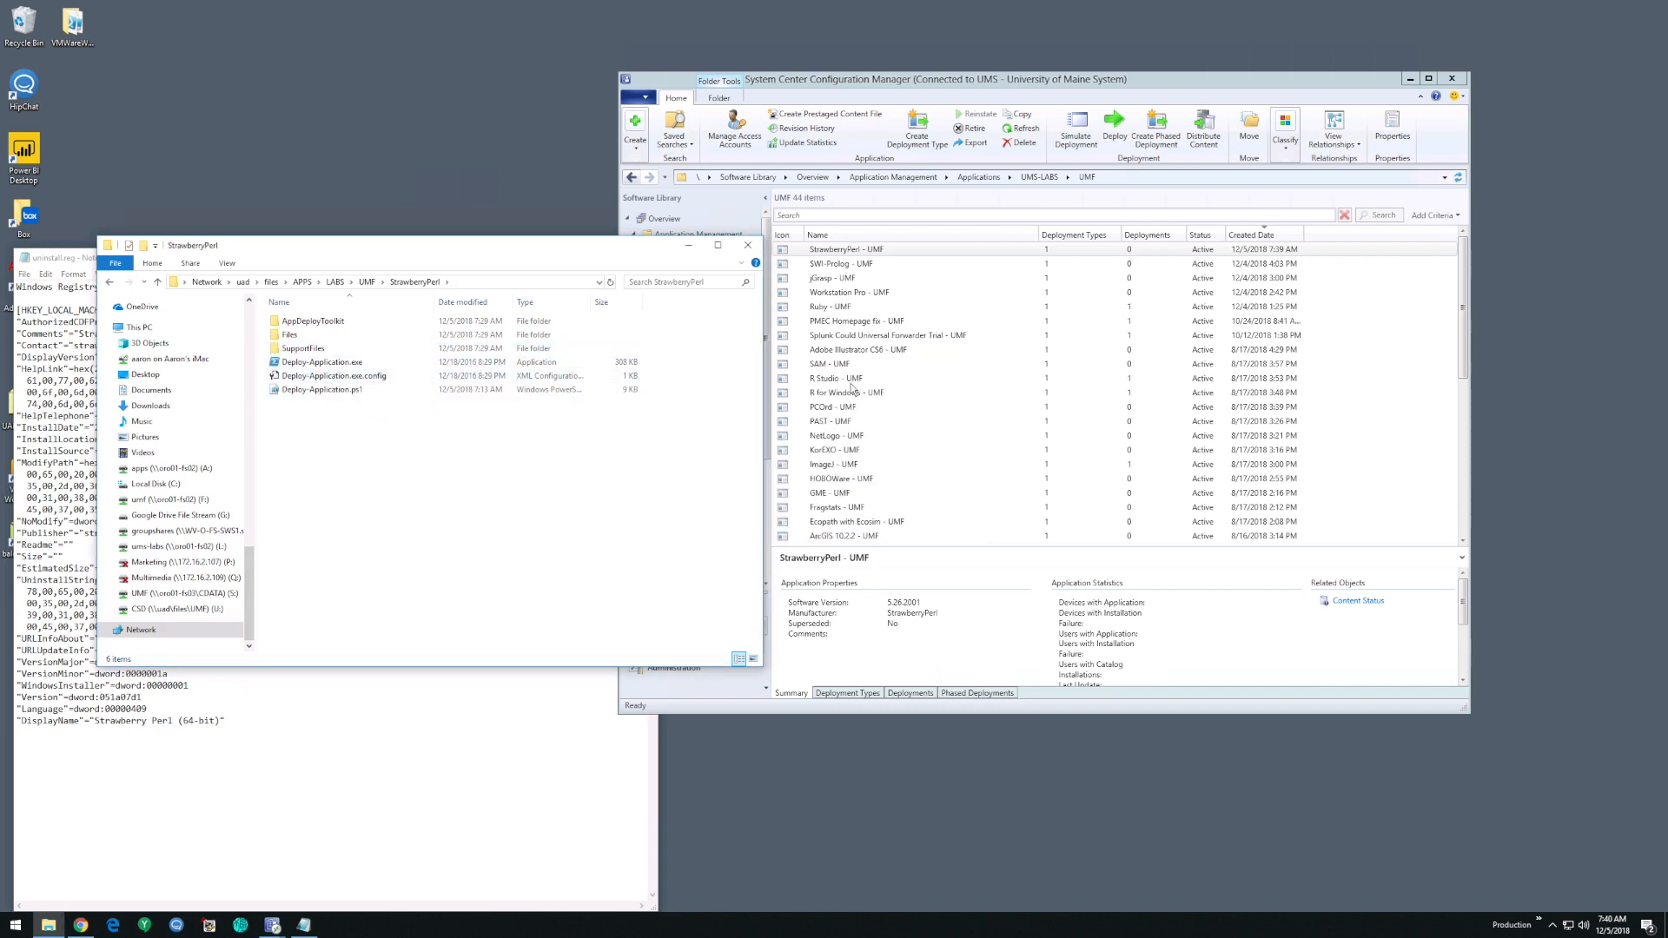
# - Back in Configuration Manager, start distributing the StrawberryPerl - UMF application's content and accept the listed content with dependency detection left on
pyautogui.click(966, 82)
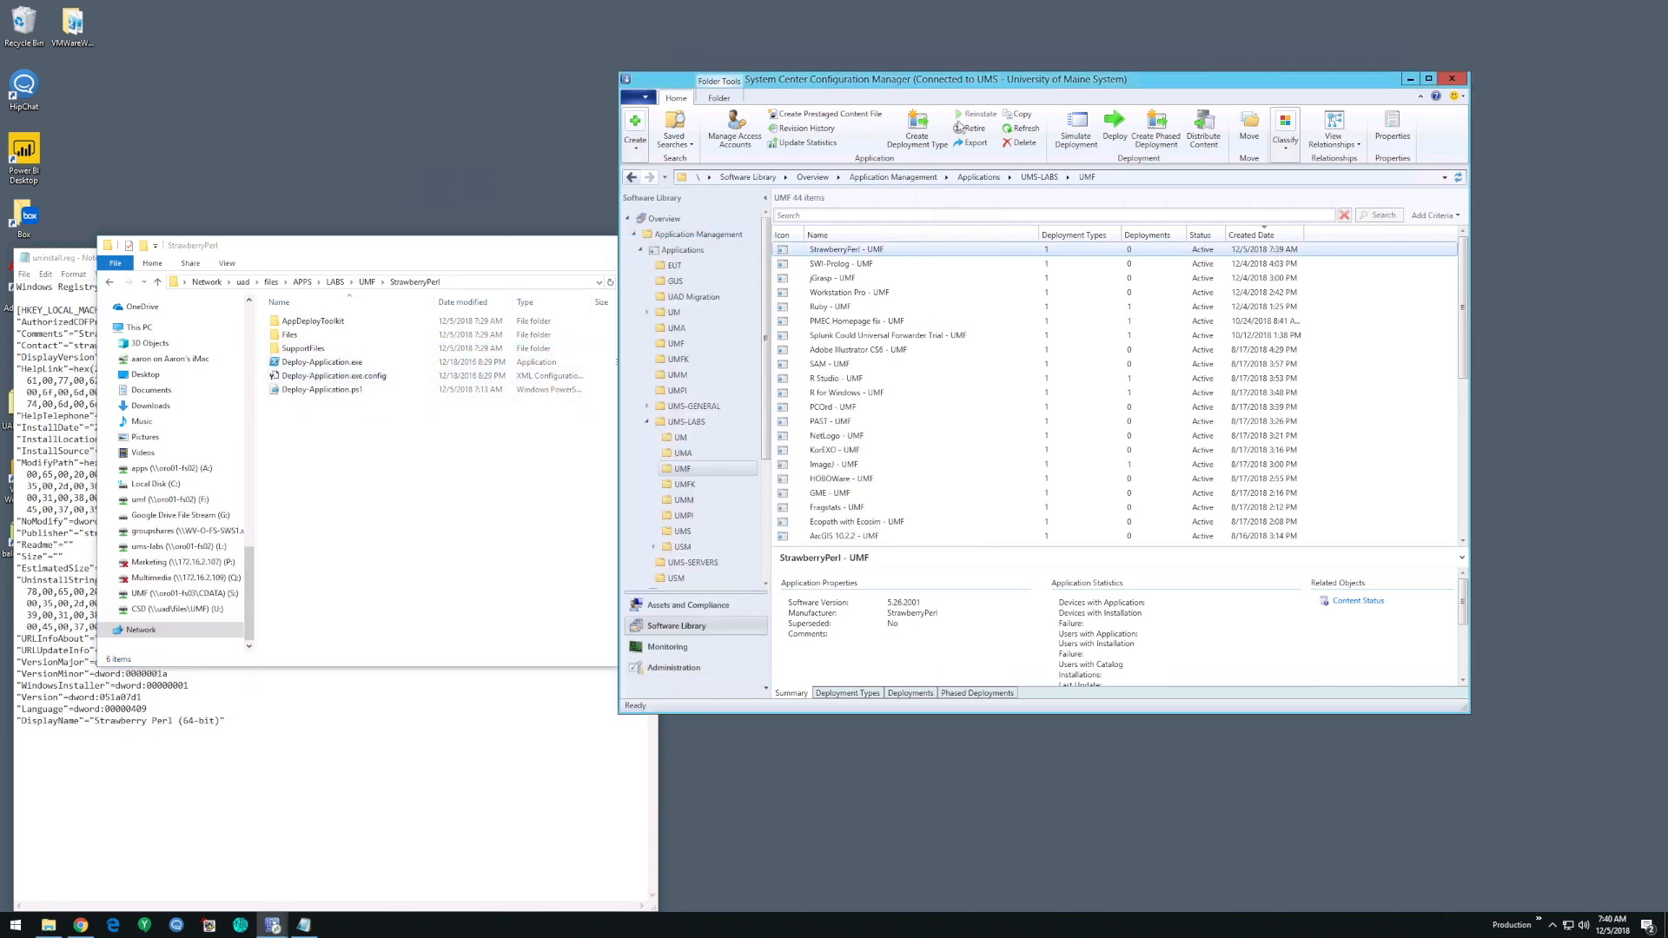
pyautogui.rightClick(885, 250)
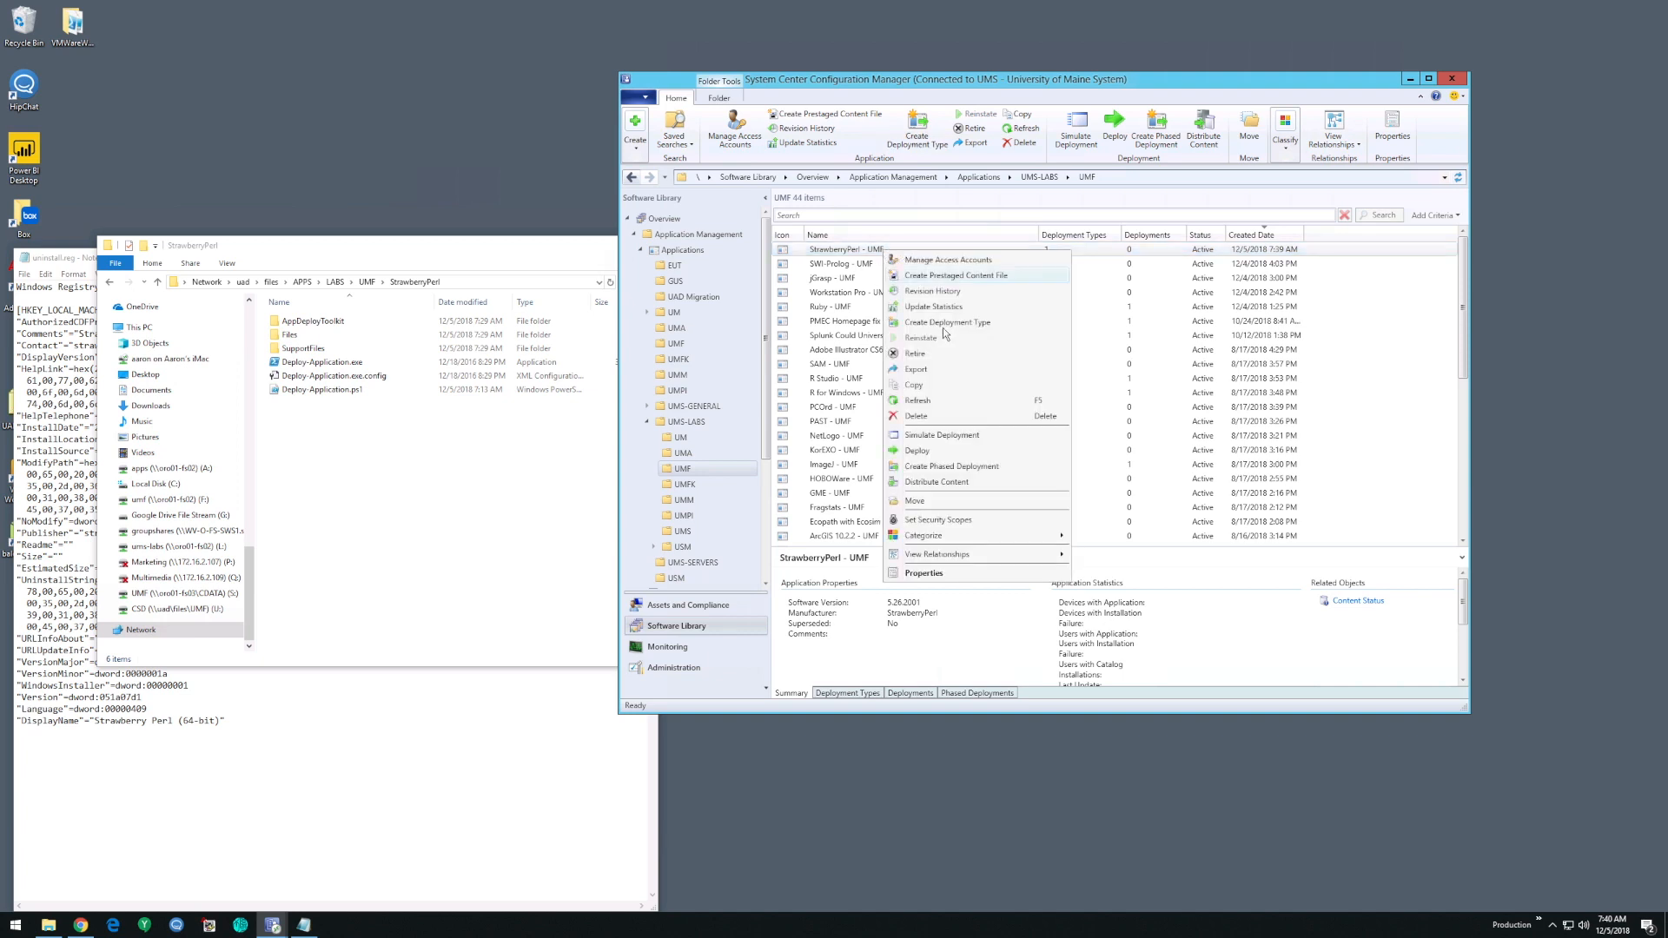
pyautogui.click(934, 483)
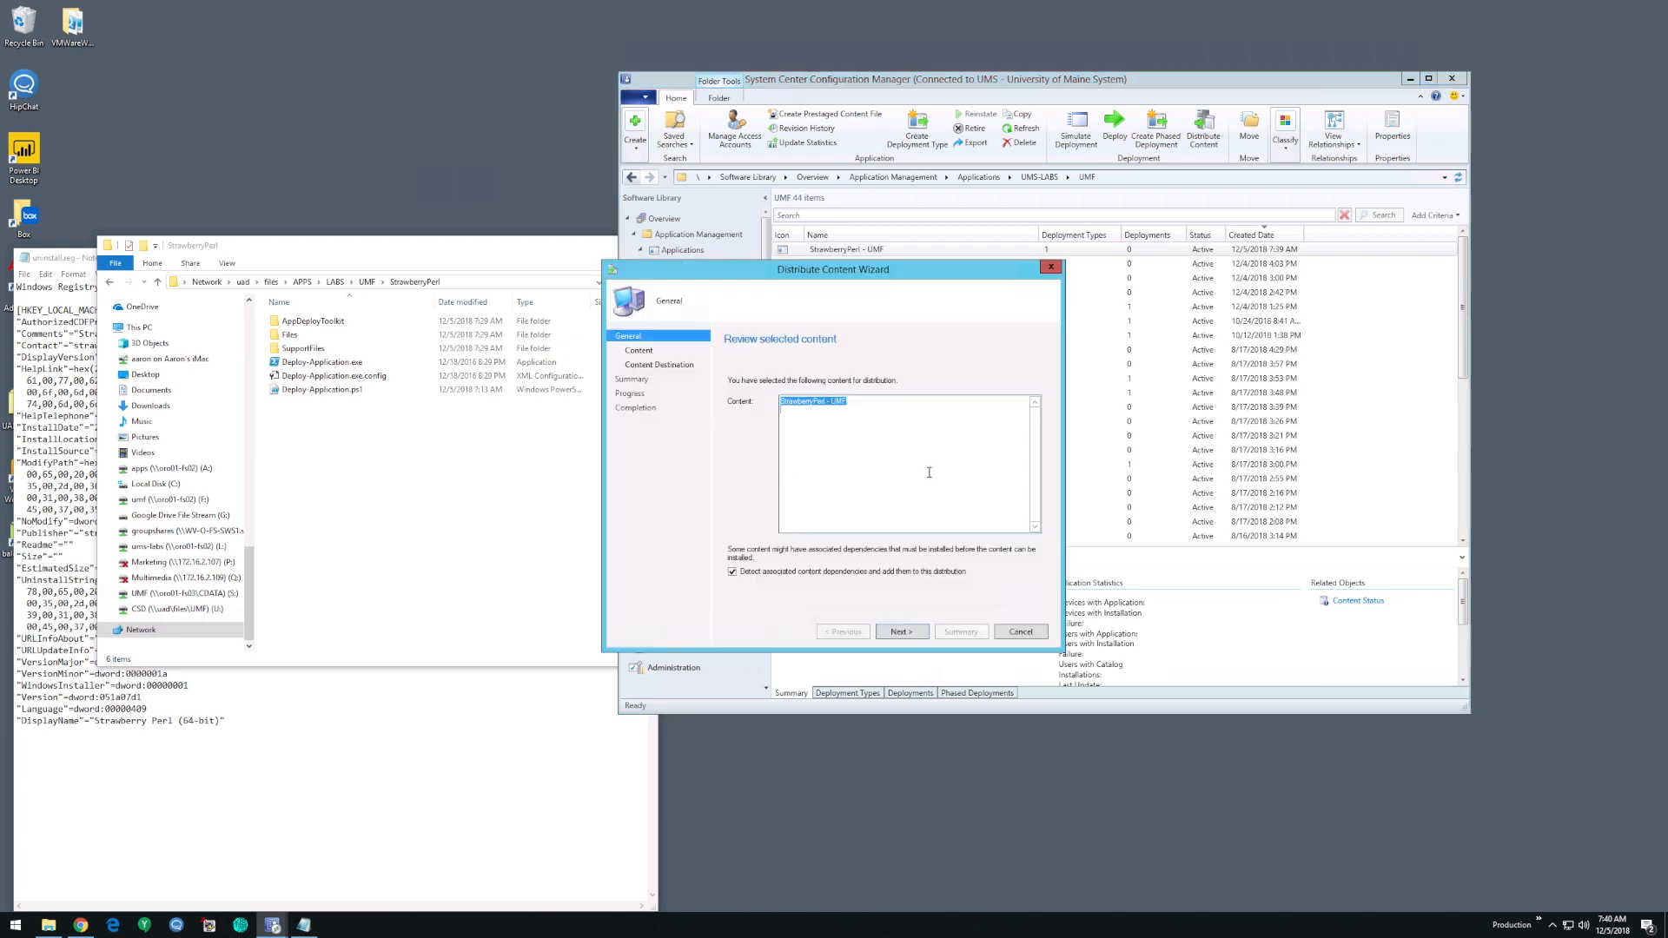
pyautogui.click(899, 633)
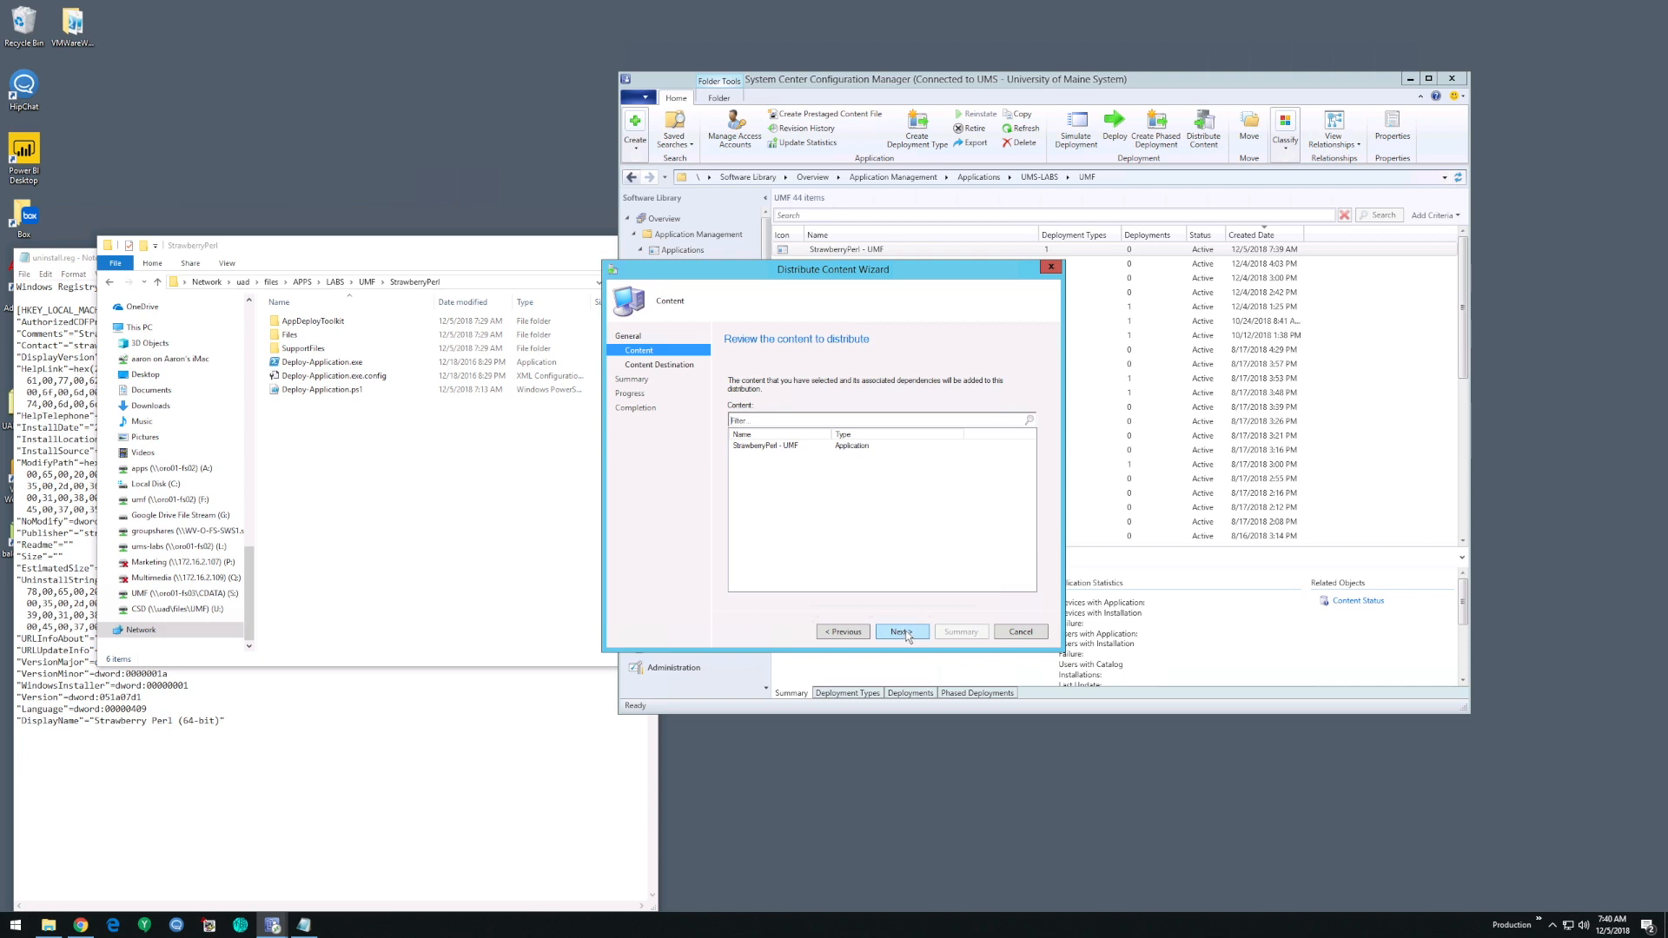
pyautogui.click(907, 637)
# - Add the distribution point group All UMS Distribution Points as the content destination
pyautogui.click(1006, 440)
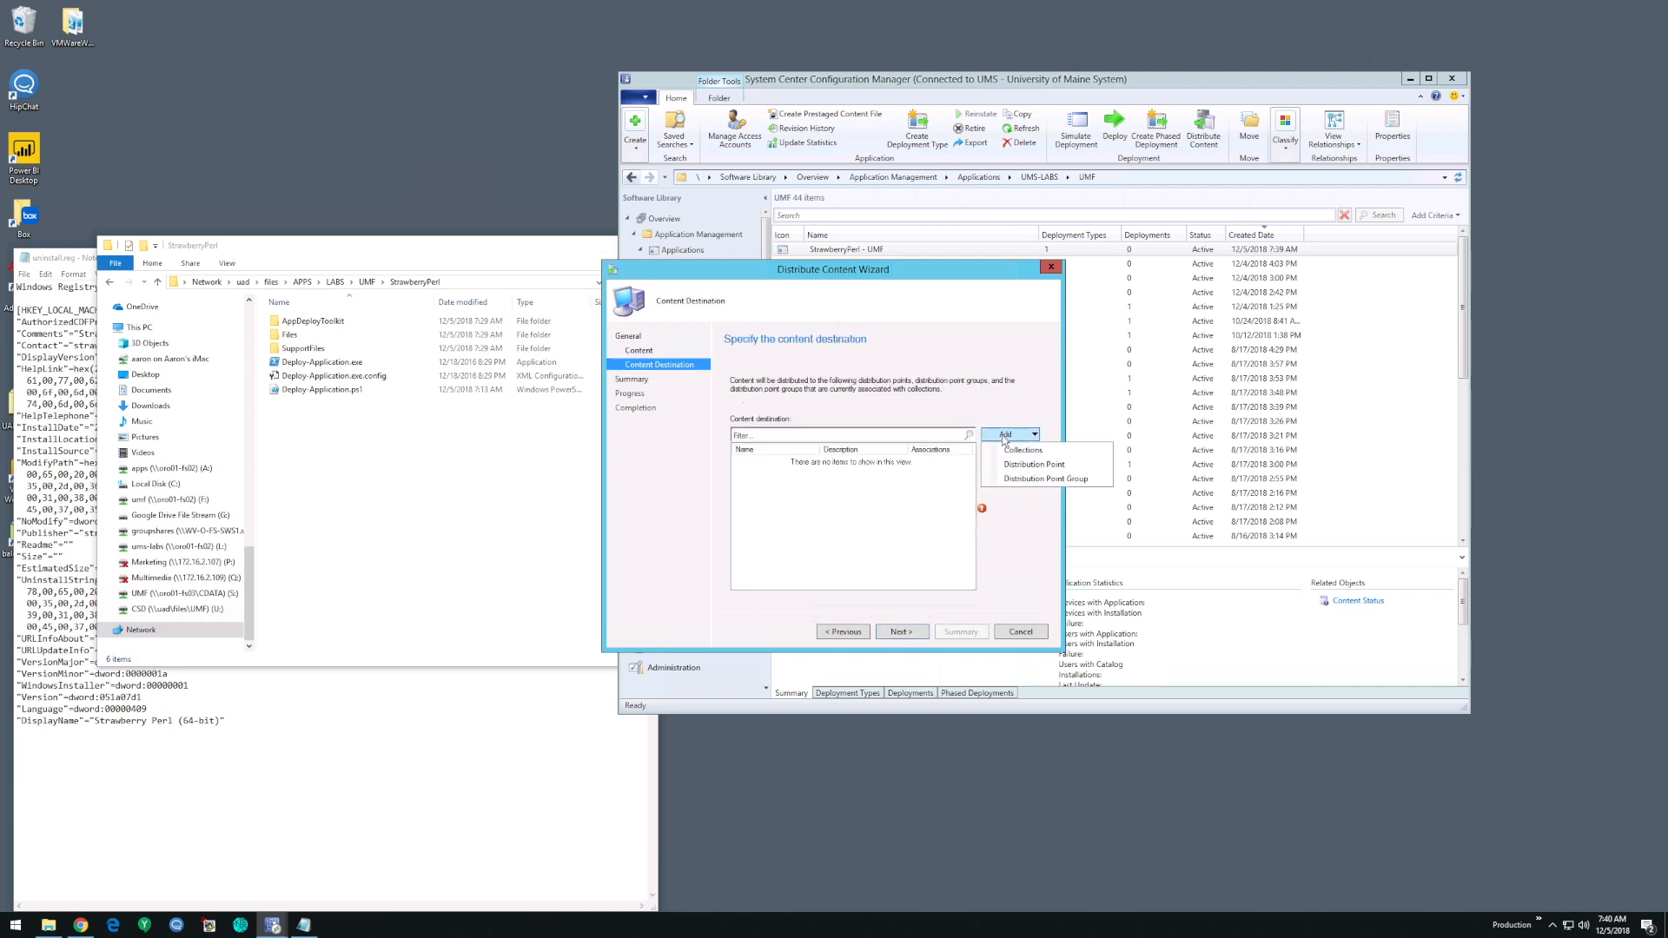
pyautogui.click(1024, 480)
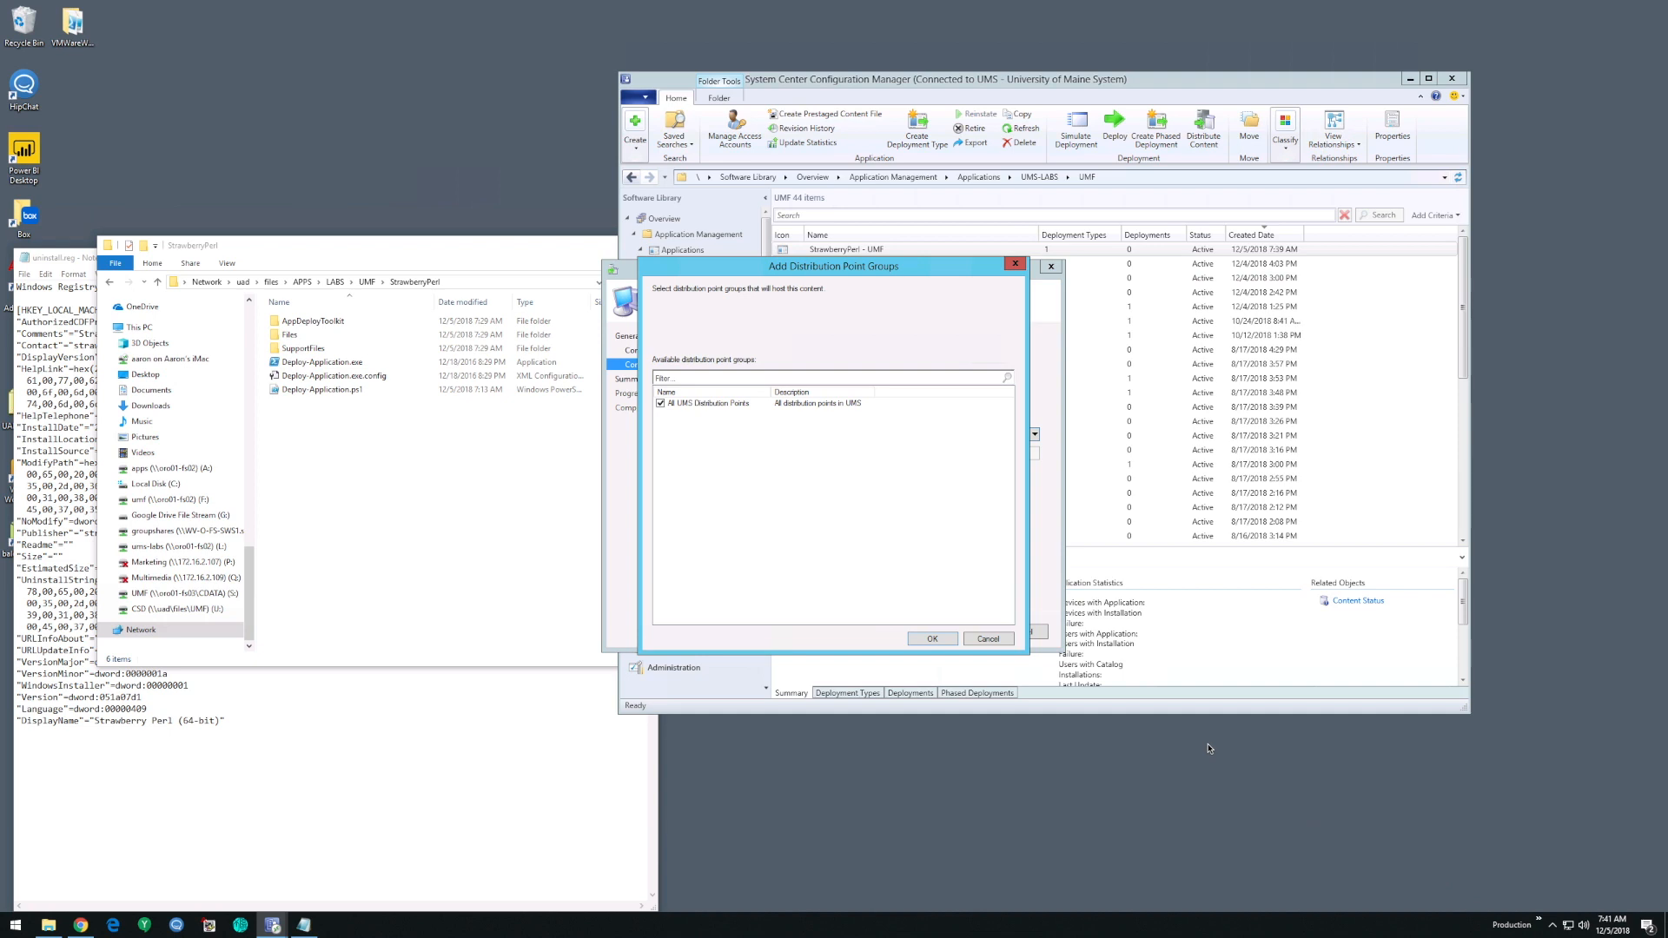
pyautogui.click(1540, 920)
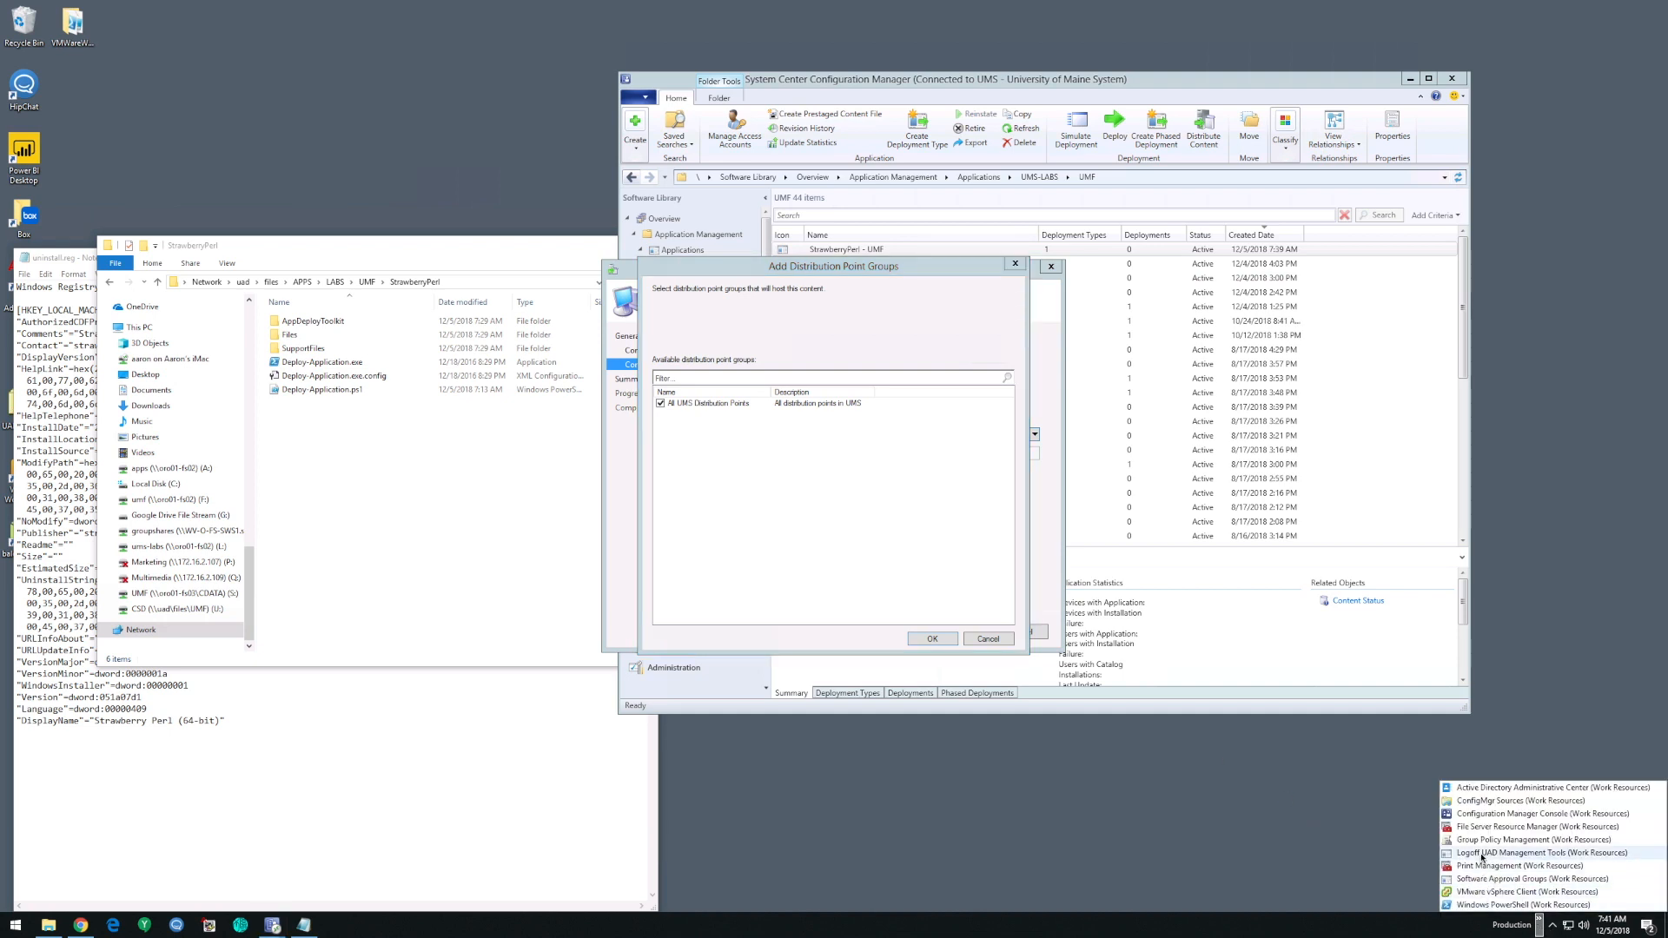
pyautogui.click(764, 511)
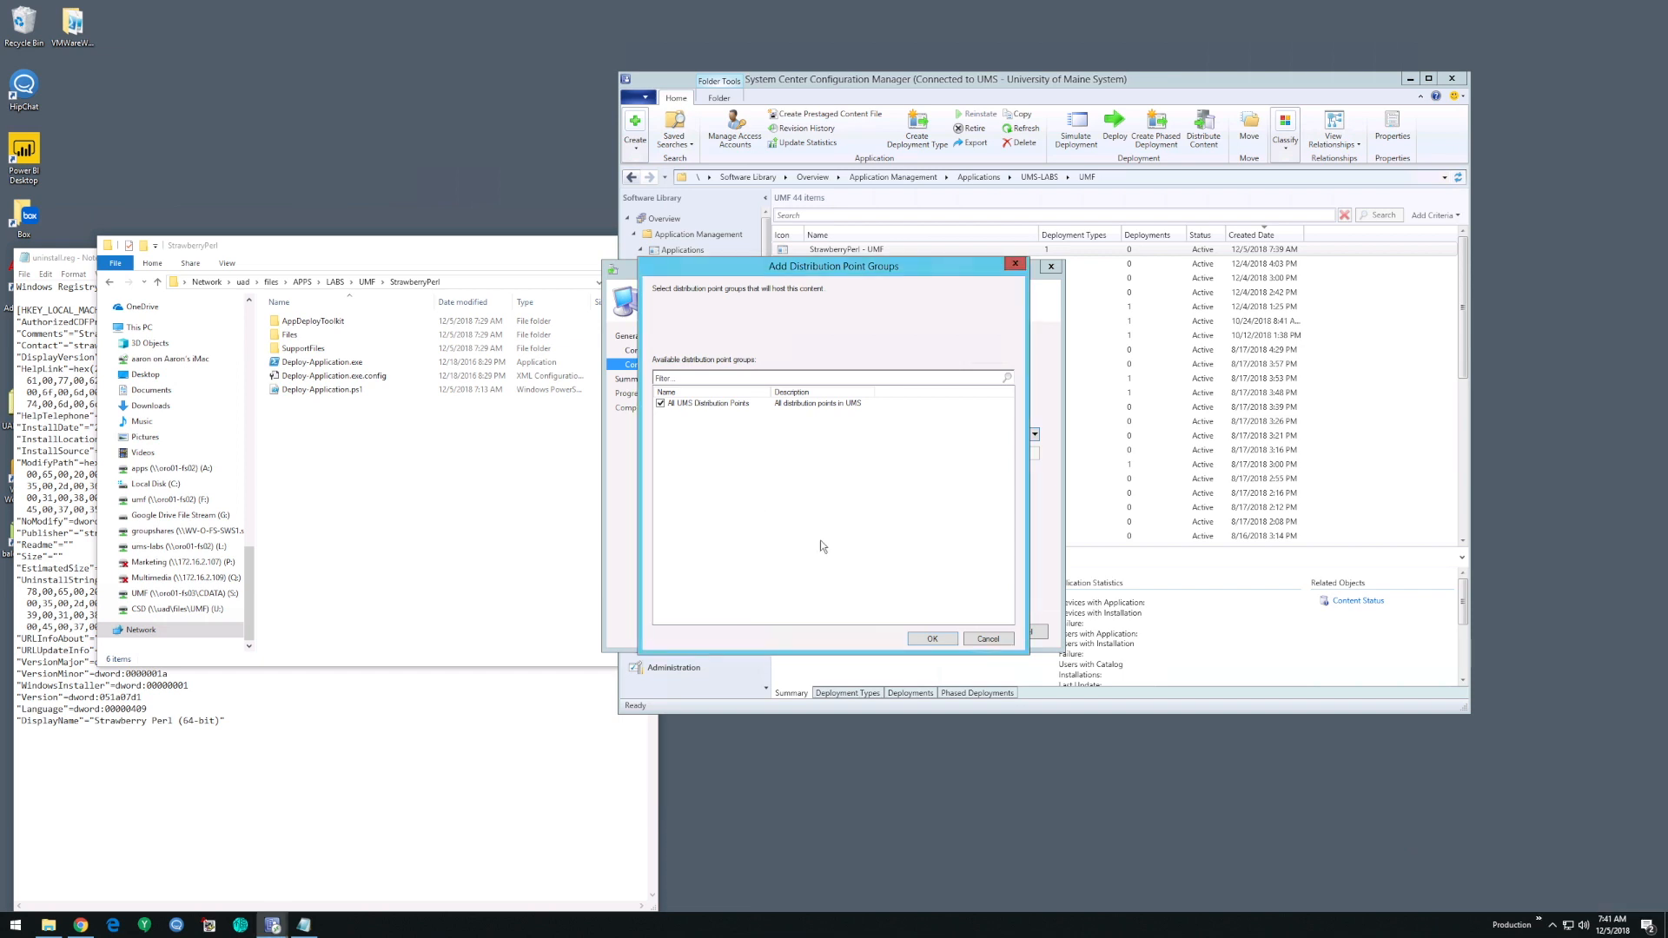
pyautogui.click(934, 639)
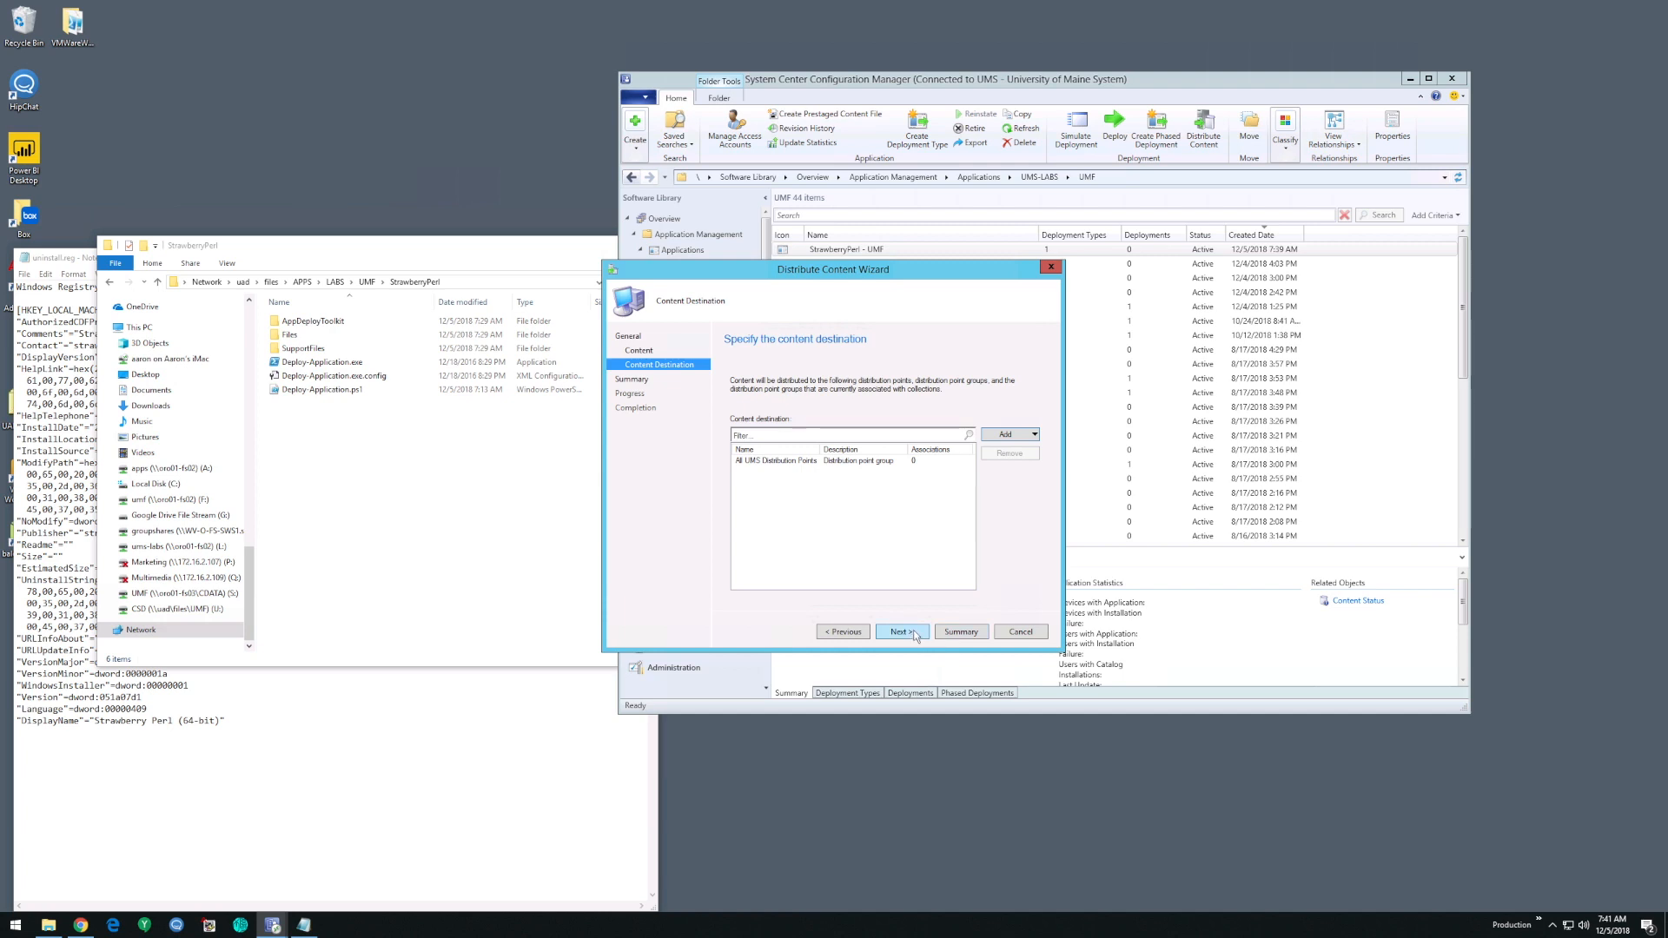
# - Confirm the distribution settings, run the content distribution, and close the wizard
pyautogui.click(912, 634)
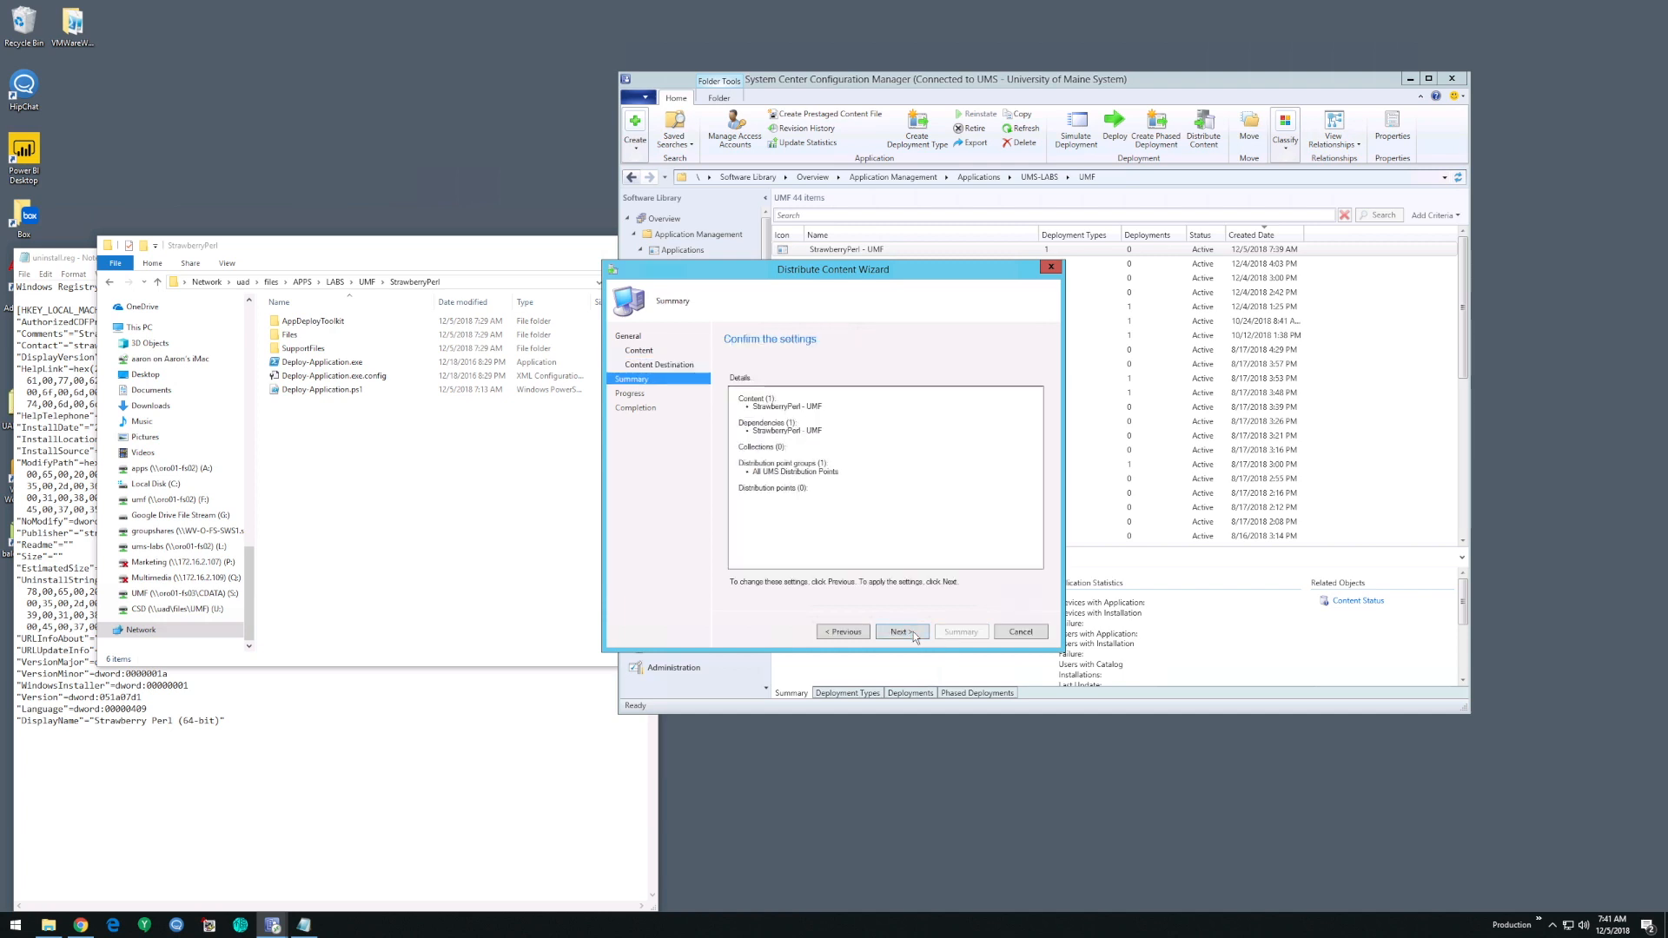
pyautogui.click(913, 633)
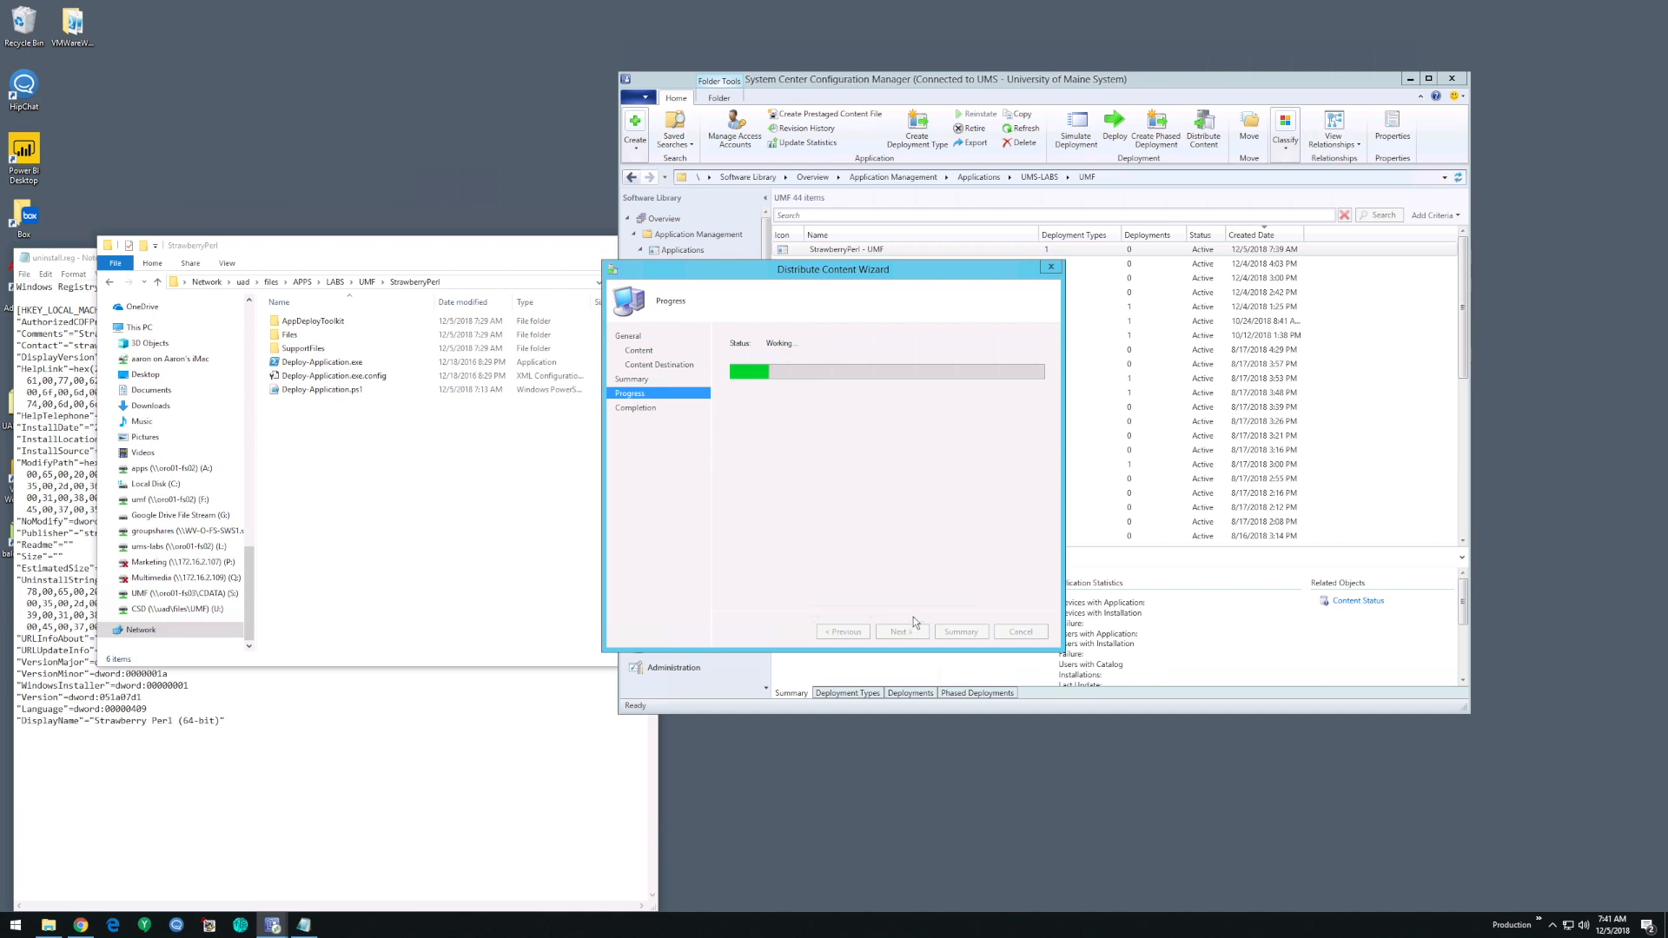
pyautogui.click(1031, 632)
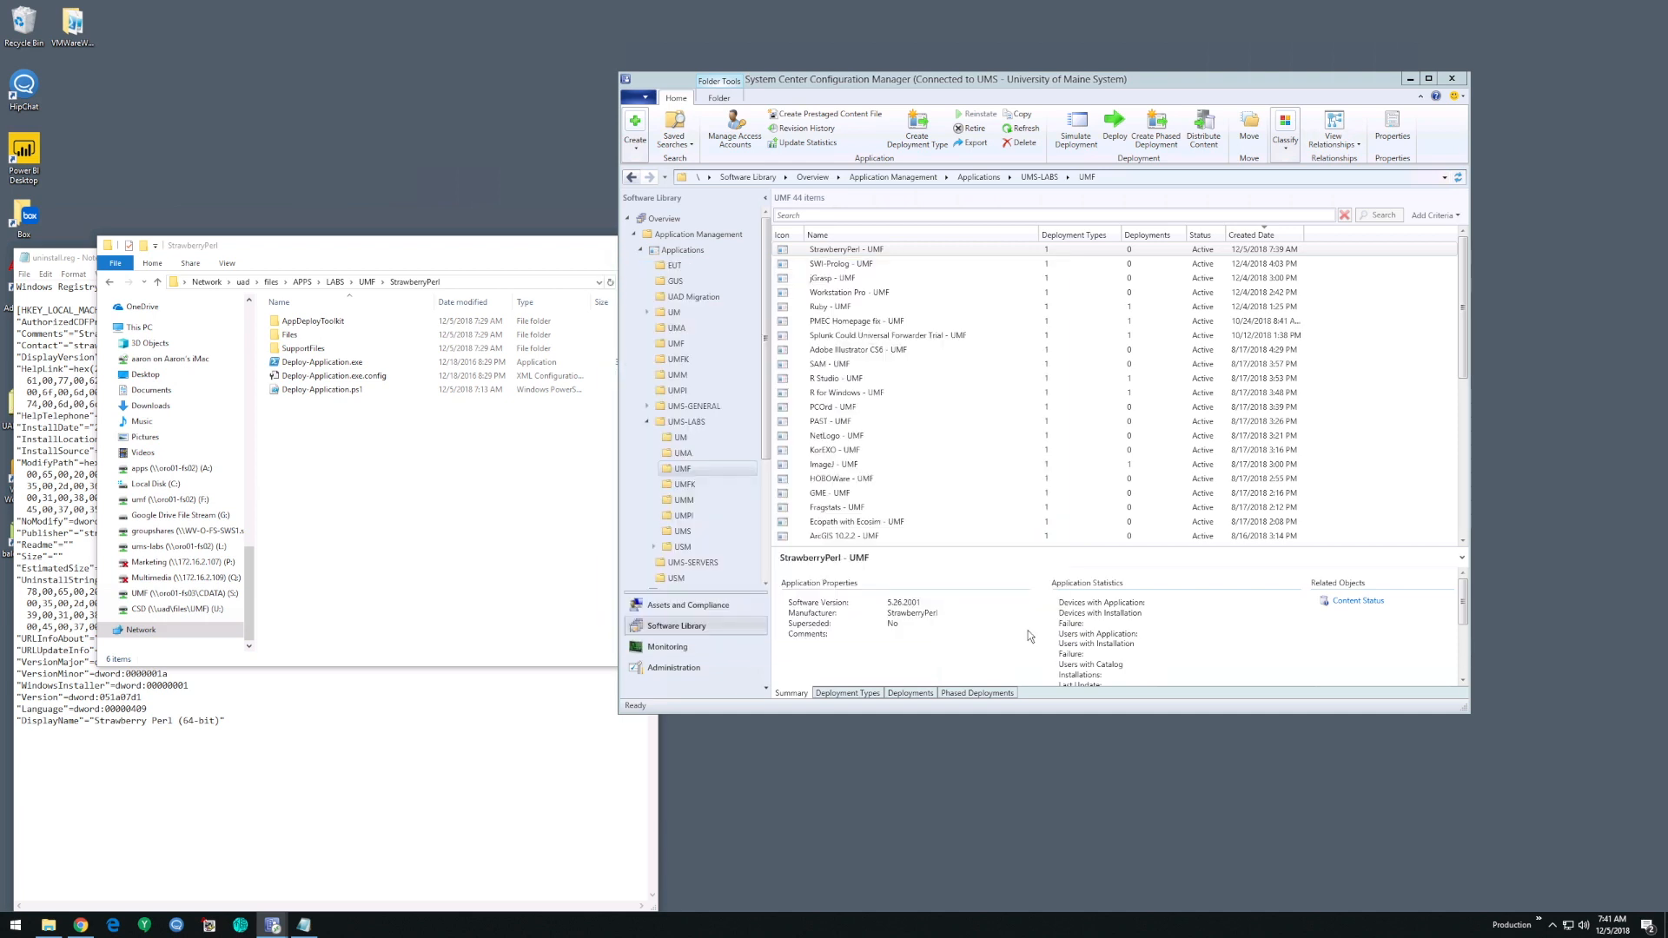
# - Open the content status of the StrawberryPerl - UMF application and view its in-progress distribution details
pyautogui.click(886, 469)
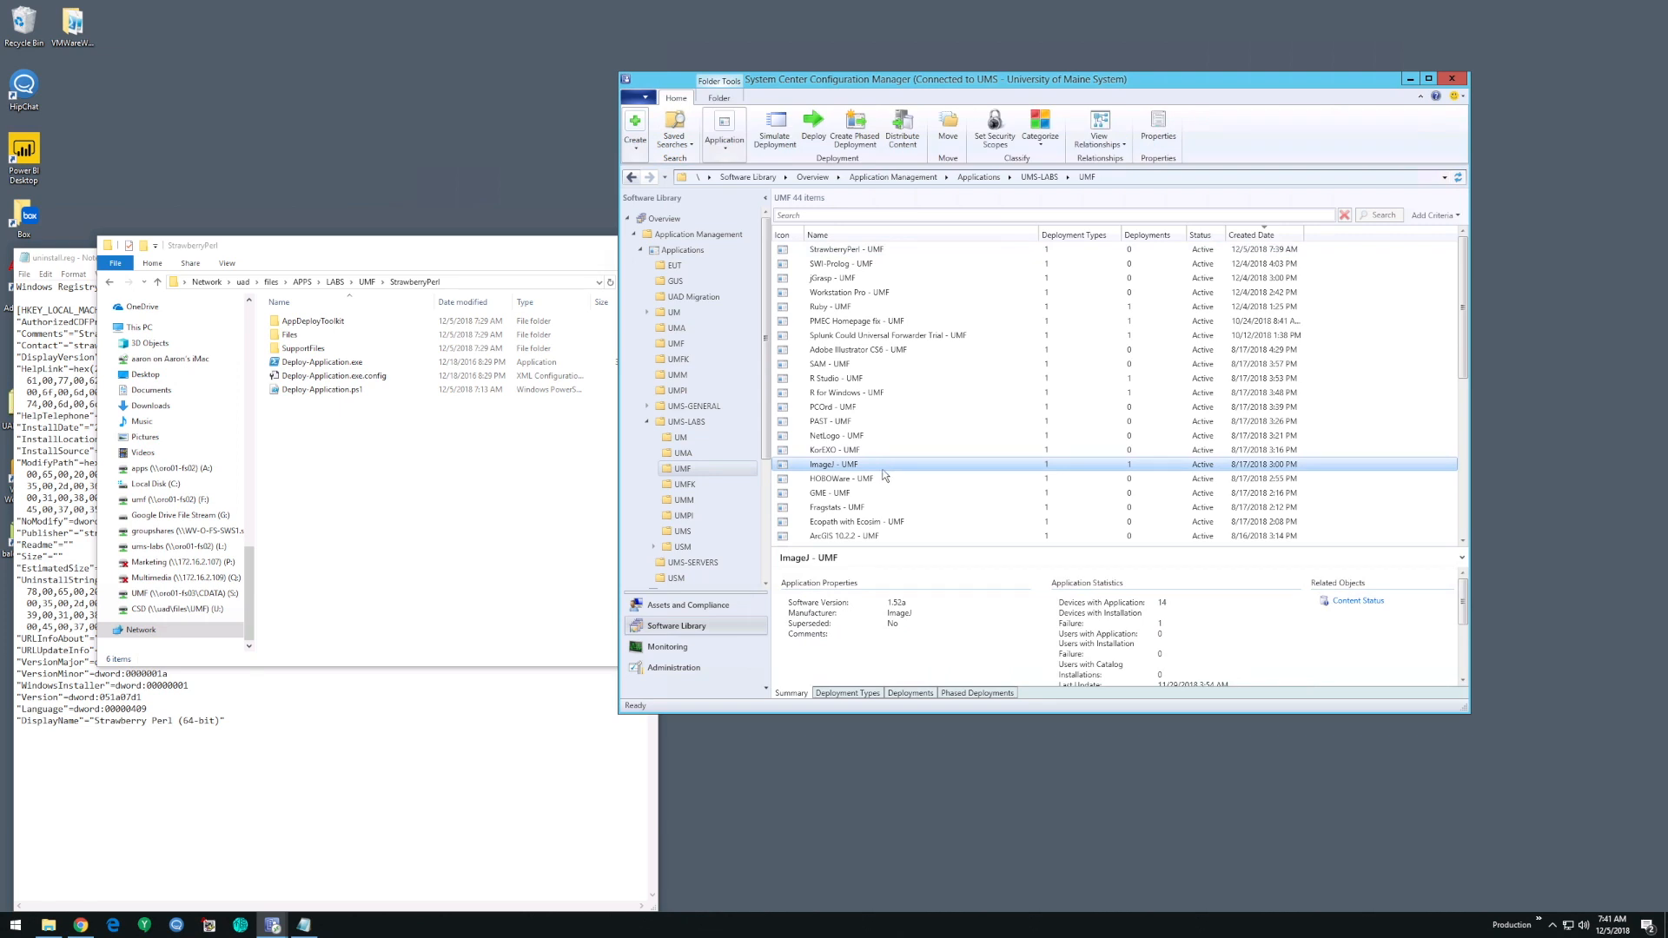
pyautogui.click(677, 648)
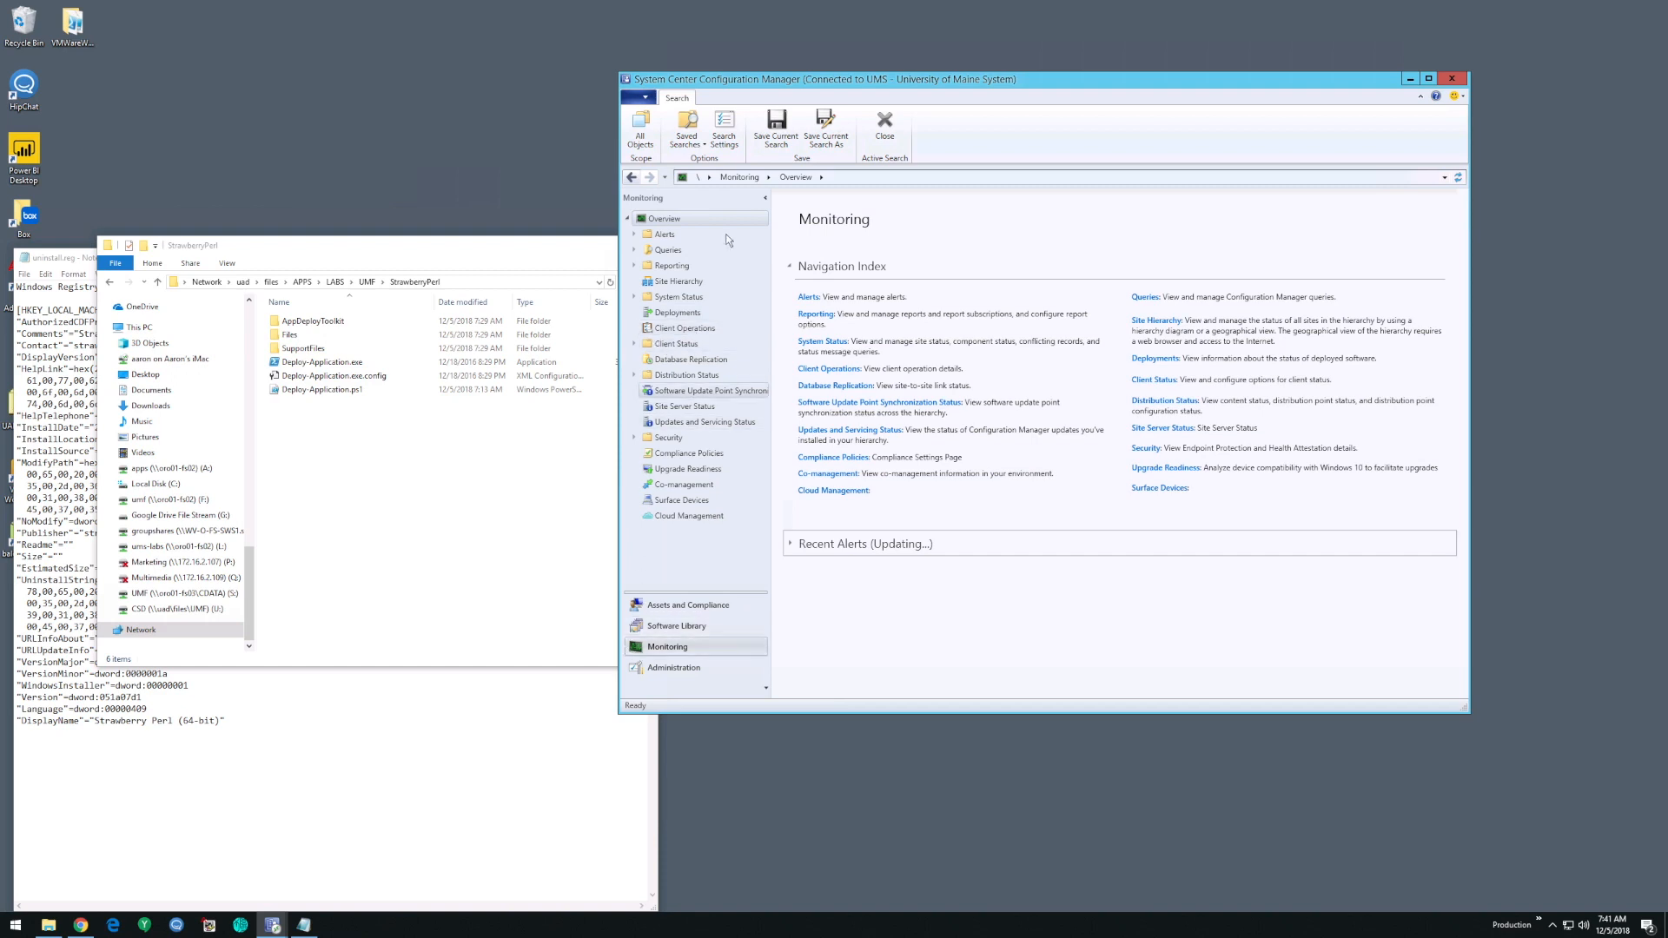
pyautogui.click(634, 178)
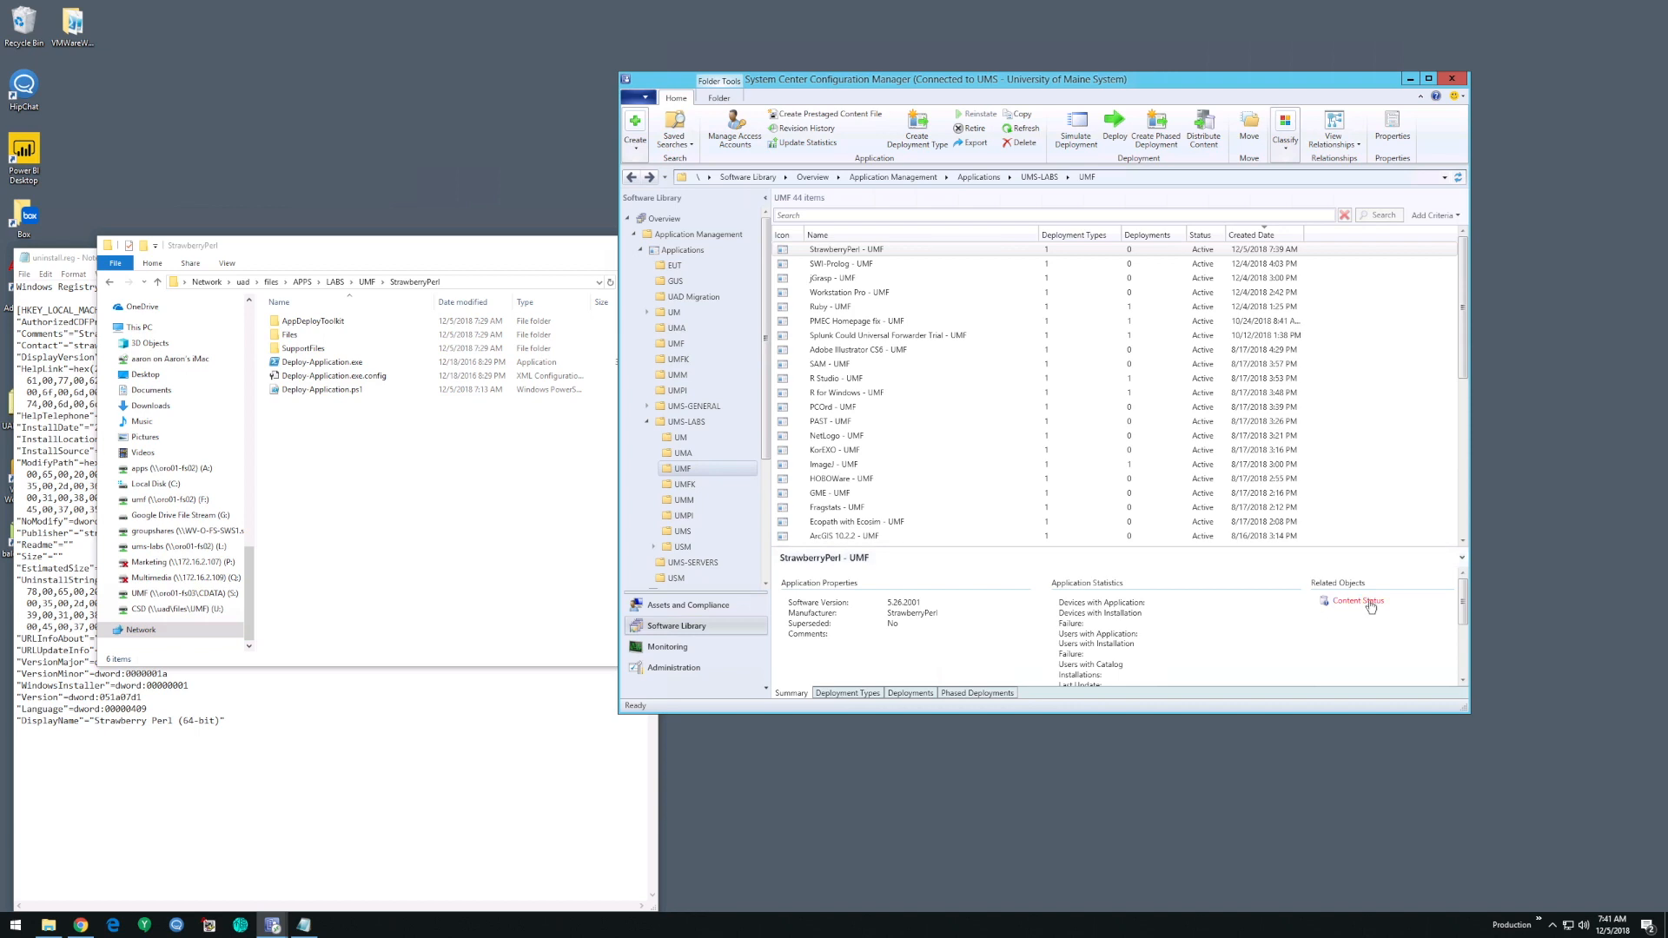
pyautogui.click(1351, 601)
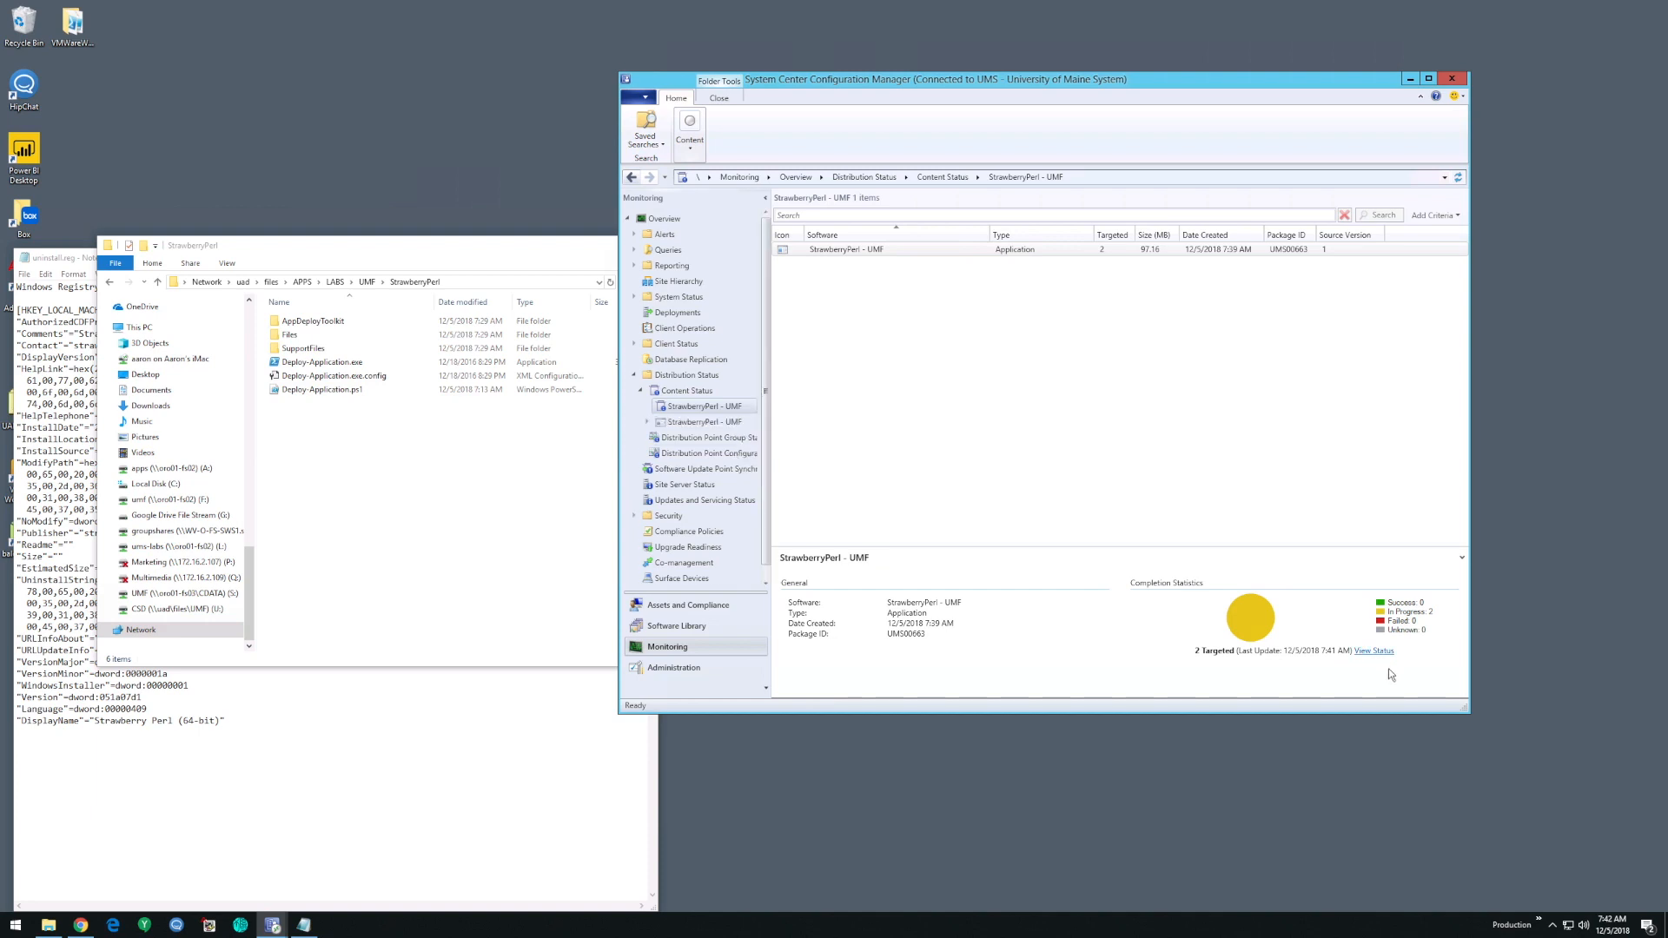
pyautogui.click(1376, 651)
pyautogui.click(858, 262)
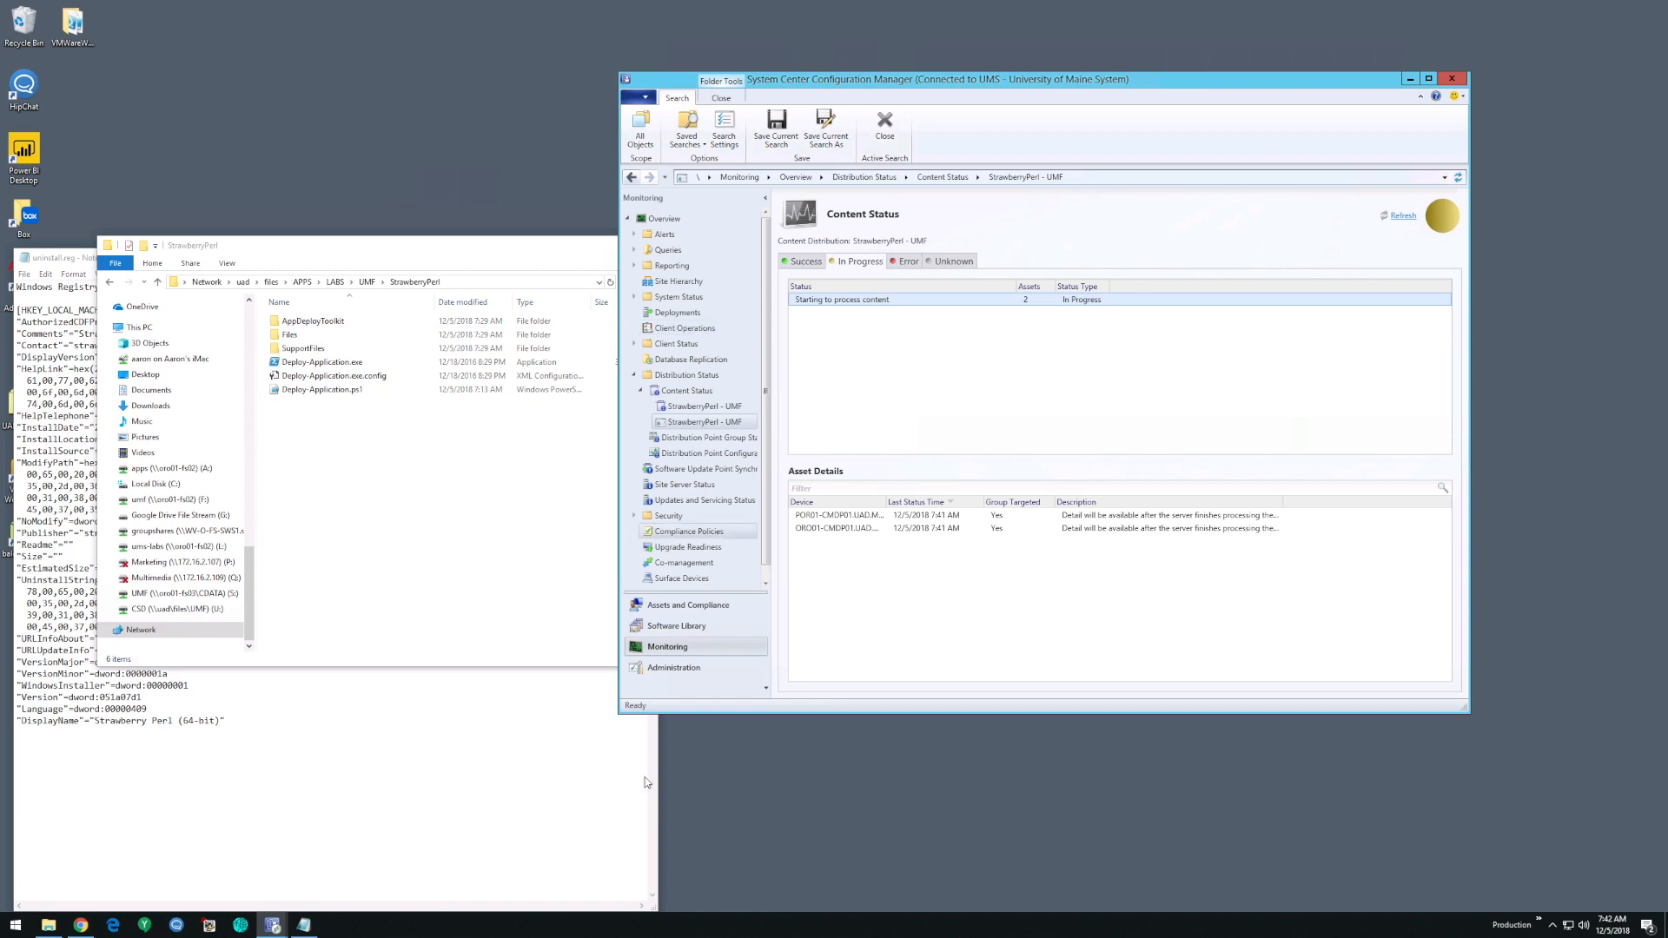
# - Return to the UMF applications in the software library and review the actions available for StrawberryPerl - UMF
pyautogui.click(675, 627)
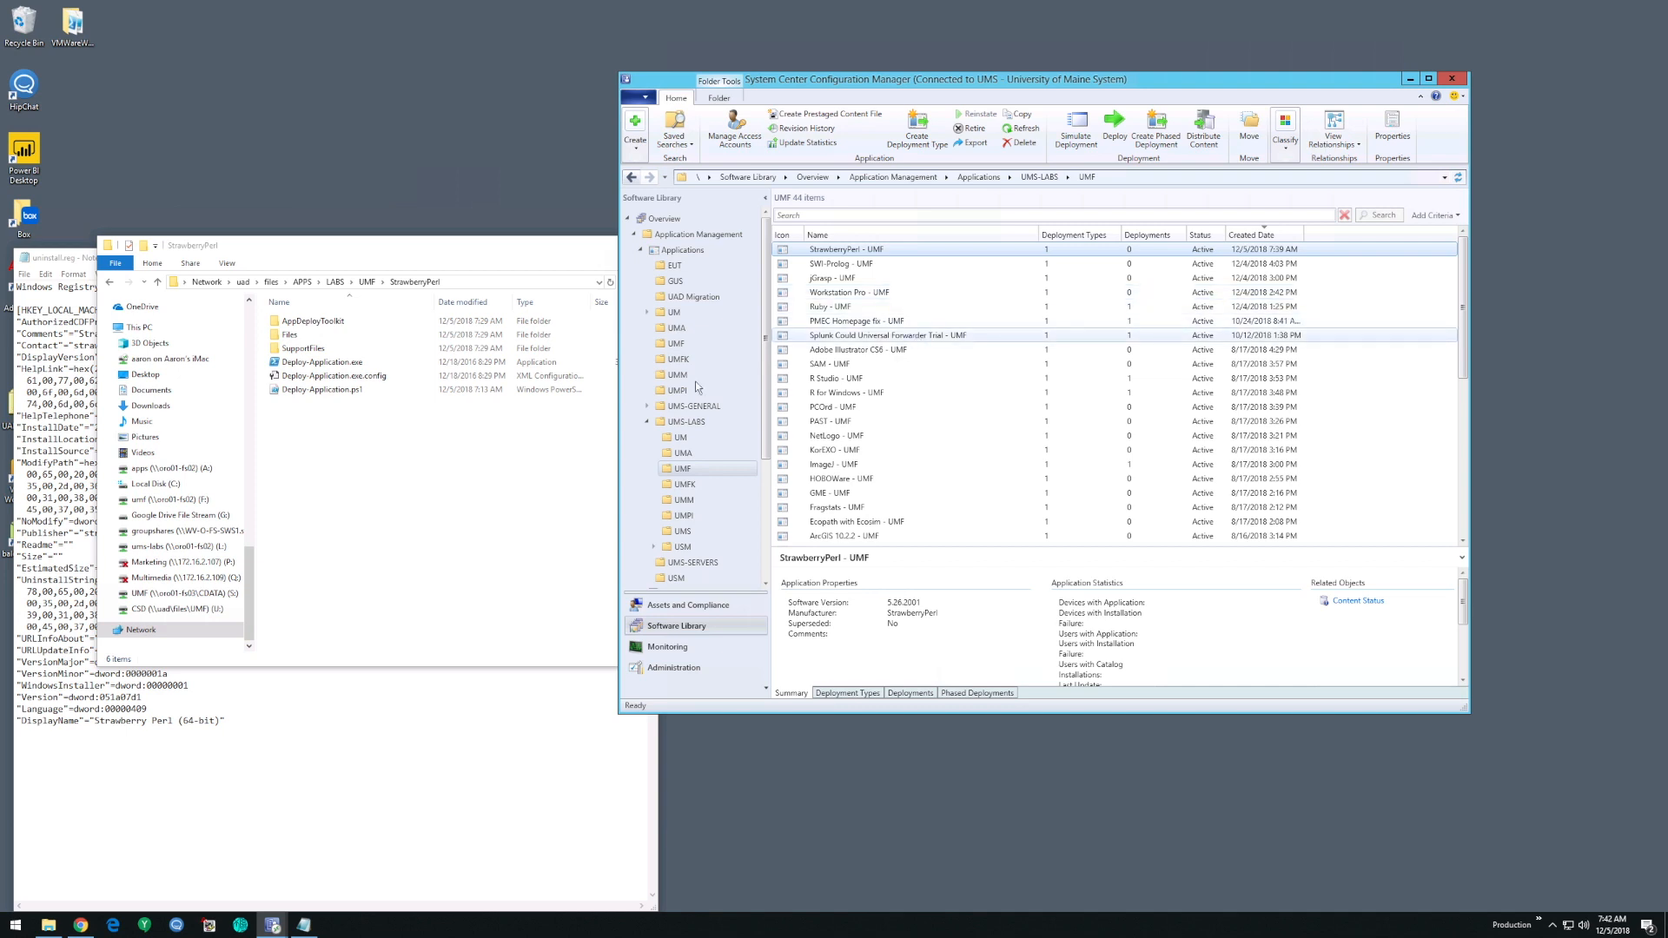
pyautogui.click(365, 455)
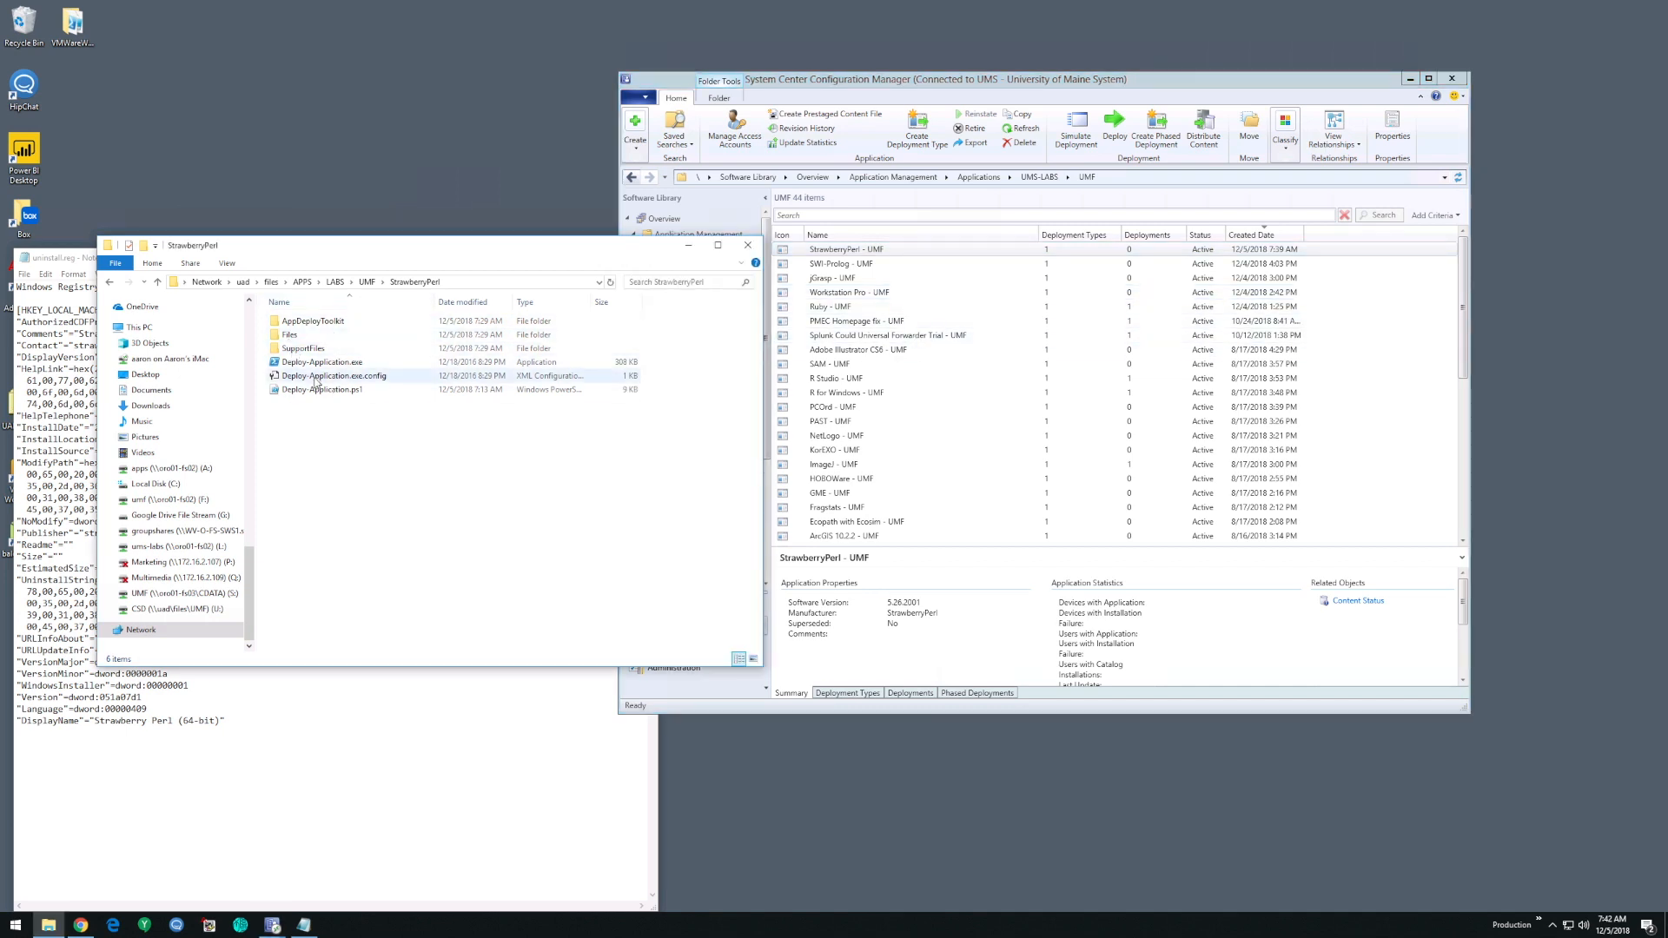
pyautogui.click(830, 336)
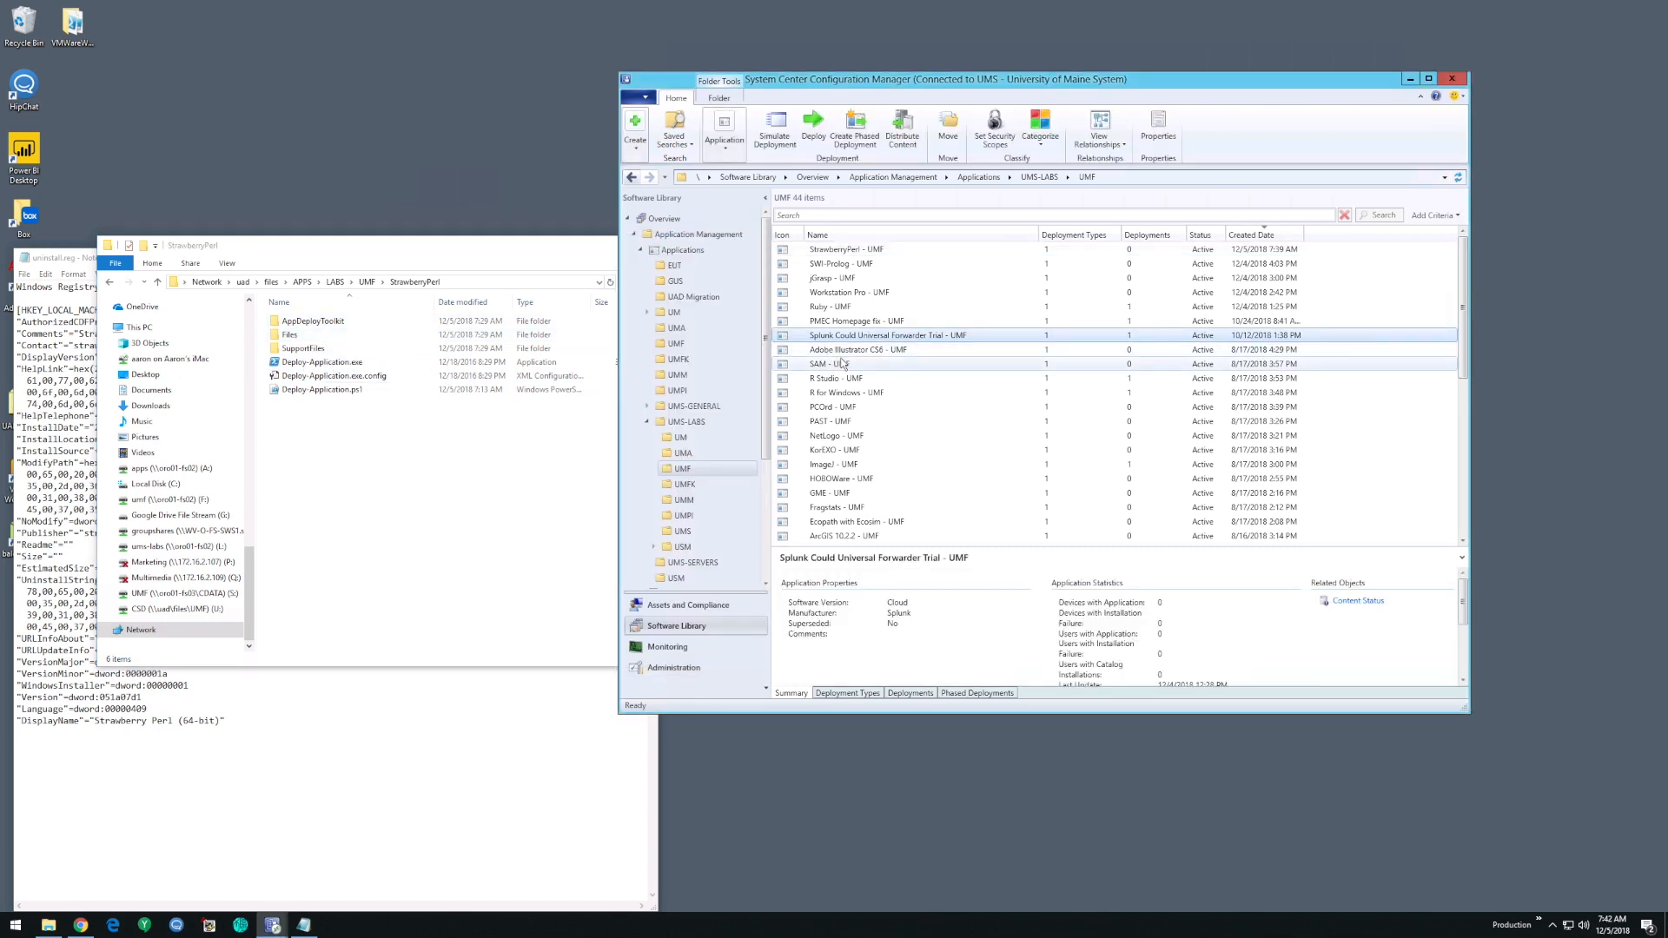
pyautogui.click(839, 251)
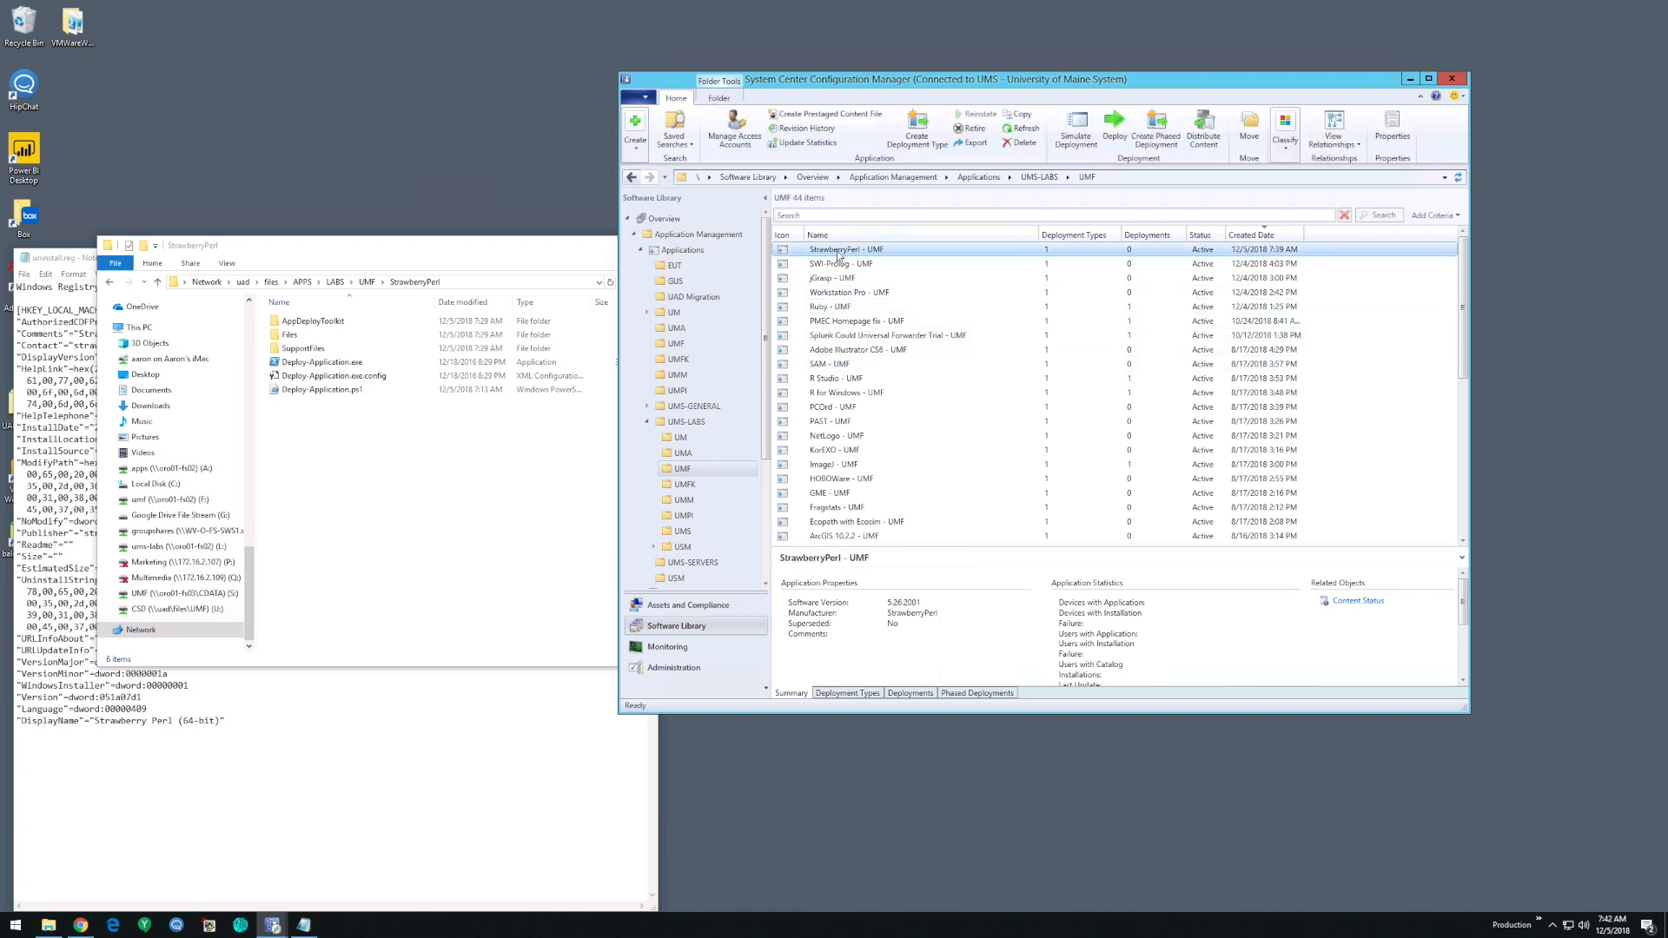
pyautogui.rightClick(839, 251)
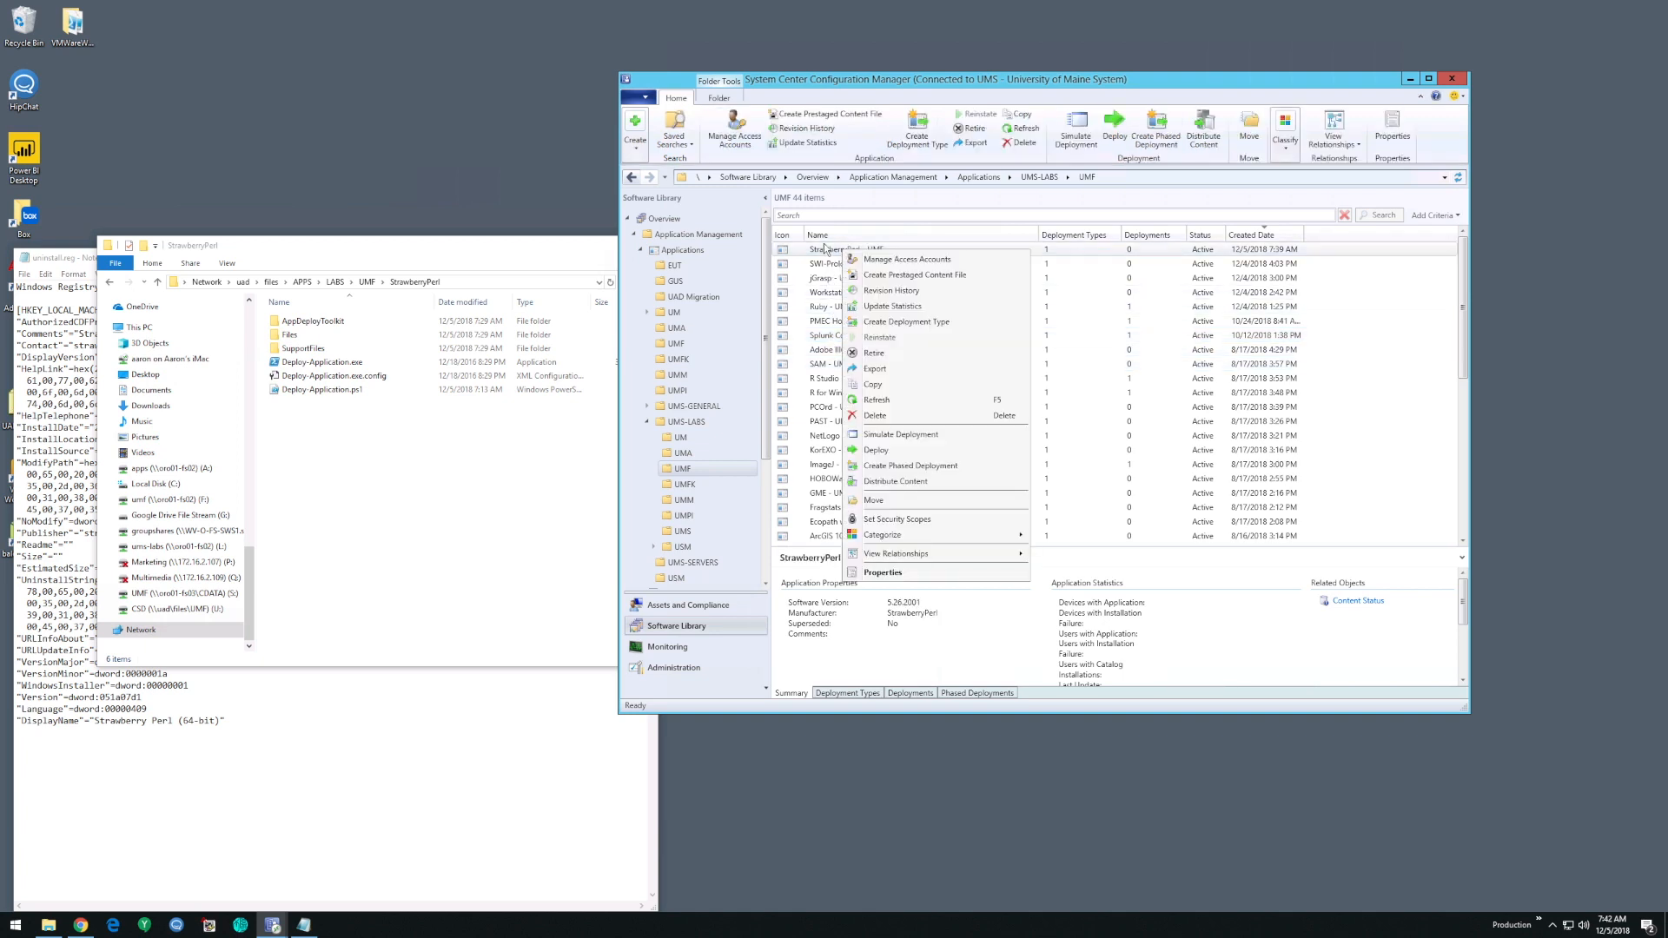
pyautogui.click(823, 253)
pyautogui.click(822, 265)
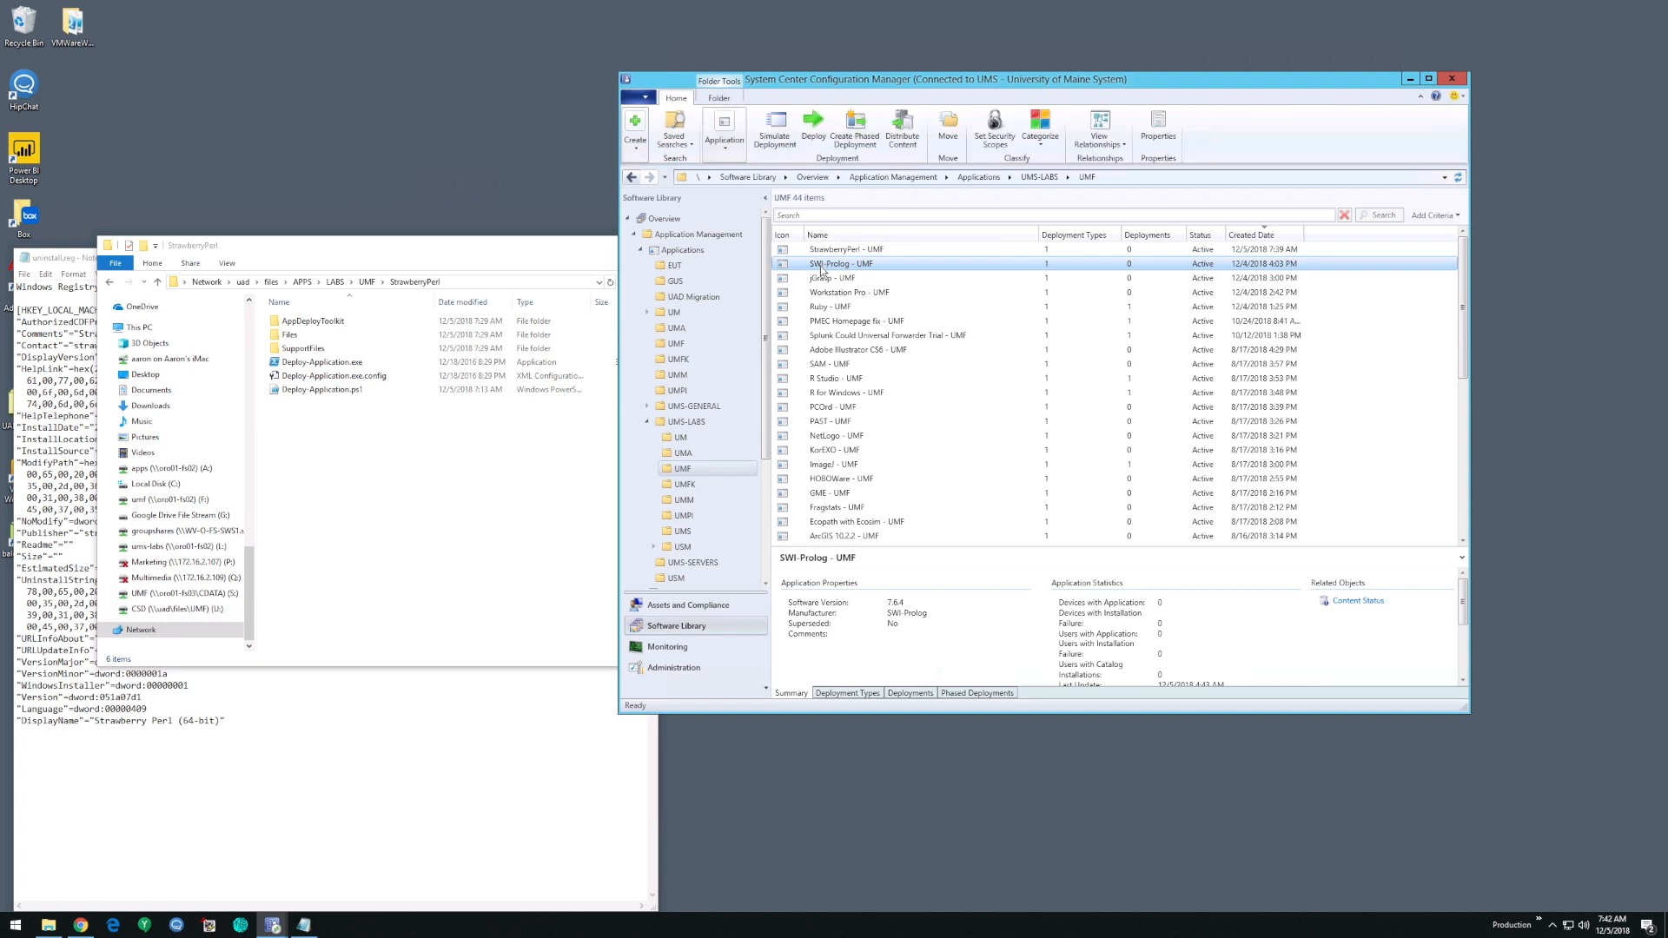
pyautogui.click(840, 253)
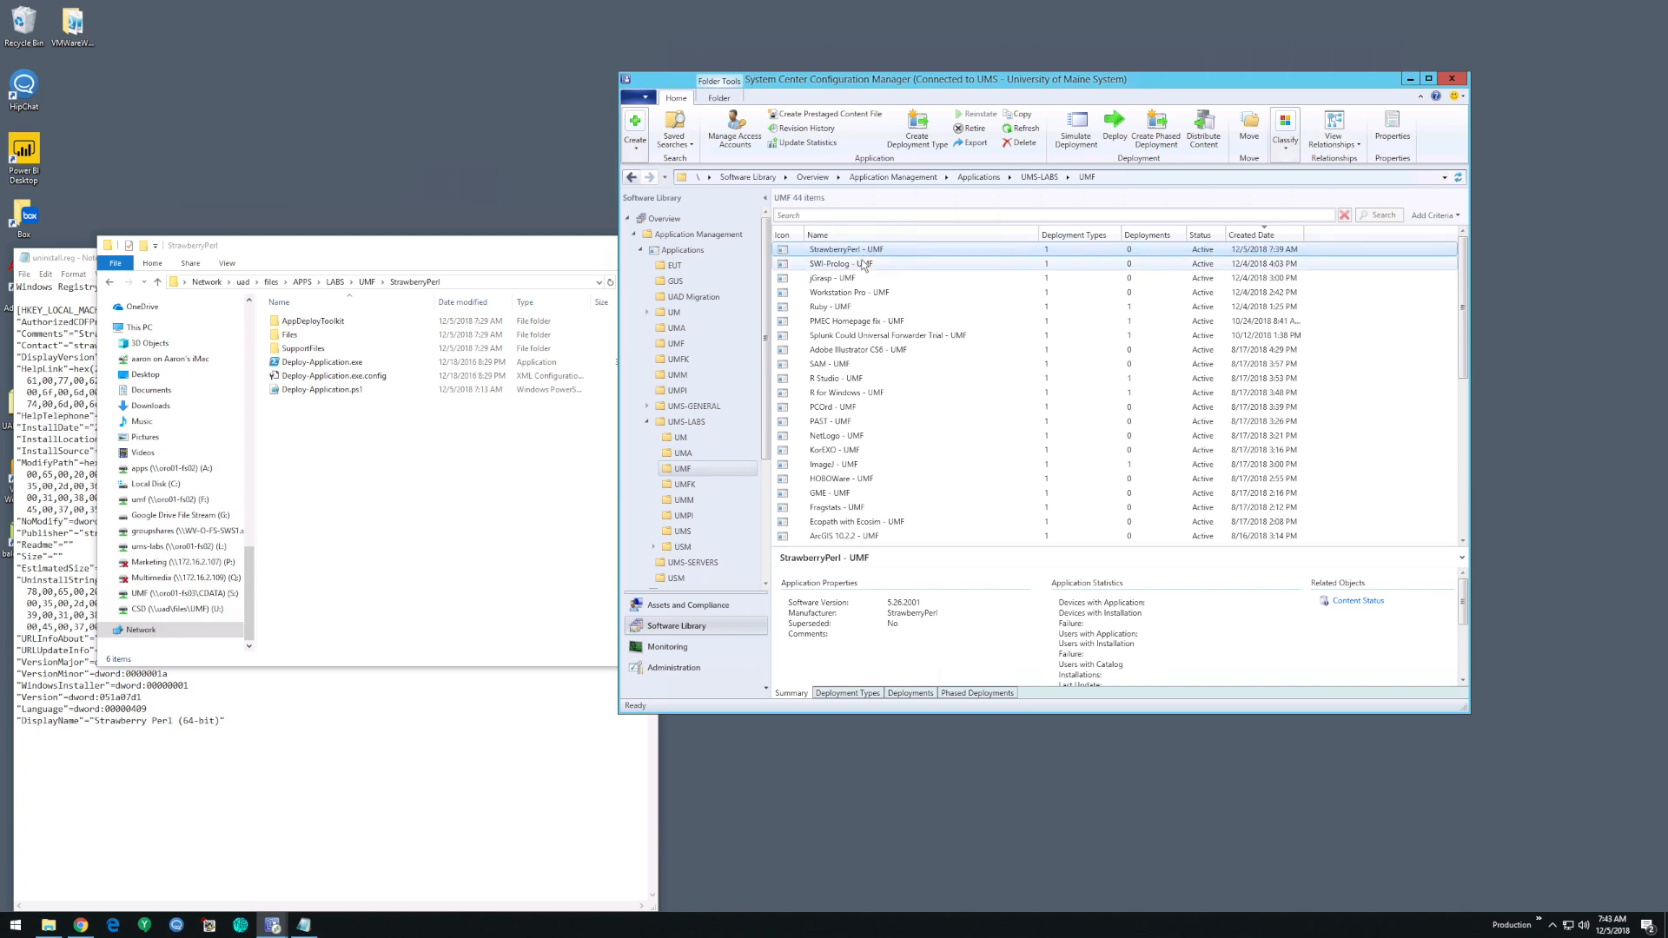
# - In File Explorer, inspect the StrawberryPerl source folder, including its SupportFiles subfolder and the Deploy-Application.ps1 script
pyautogui.click(410, 409)
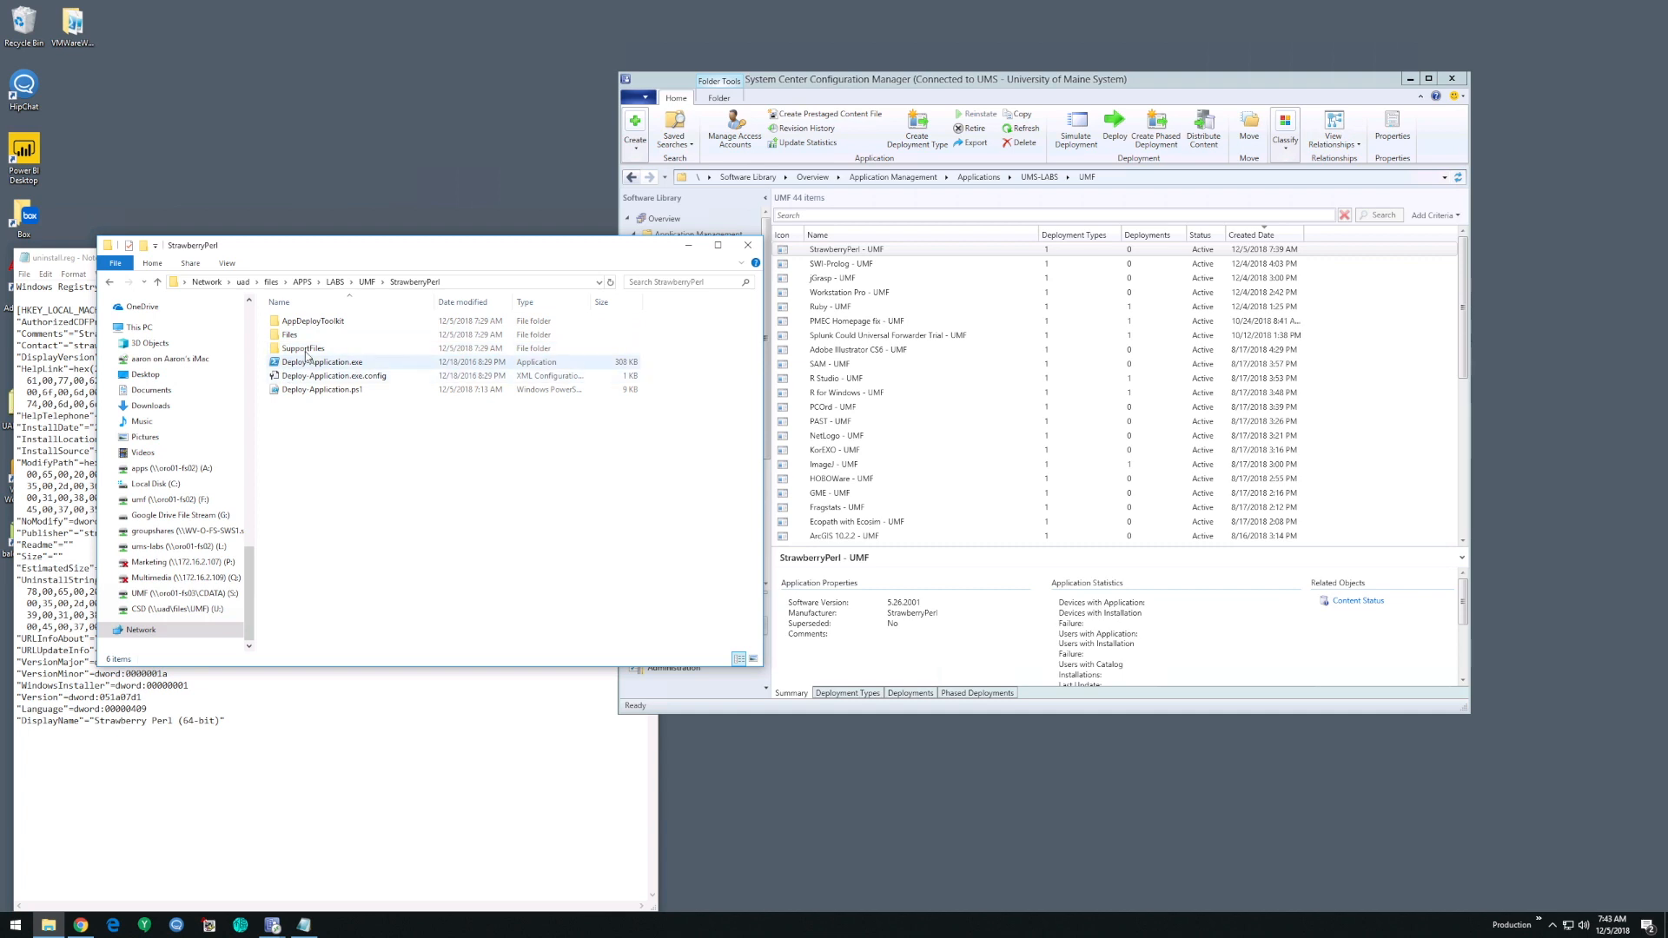
pyautogui.click(847, 252)
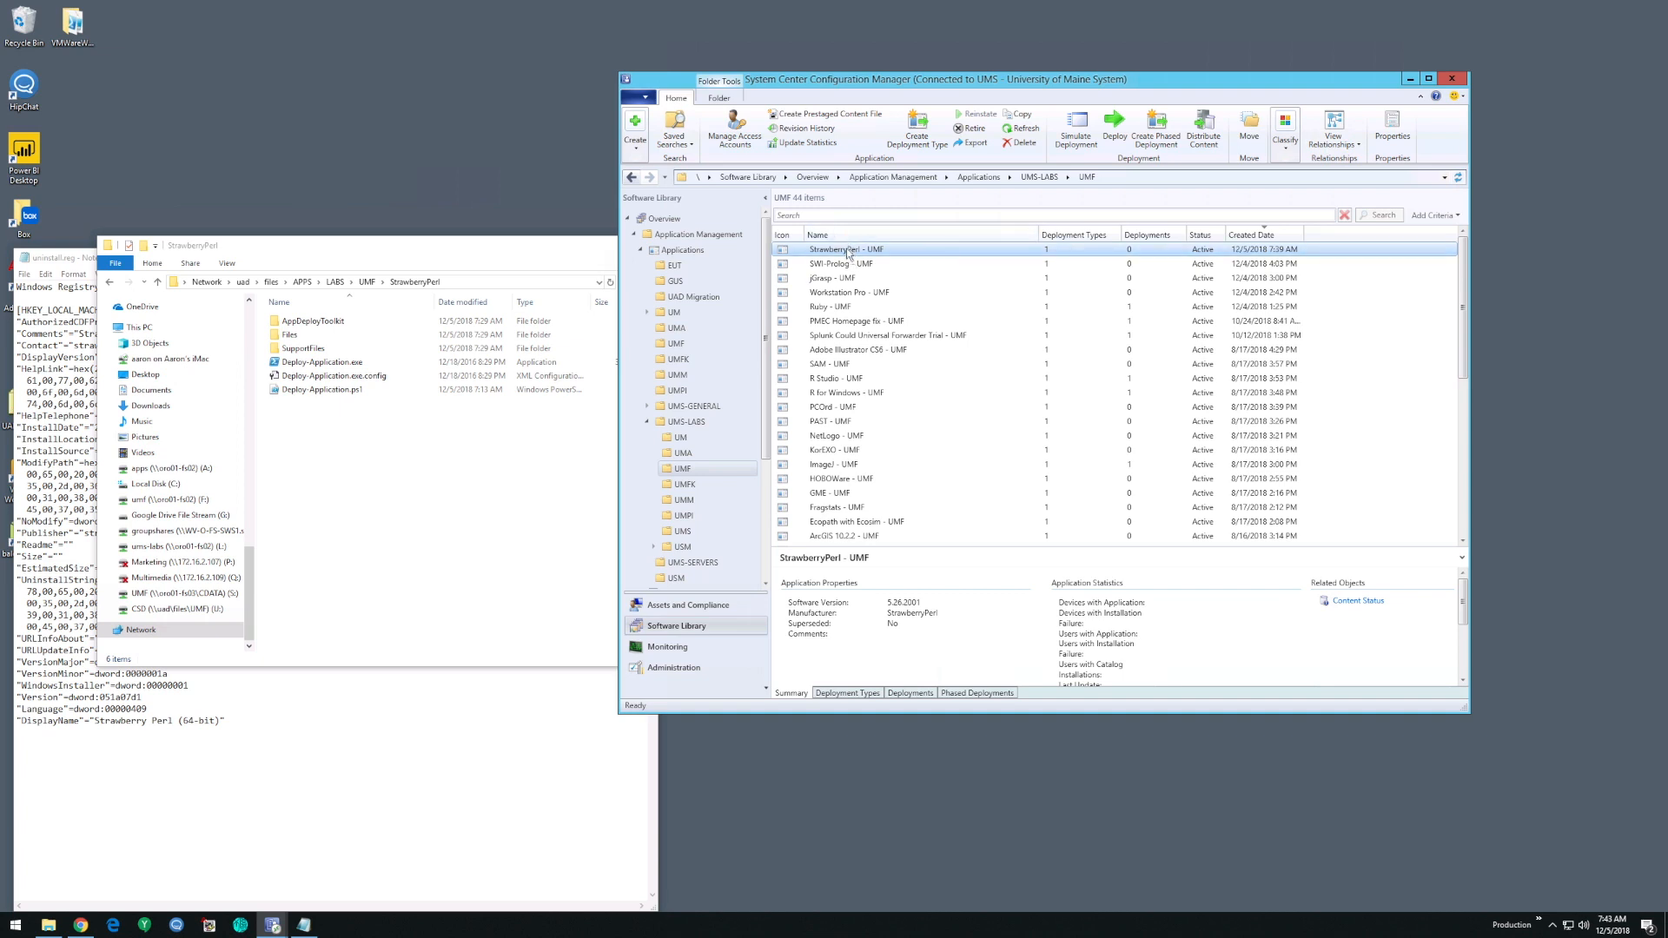
pyautogui.click(329, 439)
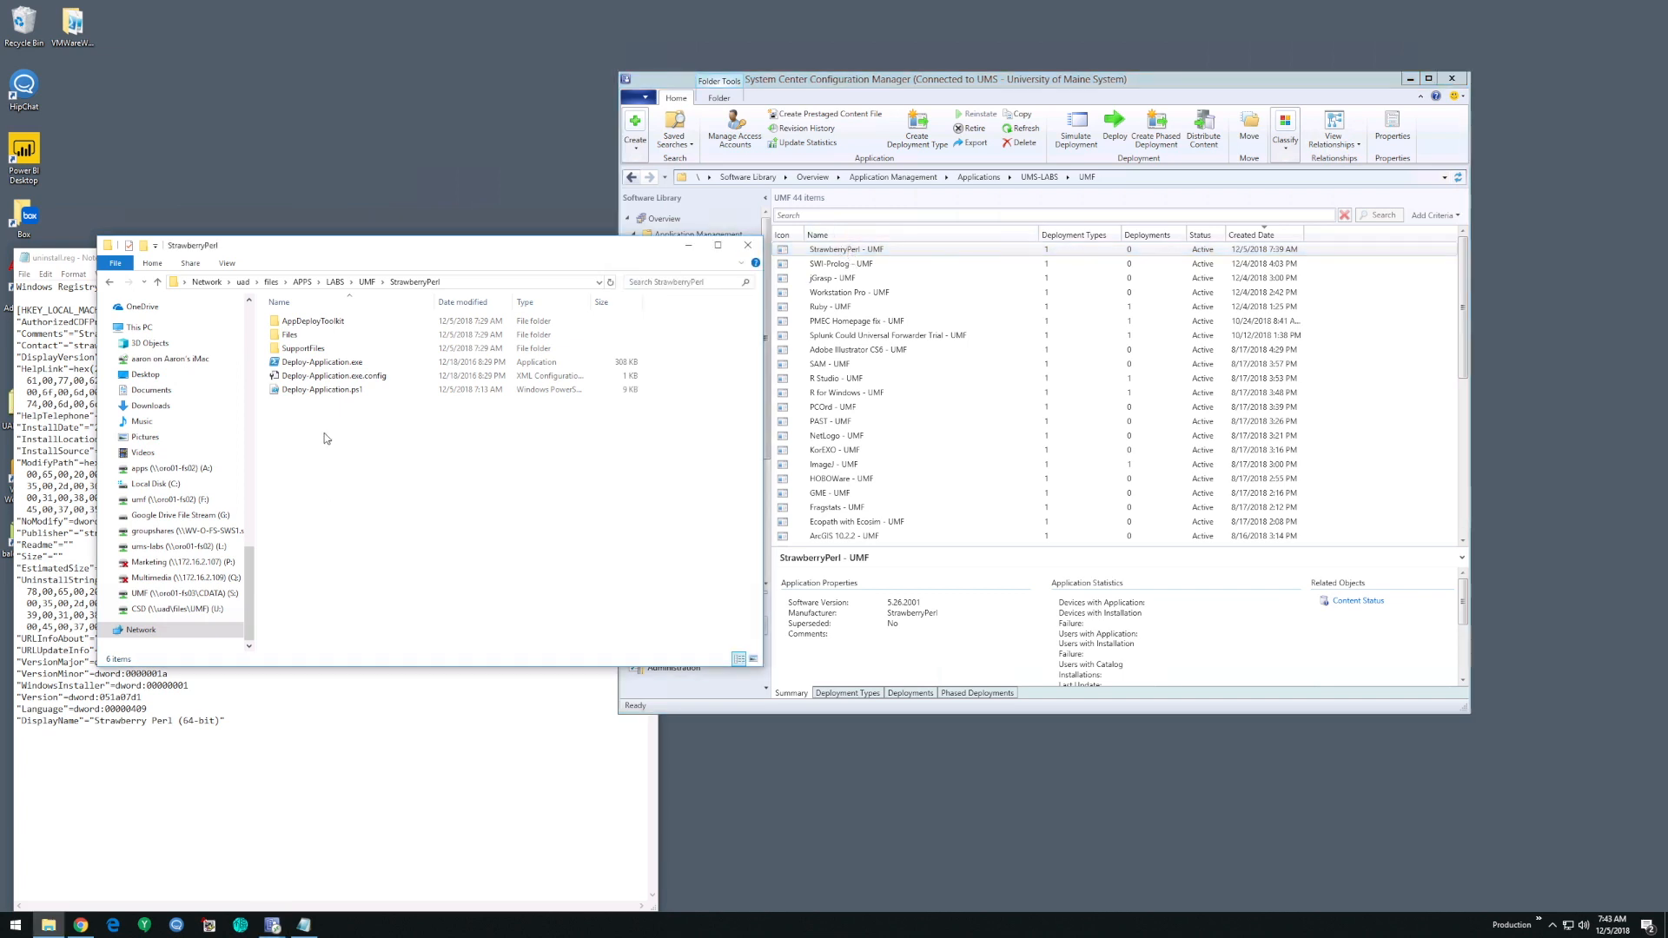
pyautogui.doubleClick(323, 348)
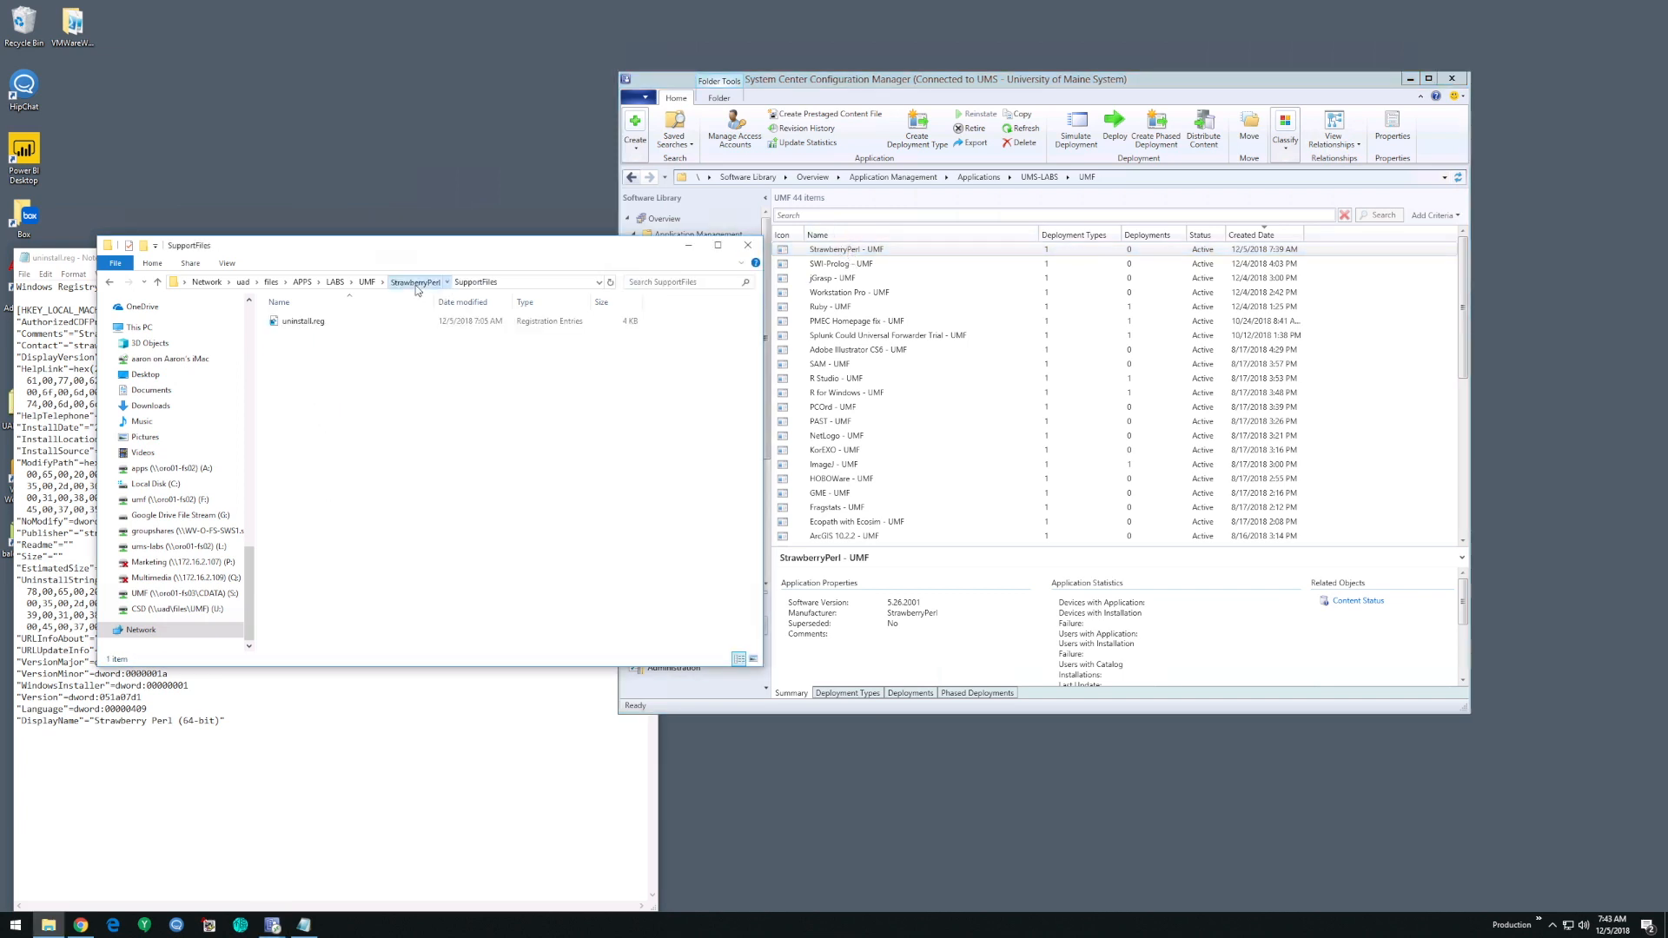
pyautogui.click(439, 283)
pyautogui.click(319, 391)
# - In Configuration Manager, view the StrawberryPerl - UMF application's deployment type and find its content update command without running it
pyautogui.click(990, 405)
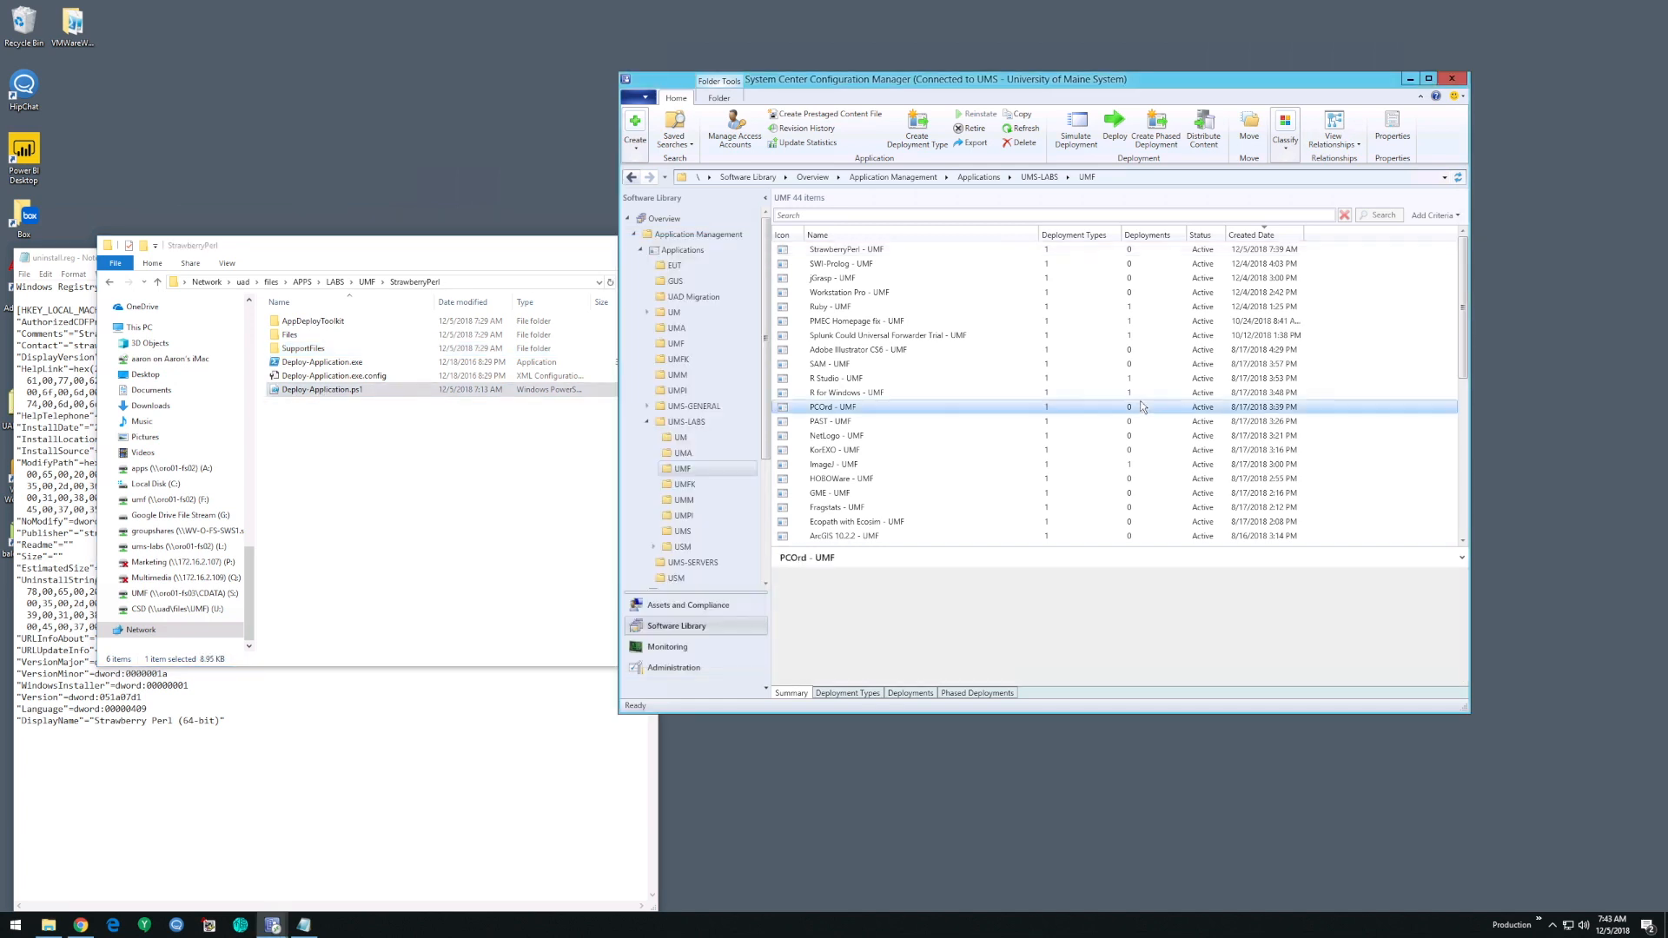
pyautogui.click(847, 250)
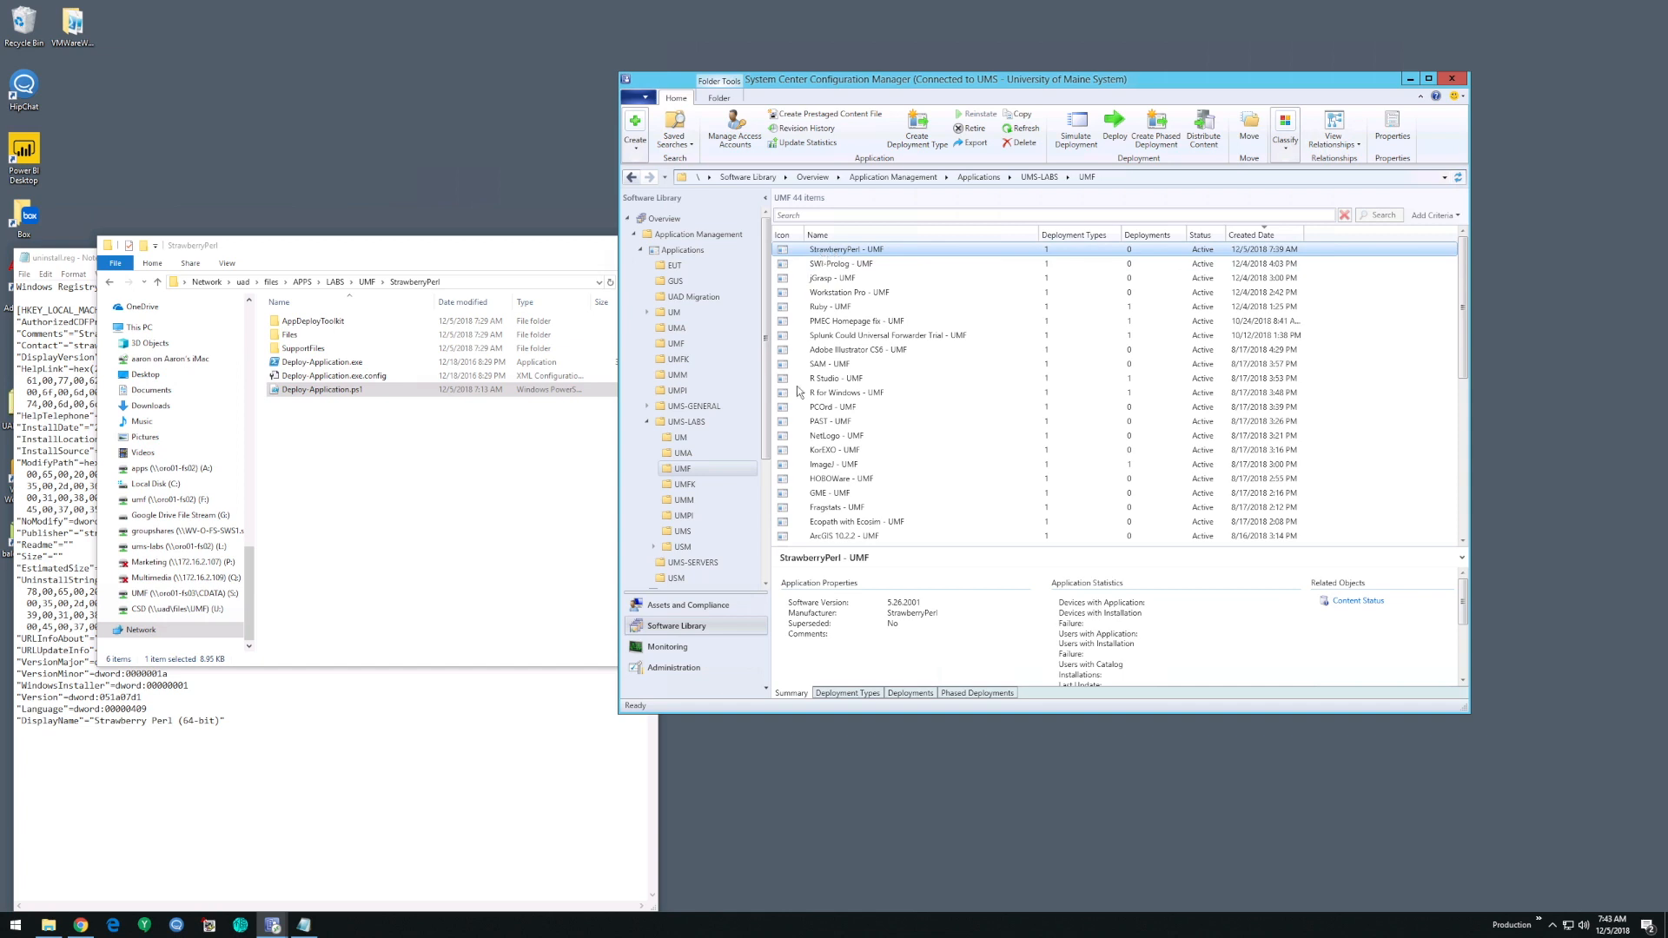
pyautogui.click(848, 694)
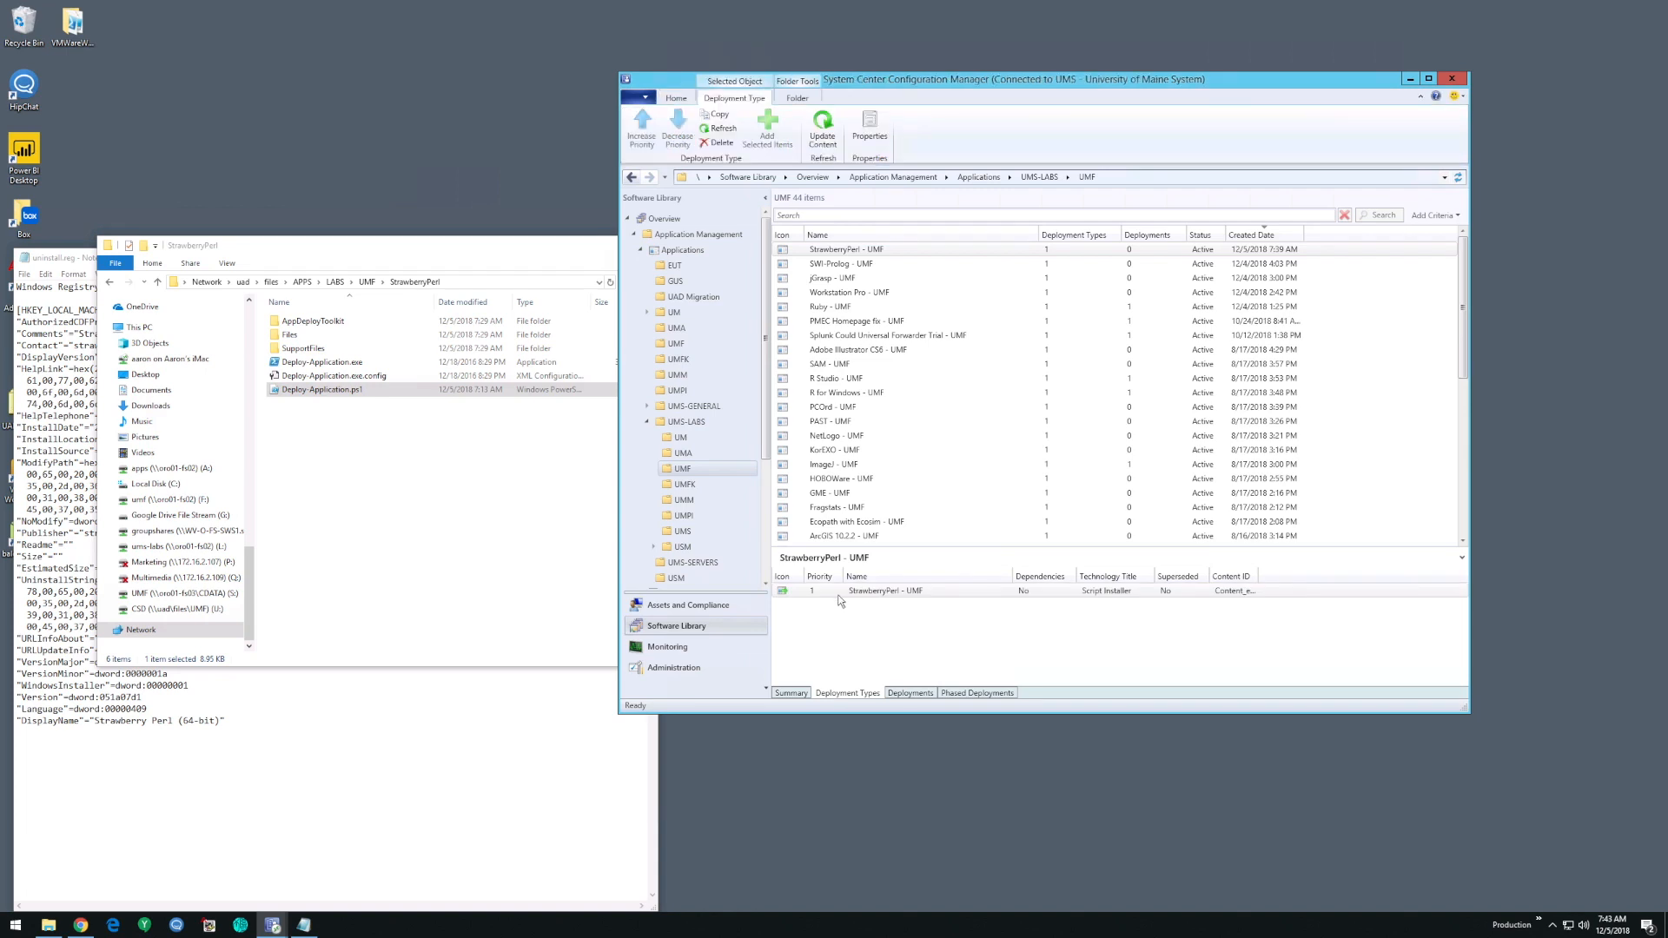
pyautogui.rightClick(841, 593)
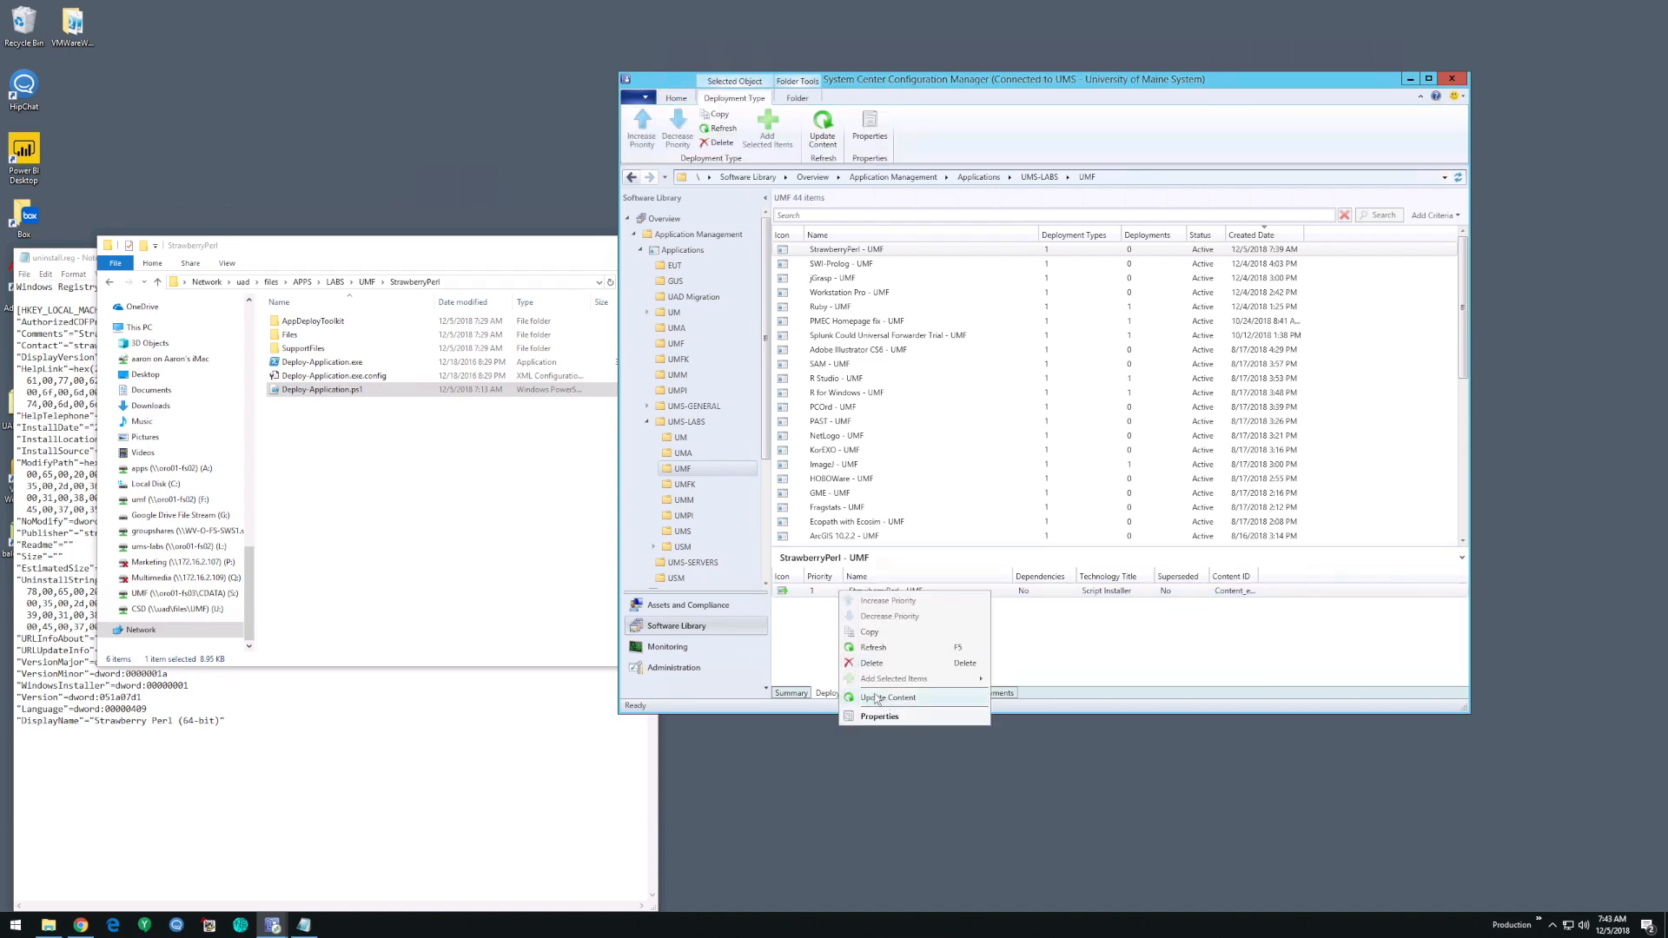
pyautogui.click(825, 643)
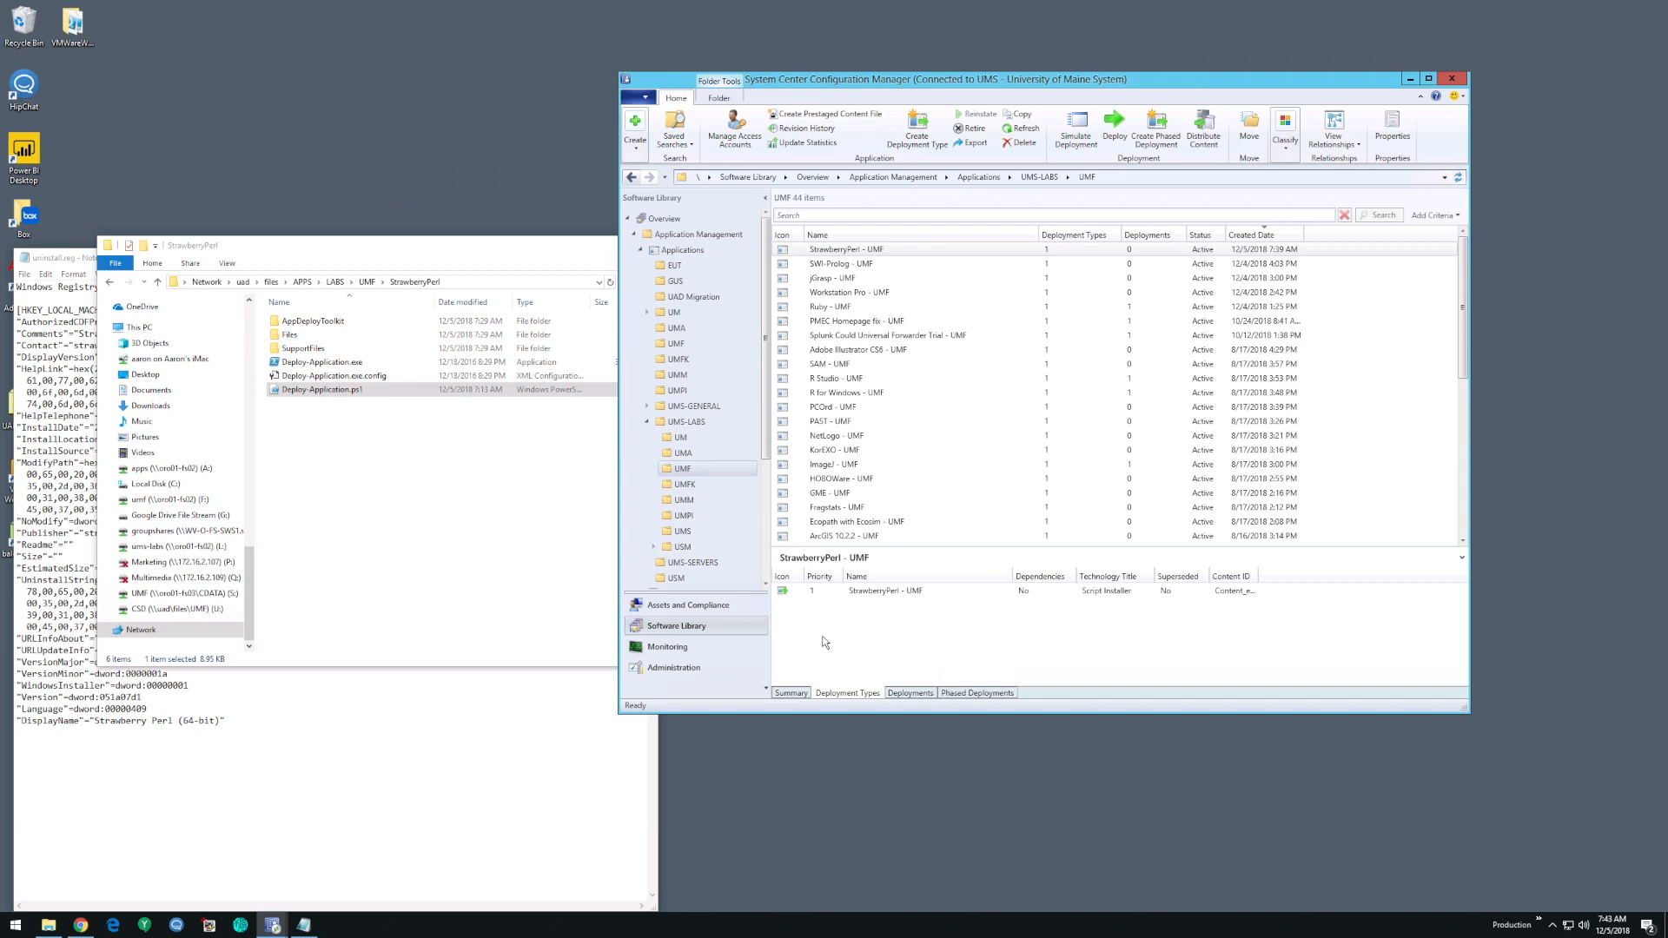
pyautogui.click(853, 264)
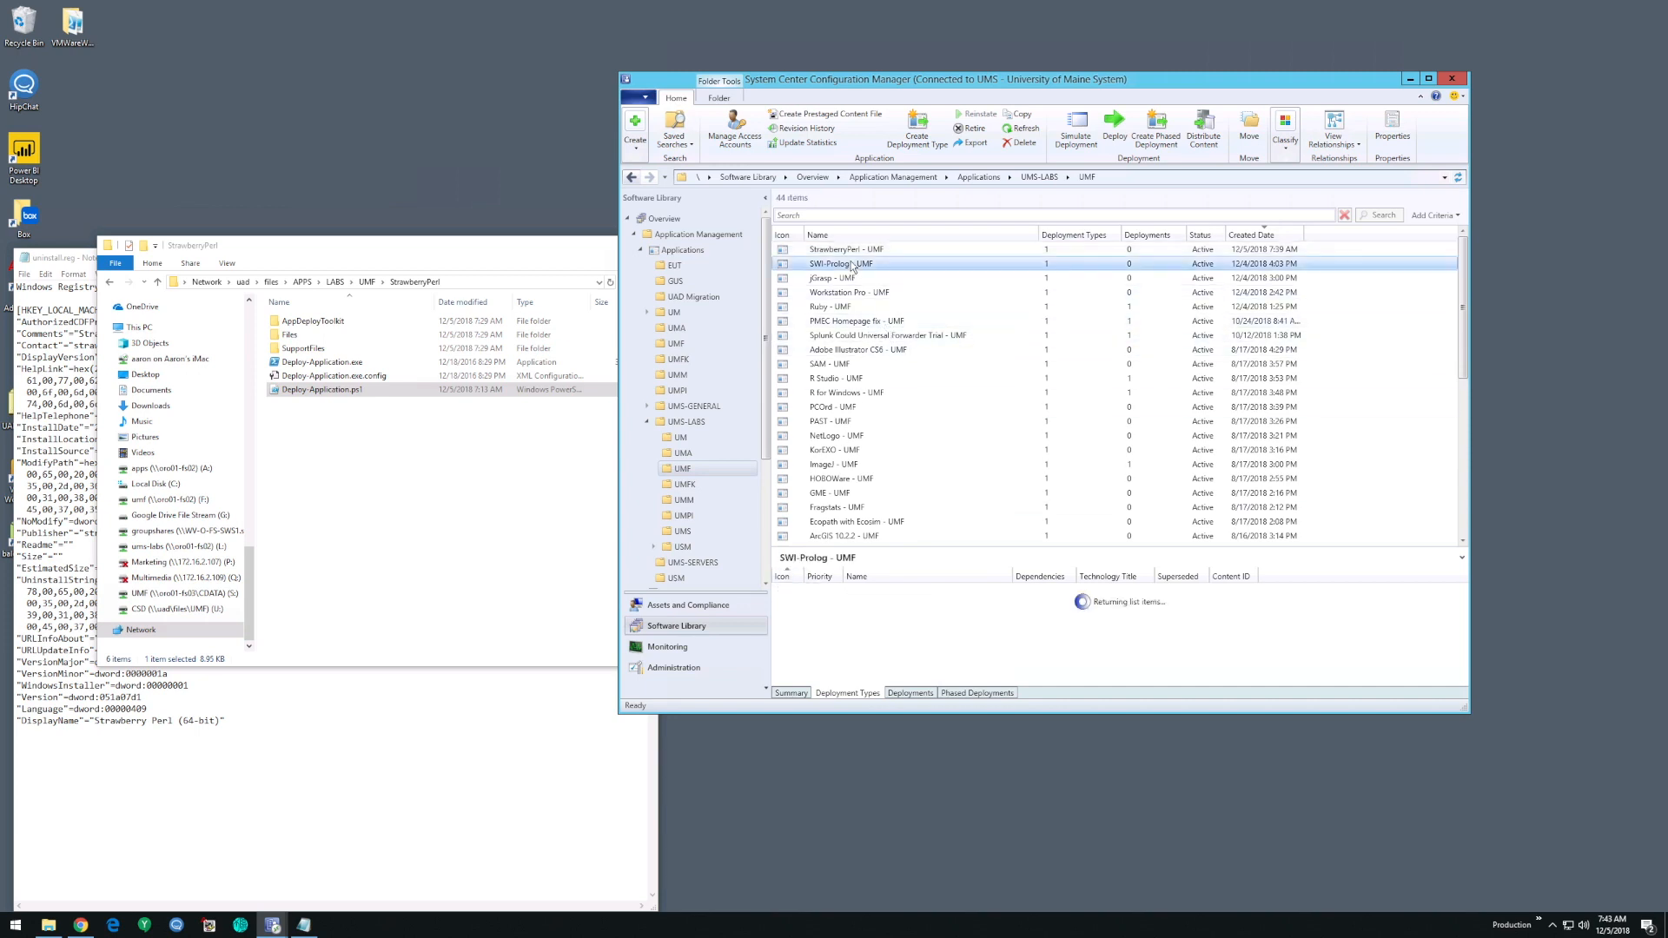
pyautogui.click(851, 252)
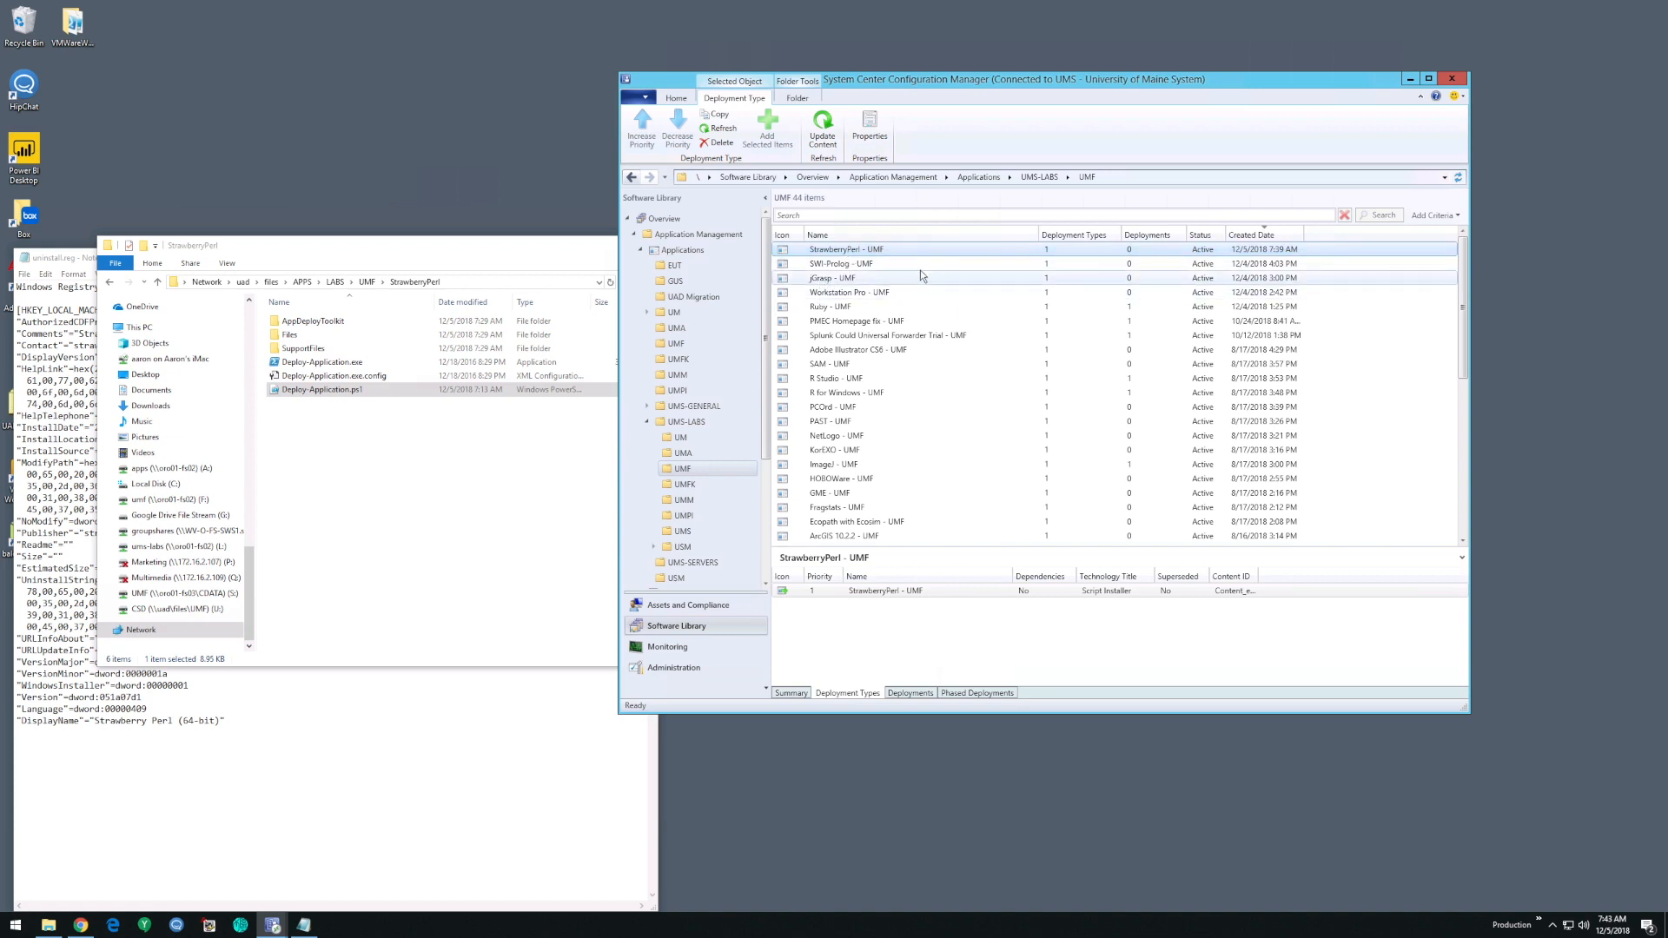
# - Browse the software library's operating system task sequences and open the UMF folder under UMS-LABS
pyautogui.click(689, 608)
pyautogui.click(677, 626)
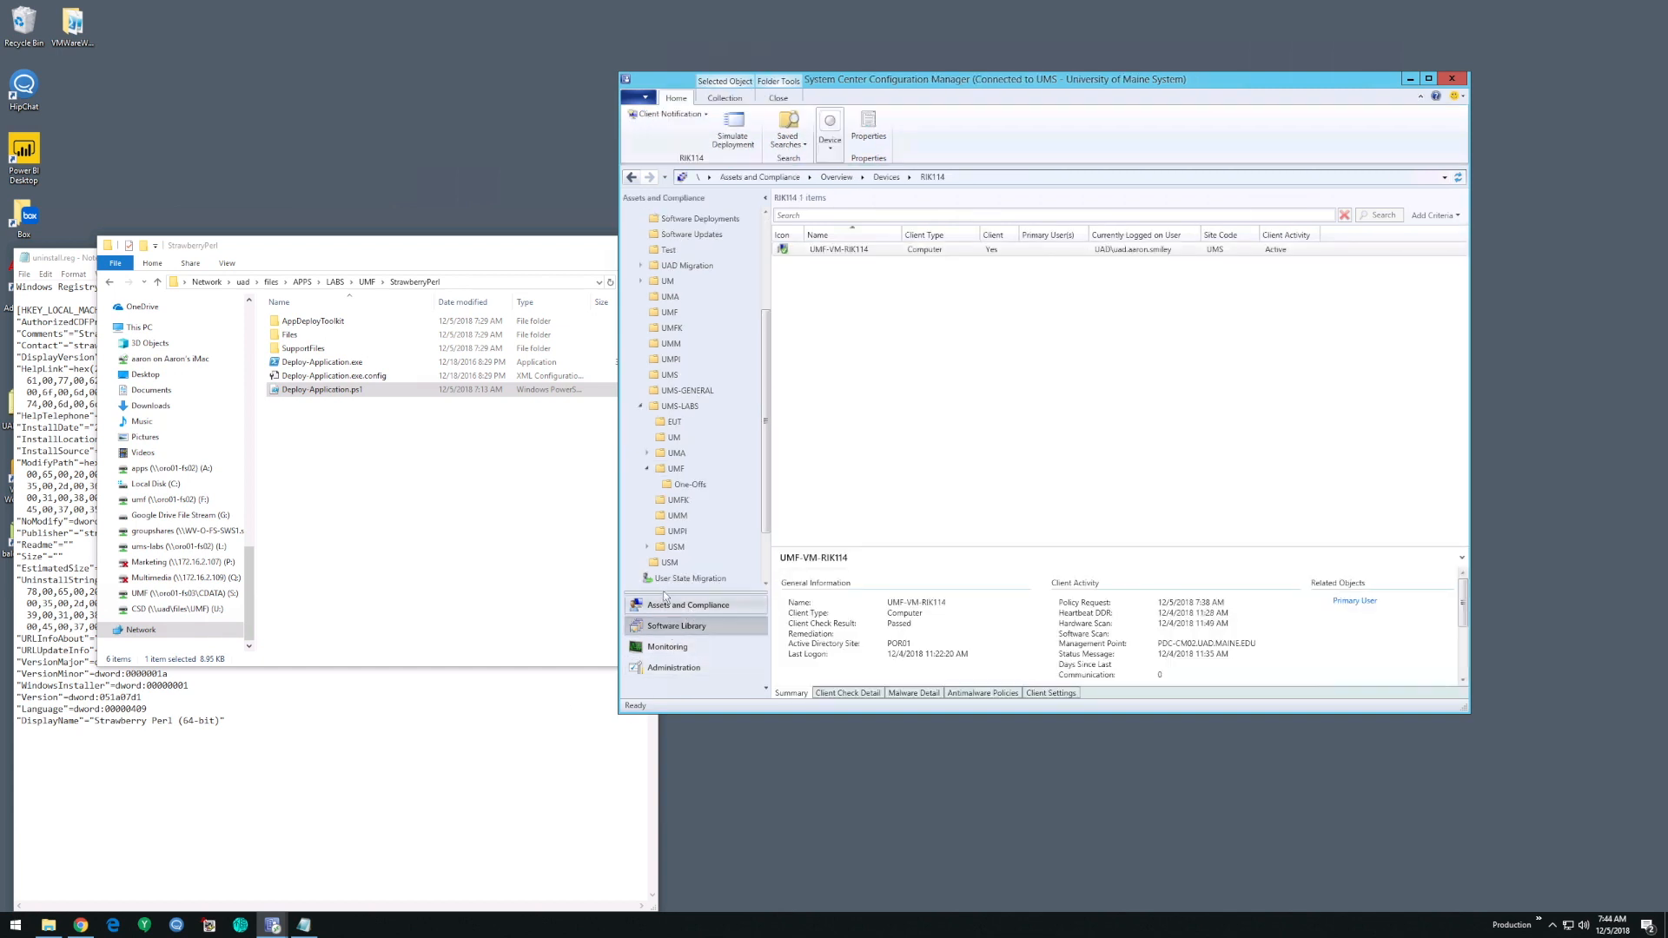
pyautogui.click(634, 235)
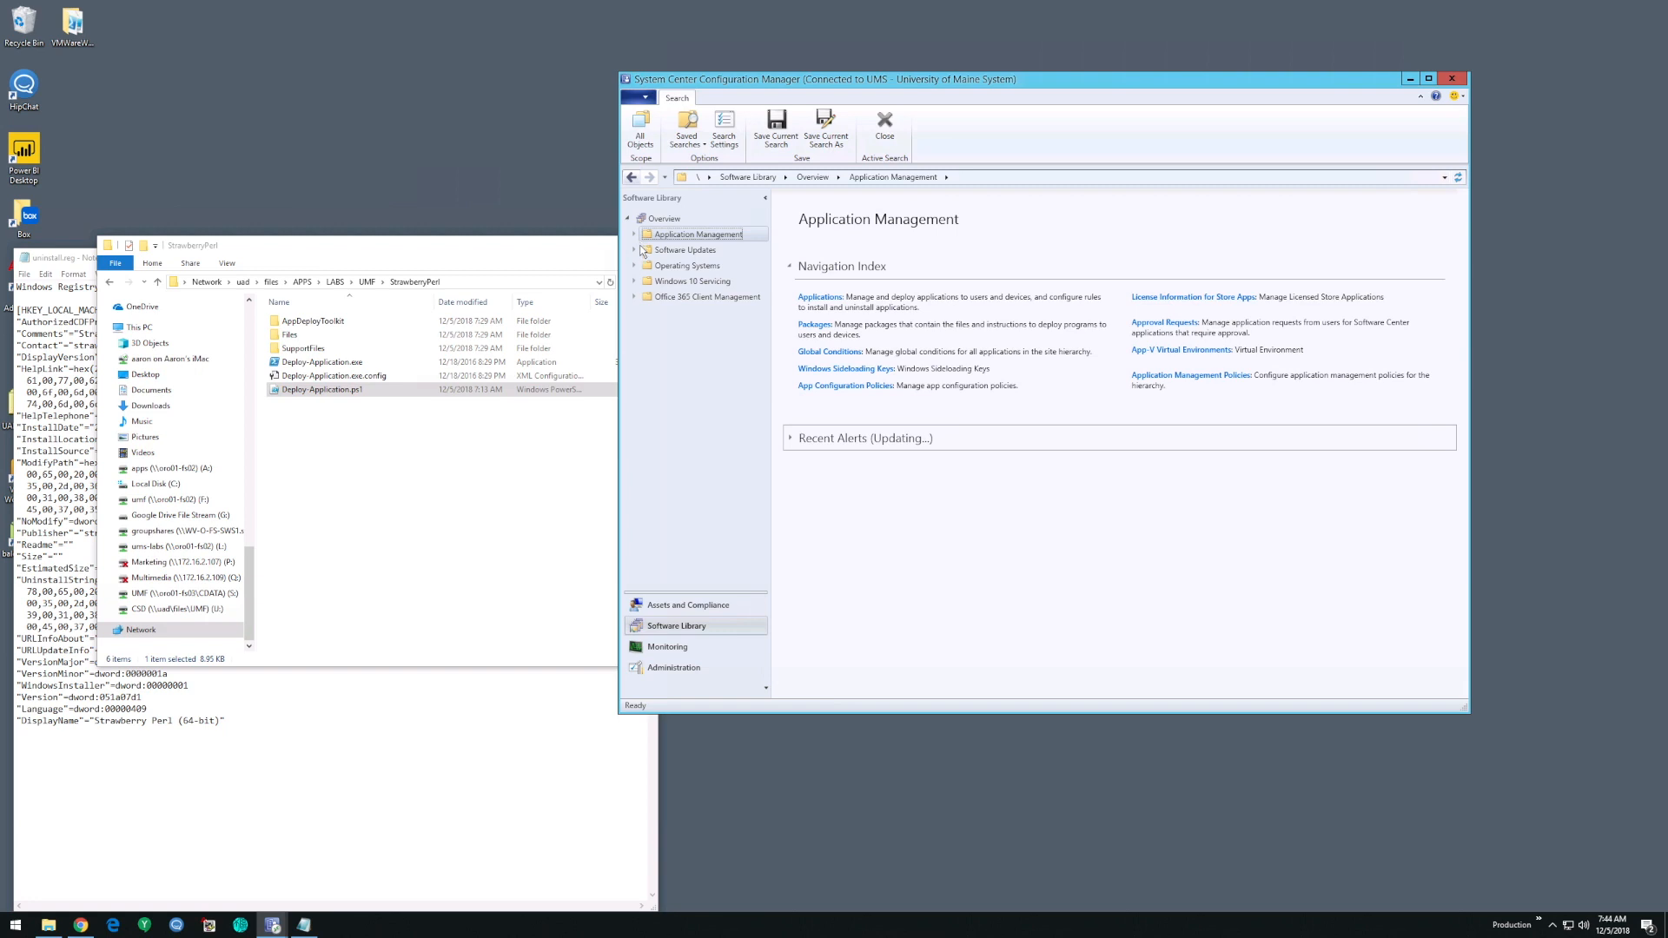
pyautogui.click(635, 282)
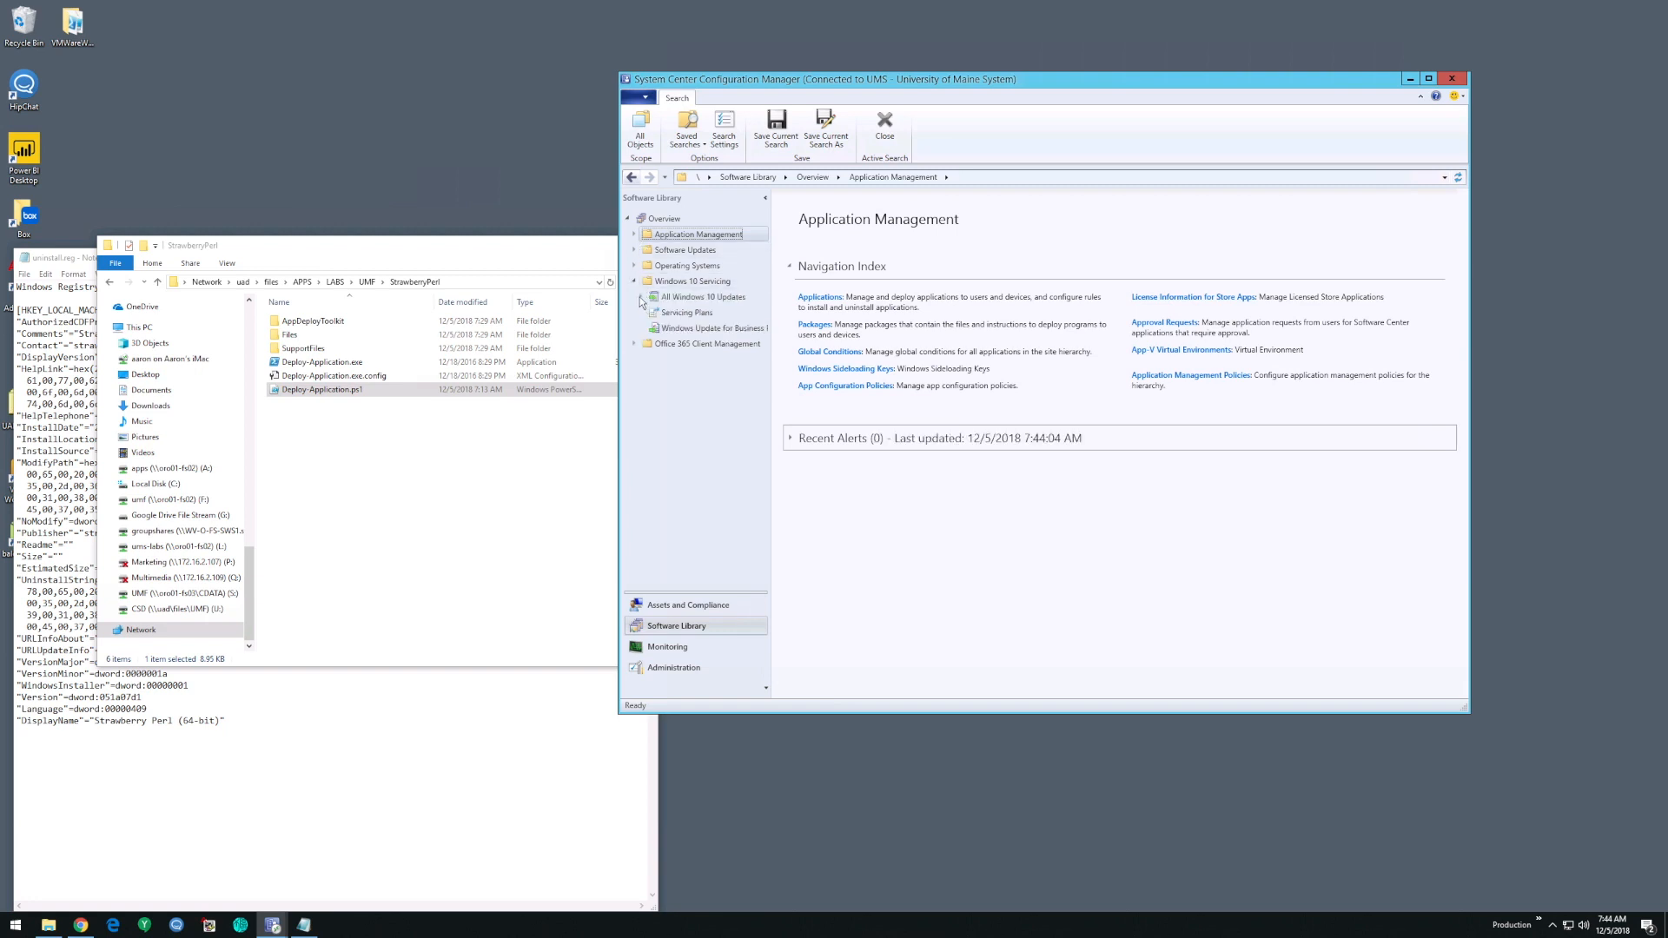
pyautogui.click(634, 265)
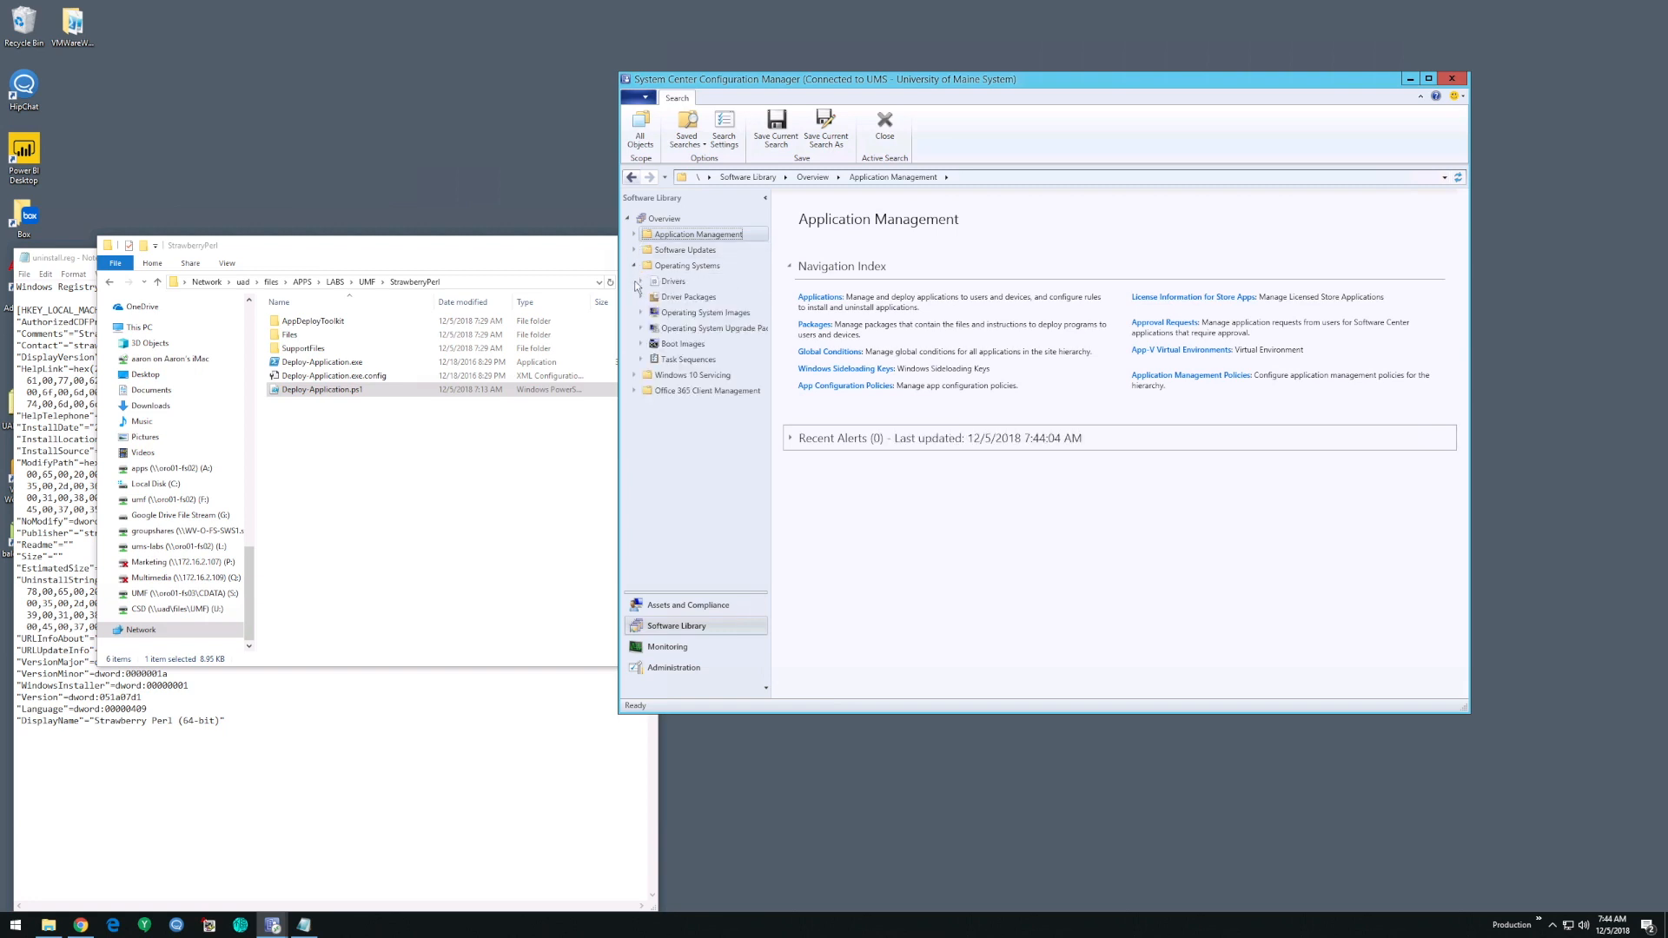
pyautogui.click(641, 359)
pyautogui.click(648, 500)
pyautogui.scroll(-2, 671, 508)
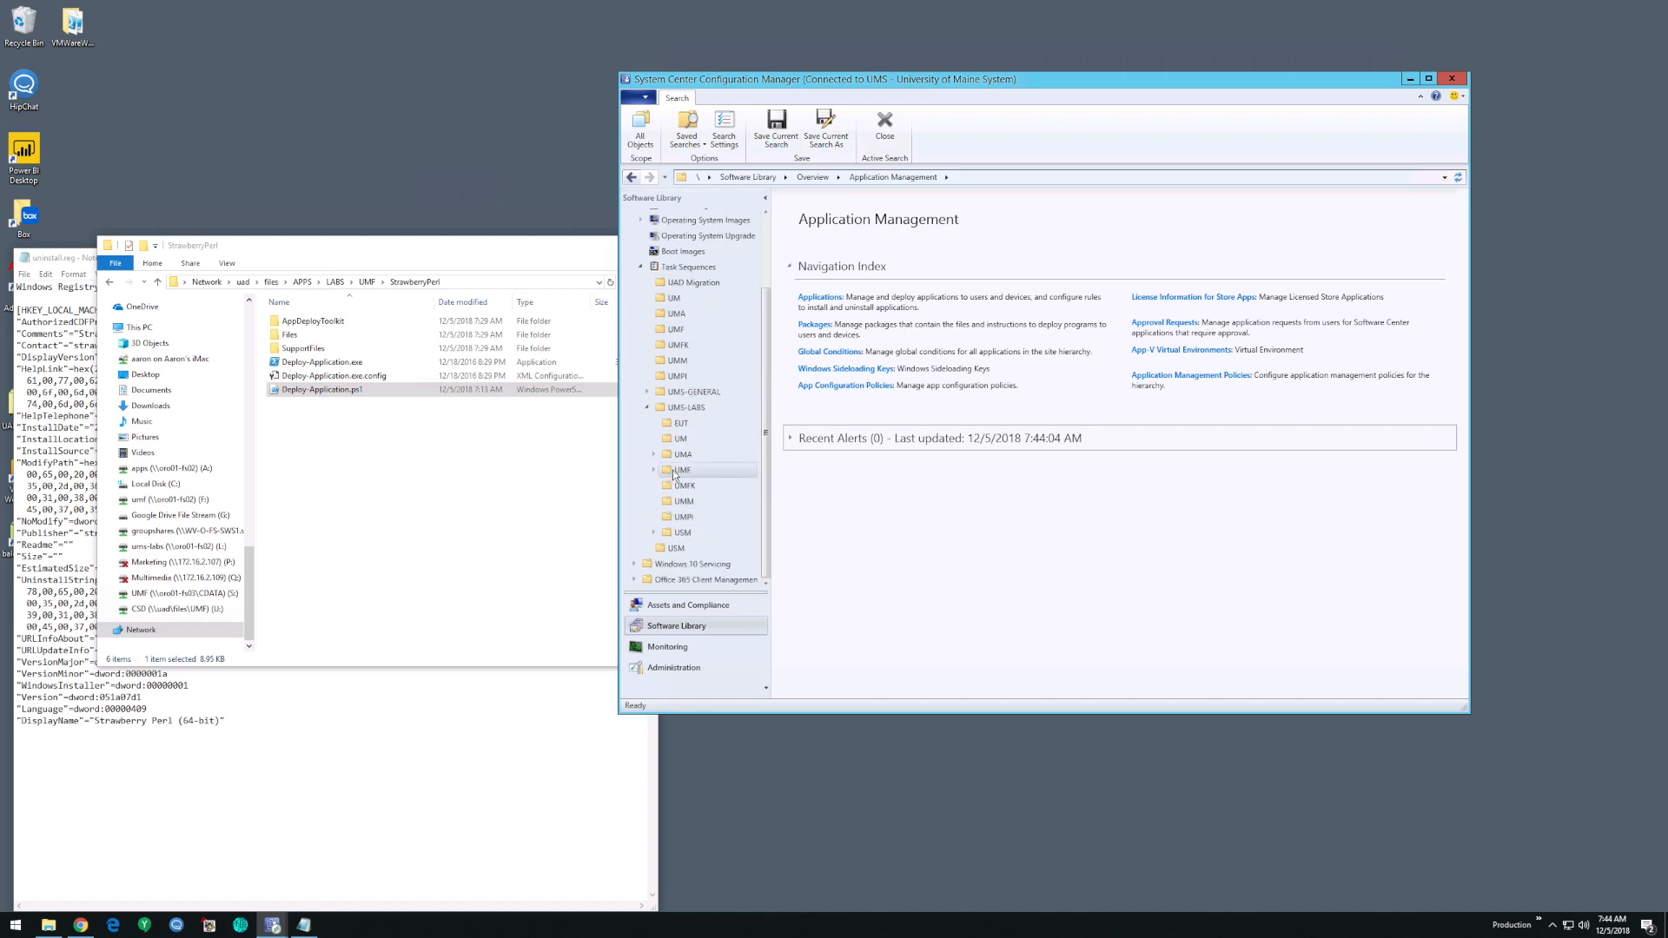
pyautogui.click(676, 473)
pyautogui.click(655, 471)
pyautogui.click(654, 471)
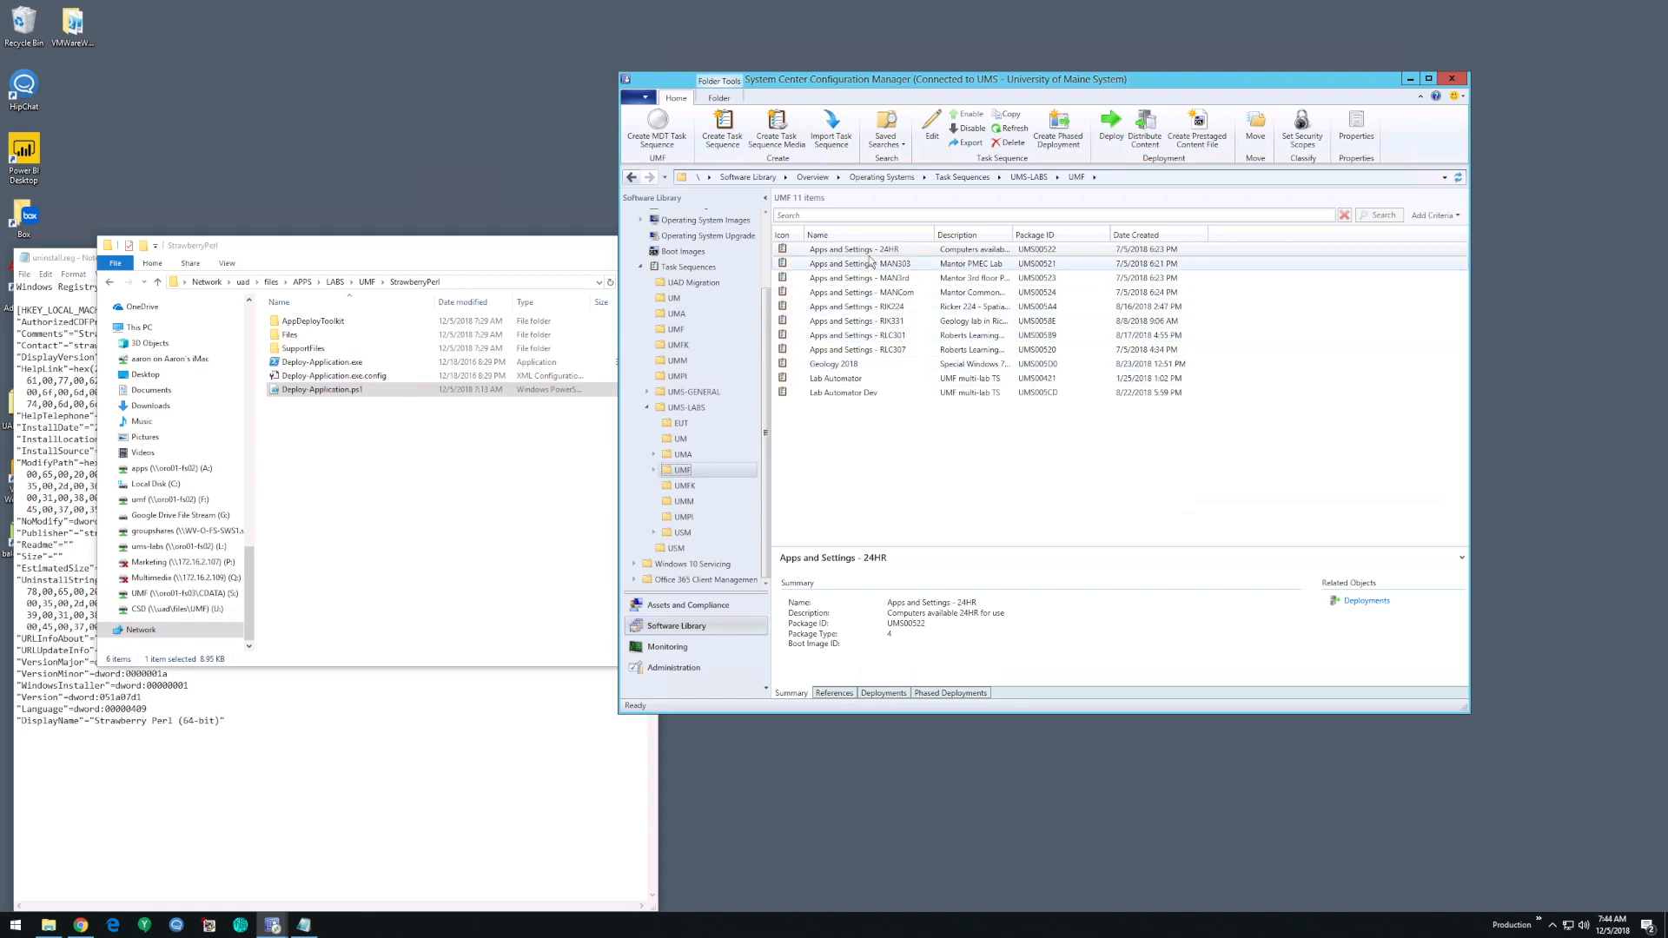
# - Rearrange the console and File Explorer windows and open the Apps and Settings - RLC307 task sequence for editing
pyautogui.moveTo(897, 82); pyautogui.dragTo(994, 63)
pyautogui.moveTo(562, 248); pyautogui.dragTo(620, 196)
pyautogui.click(455, 435)
pyautogui.rightClick(964, 335)
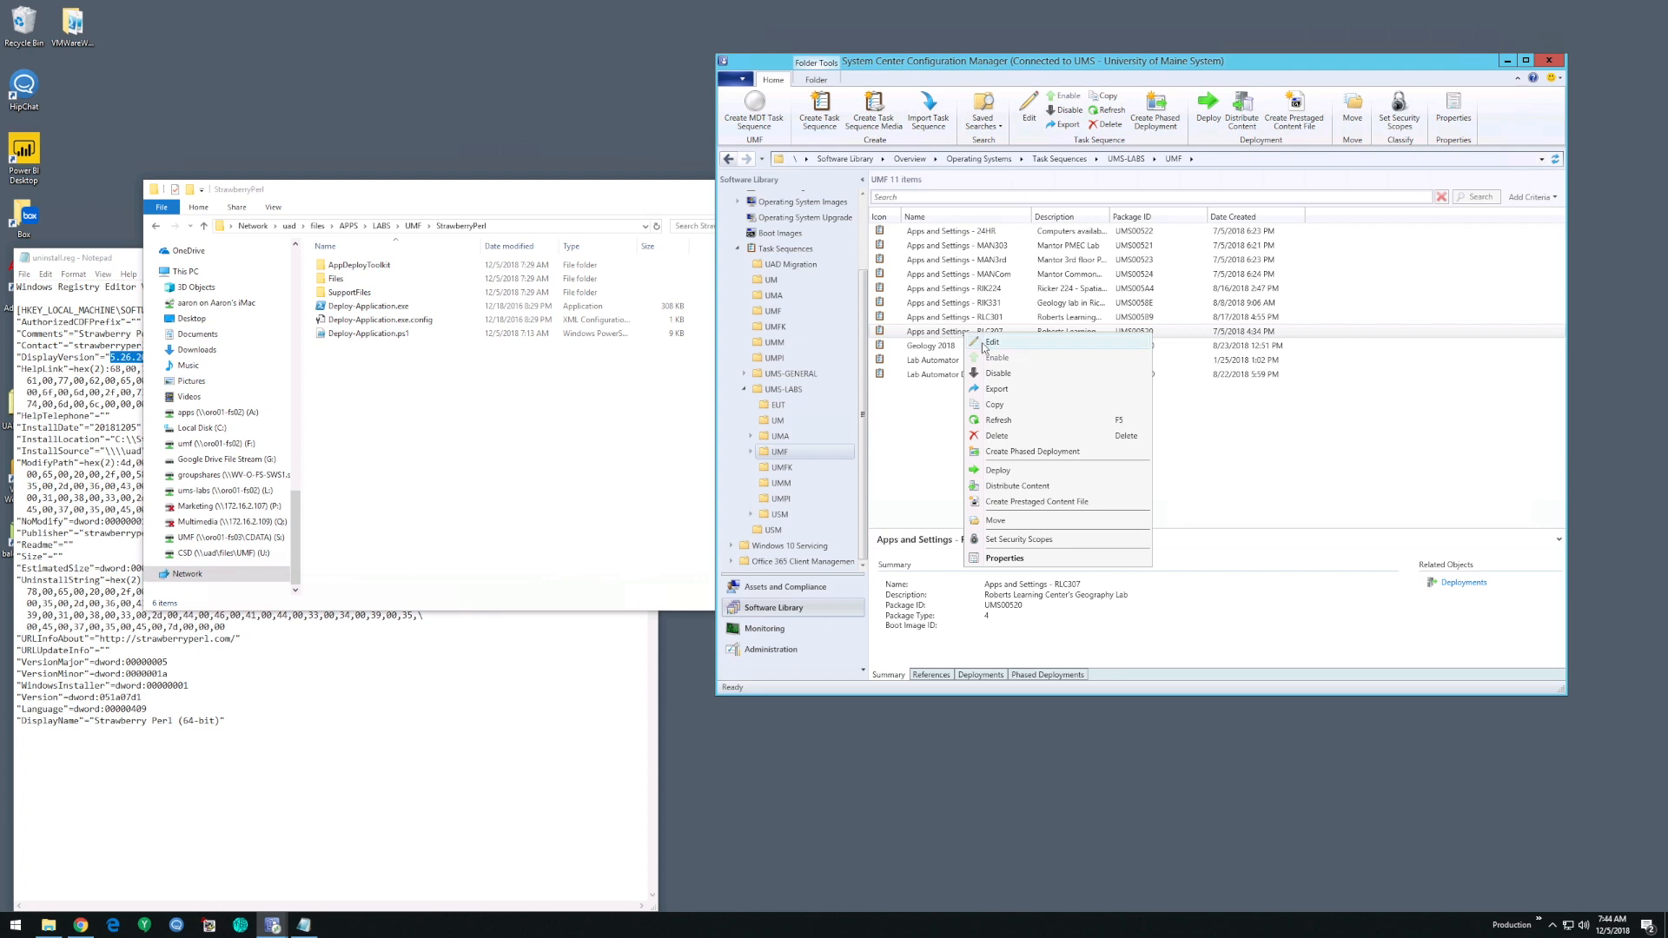
pyautogui.click(991, 342)
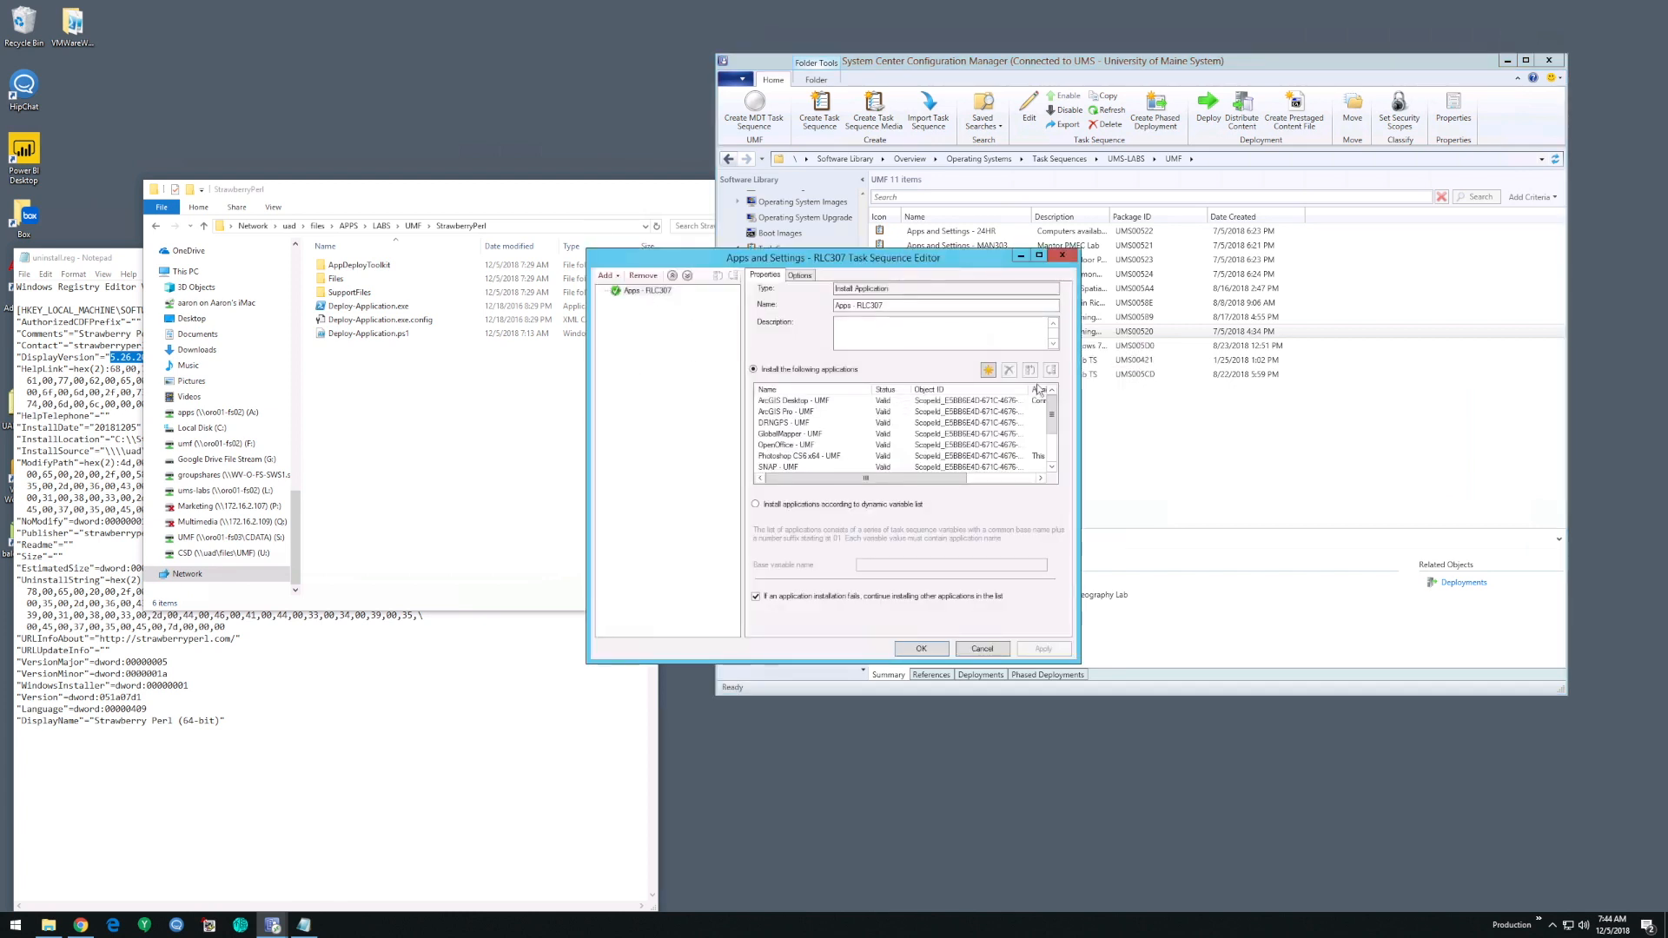
# - Select StrawberryPerl - UMF from UMS-LABS > UMF as an application to install, and cancel both the selection and the task sequence edit
pyautogui.click(988, 370)
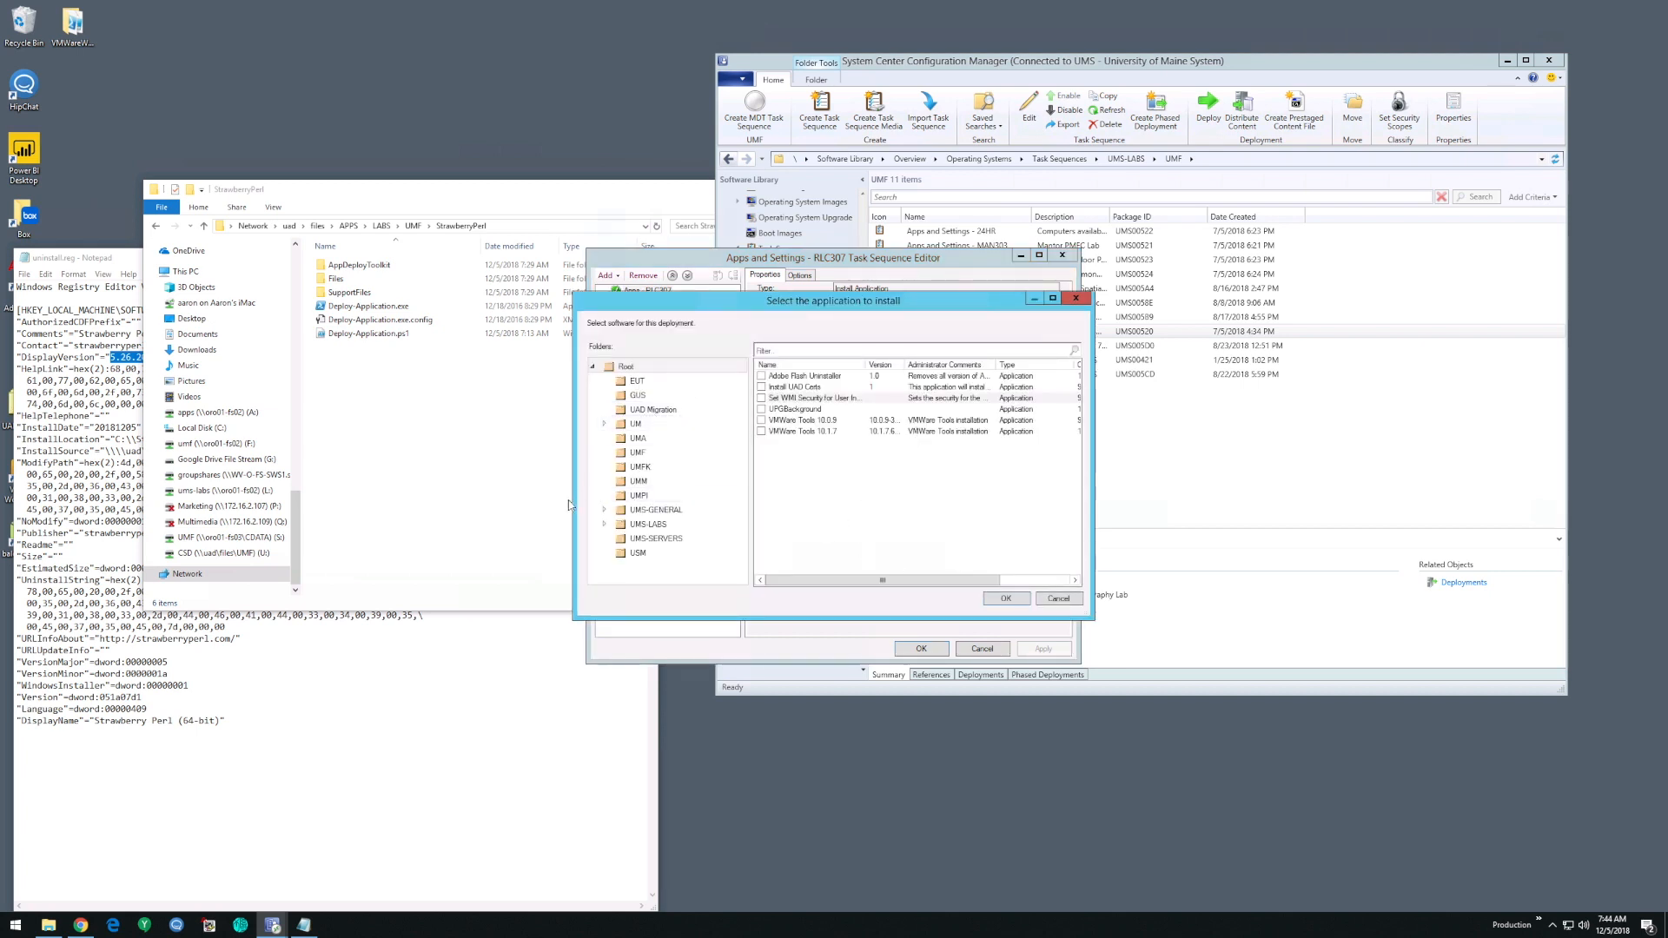
pyautogui.click(606, 525)
pyautogui.scroll(-2, 611, 530)
pyautogui.click(678, 476)
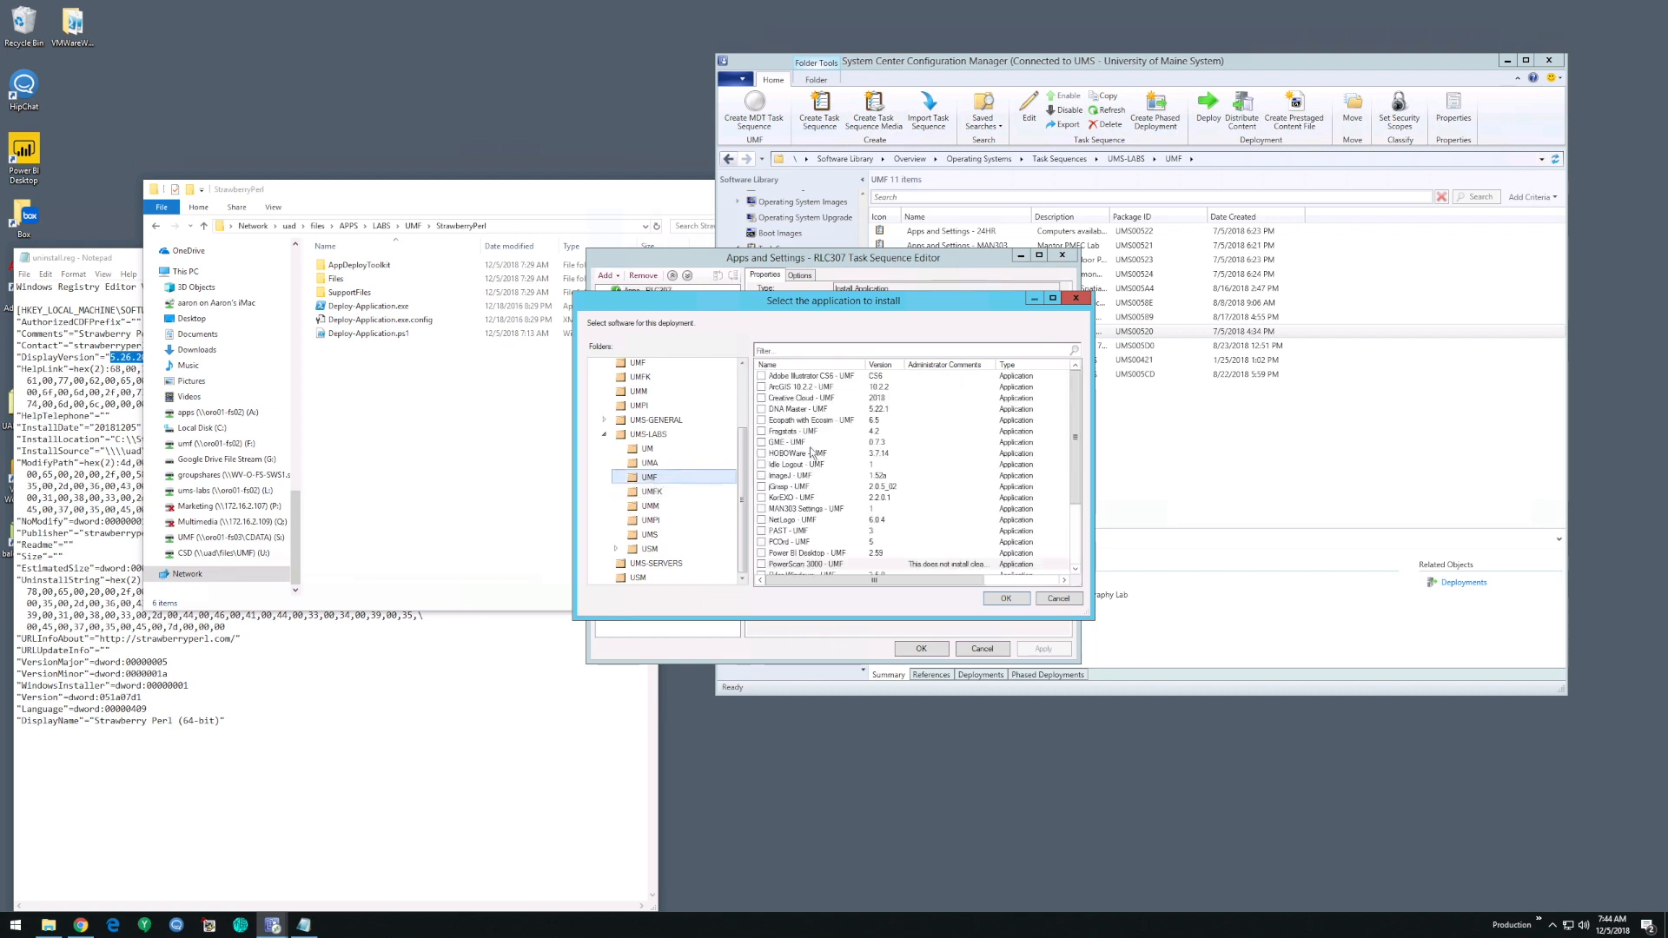
pyautogui.click(810, 522)
pyautogui.scroll(-3, 811, 529)
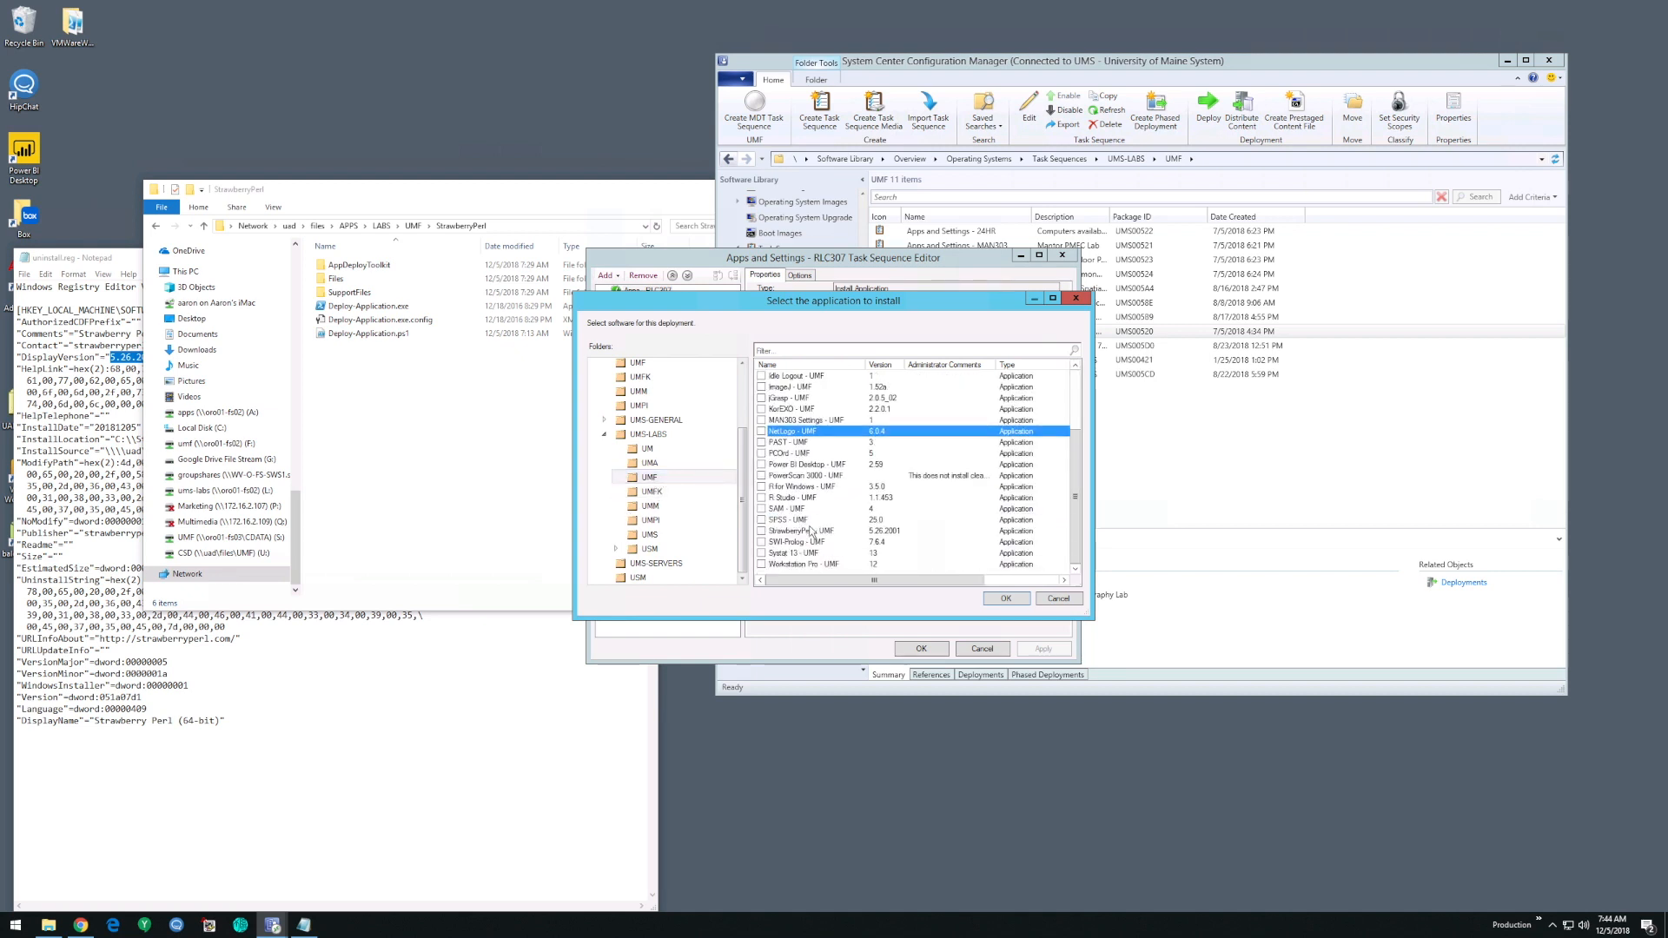
pyautogui.click(1060, 599)
pyautogui.click(981, 648)
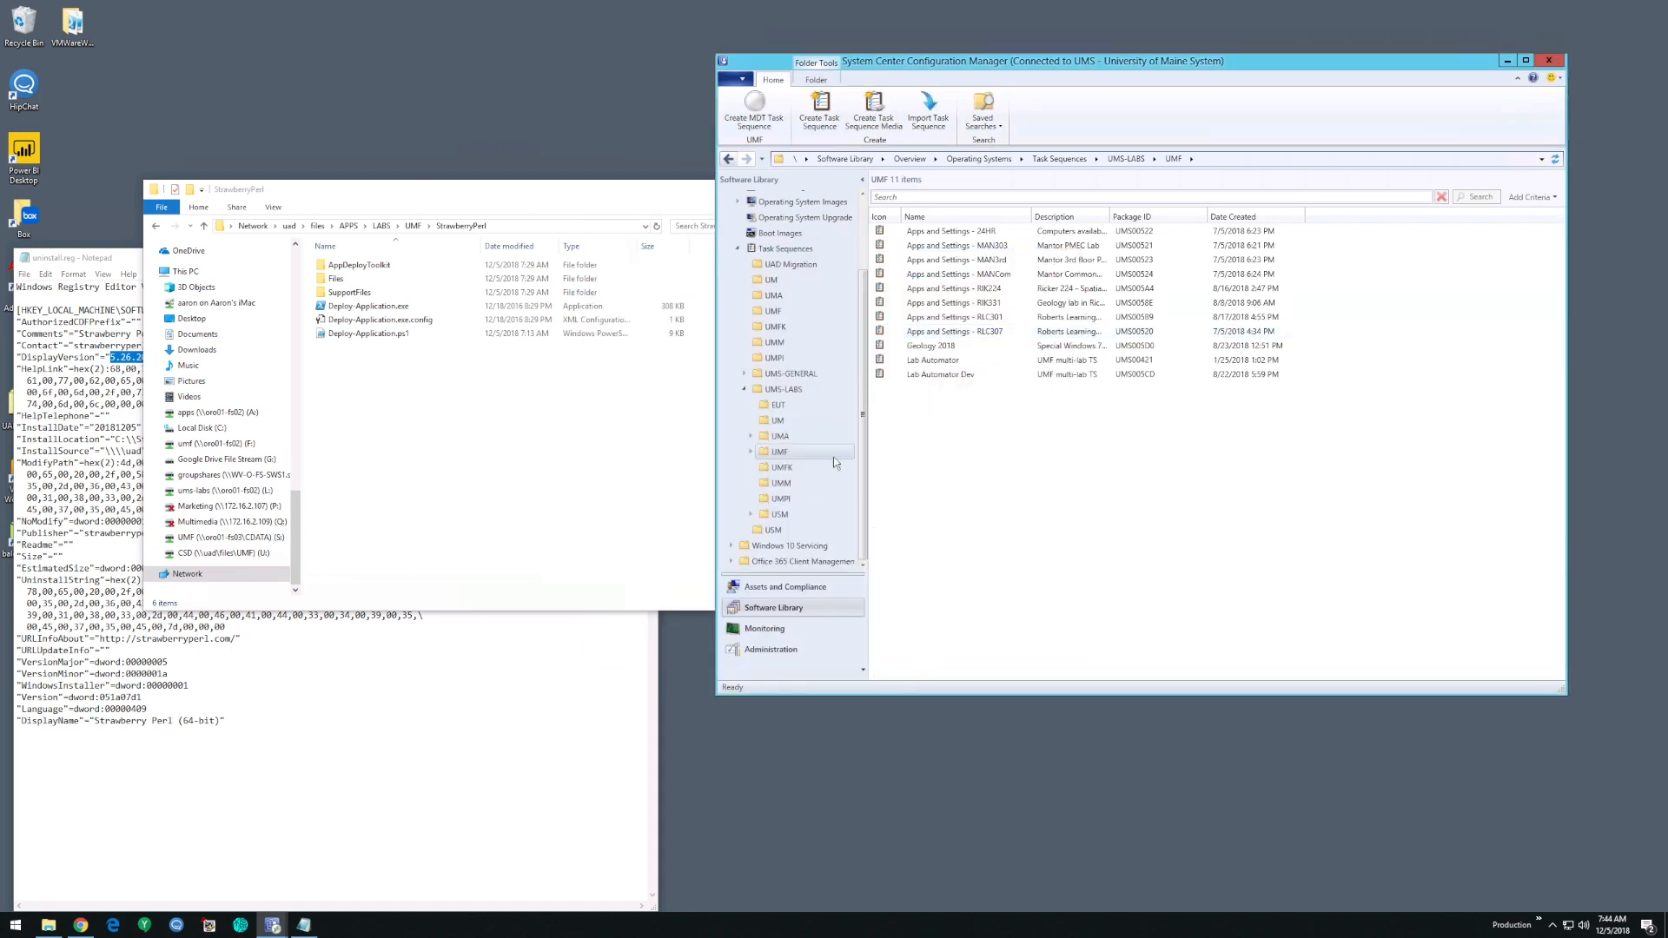
# - Open the UMS-LABS > UMF applications folder and start a deployment of the StrawberryPerl - UMF application
pyautogui.scroll(2, 778, 351)
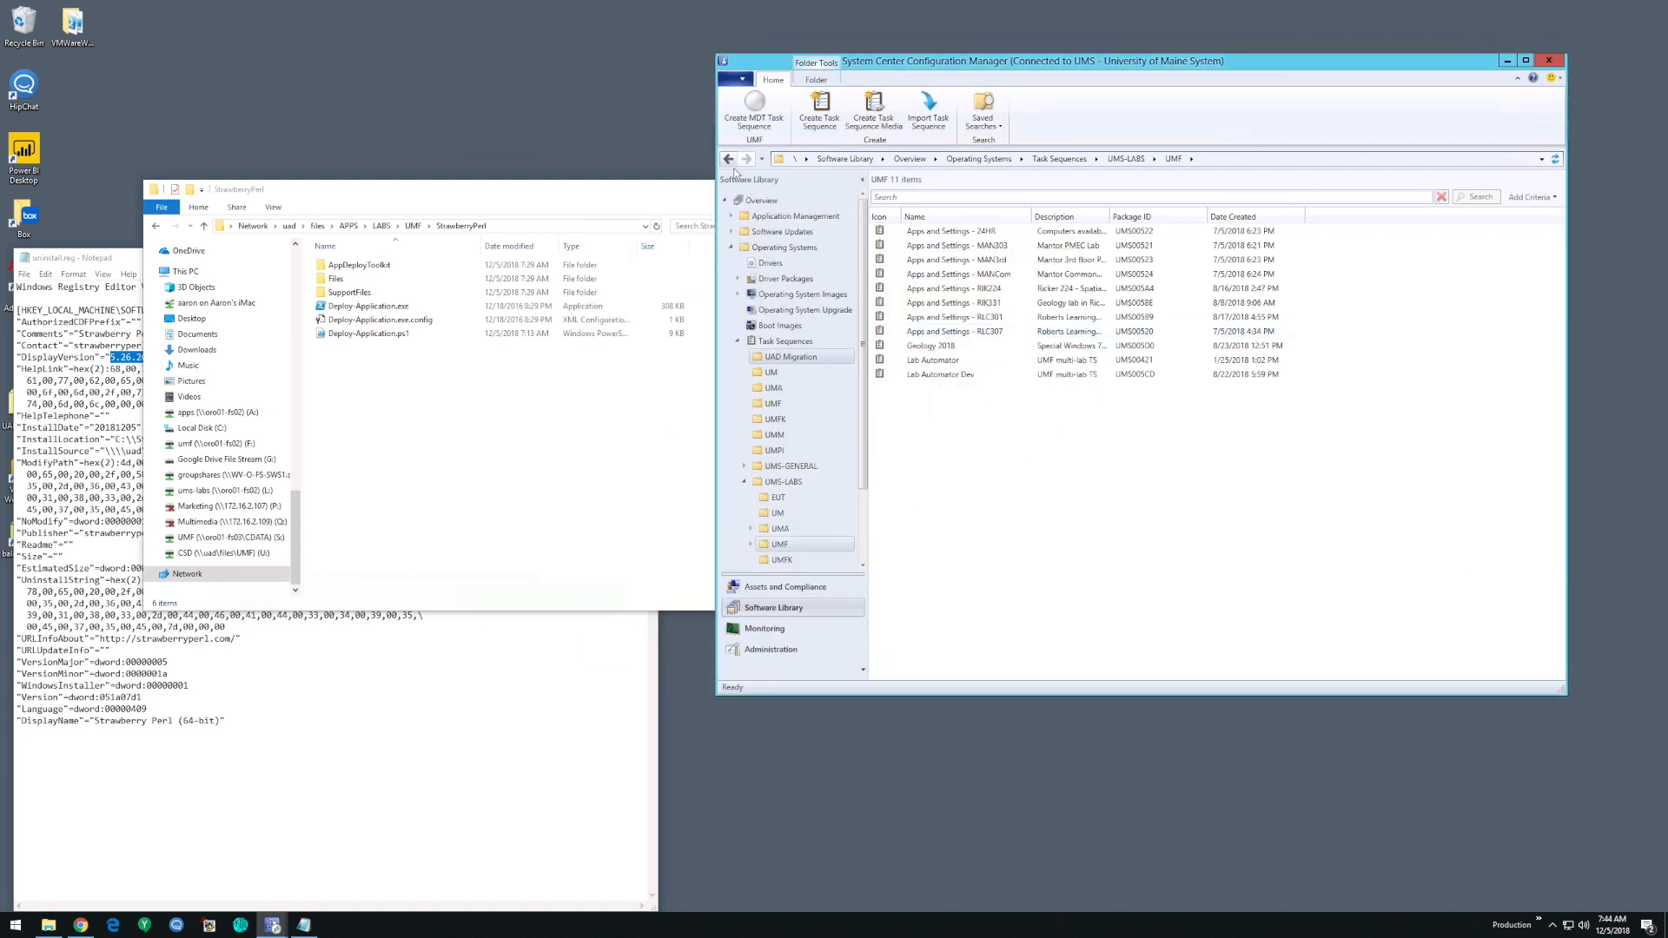
pyautogui.click(733, 217)
pyautogui.scroll(-3, 778, 271)
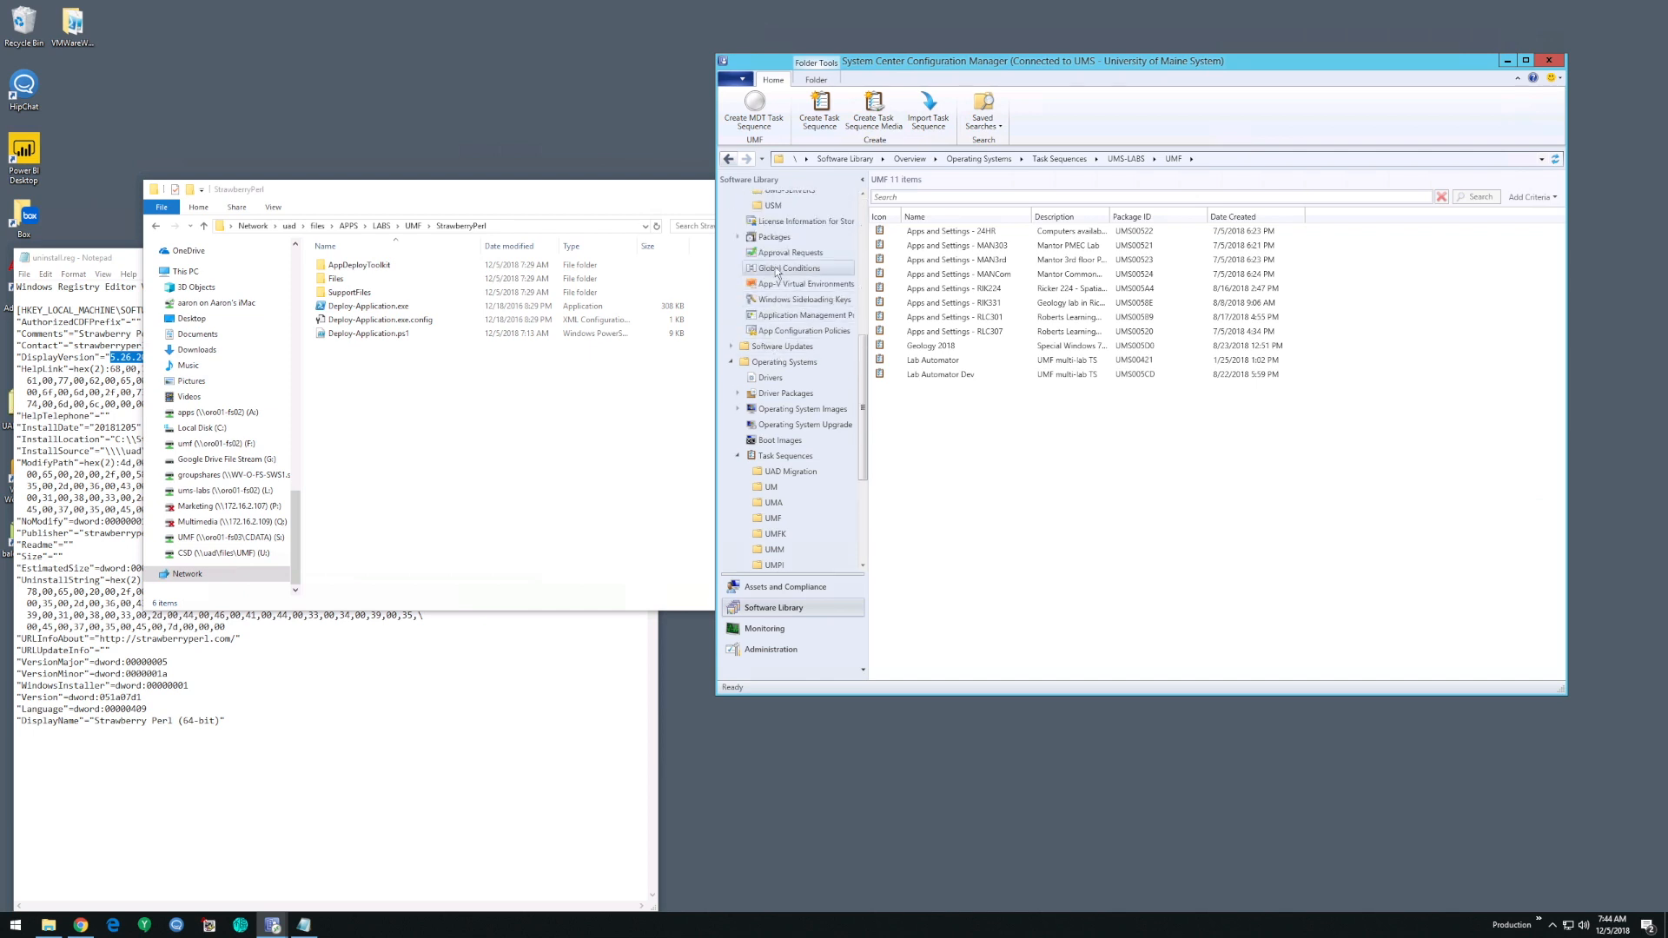
pyautogui.scroll(3, 777, 272)
pyautogui.click(780, 451)
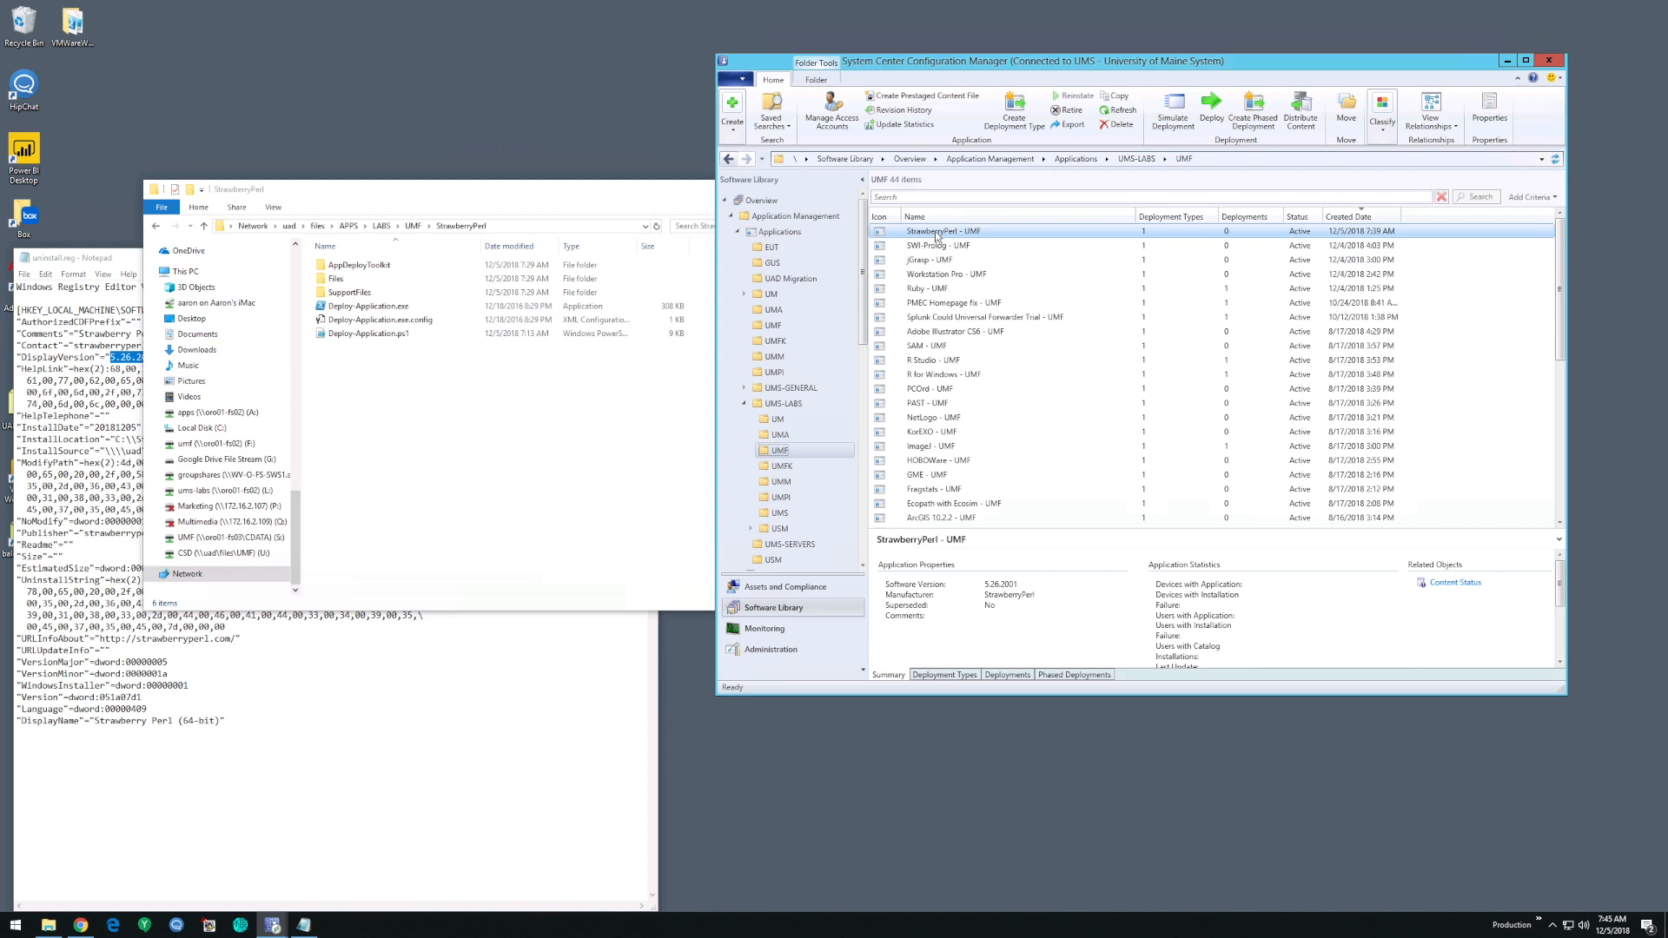
pyautogui.rightClick(937, 233)
pyautogui.click(1073, 382)
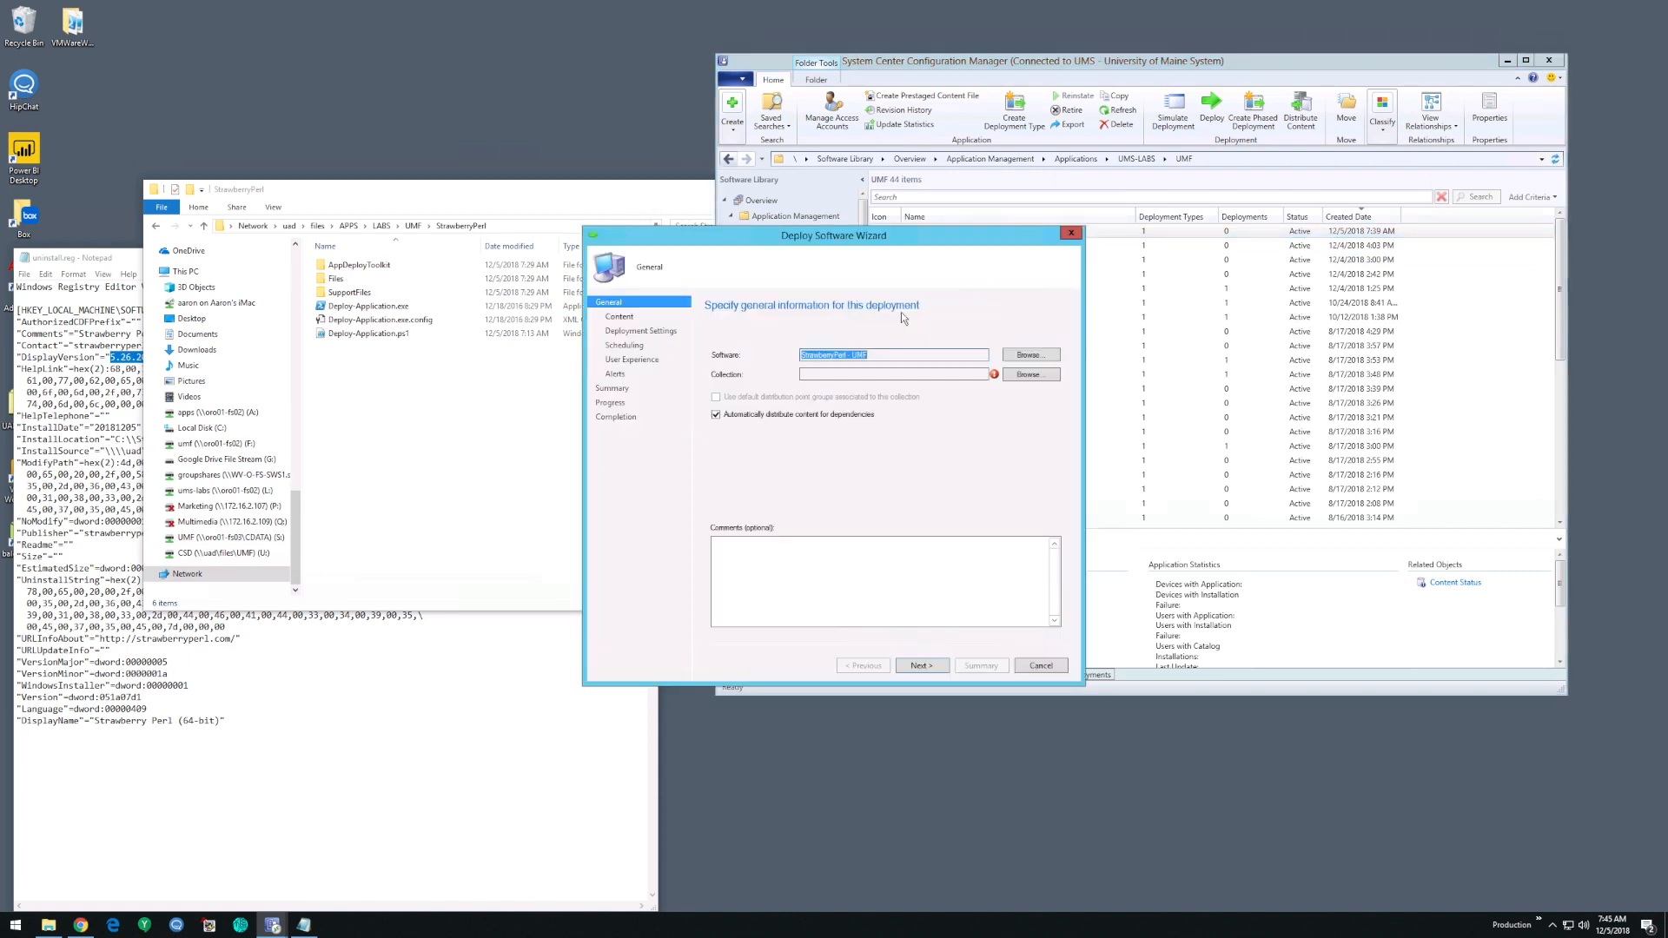
# - Target the deployment at the RIK114 device collection from UMS-LABS > UMF
pyautogui.click(1030, 375)
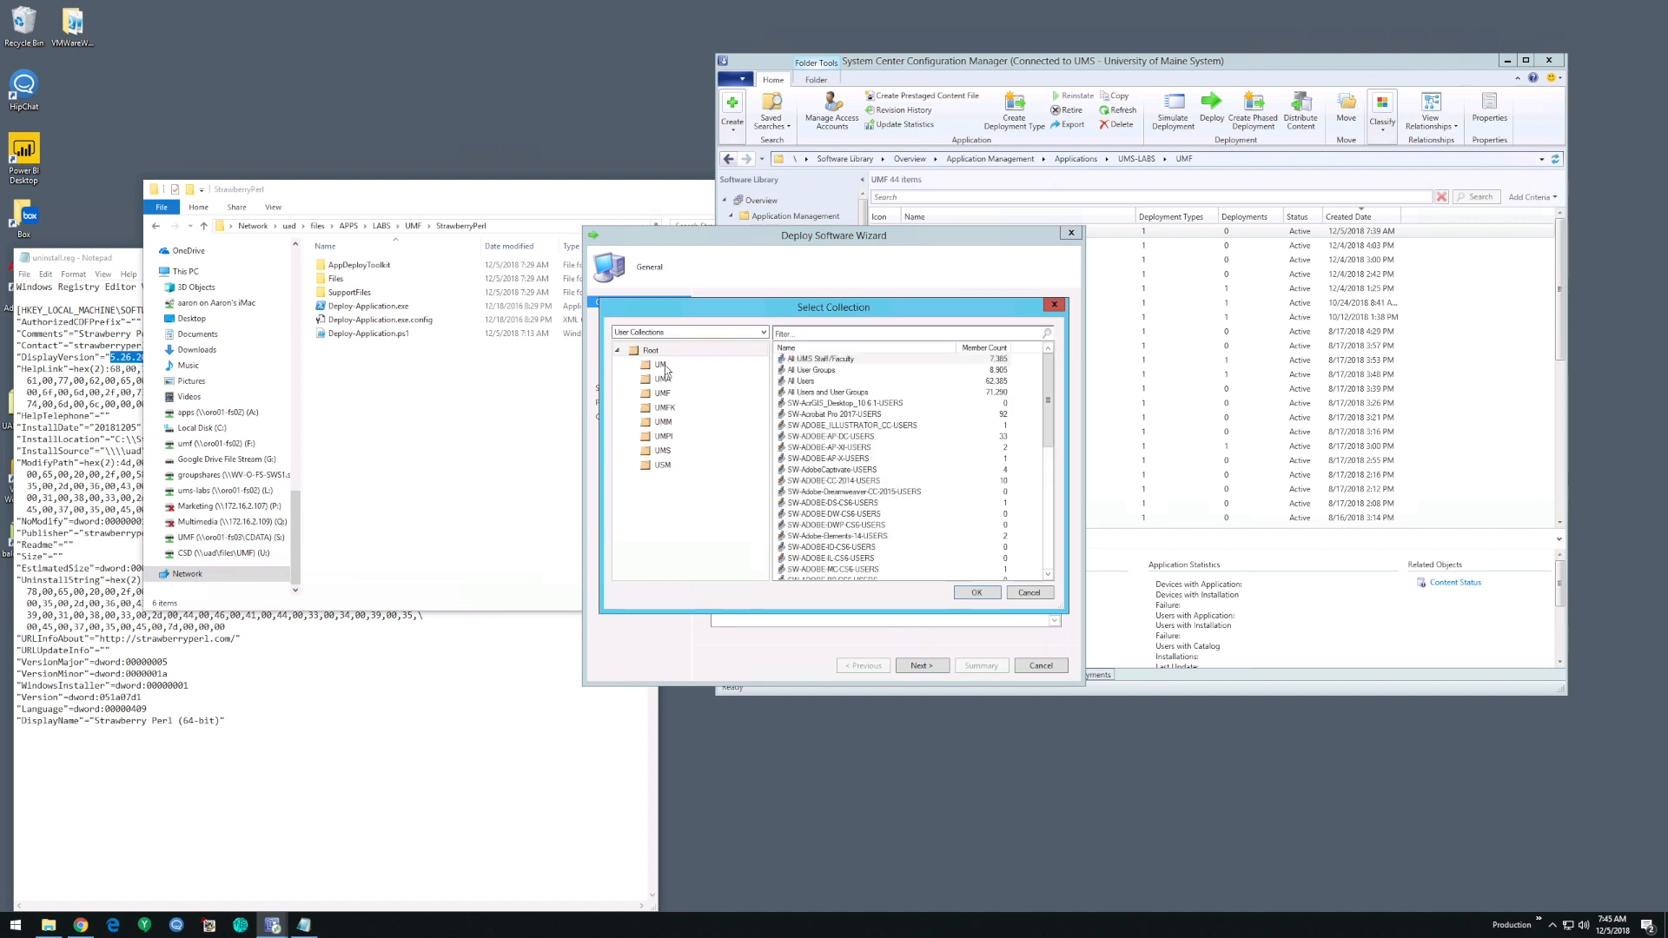
pyautogui.click(672, 336)
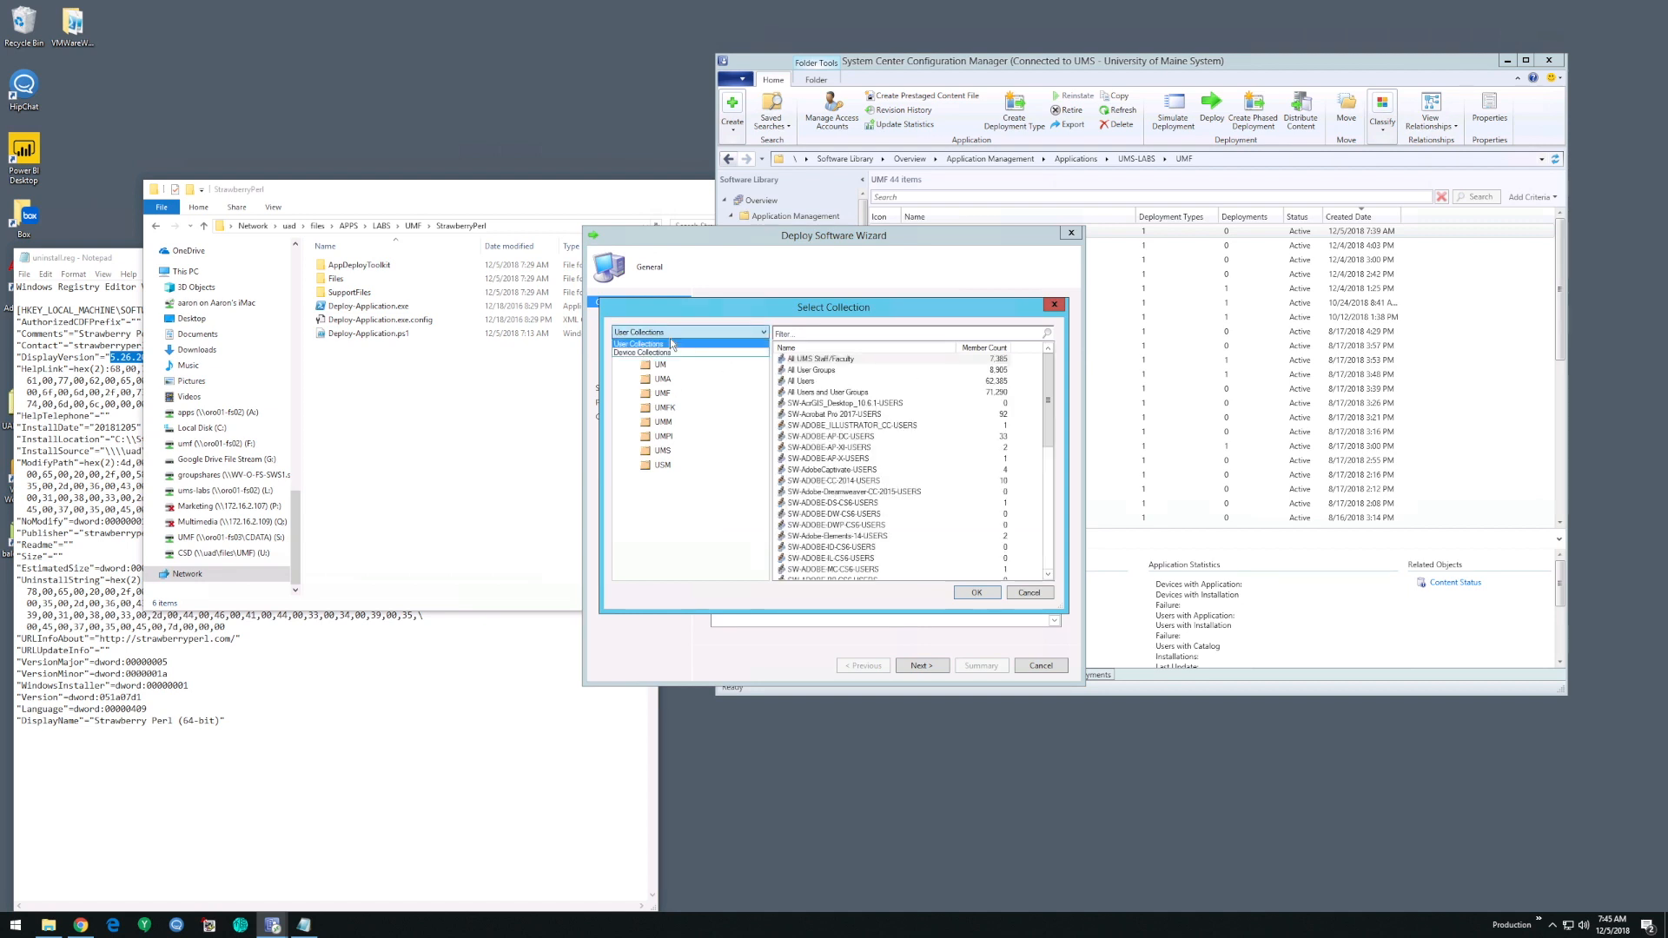
pyautogui.click(643, 353)
pyautogui.click(668, 422)
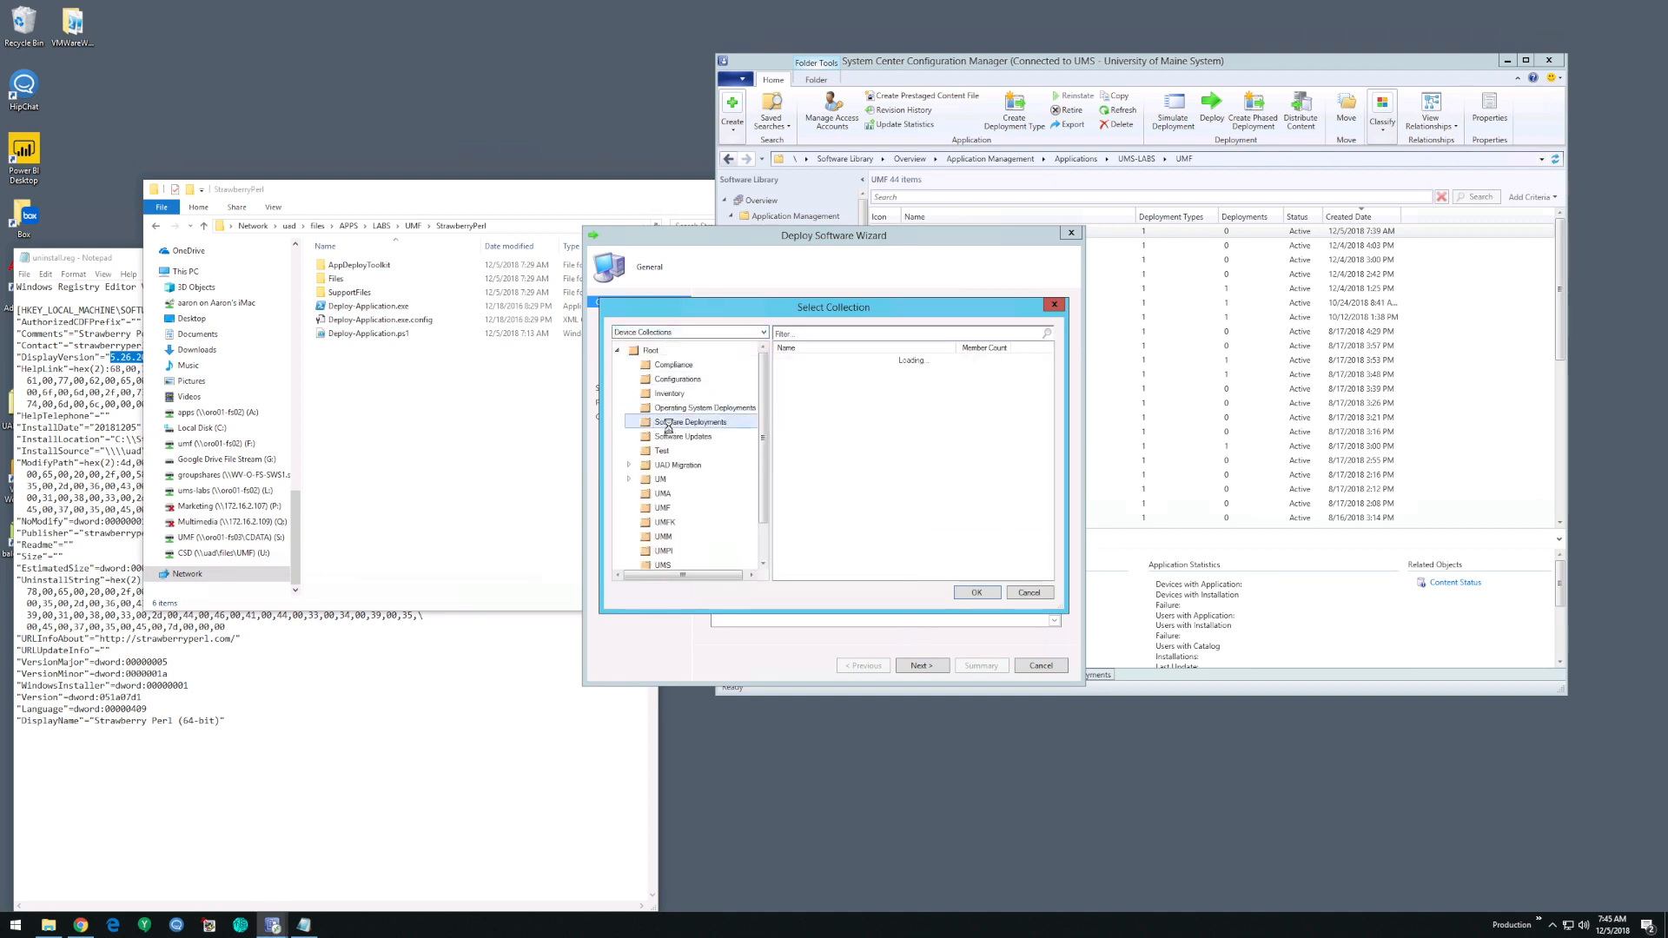
pyautogui.scroll(-2, 669, 426)
pyautogui.click(629, 550)
pyautogui.scroll(-3, 707, 518)
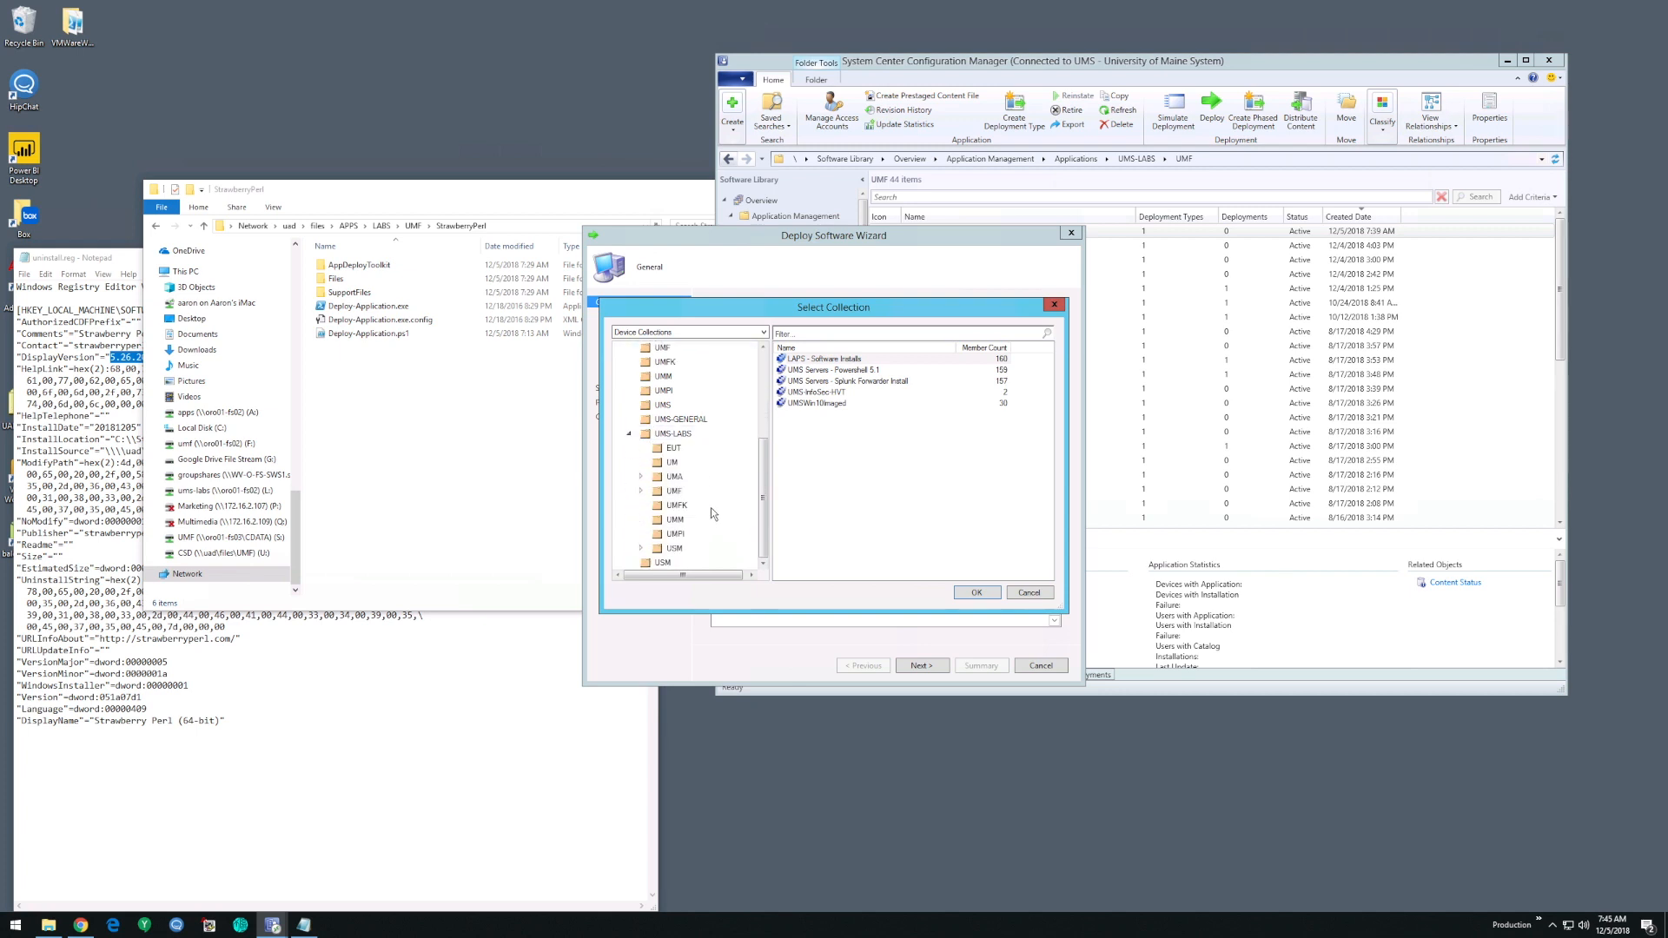
pyautogui.click(675, 491)
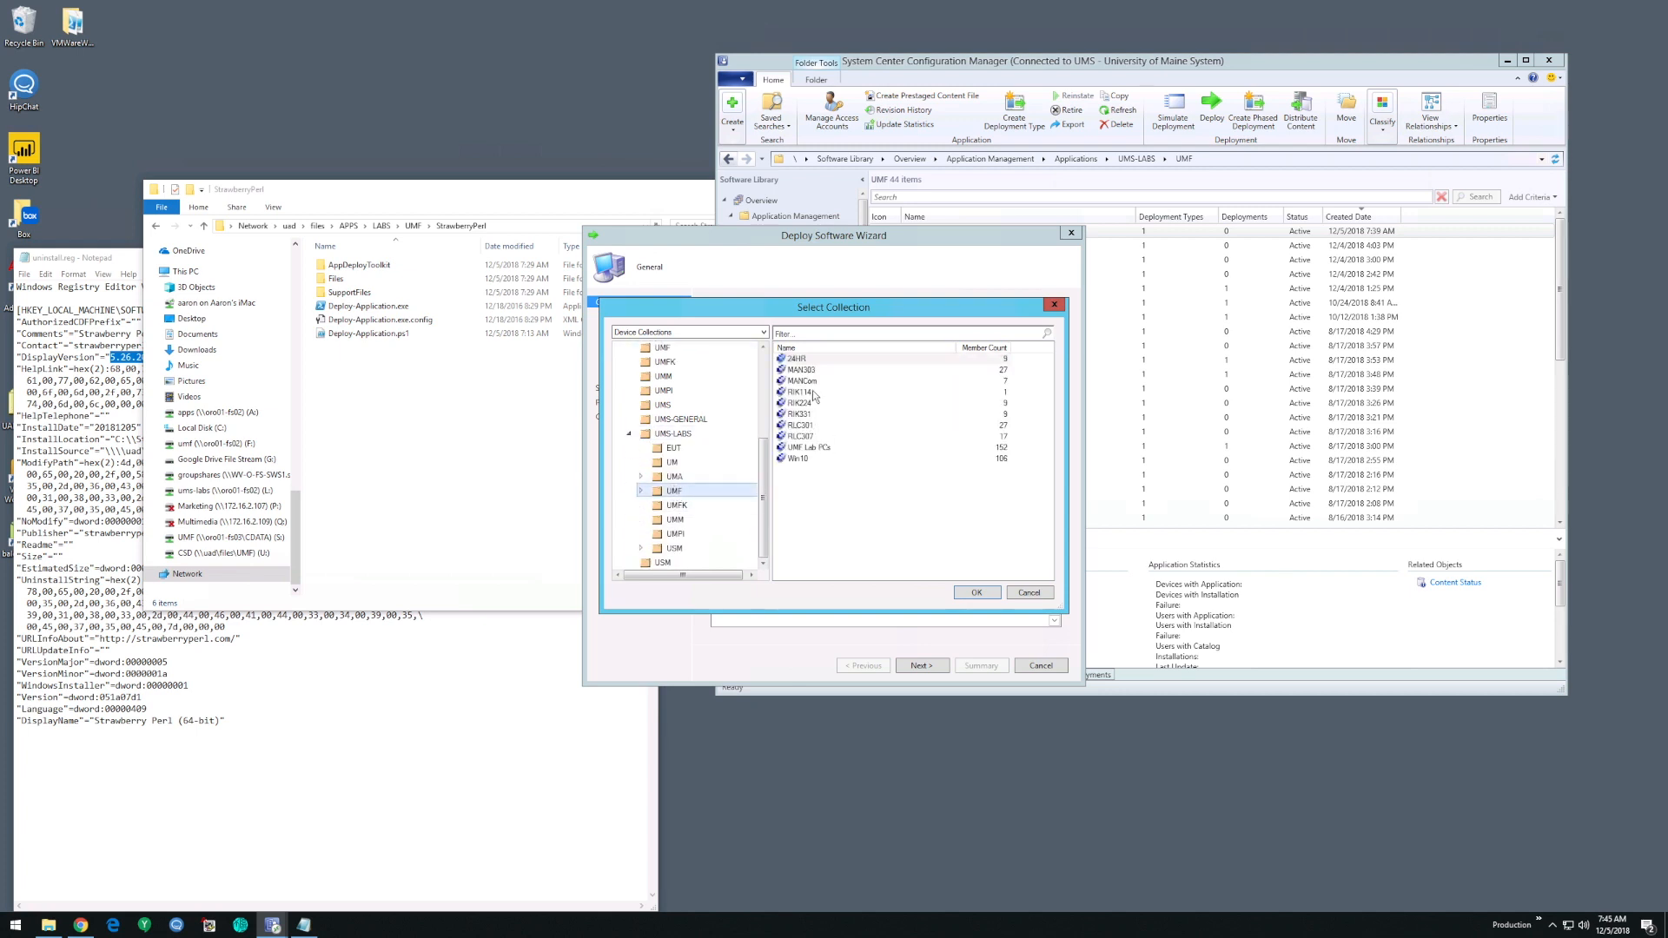
pyautogui.click(808, 392)
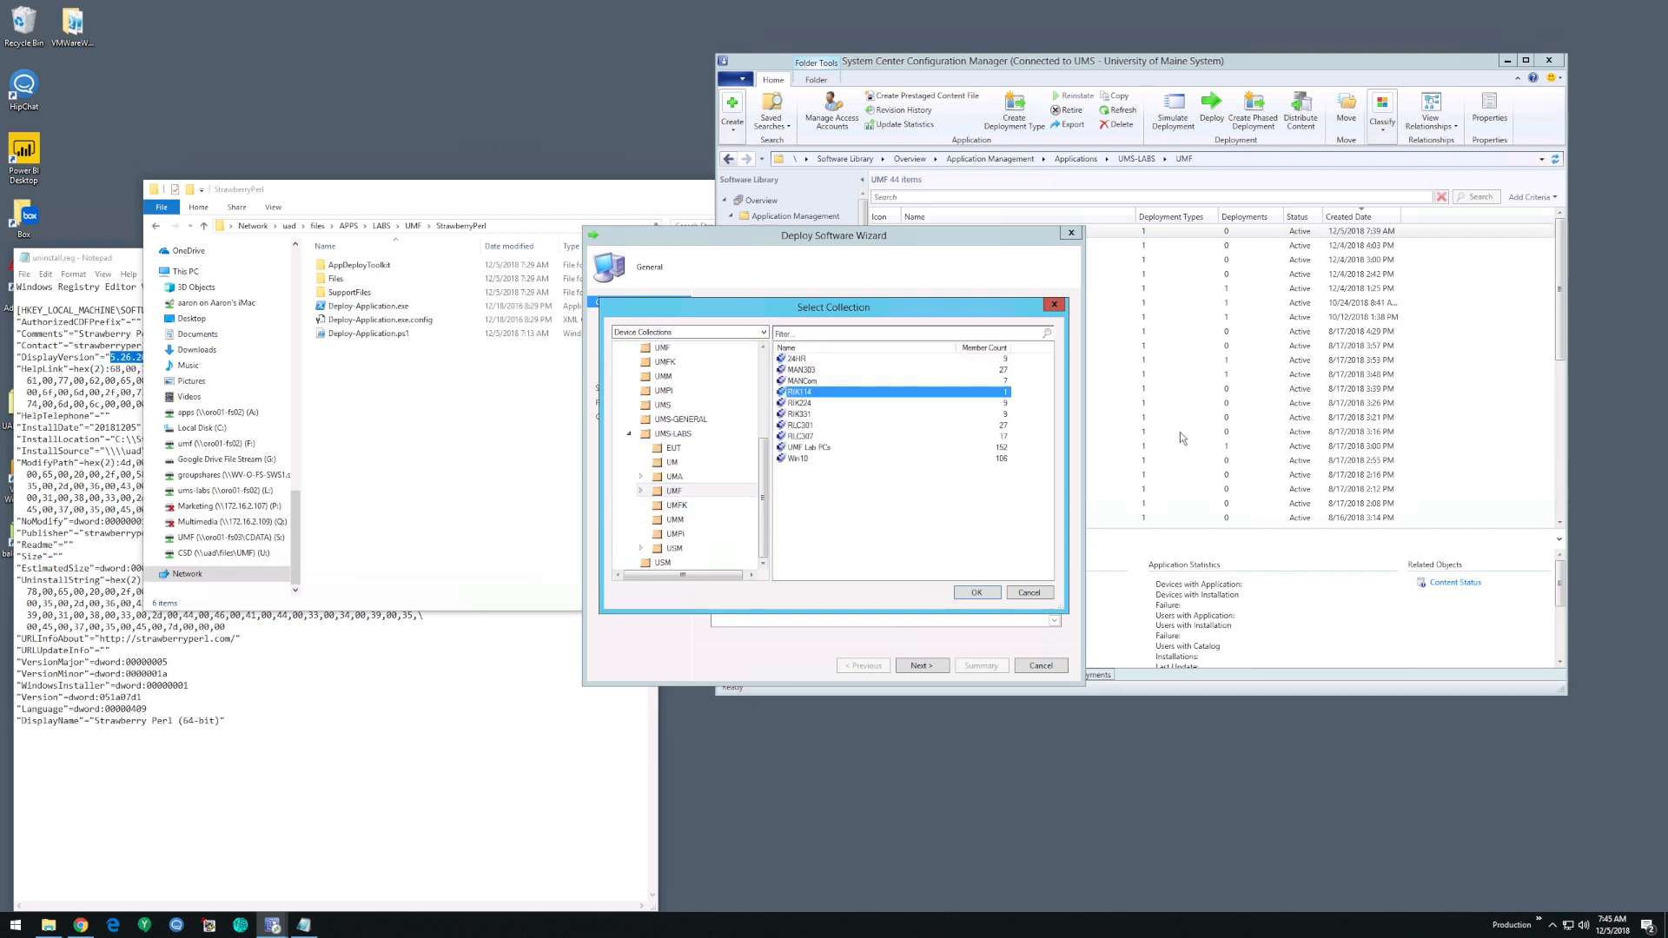
pyautogui.click(978, 594)
pyautogui.click(921, 664)
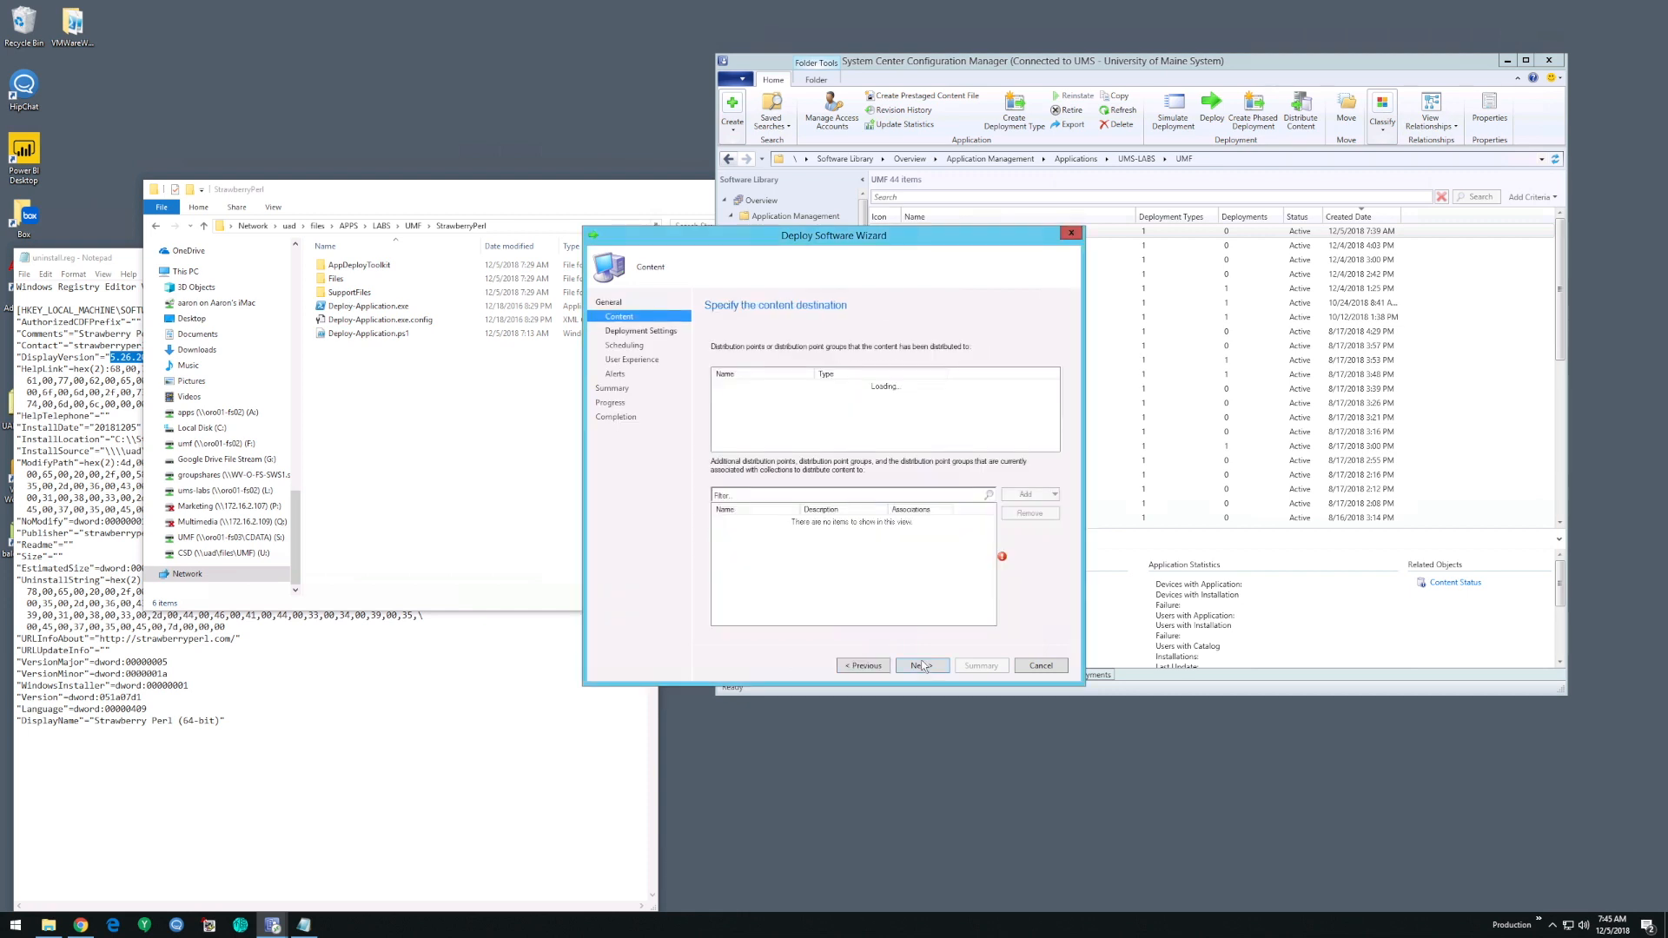
# - Keep the existing content destination, set the deployment purpose to Required, and accept the default schedule of as soon as possible
pyautogui.click(930, 666)
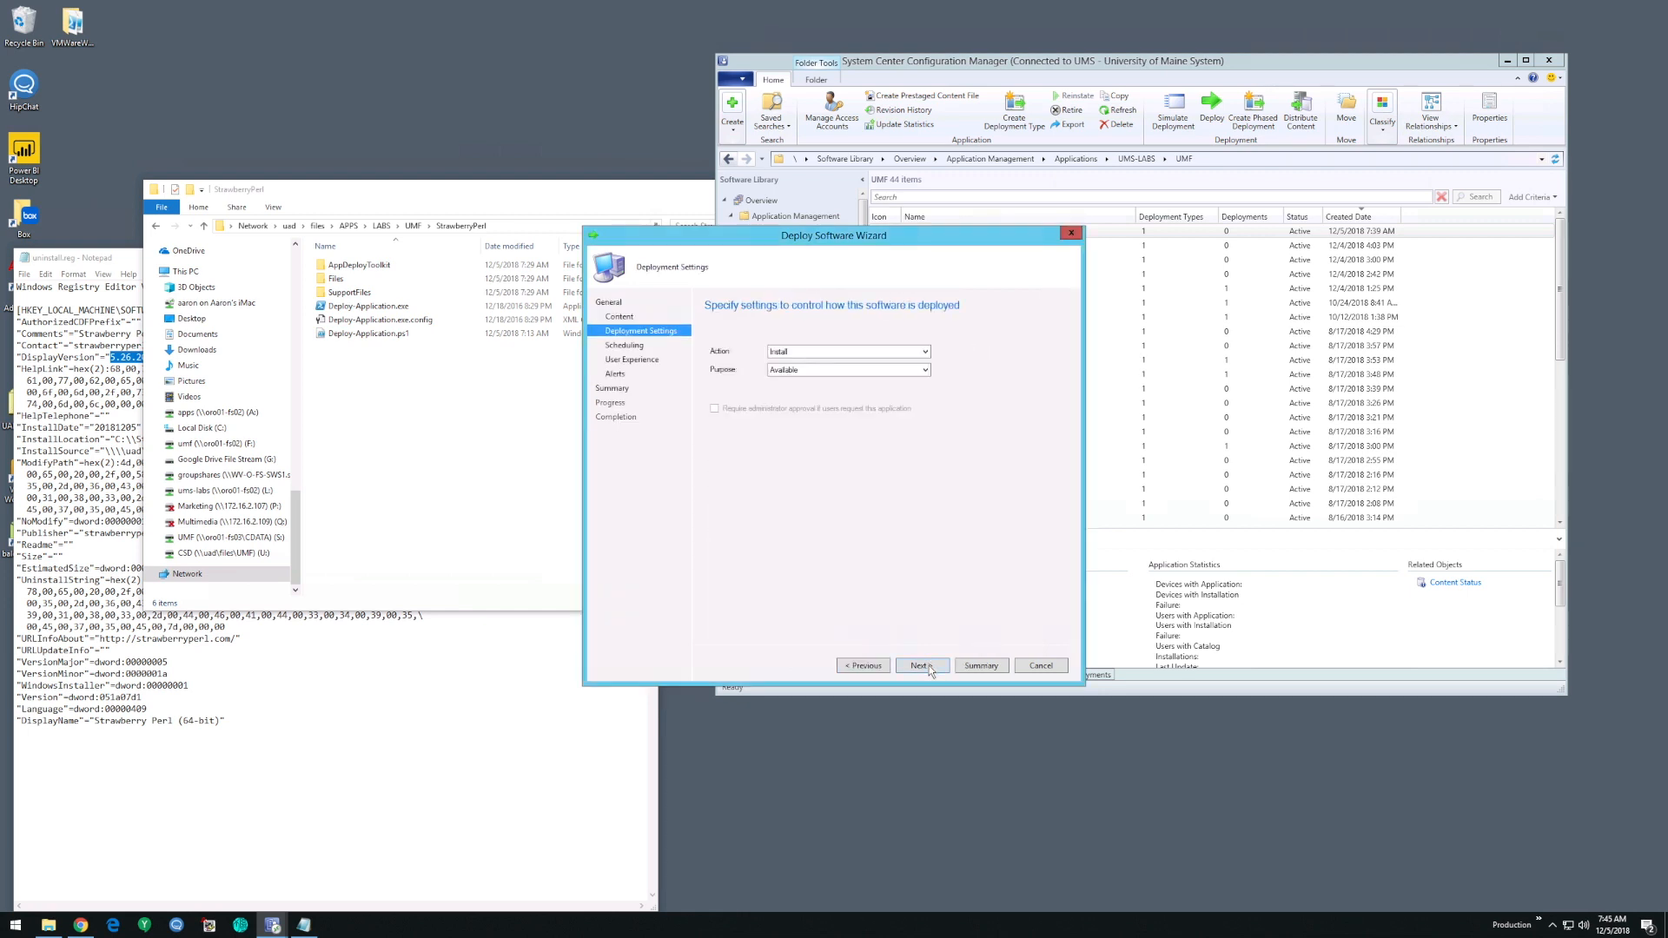
pyautogui.click(836, 368)
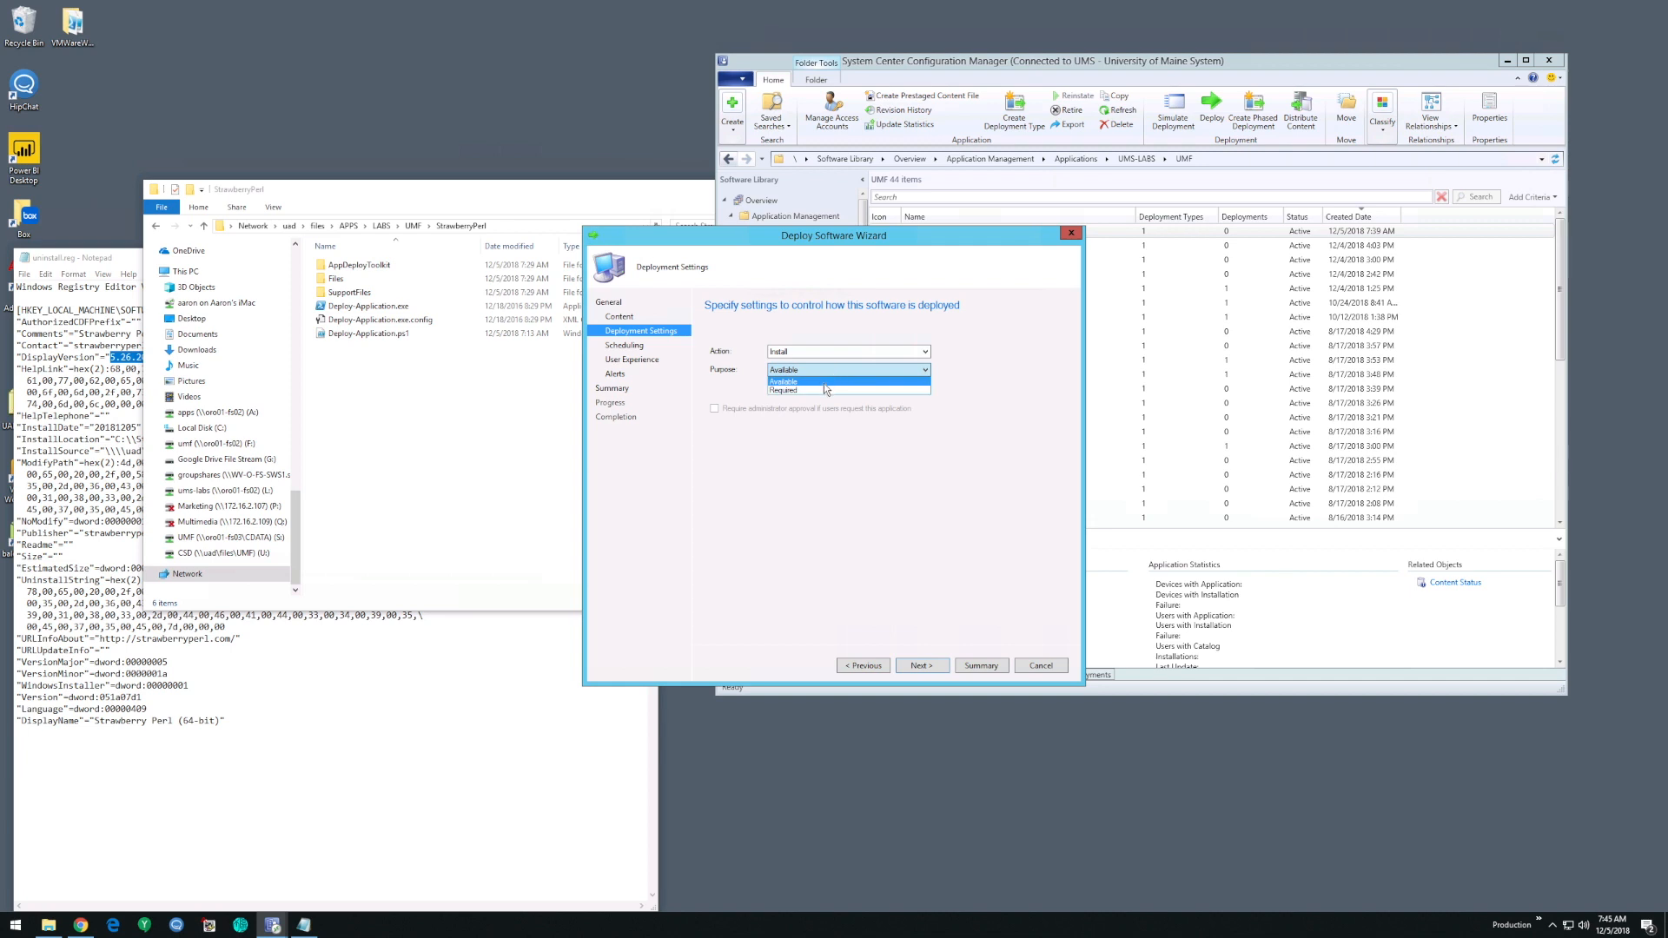
pyautogui.click(822, 390)
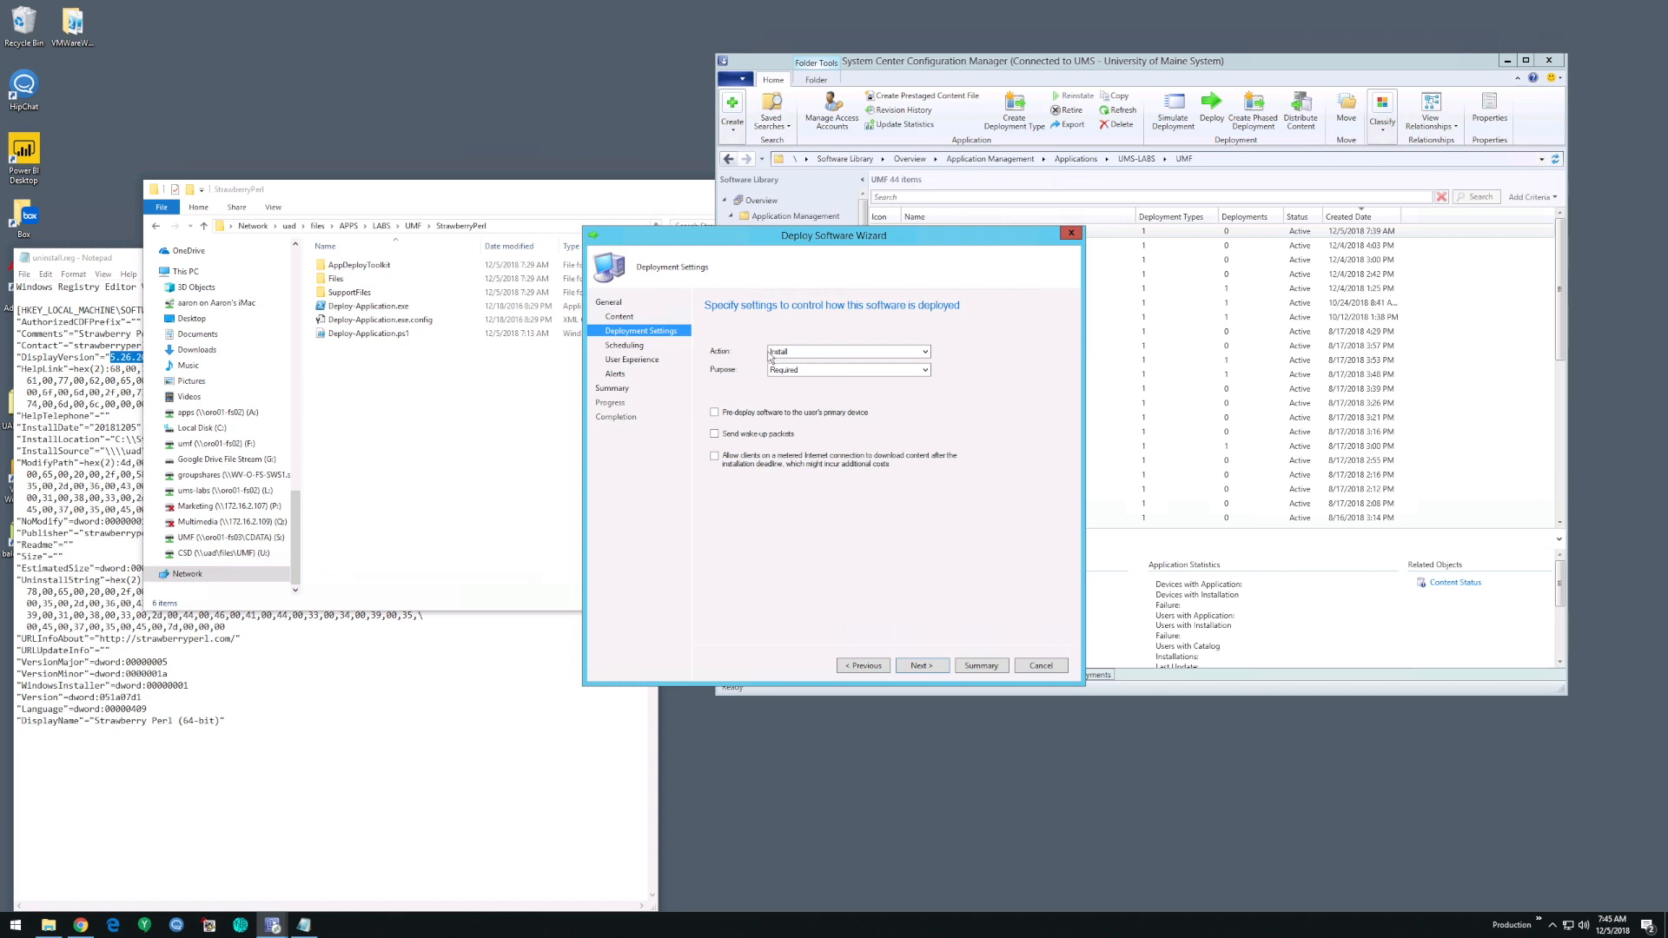
pyautogui.click(938, 665)
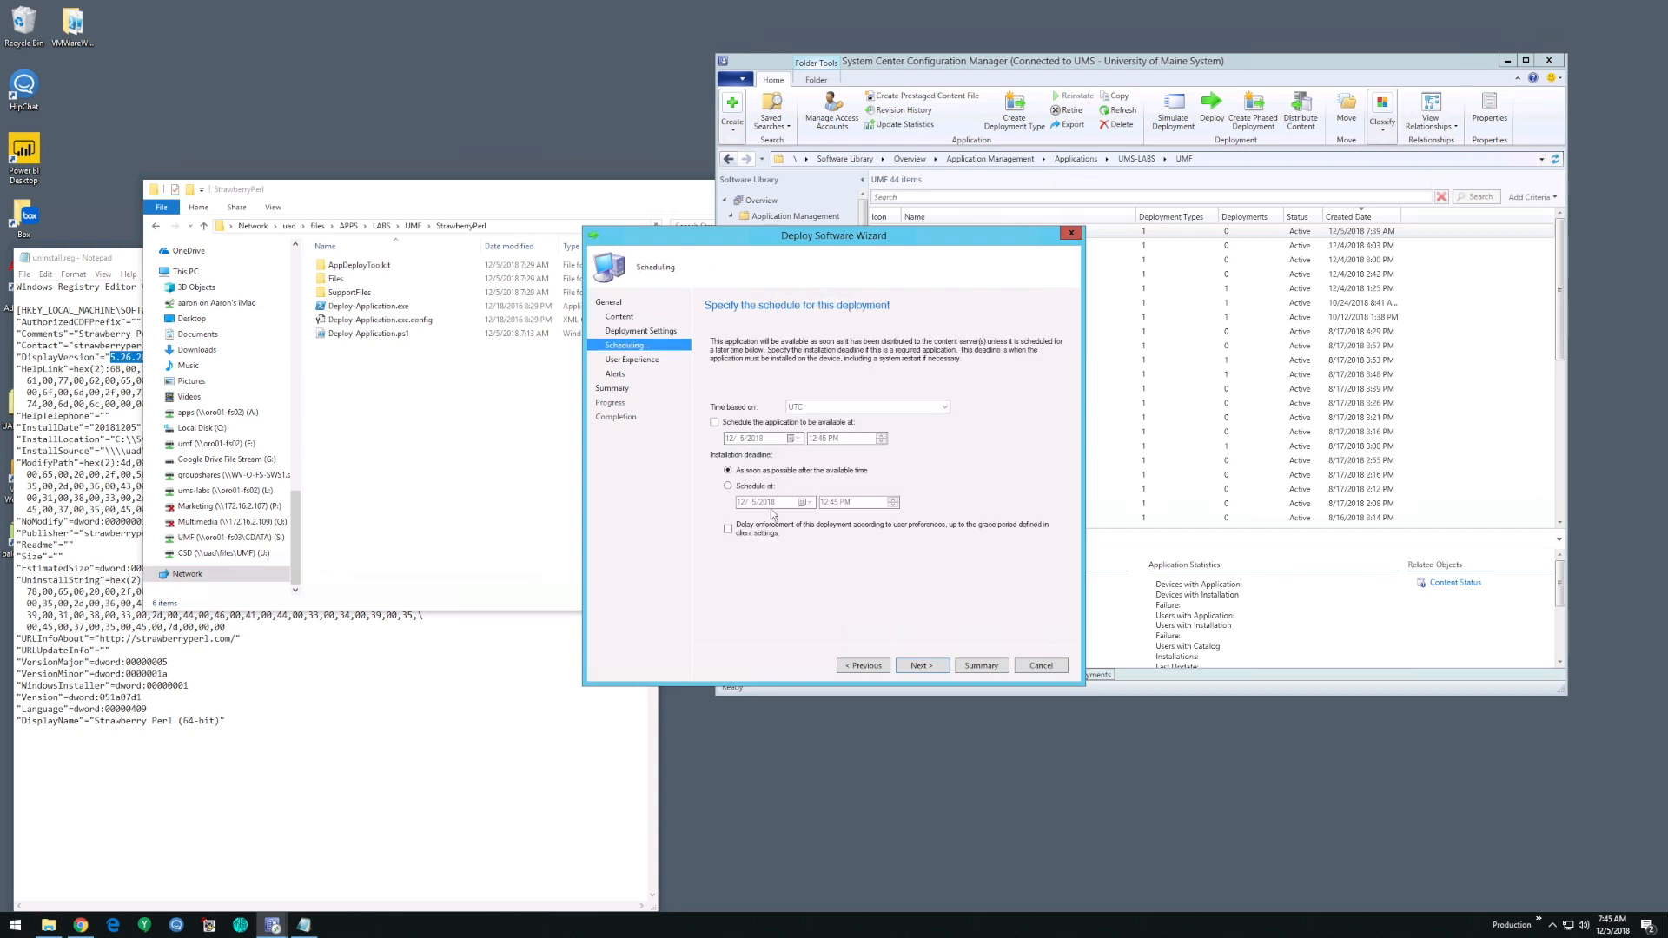
pyautogui.click(933, 664)
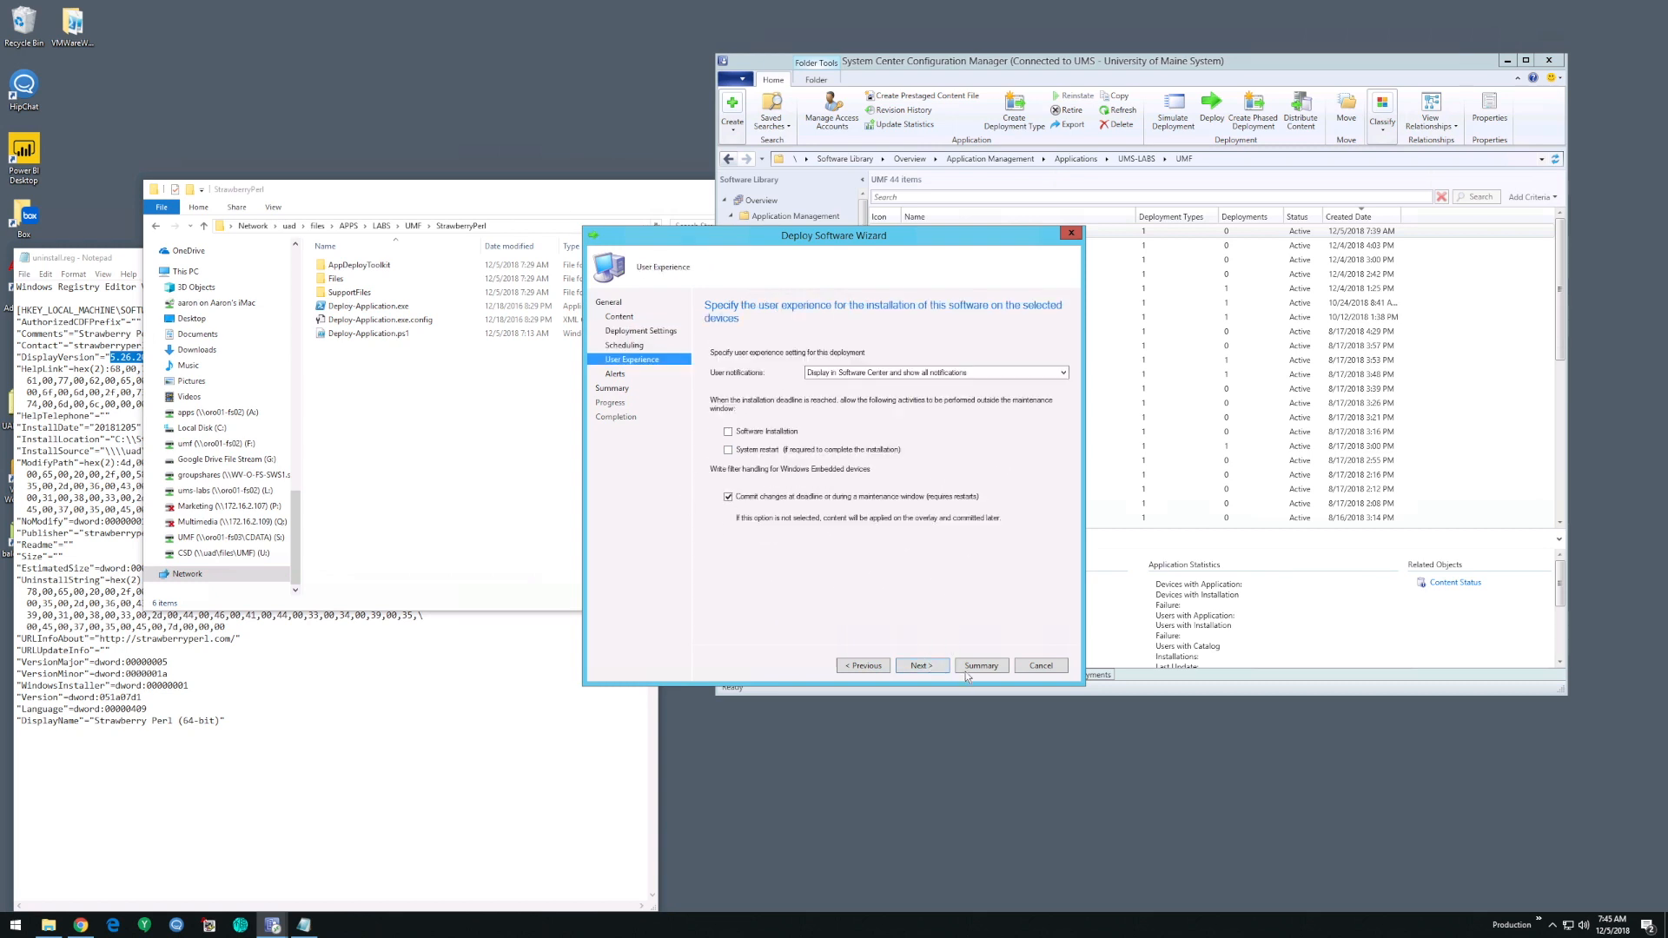
# - Hide the deployment in Software Center along with all notifications, and turn off committing changes at deadline or during a maintenance window
pyautogui.click(837, 373)
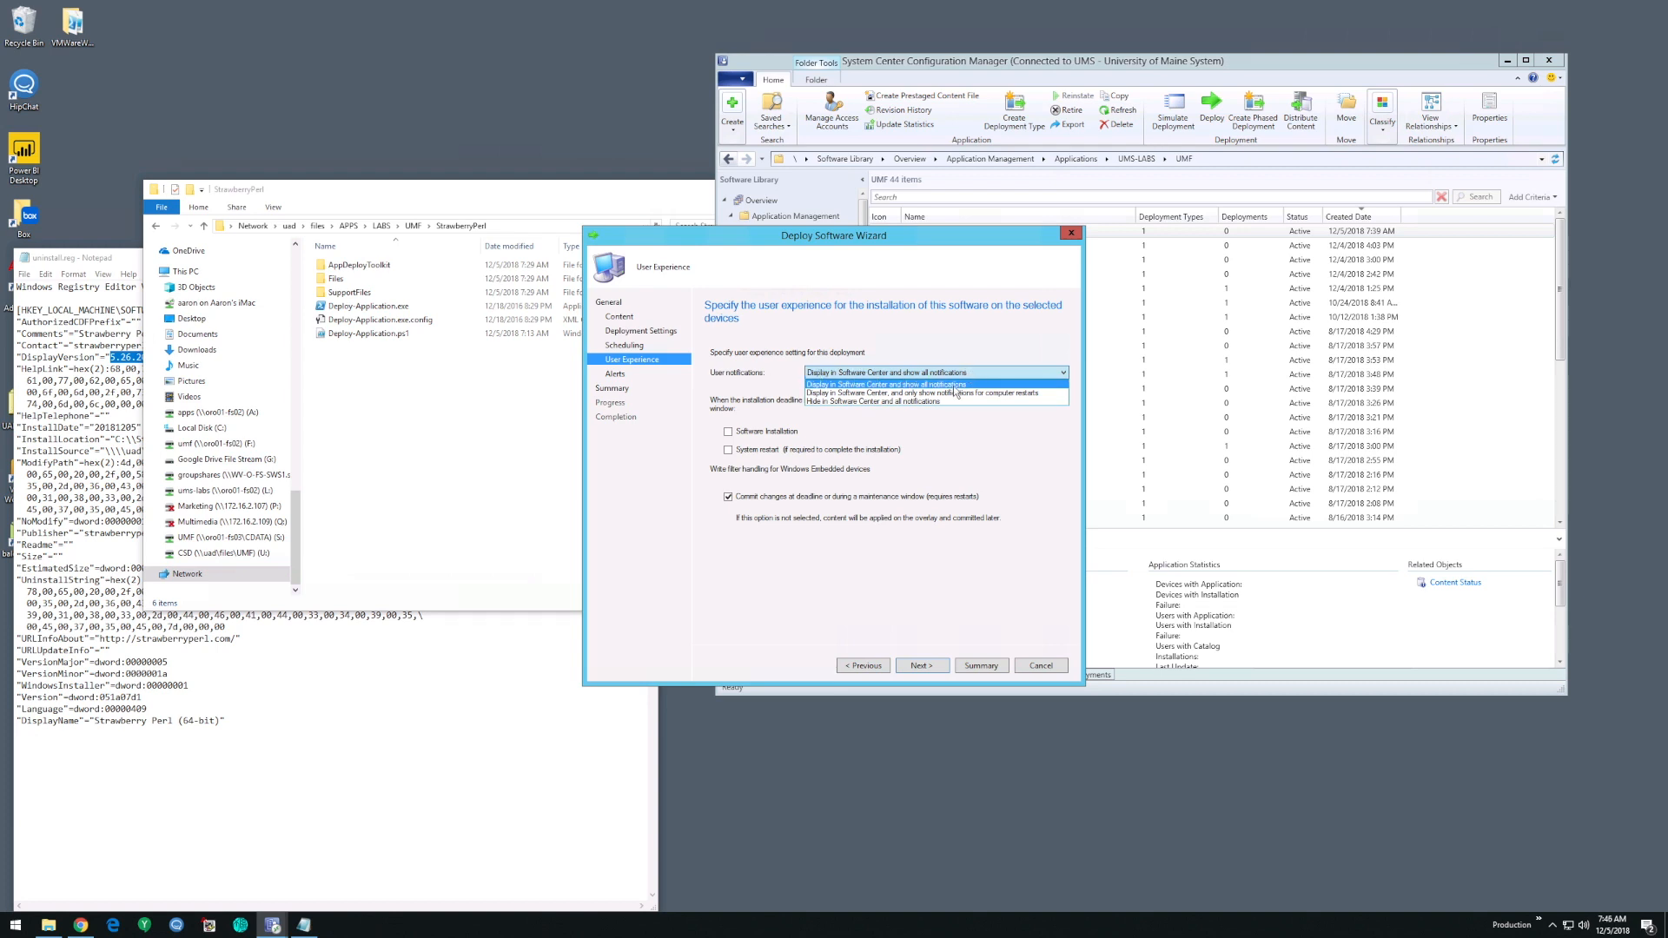
pyautogui.click(925, 402)
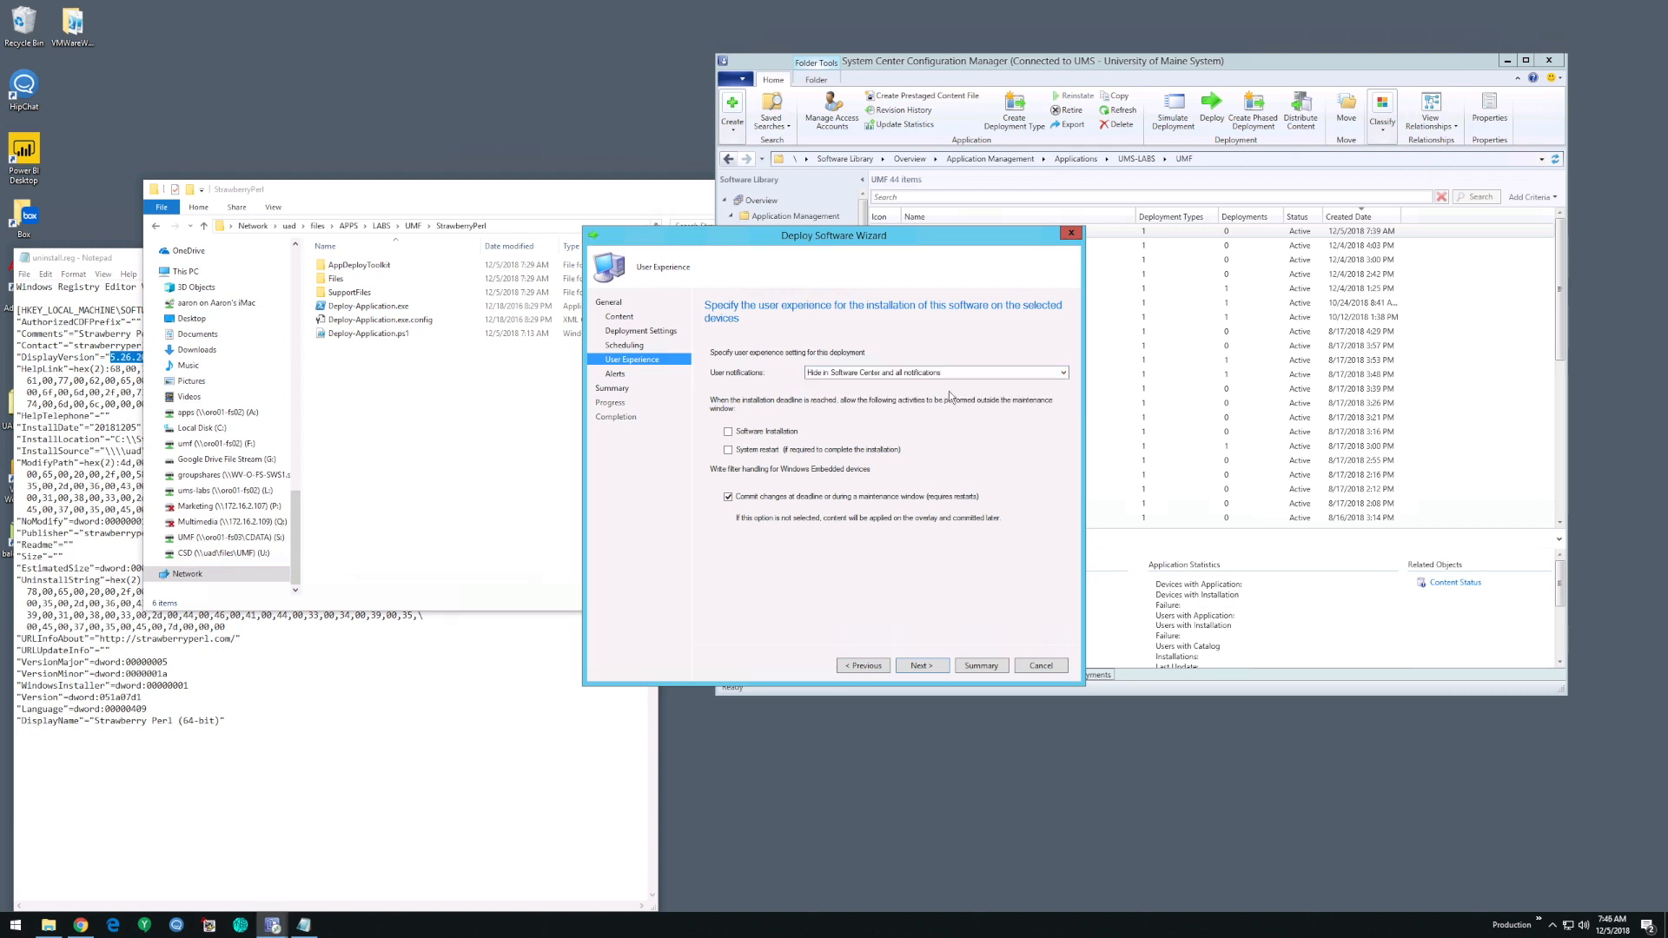
pyautogui.click(750, 501)
pyautogui.click(934, 665)
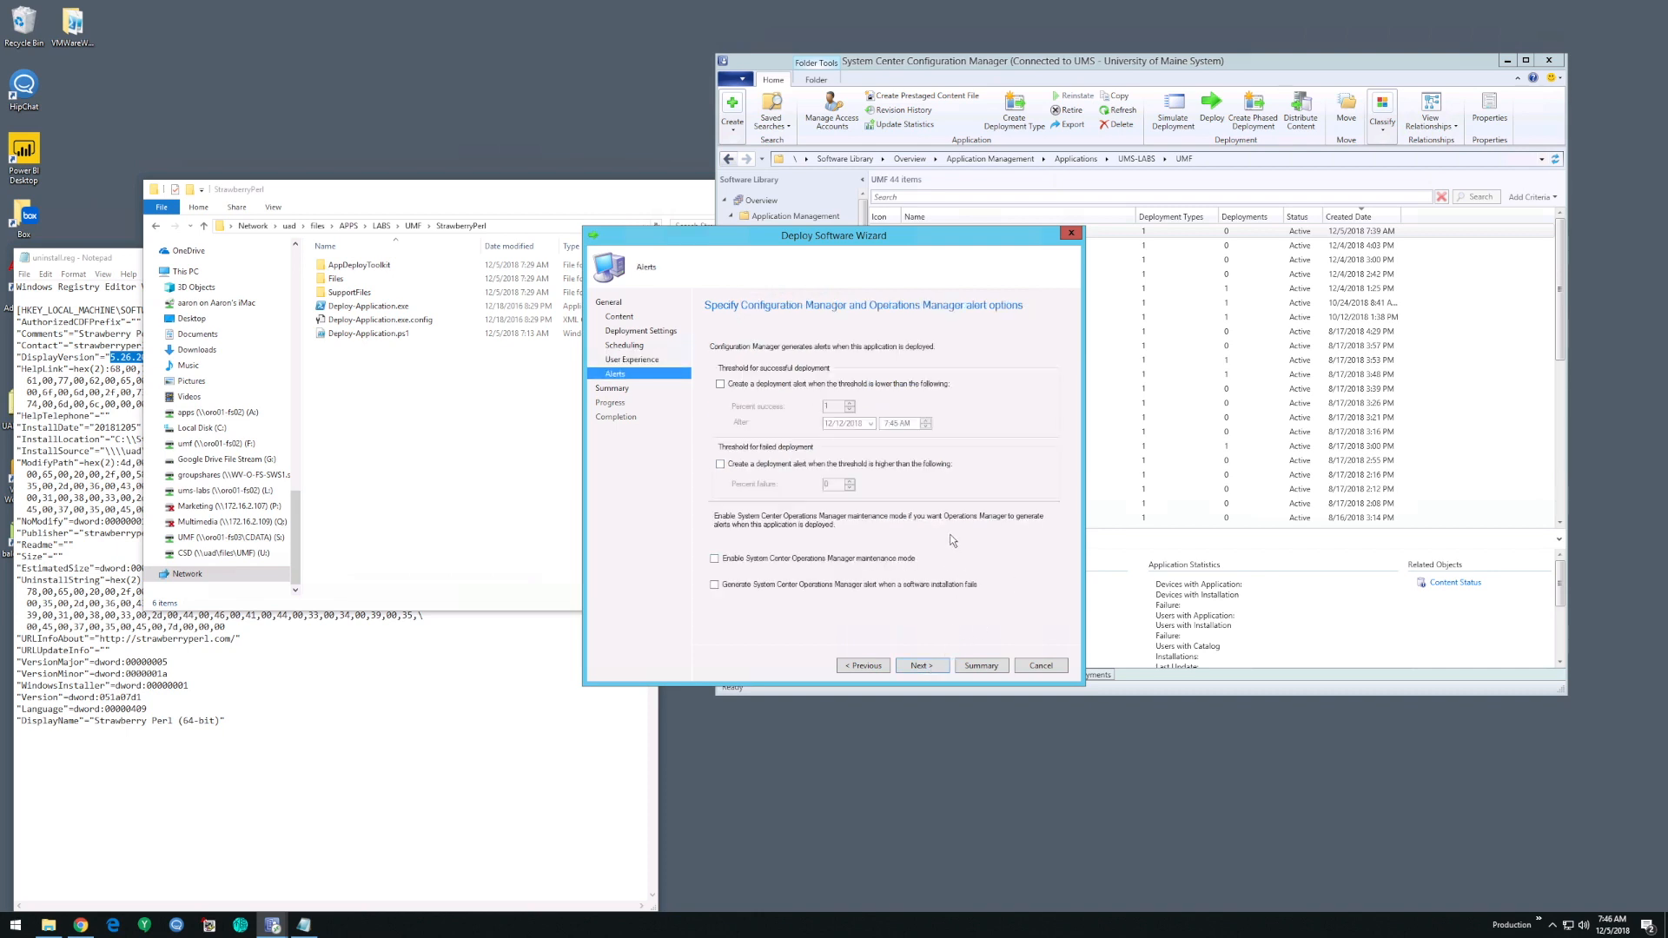
# - Leave the alert options at their defaults, complete the StrawberryPerl deployment, and close the wizard
pyautogui.click(928, 669)
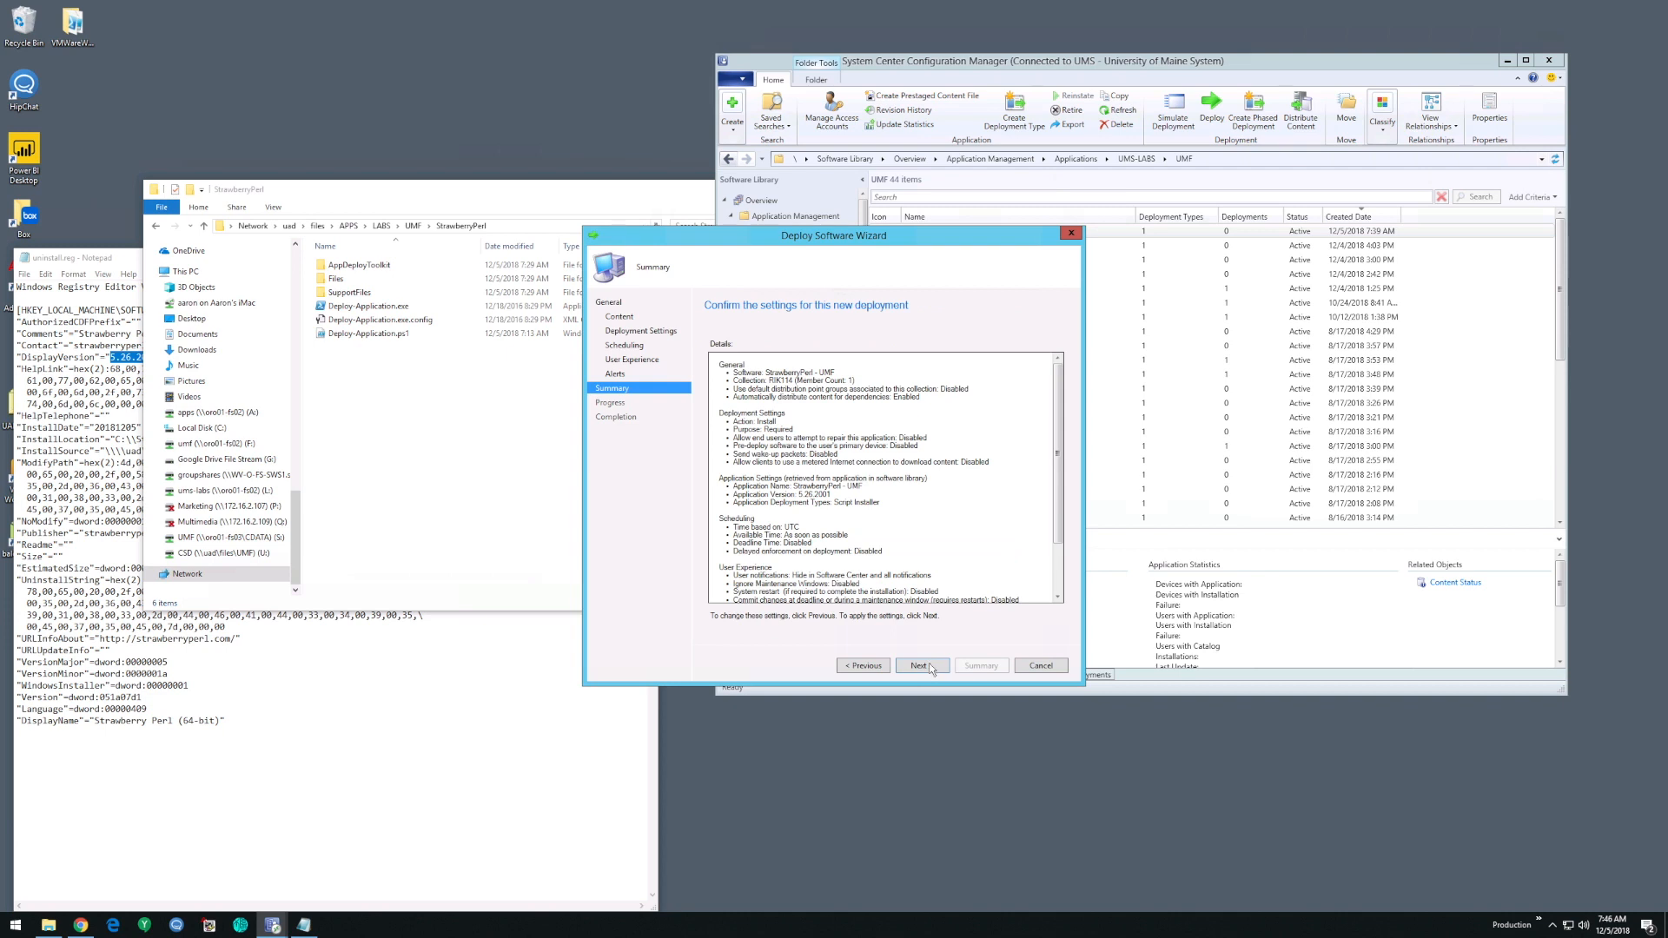
pyautogui.click(929, 668)
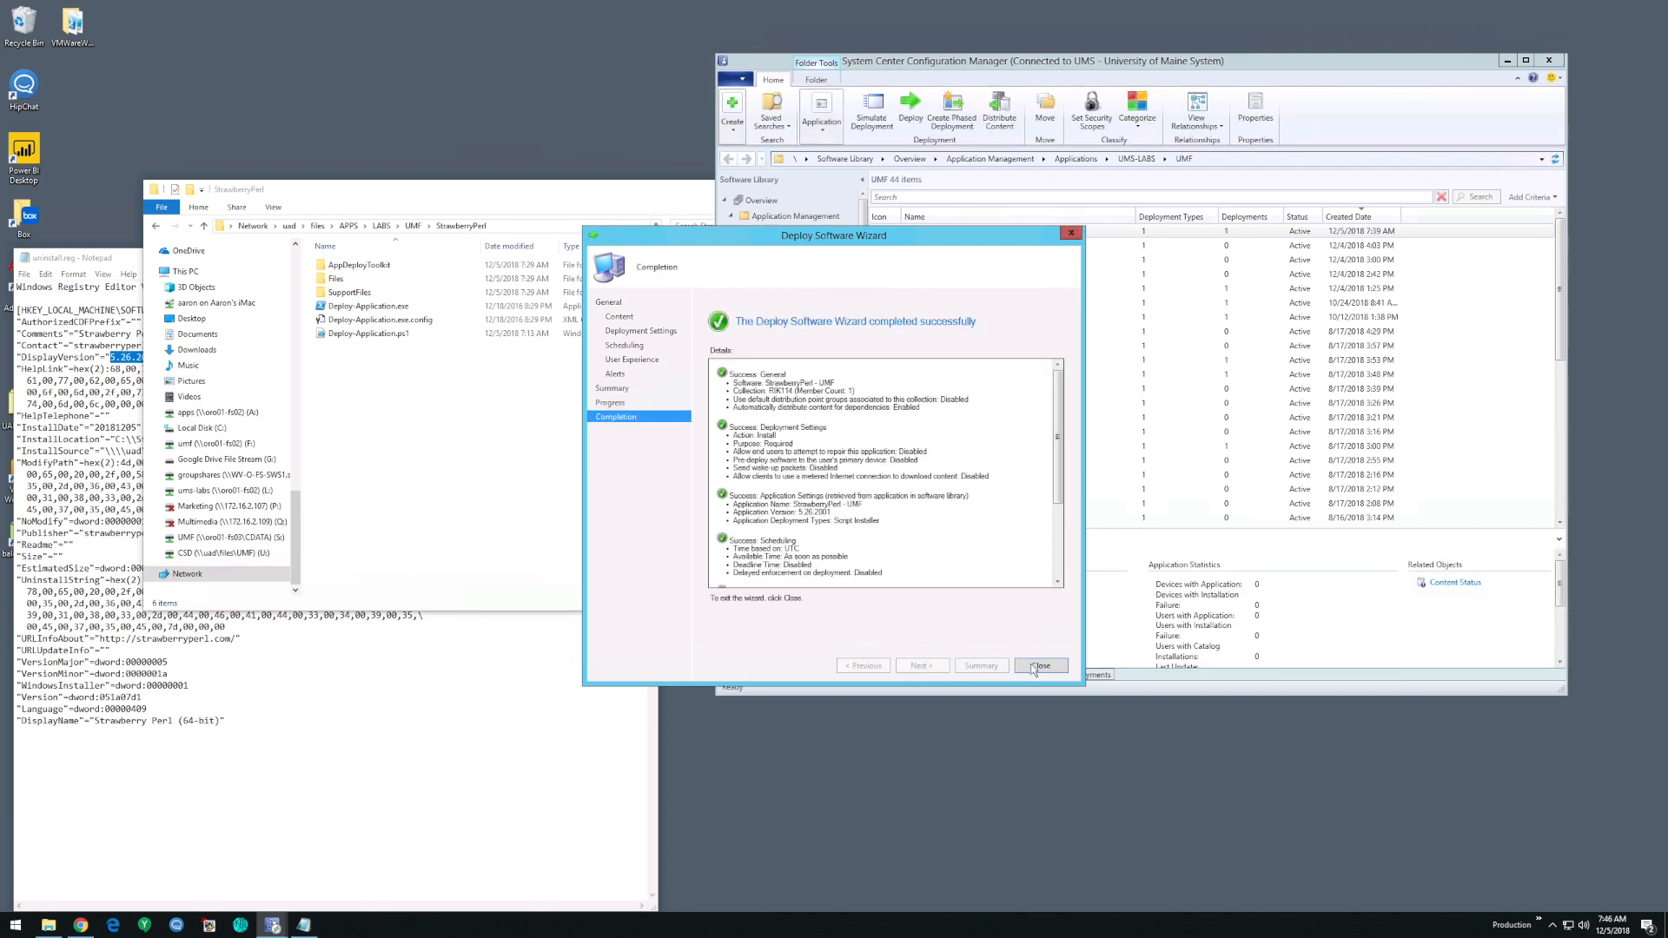
pyautogui.click(1033, 666)
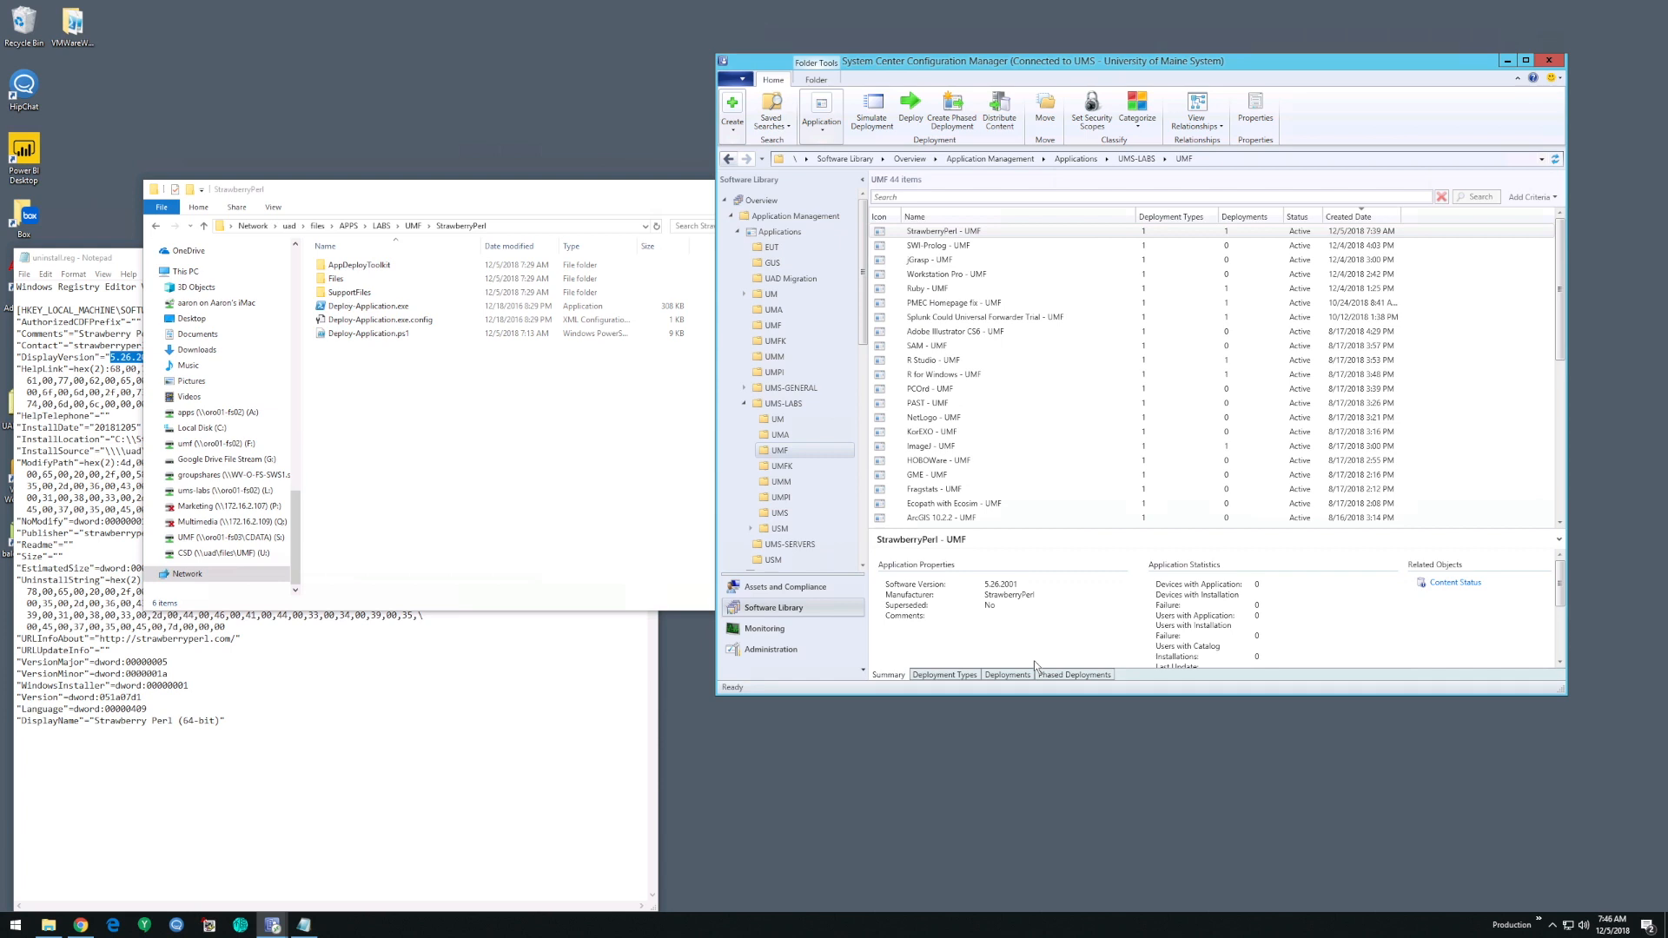
# - View the content distribution status of StrawberryPerl - UMF, and collapse the Distribution Status branch
pyautogui.click(962, 233)
pyautogui.click(1457, 584)
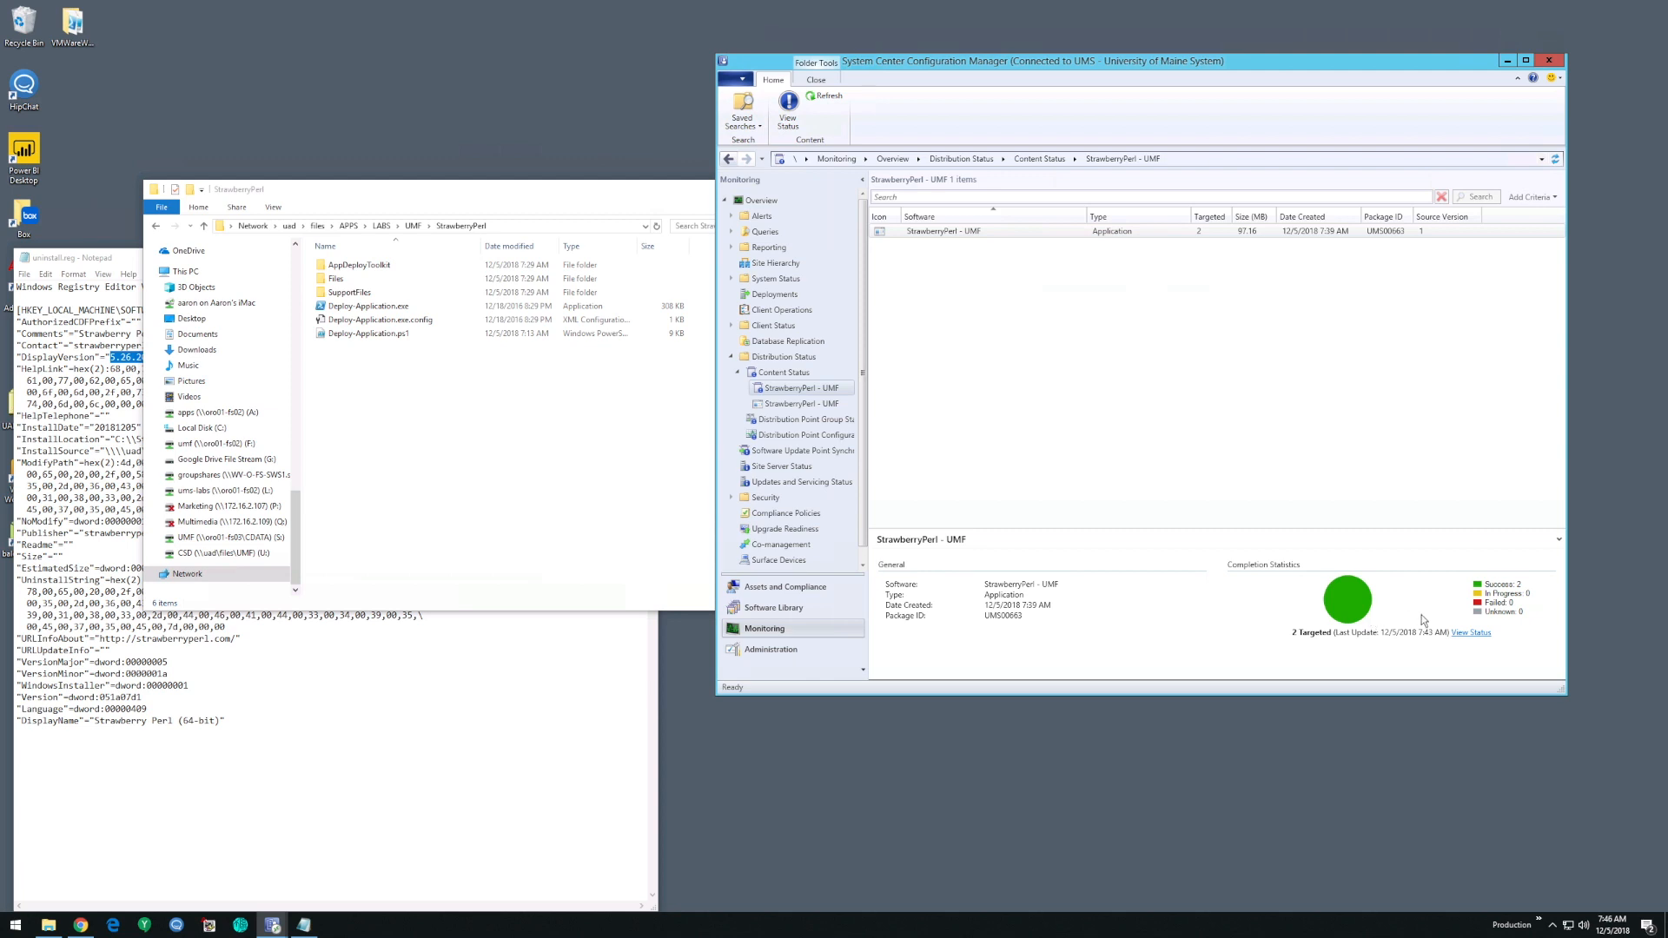
pyautogui.click(788, 360)
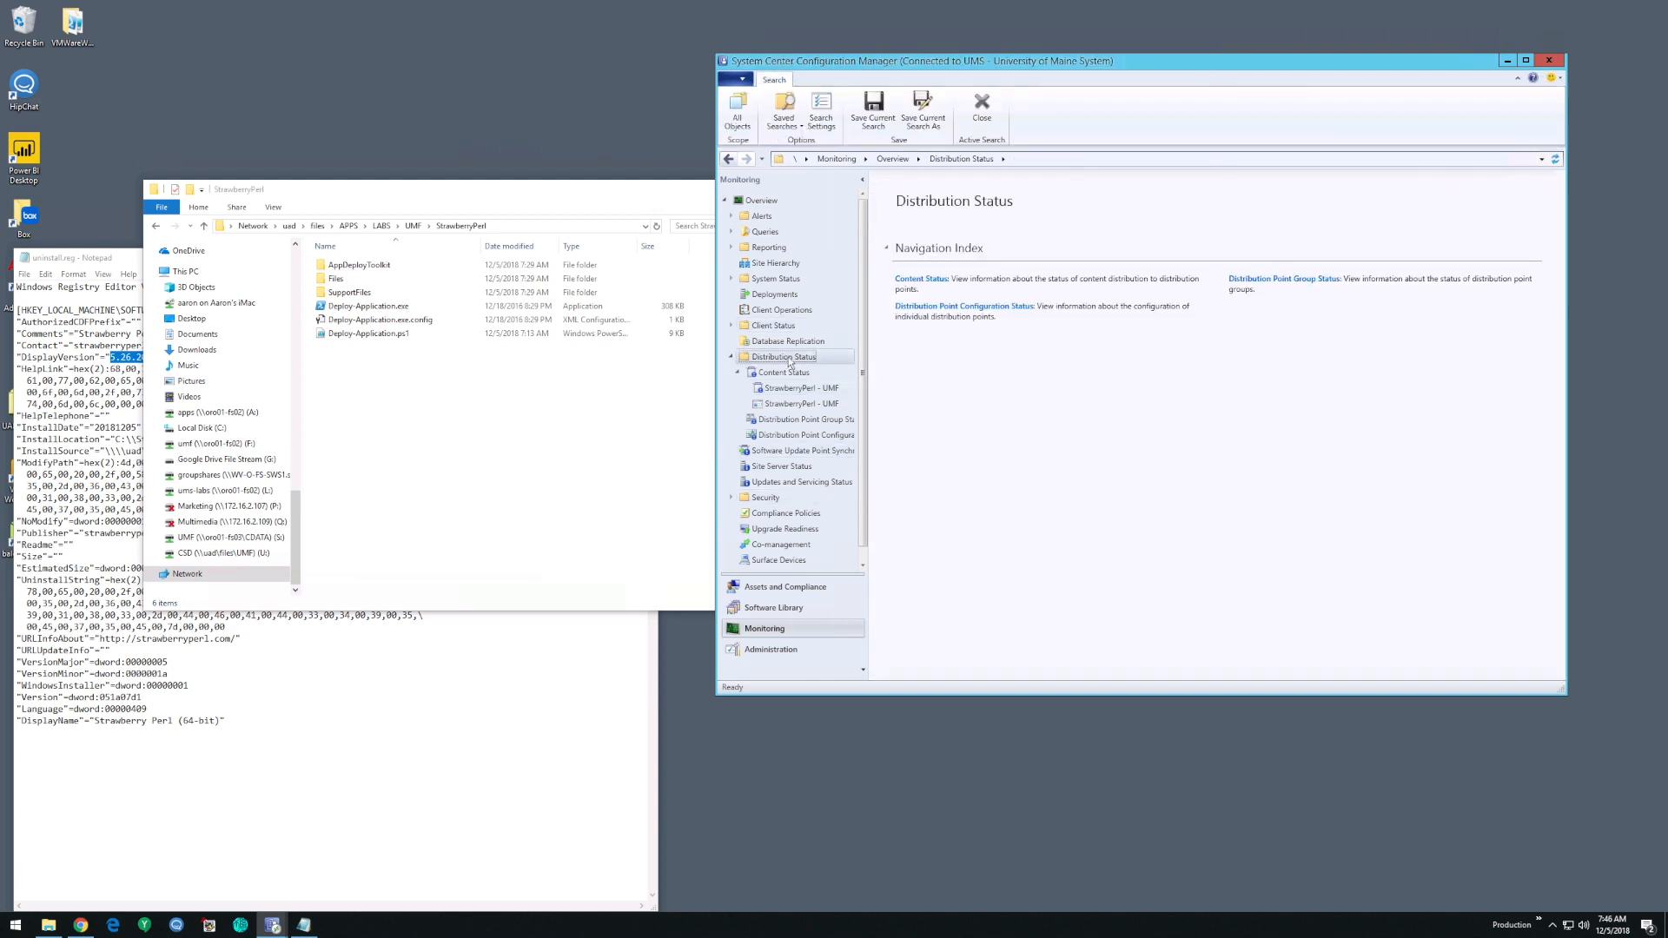
pyautogui.click(731, 358)
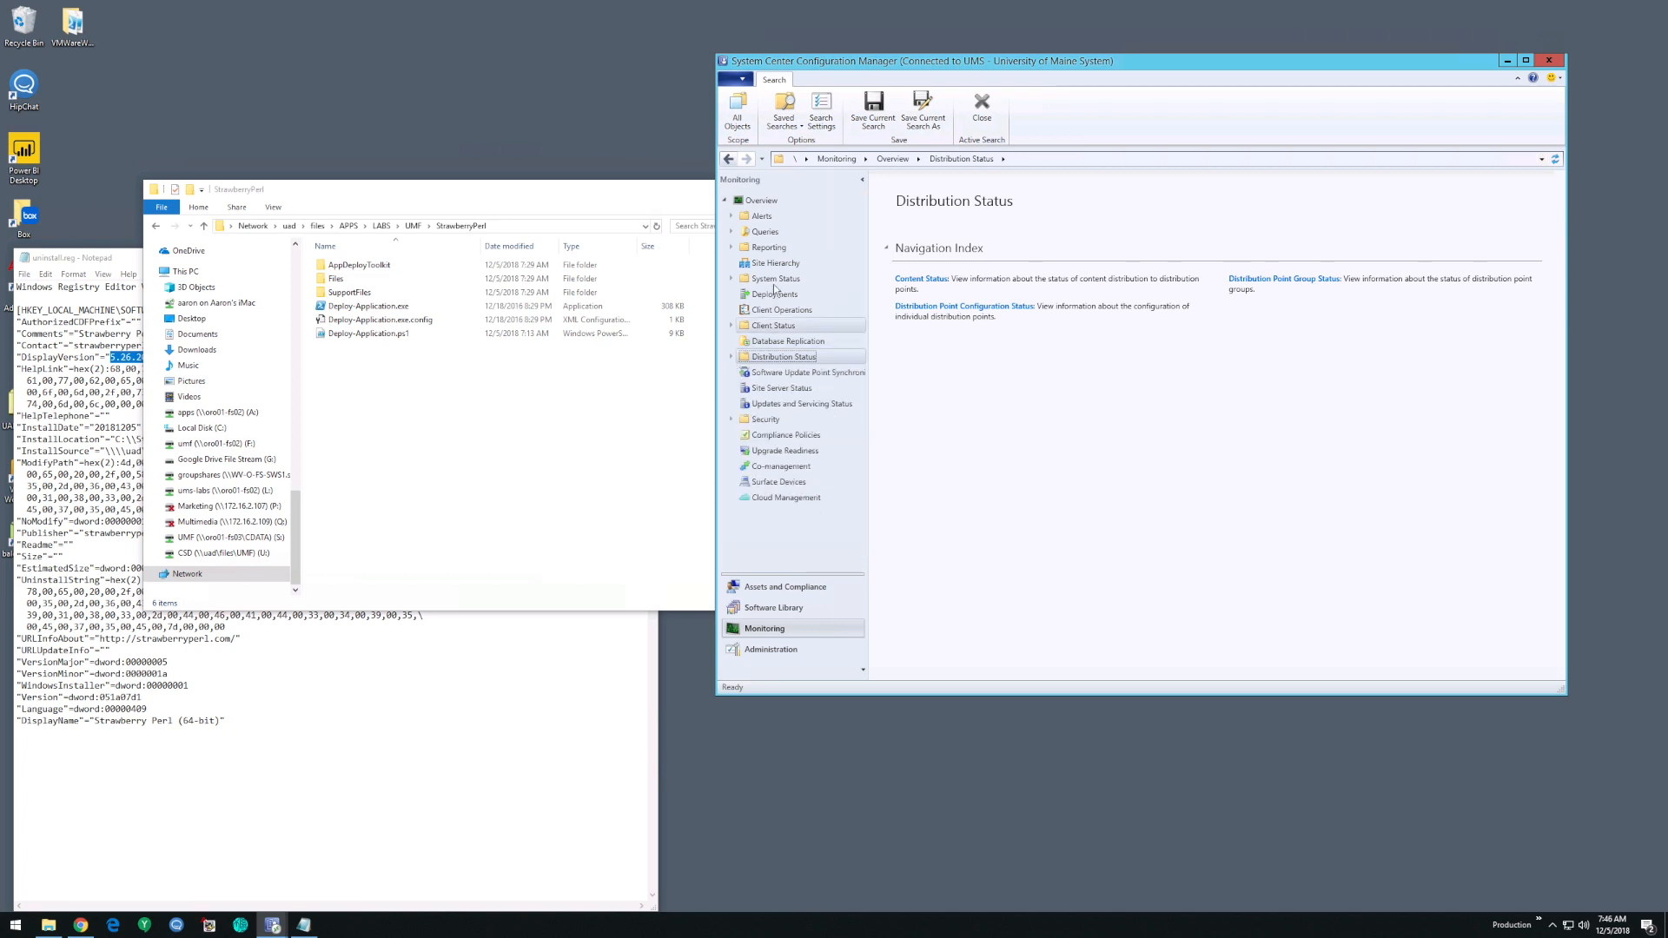
# - Look through the UMF applications in the software library and view the content status of Workstation Pro - UMF
pyautogui.click(770, 607)
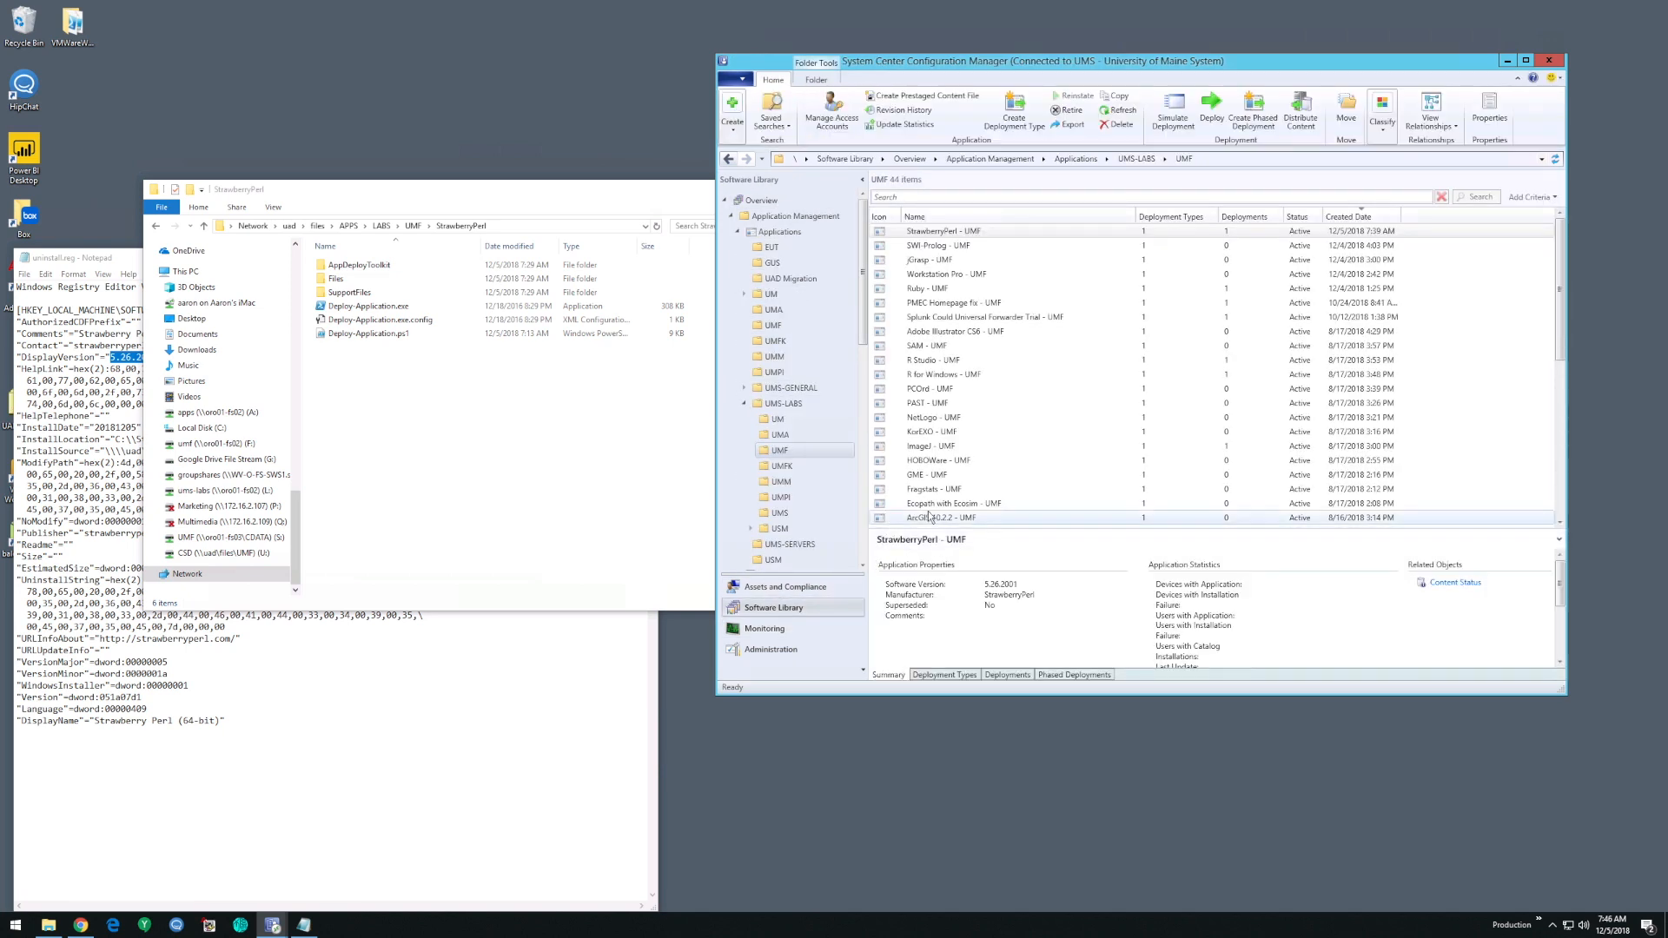
pyautogui.scroll(-8, 967, 361)
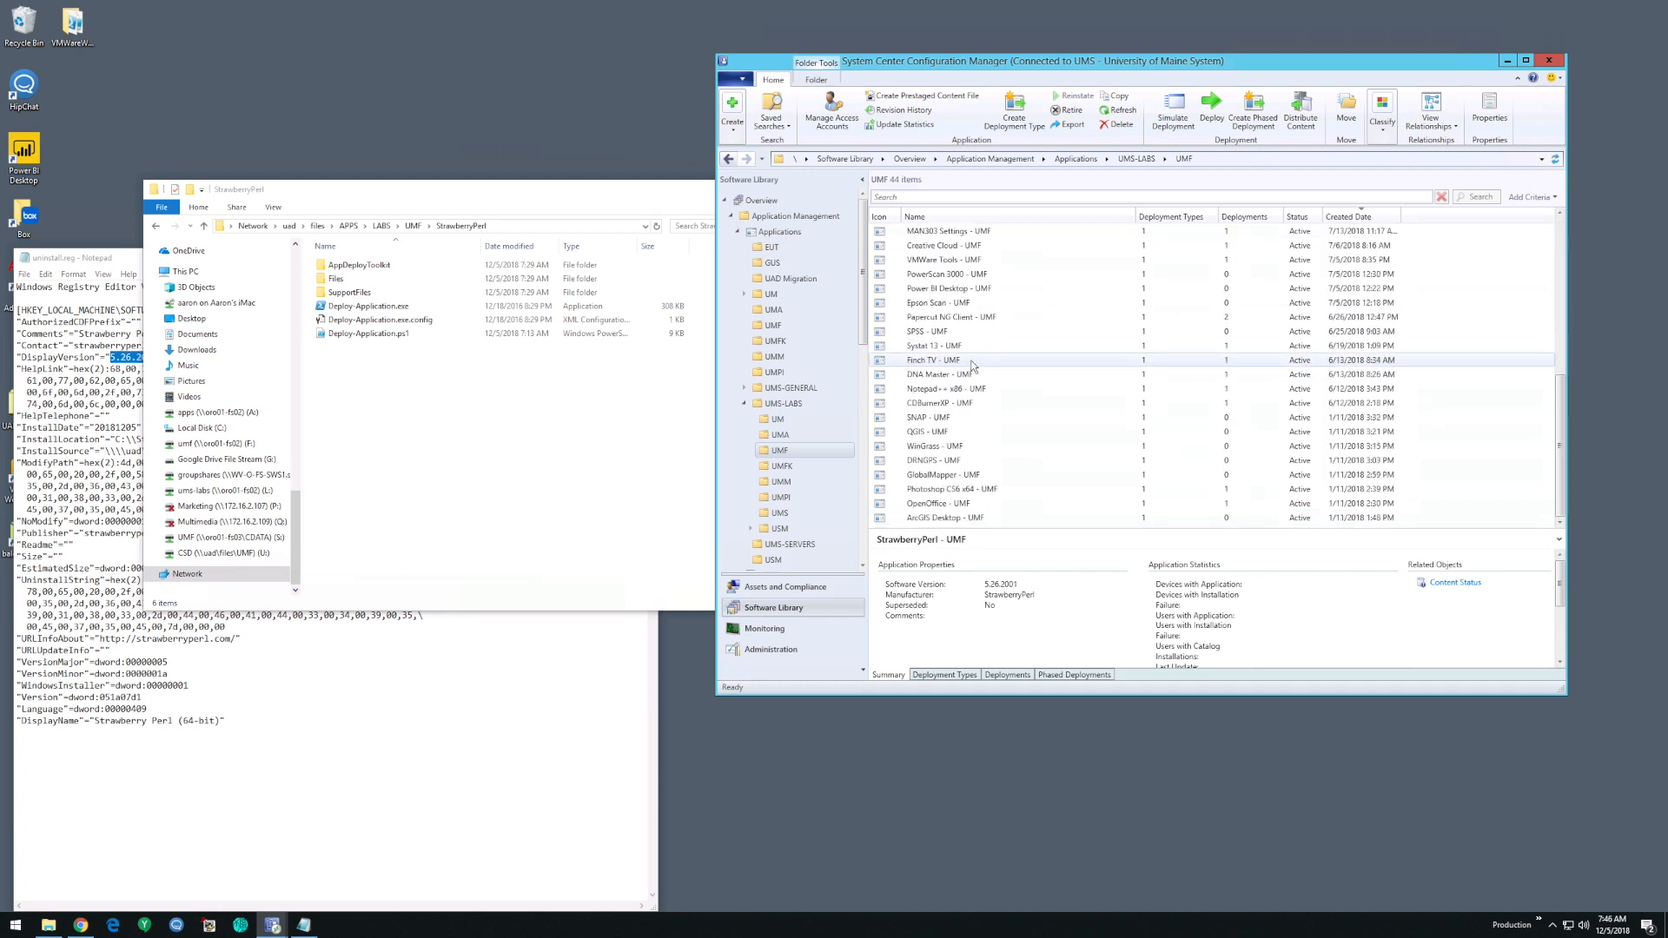
pyautogui.scroll(8, 973, 365)
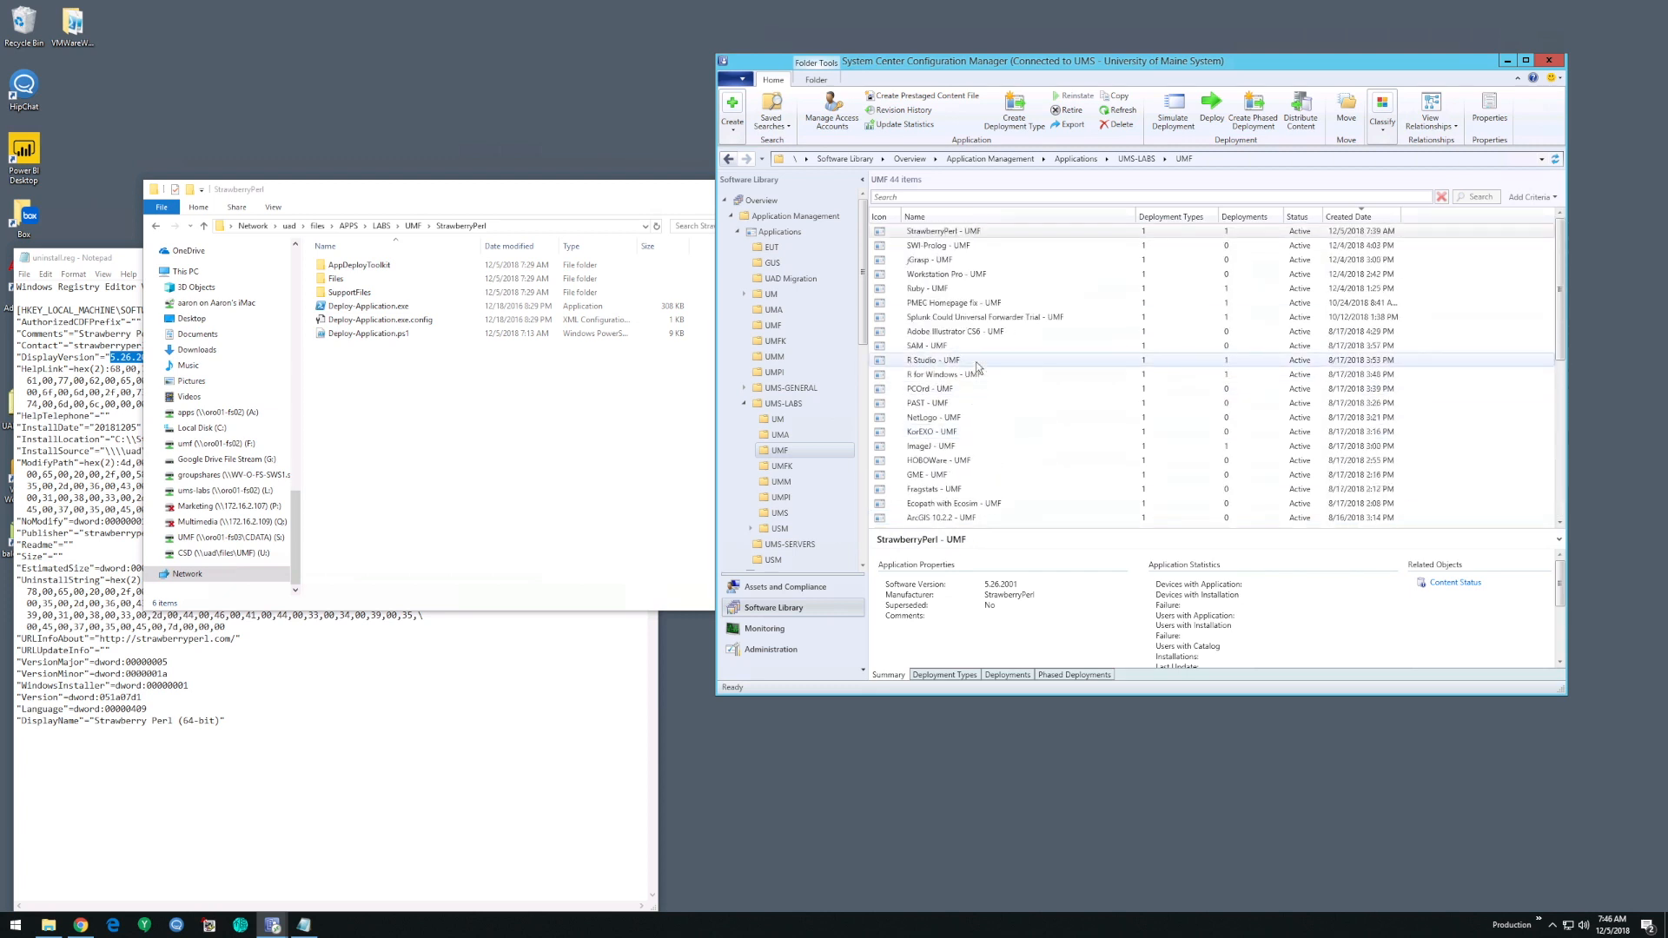
pyautogui.click(971, 274)
pyautogui.click(1443, 589)
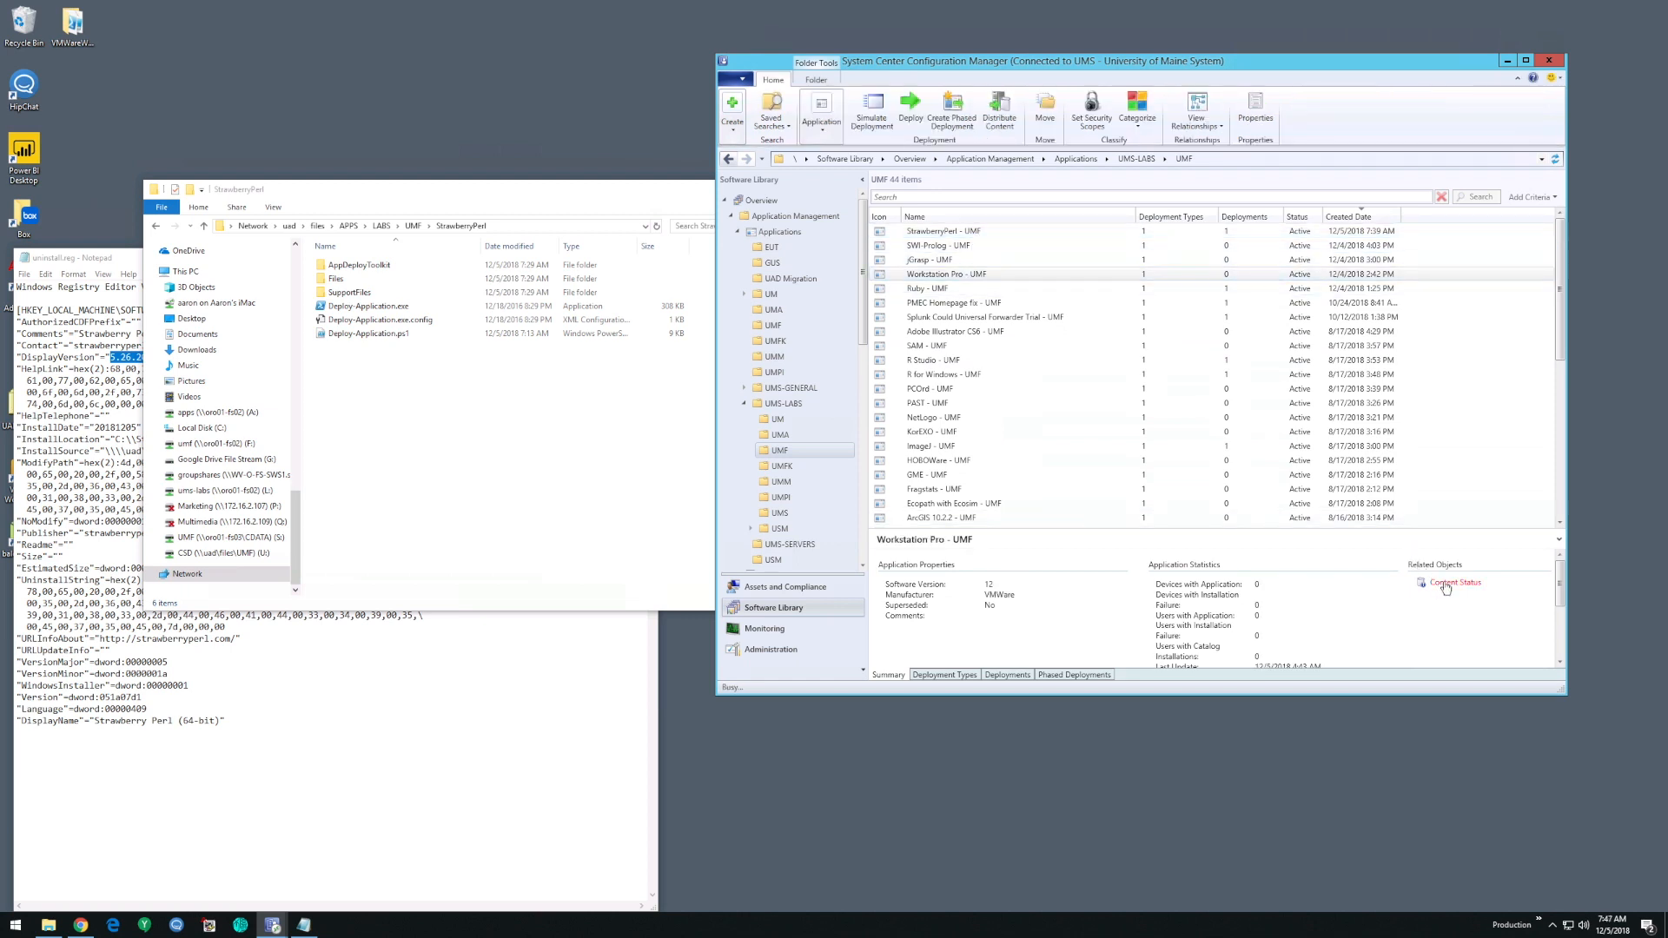
pyautogui.click(1455, 583)
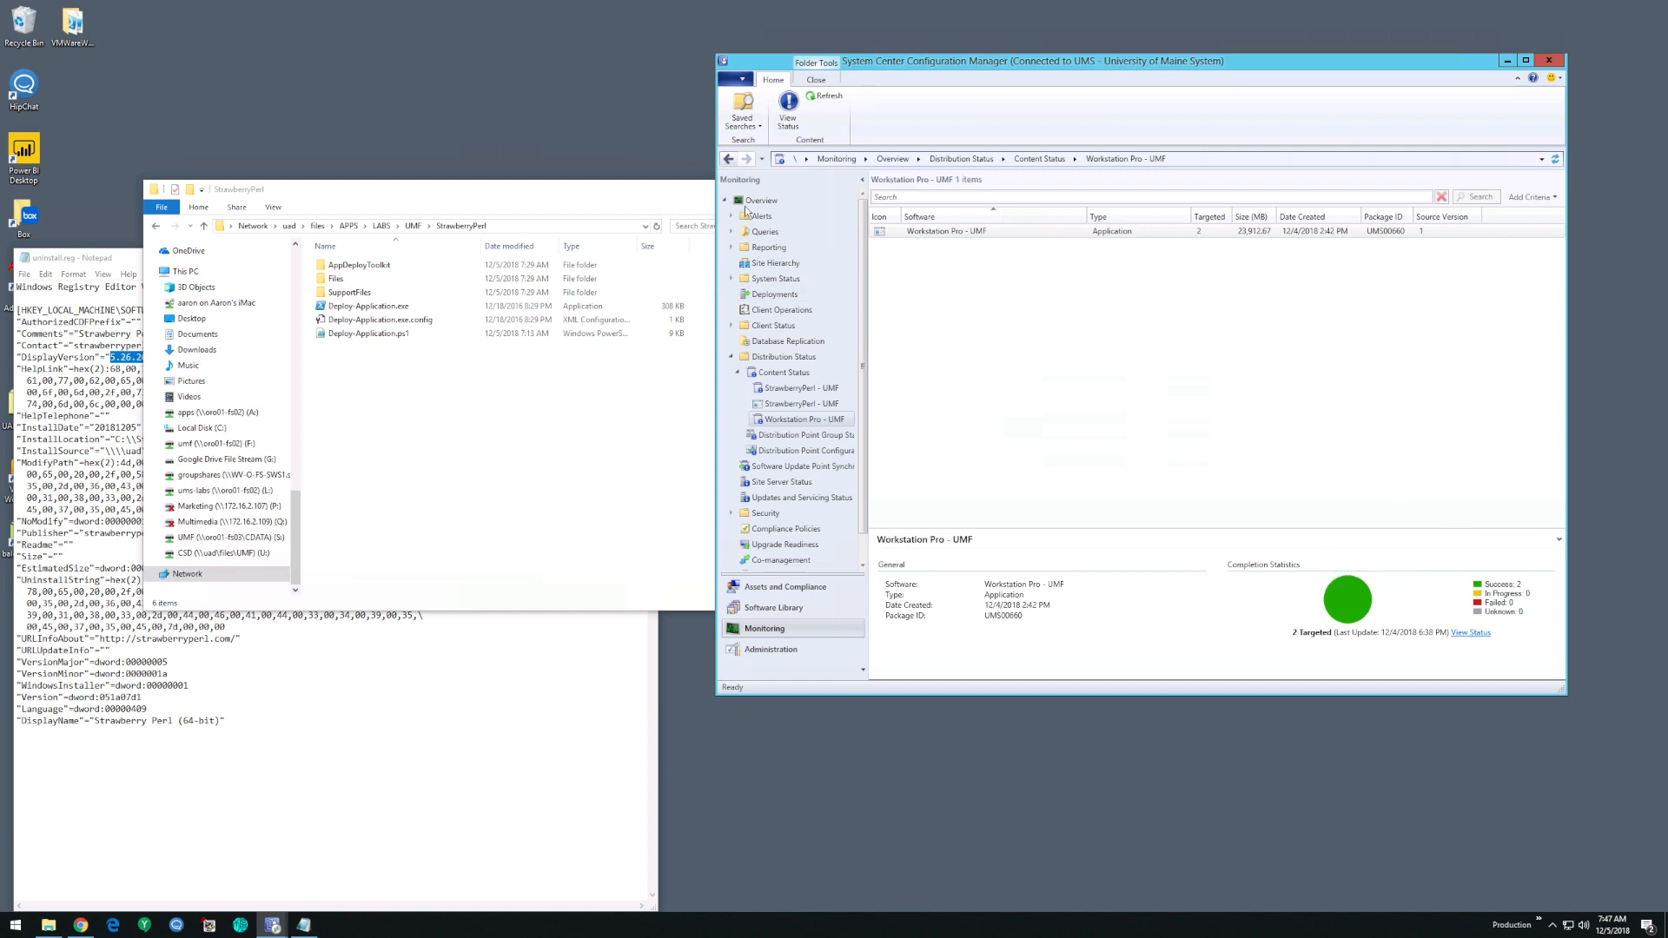
# - Collapse the content and distribution status branches, return to the UMF applications, and select jGrasp - UMF
pyautogui.click(737, 373)
pyautogui.click(732, 359)
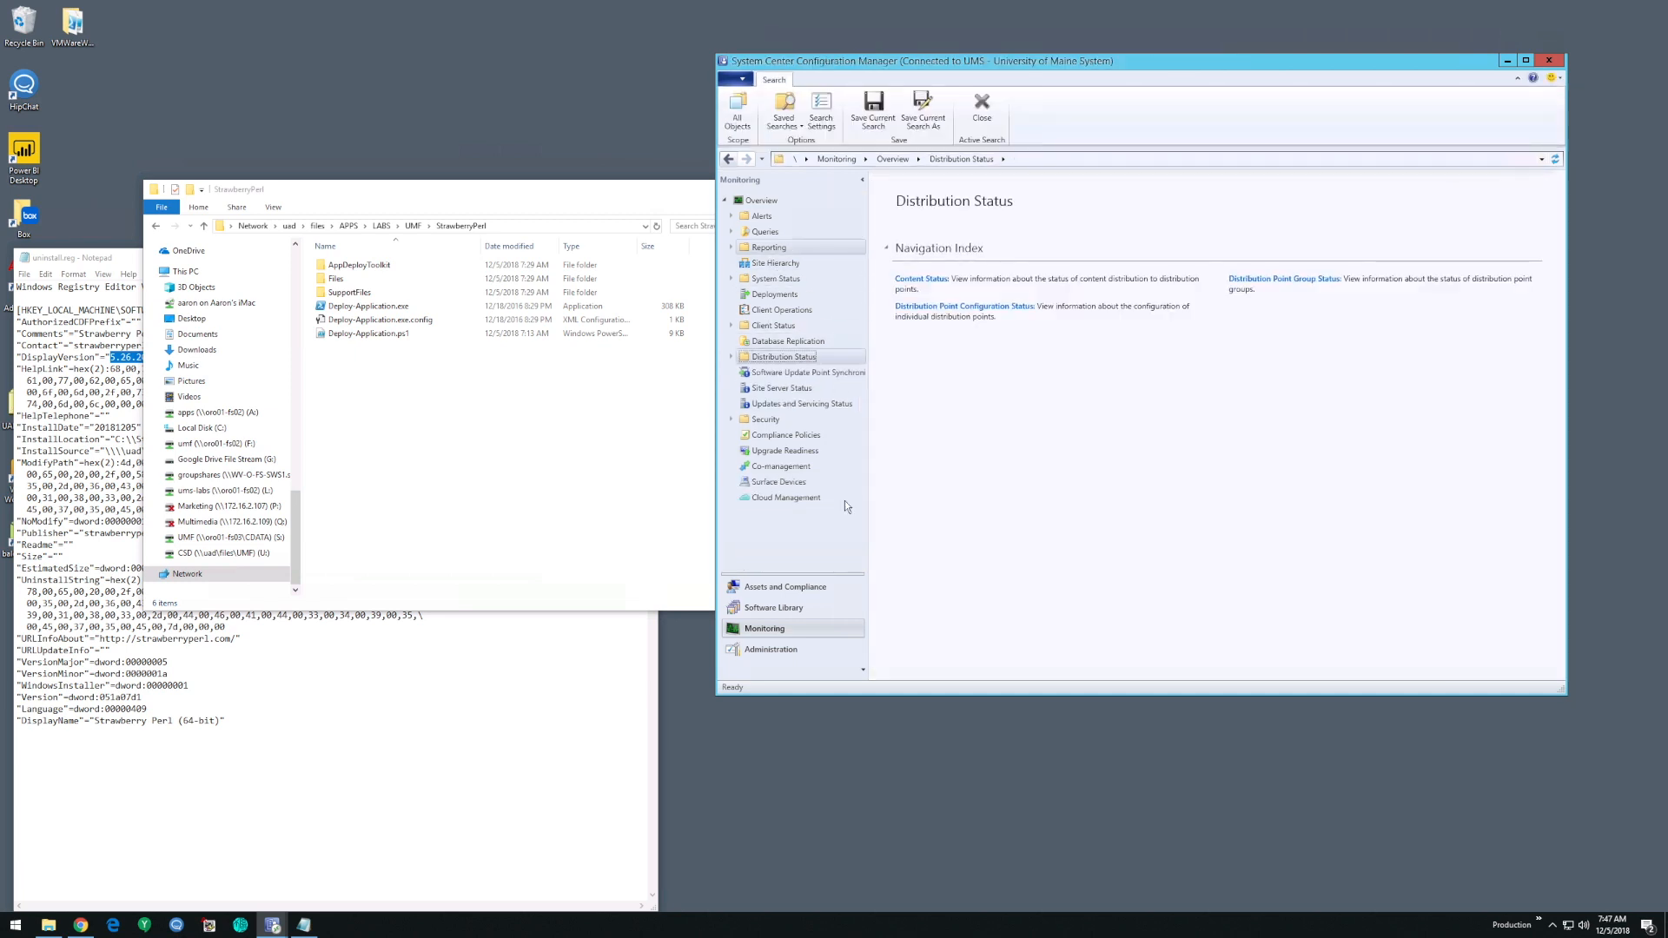
pyautogui.click(782, 609)
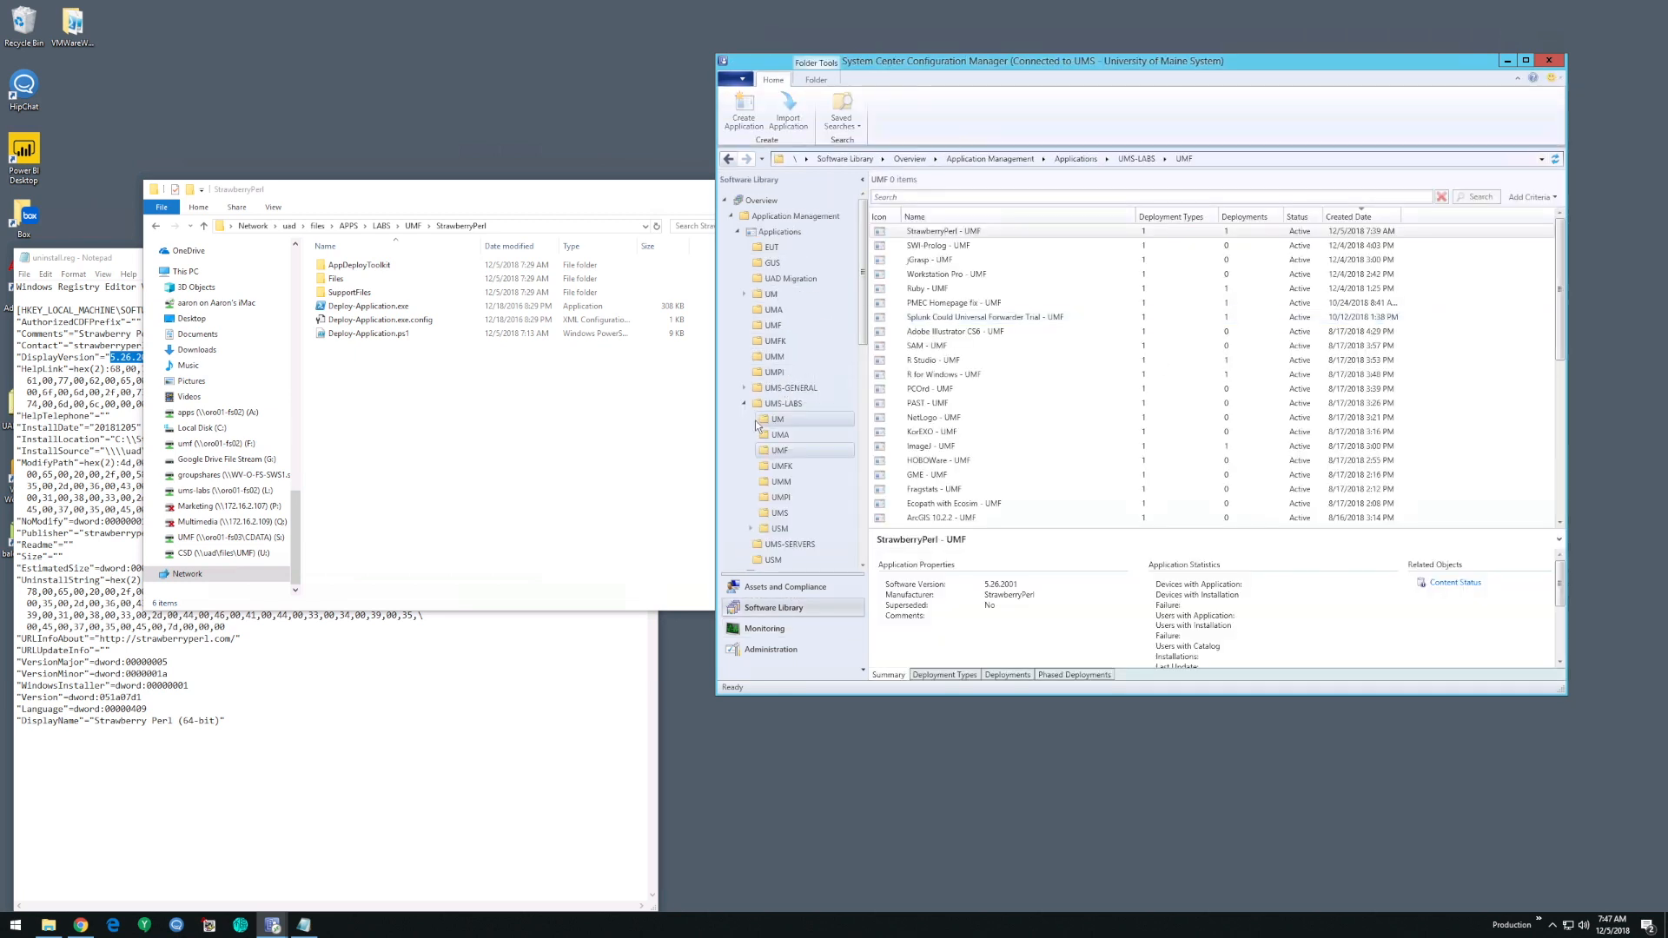
pyautogui.click(1039, 264)
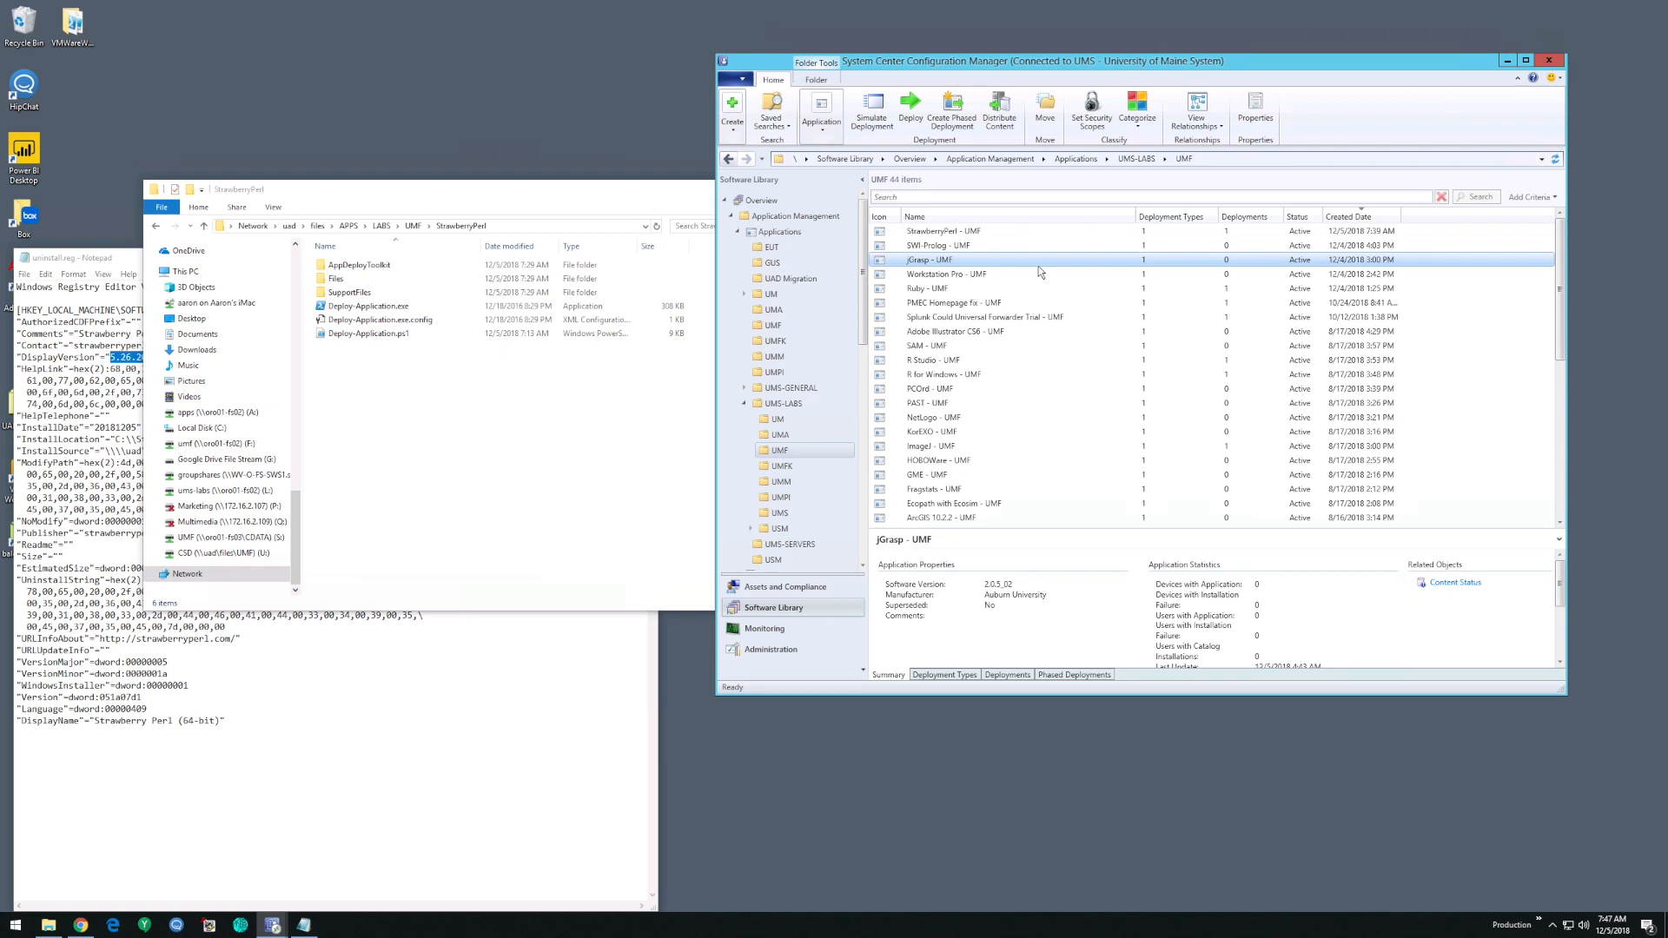